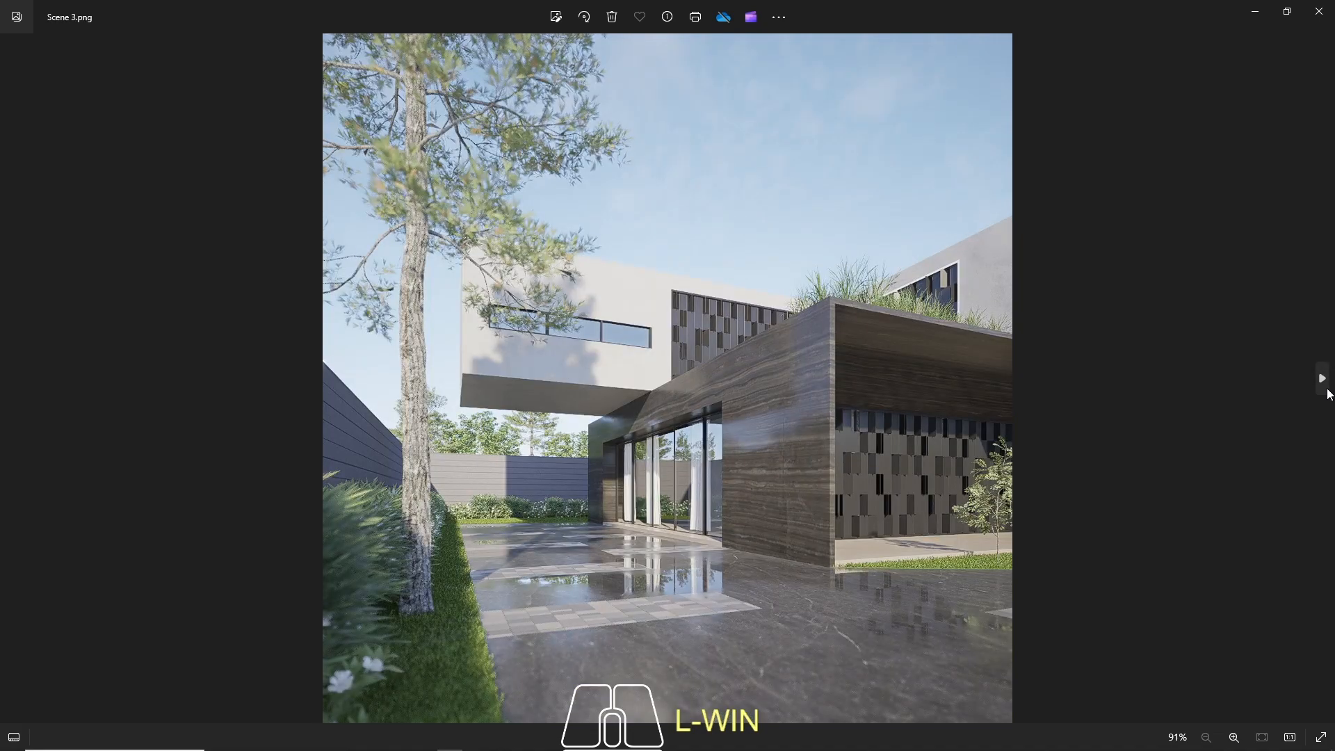
Look through the finished house renders, Scene 3 and Scene 4, in the image viewer.
{"action": "left_click", "coordinate": [1329, 392]}
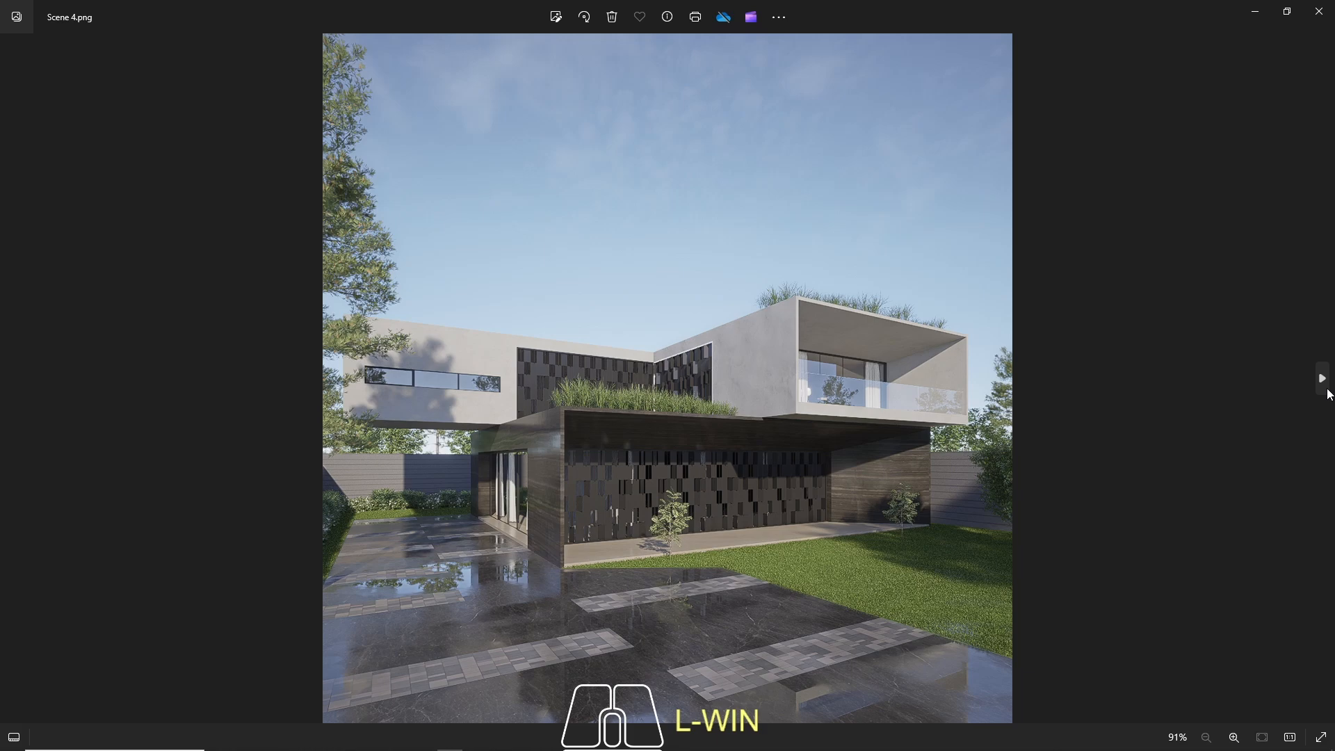
{"action": "scroll", "coordinate": [680, 612], "scroll_direction": "up", "scroll_amount": 3}
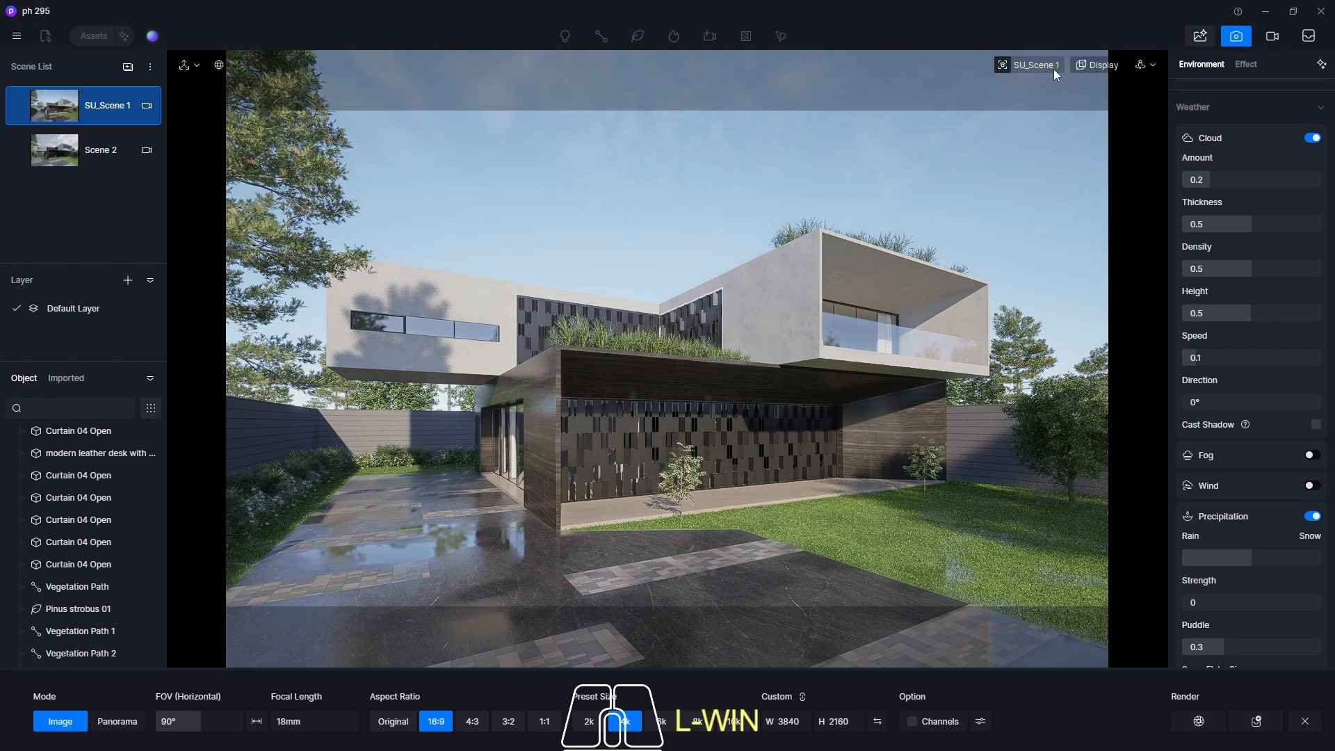
Delete Scene 2 from the project's scene list in D5 Render and reactivate SU_Scene 1.
{"action": "left_click", "coordinate": [73, 152]}
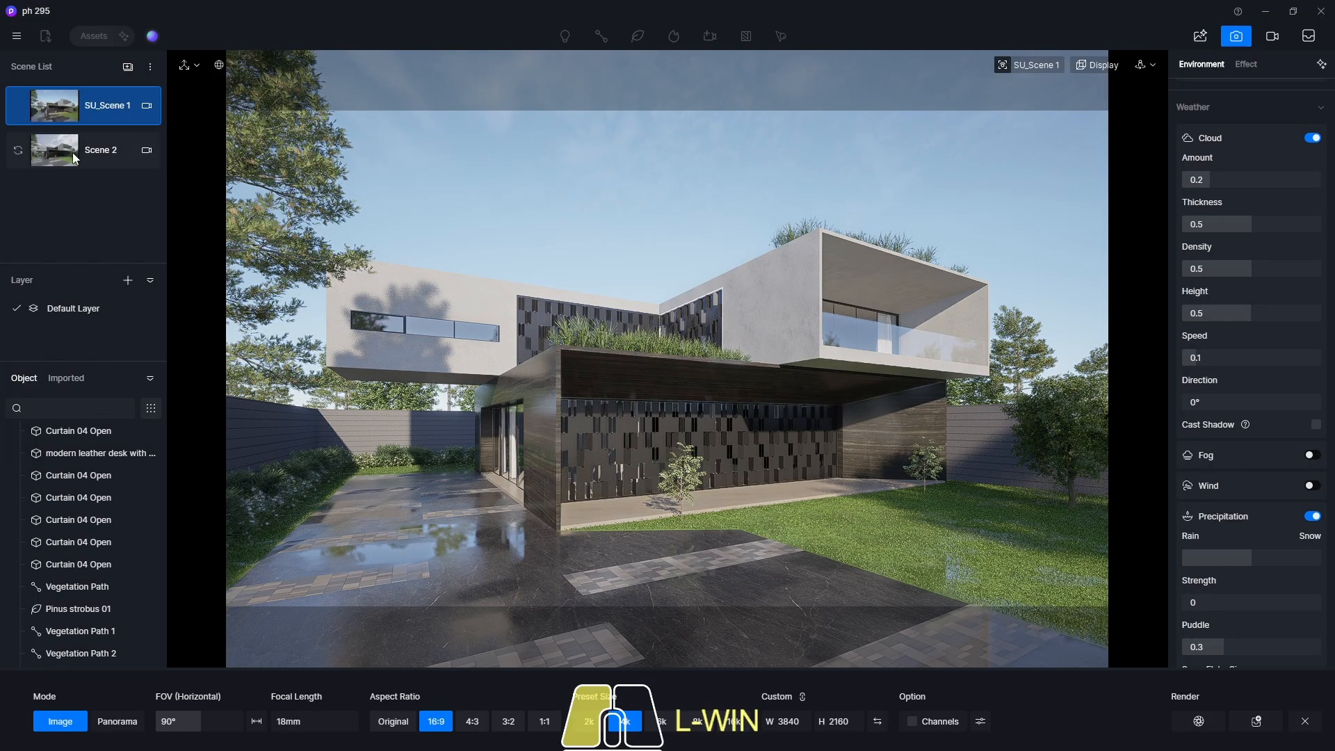
{"action": "right_click", "coordinate": [89, 147]}
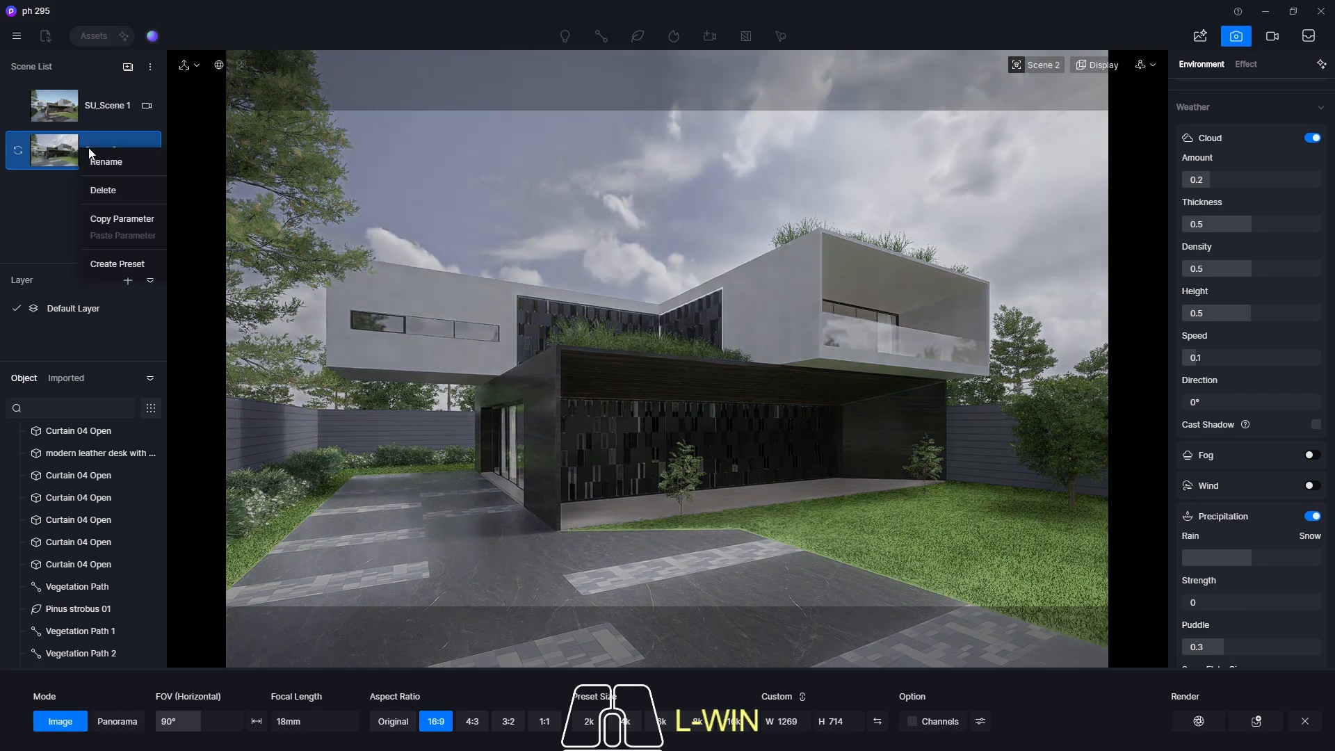
{"action": "left_click", "coordinate": [104, 187]}
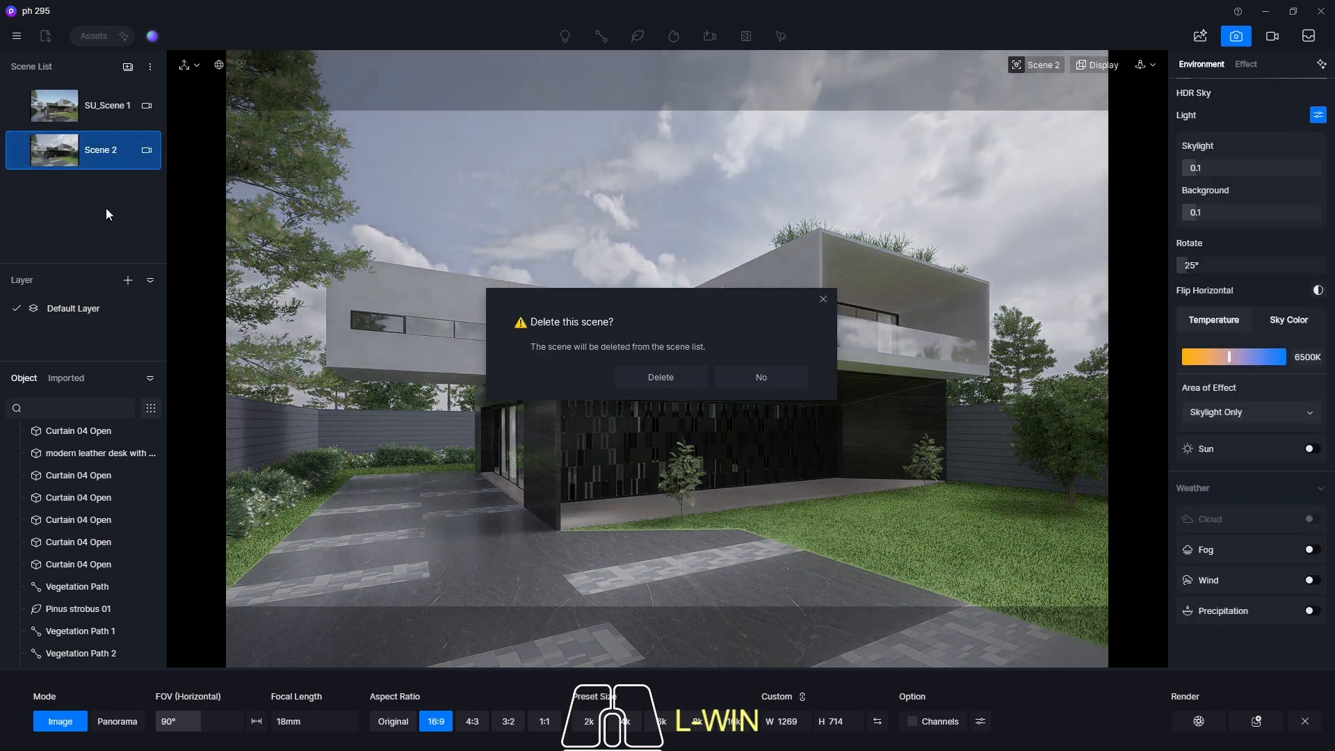
{"action": "left_click", "coordinate": [701, 377]}
{"action": "left_click", "coordinate": [52, 102]}
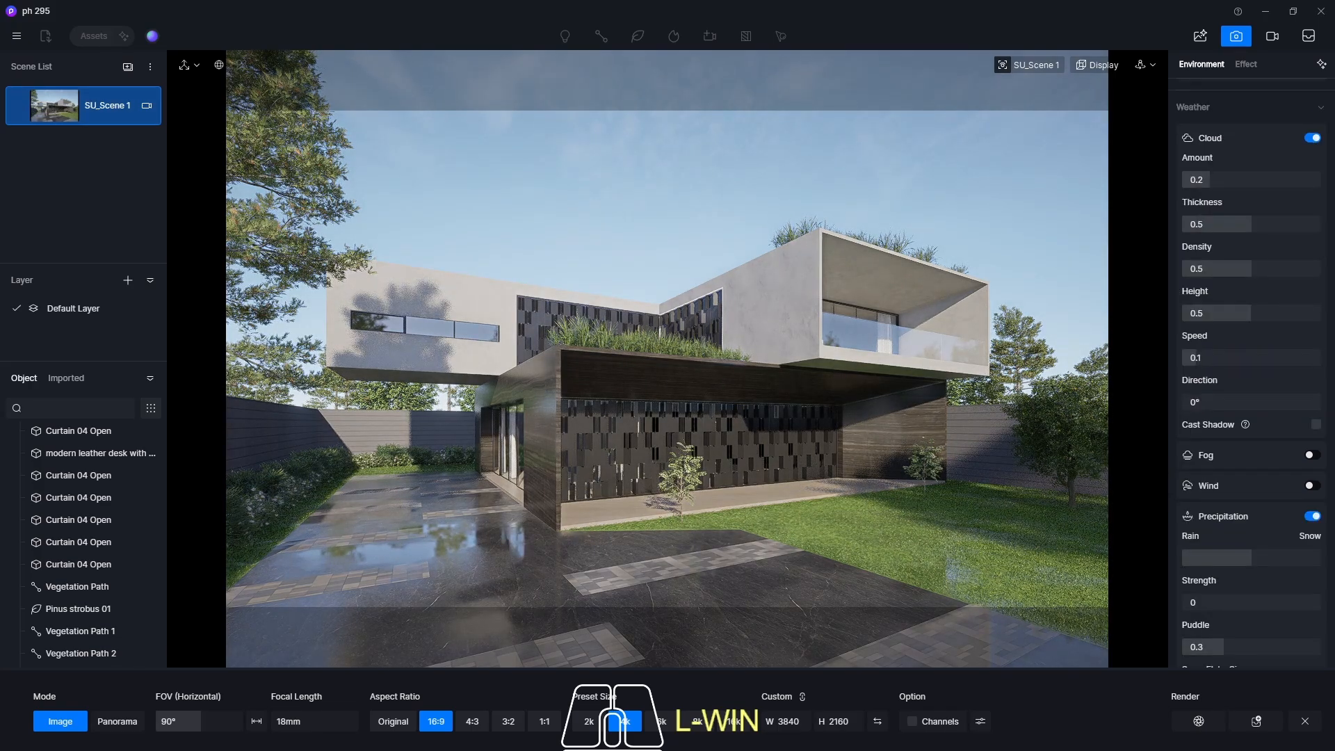
Leave image output mode and return to the free viewport for setting up the camera.
{"action": "left_click", "coordinate": [1233, 37]}
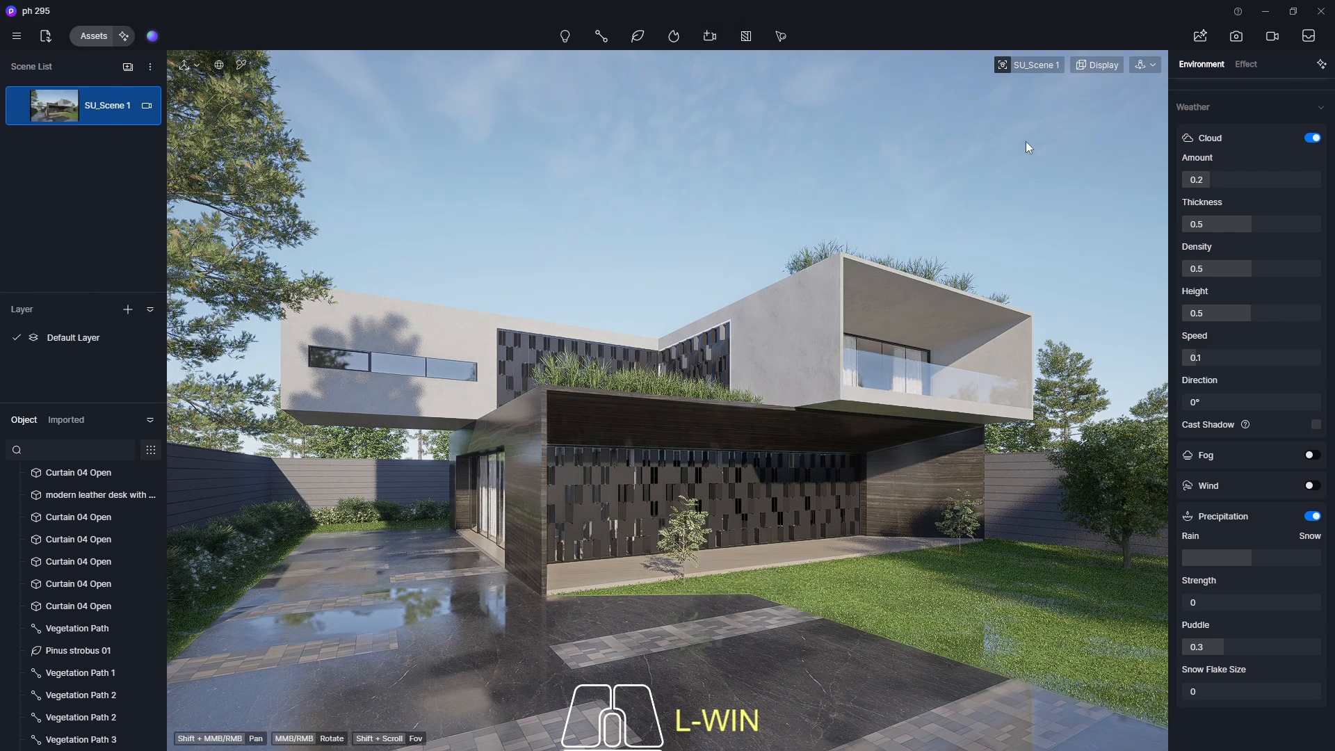
{"action": "left_click", "coordinate": [1238, 35]}
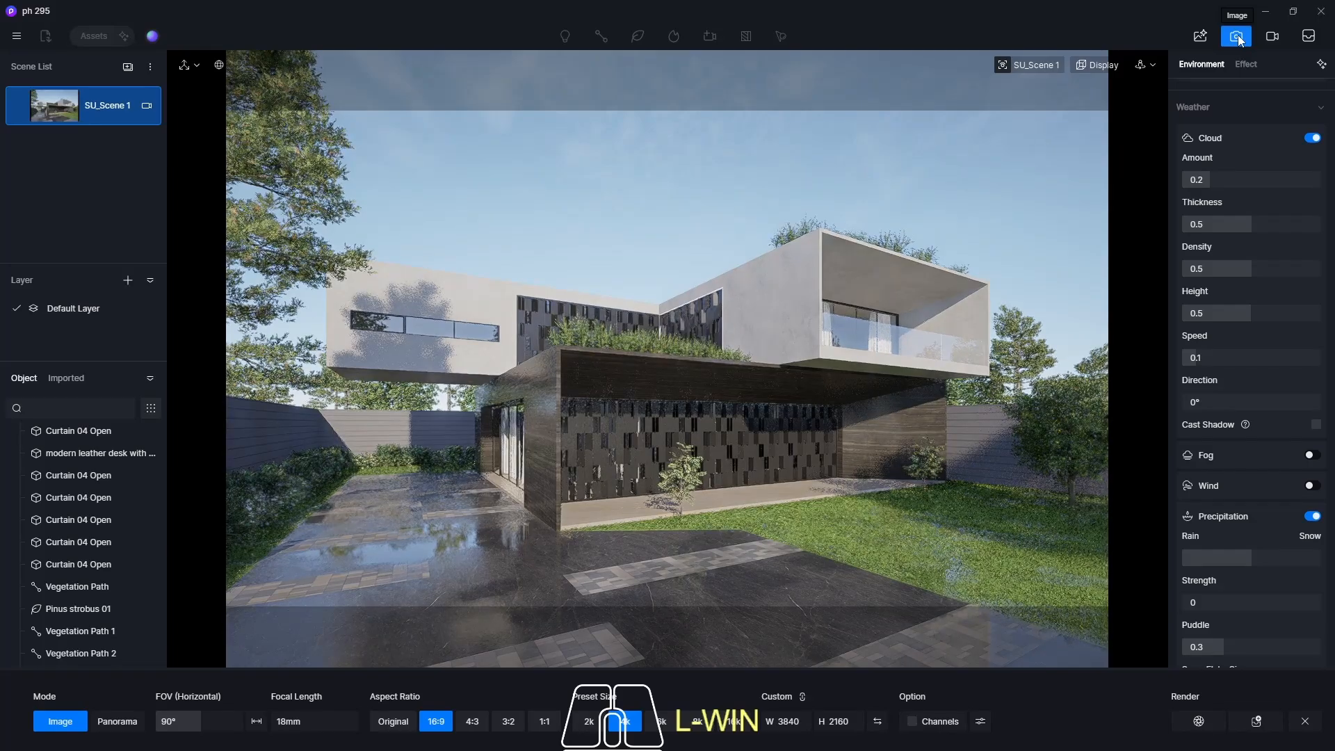
{"action": "left_click", "coordinate": [1238, 34]}
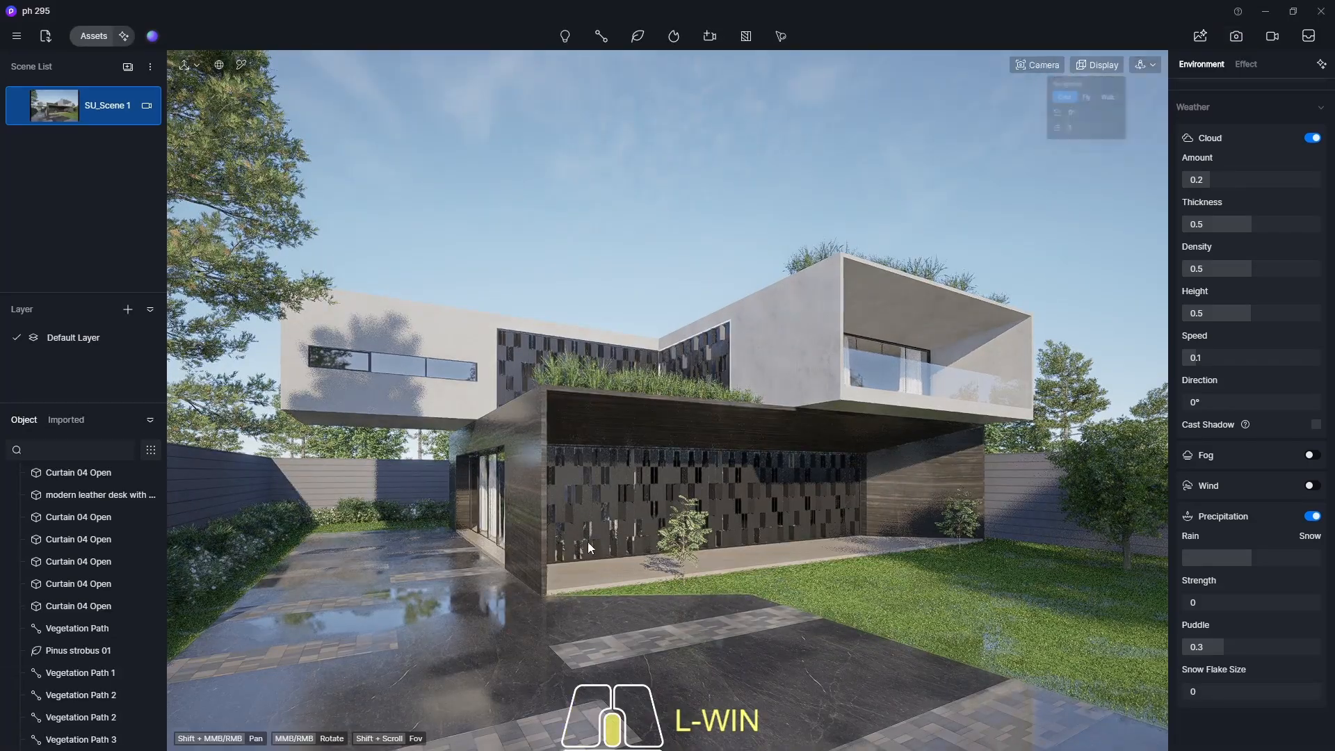
Examine the house from several angles and distances around the driveway and lawn to look for a camera viewpoint.
{"action": "right_click_drag", "start_coordinate": [587, 541], "coordinate": [486, 537]}
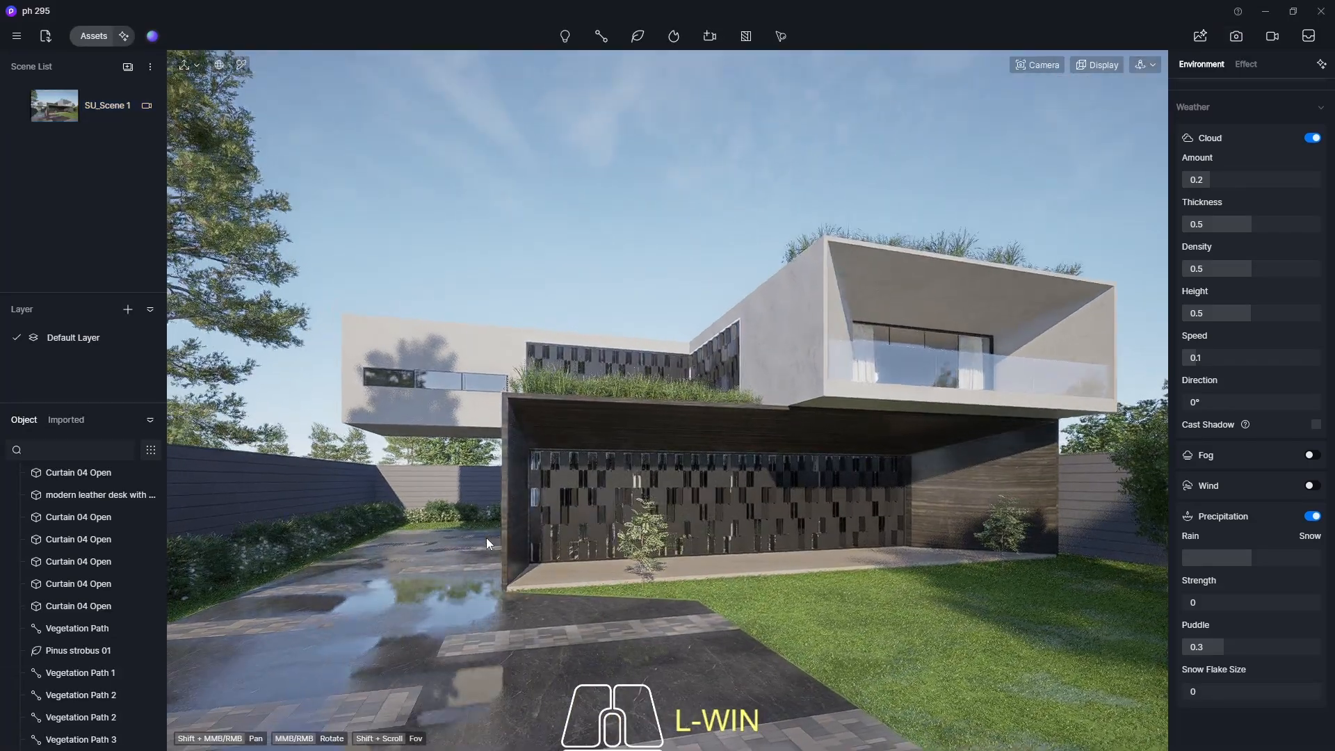
{"action": "key", "text": "F8"}
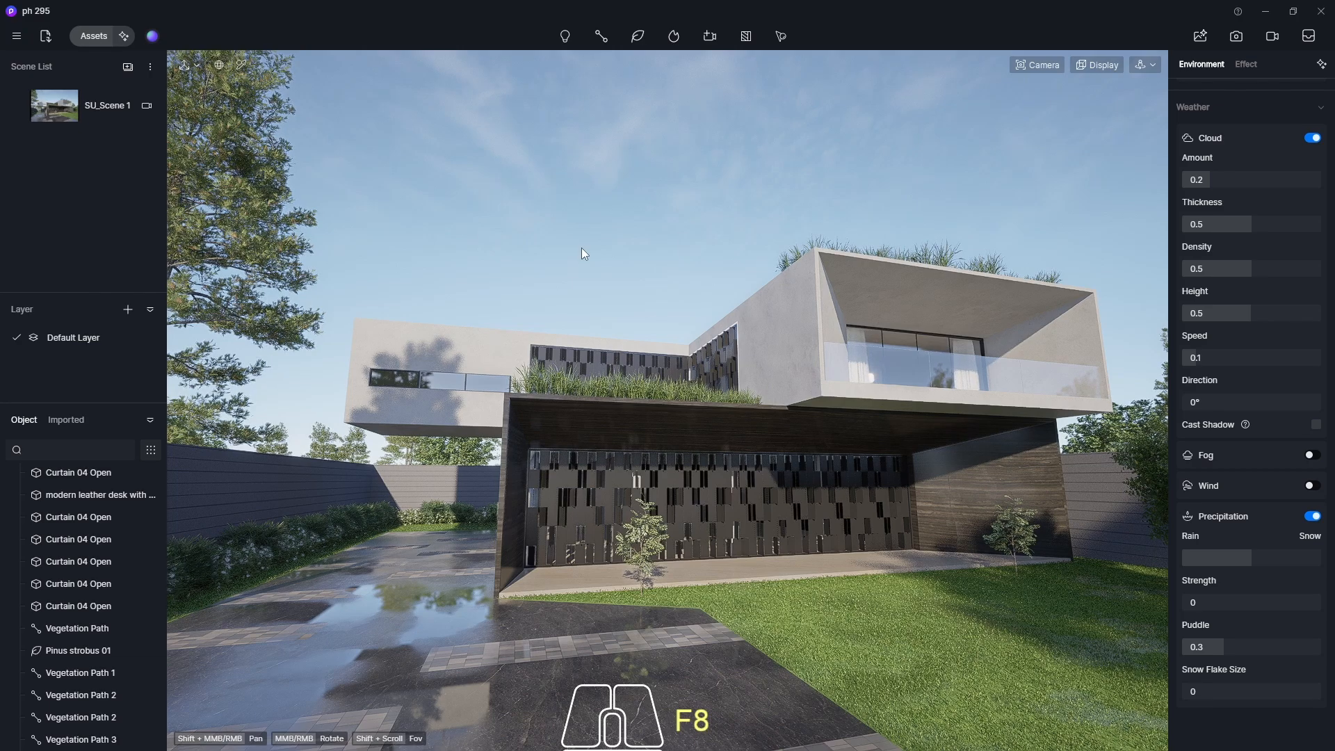
{"action": "middle_click_drag", "start_coordinate": [682, 392], "coordinate": [807, 448]}
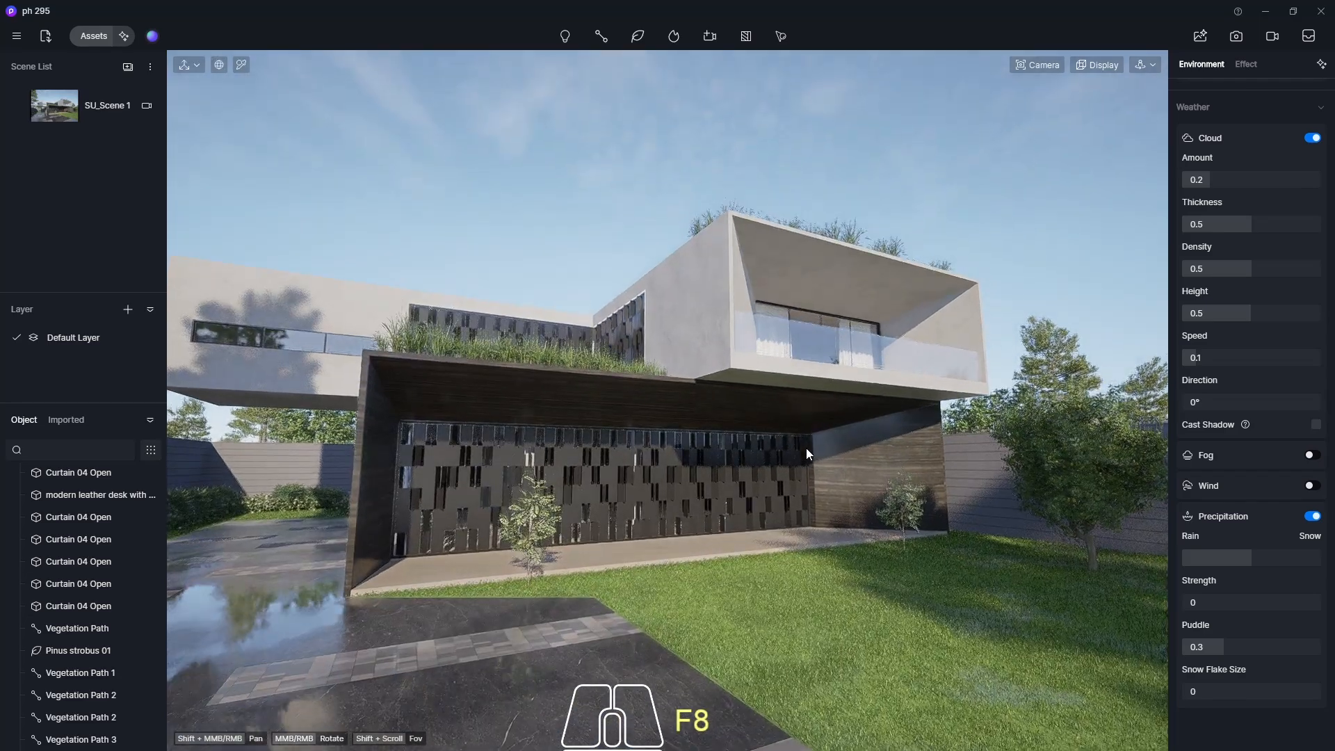
{"action": "scroll", "coordinate": [592, 491], "scroll_direction": "down", "scroll_amount": 3}
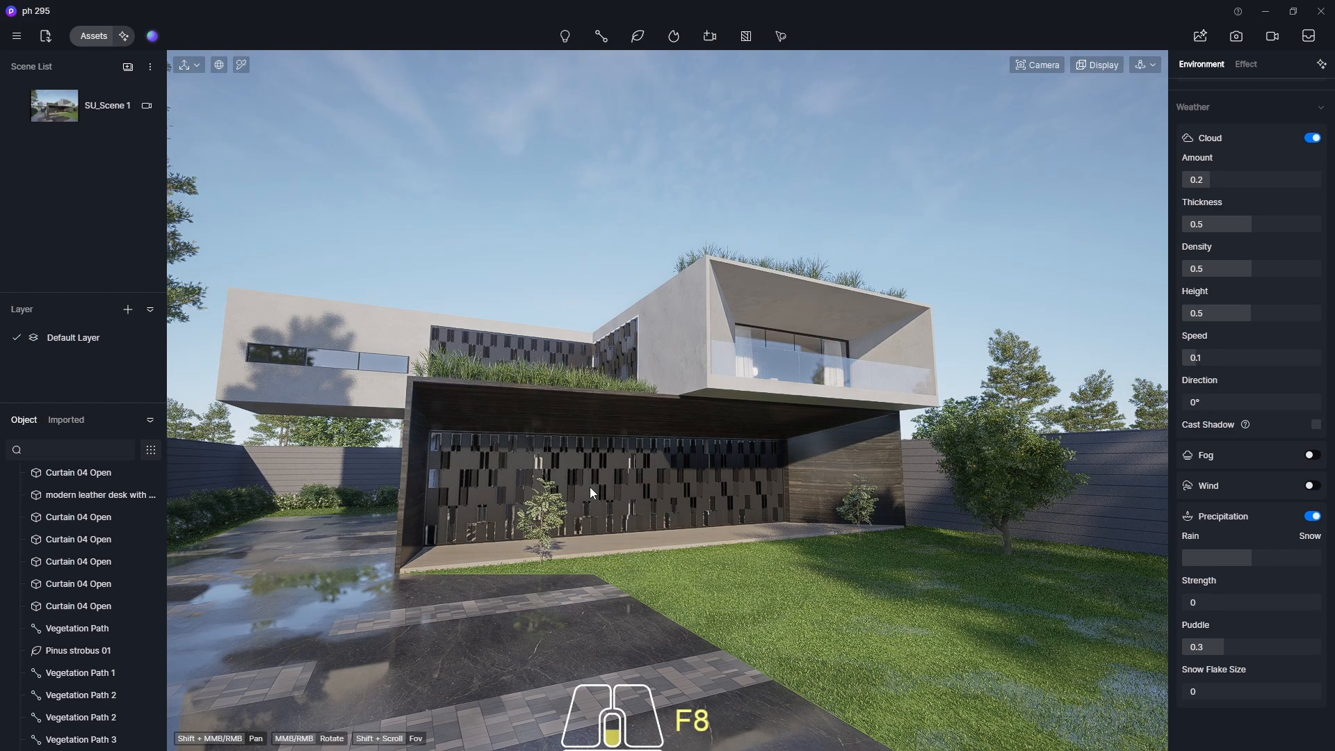
{"action": "scroll", "coordinate": [623, 381], "scroll_direction": "down", "scroll_amount": 2}
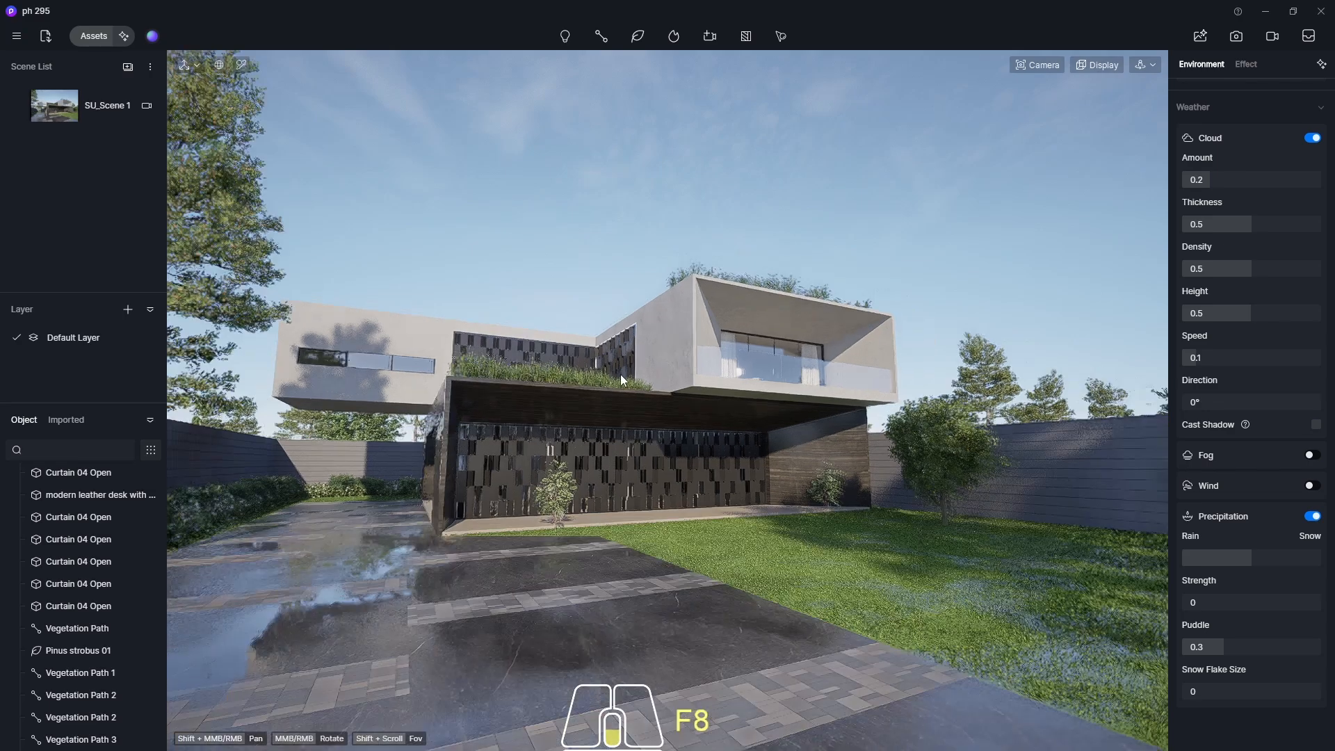
{"action": "scroll", "coordinate": [569, 466], "scroll_direction": "up", "scroll_amount": 2}
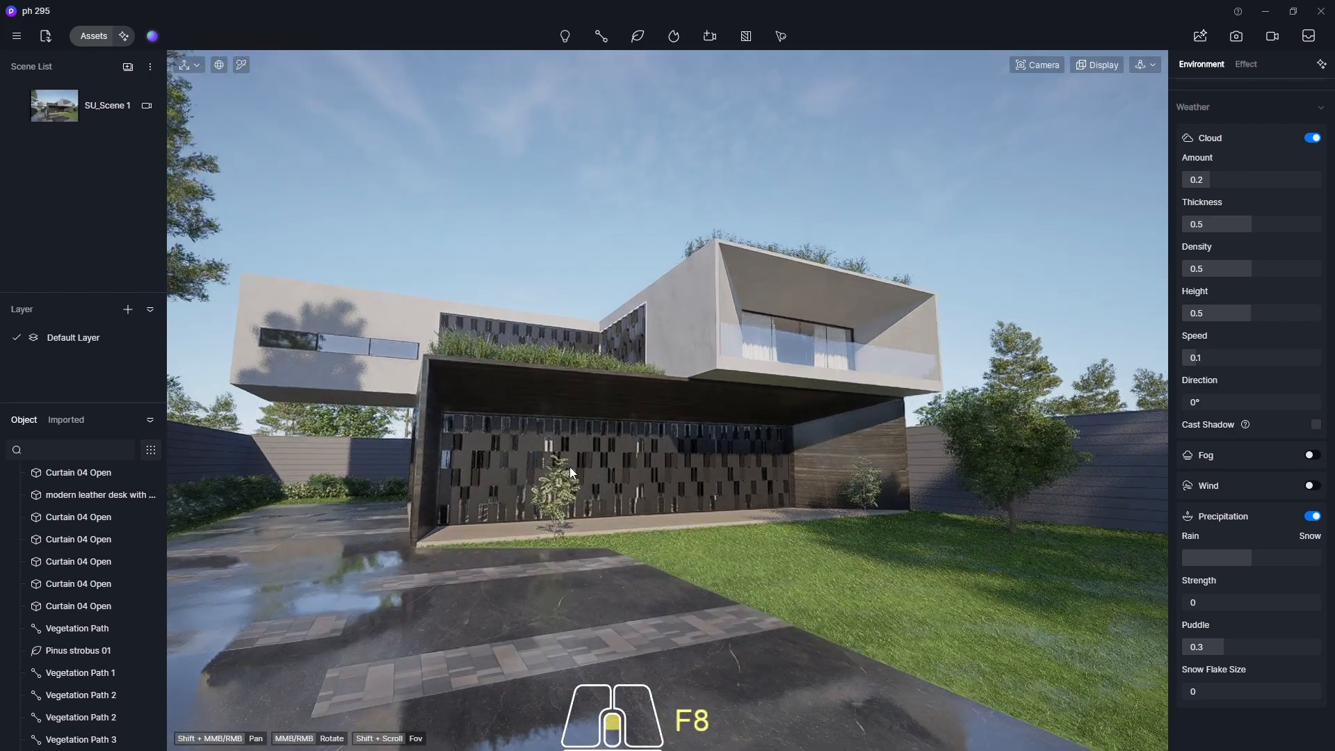
{"action": "middle_click_drag", "start_coordinate": [569, 467], "coordinate": [640, 469]}
{"action": "scroll", "coordinate": [331, 464], "scroll_direction": "down", "scroll_amount": 2}
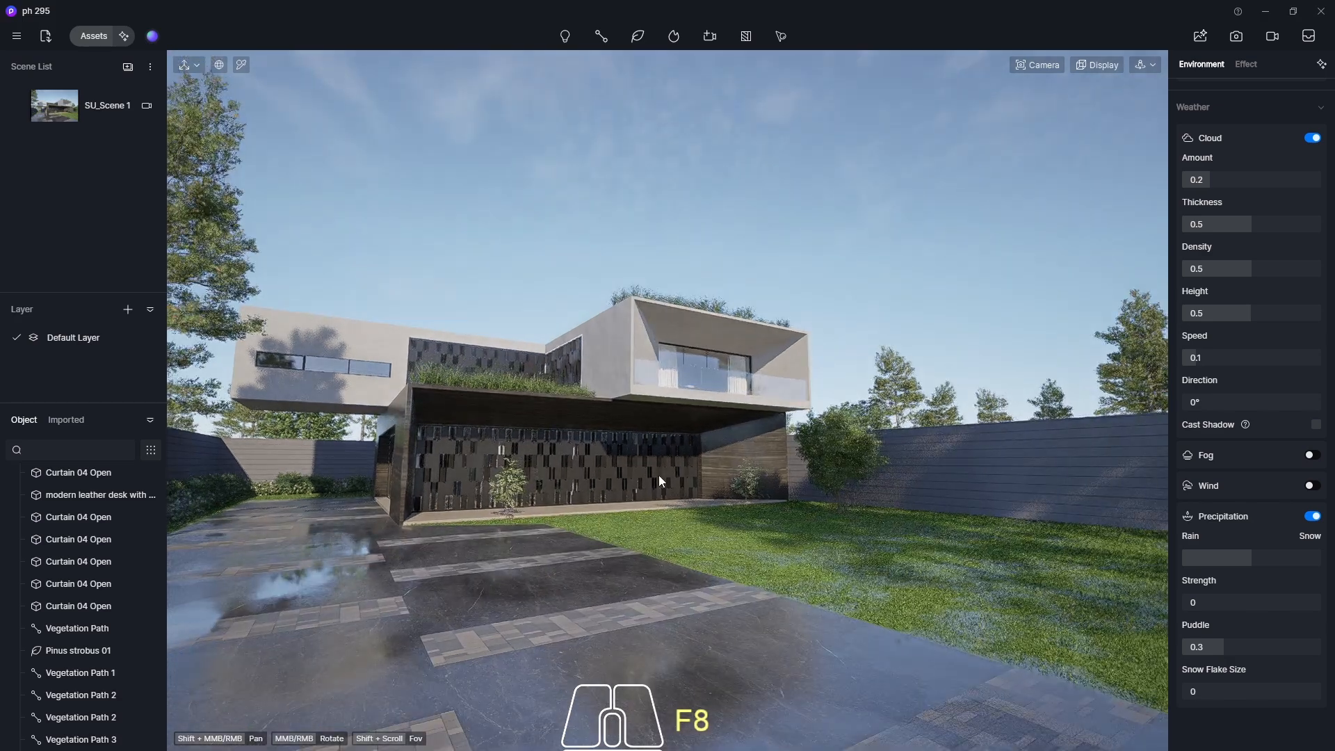
{"action": "scroll", "coordinate": [656, 474], "scroll_direction": "up", "scroll_amount": 1}
{"action": "middle_click_drag", "start_coordinate": [477, 418], "coordinate": [531, 424]}
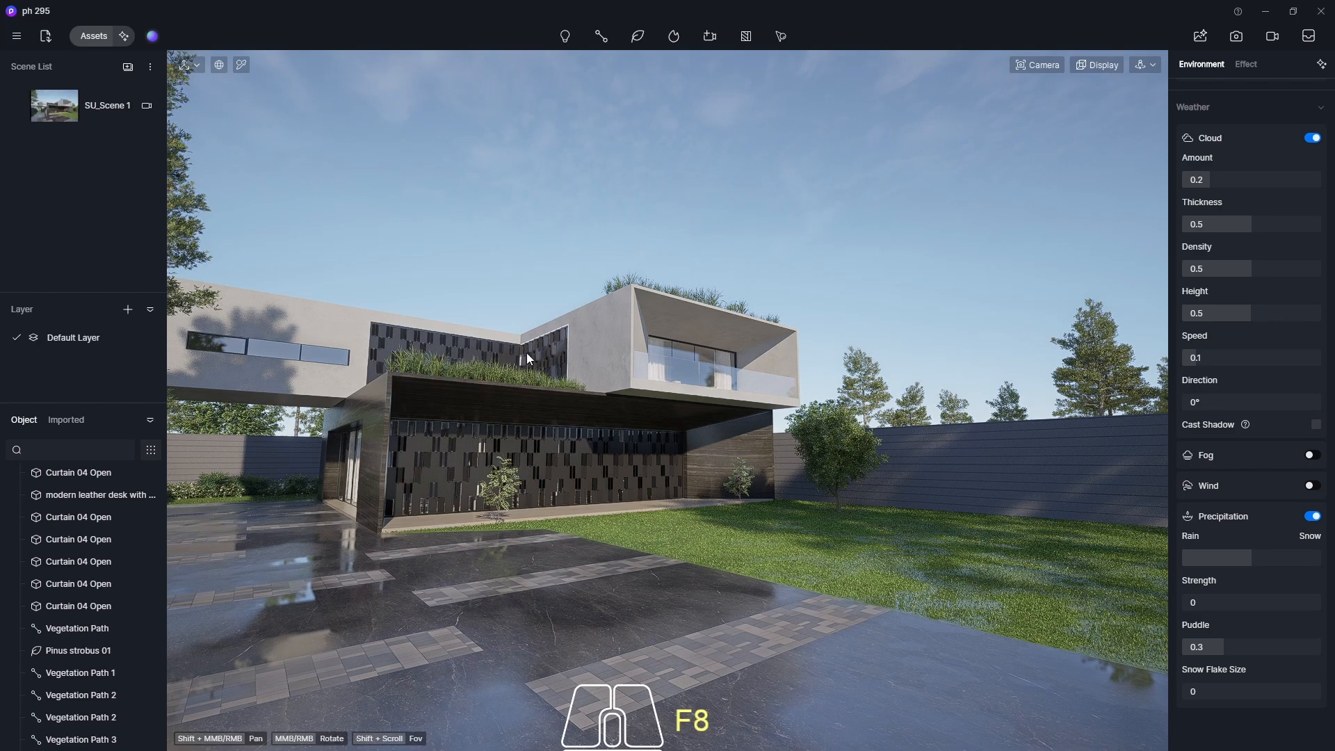
Place the camera low over the lawn facing the front façade and enable two-point perspective.
{"action": "middle_click_drag", "start_coordinate": [678, 457], "coordinate": [378, 453]}
{"action": "scroll", "coordinate": [630, 490], "scroll_direction": "up", "scroll_amount": 3}
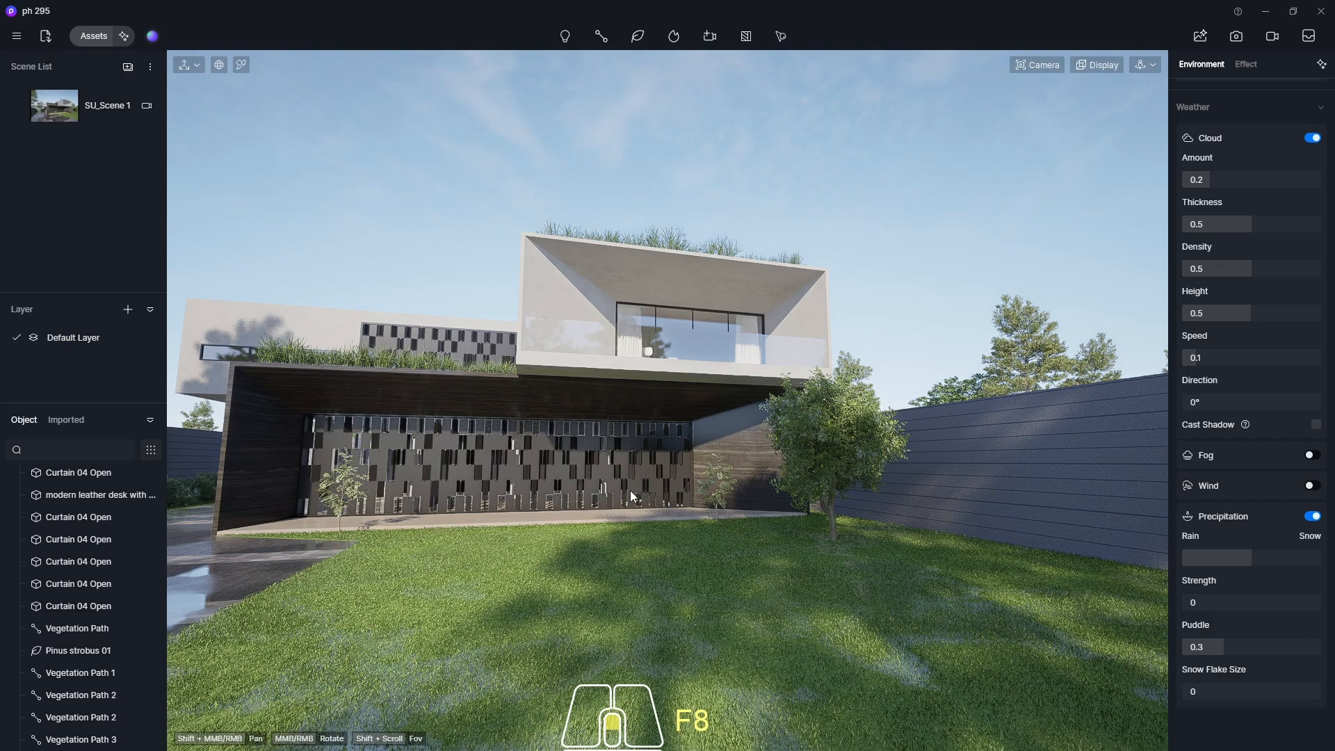
{"action": "middle_click_drag", "start_coordinate": [656, 348], "coordinate": [610, 352]}
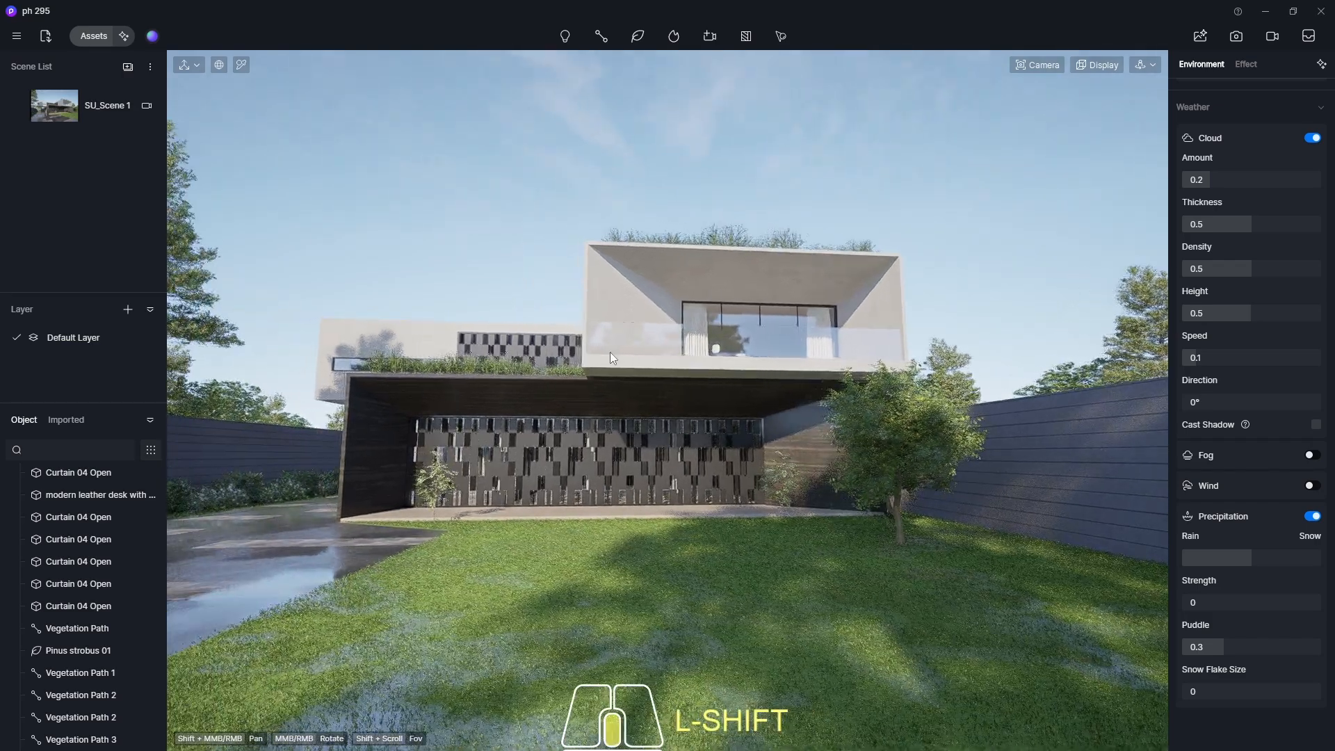
{"action": "middle_click_drag", "start_coordinate": [544, 306], "coordinate": [572, 233], "text": "shift"}
{"action": "left_click", "coordinate": [1038, 65]}
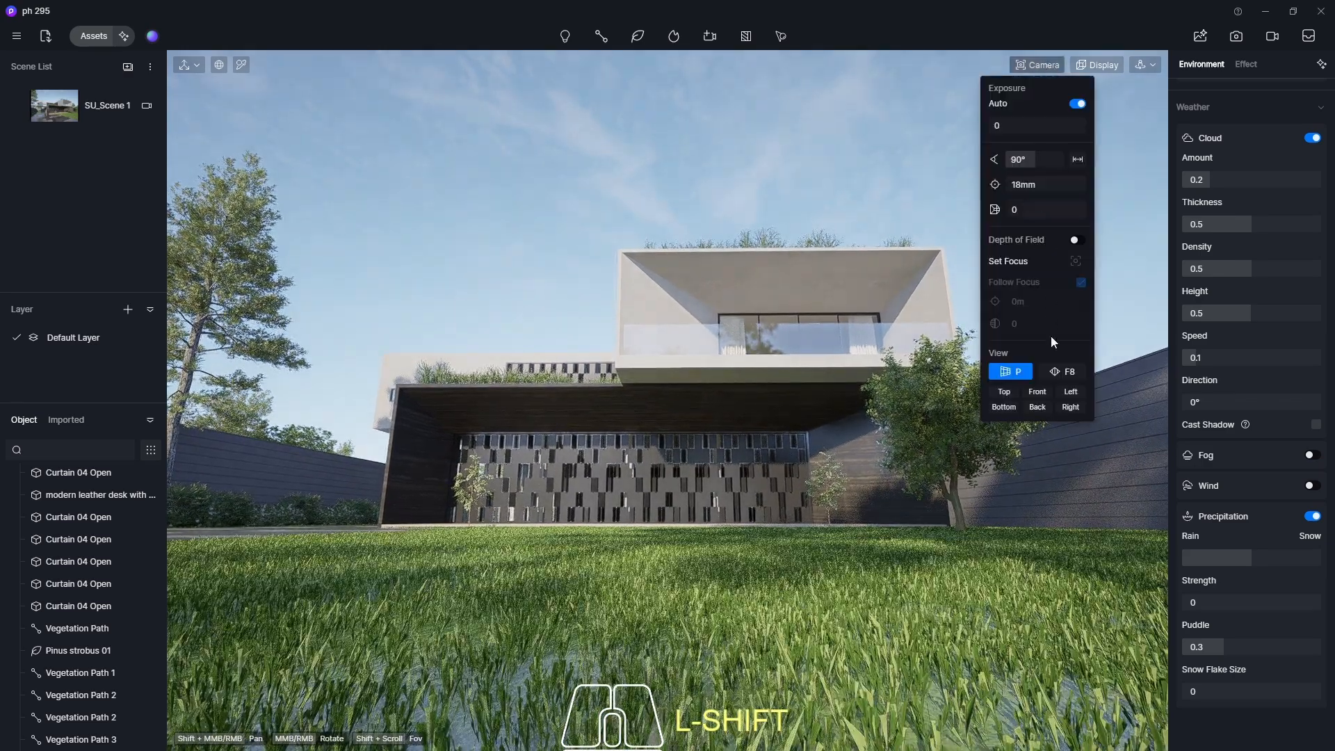
{"action": "left_click", "coordinate": [1062, 372]}
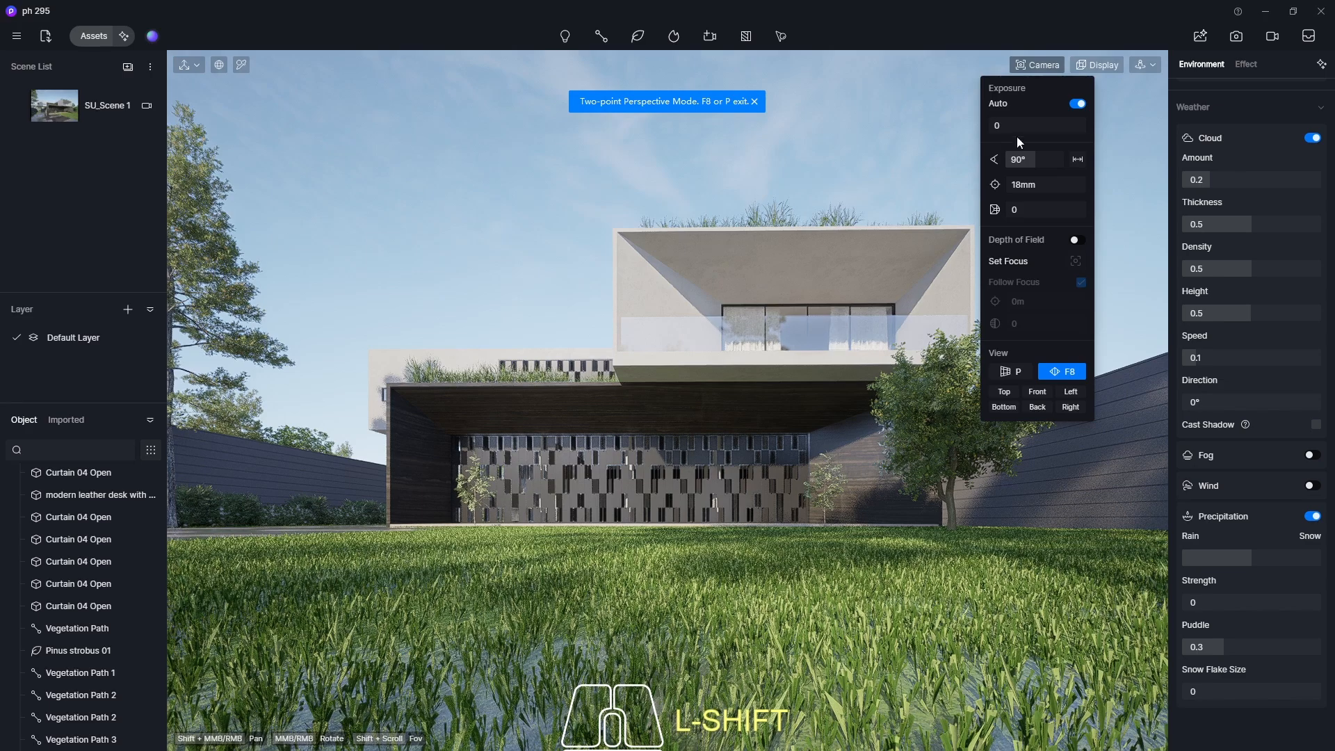
Switch navigation to Fly, reduce the movement speed to 5 and raise the camera to about 1.35 m.
{"action": "left_click", "coordinate": [1144, 65]}
{"action": "left_click", "coordinate": [1108, 106]}
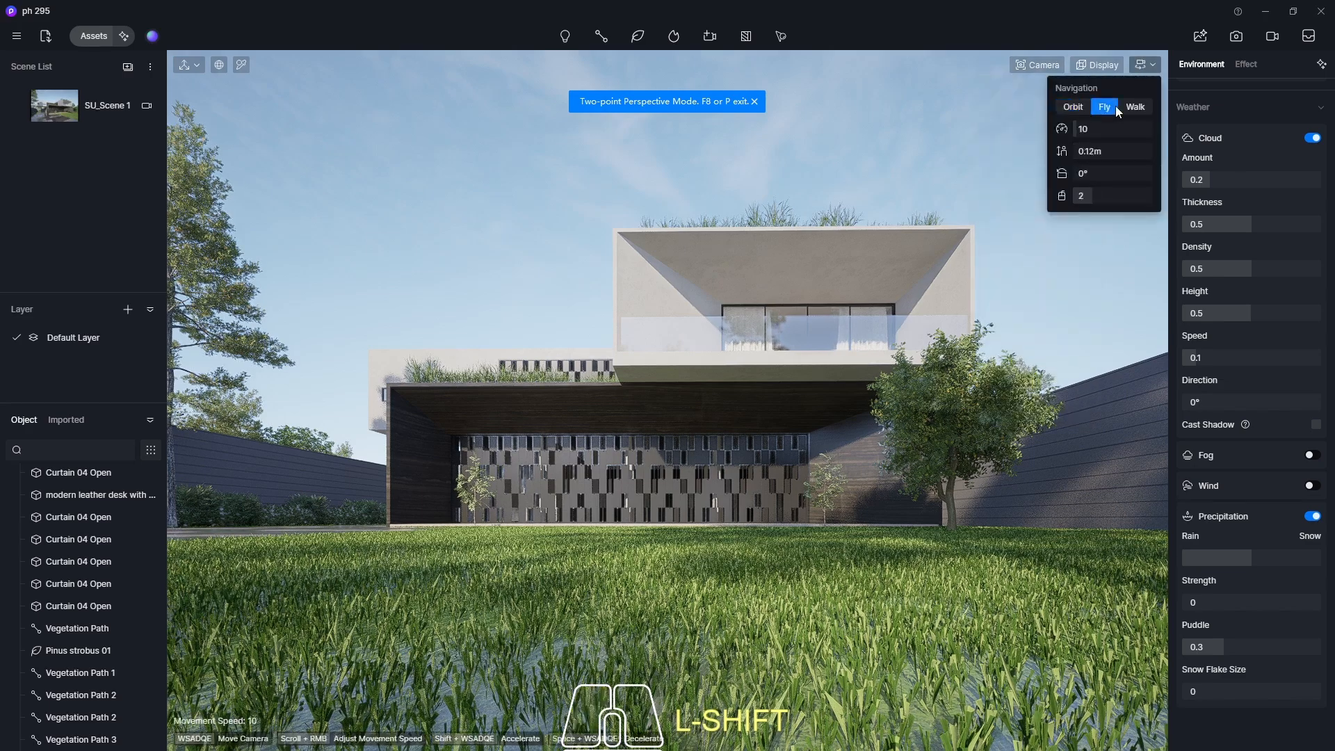
{"action": "key", "text": "q"}
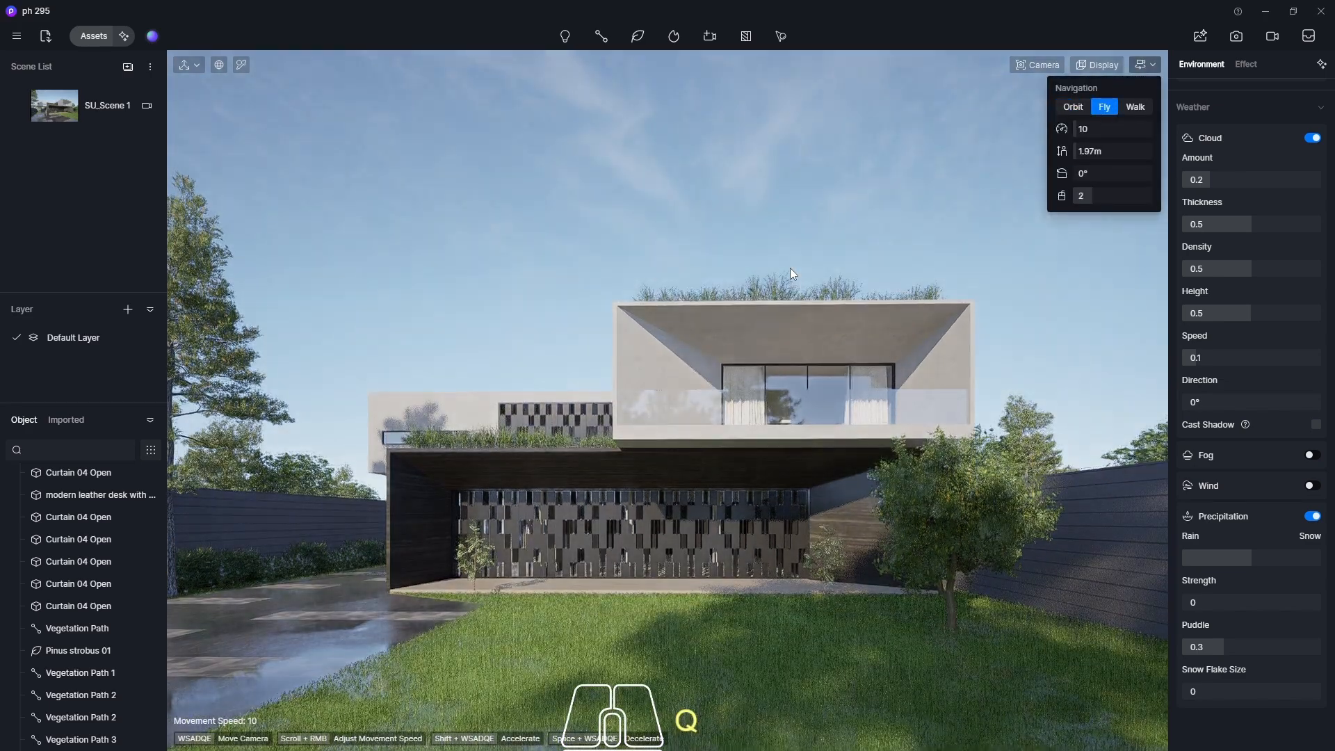
{"action": "key", "text": "e"}
{"action": "key", "text": "e"}
{"action": "scroll", "coordinate": [758, 398], "scroll_direction": "down", "scroll_amount": 5}
{"action": "key", "text": "q"}
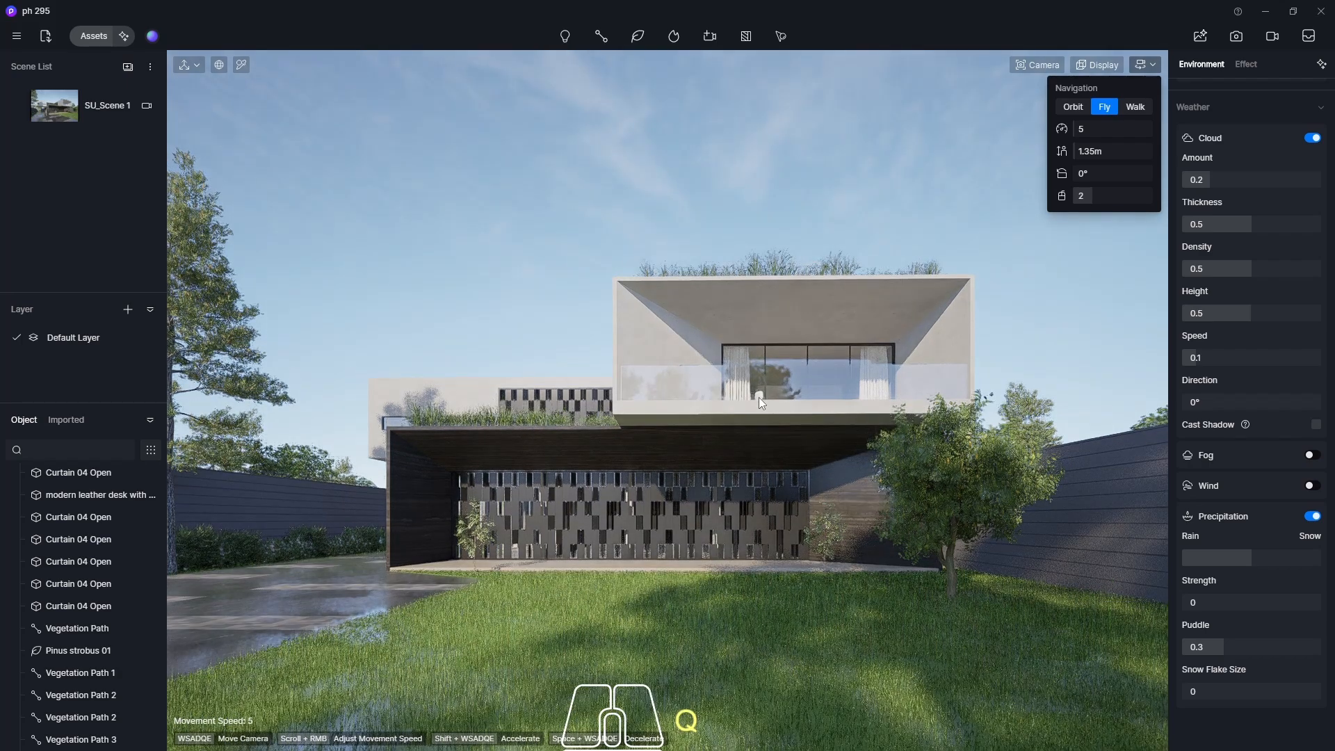
{"action": "mouse_move", "coordinate": [814, 431]}
{"action": "middle_mouse_down"}
{"action": "mouse_move", "coordinate": [797, 433]}
{"action": "mouse_move", "coordinate": [811, 434]}
{"action": "middle_mouse_up"}
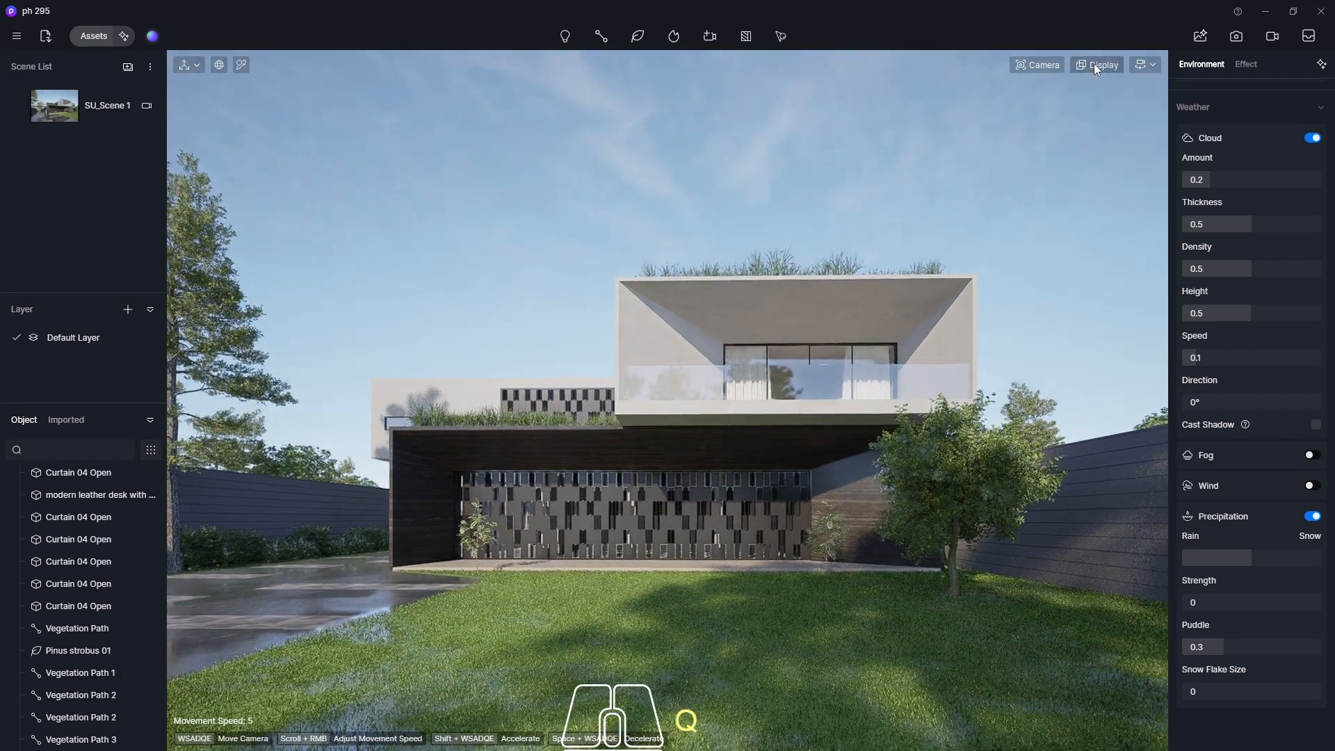
Show the rule-of-thirds grid and re-aim the camera slightly to align the façade with it.
{"action": "left_click", "coordinate": [1146, 65]}
{"action": "left_click", "coordinate": [1138, 109]}
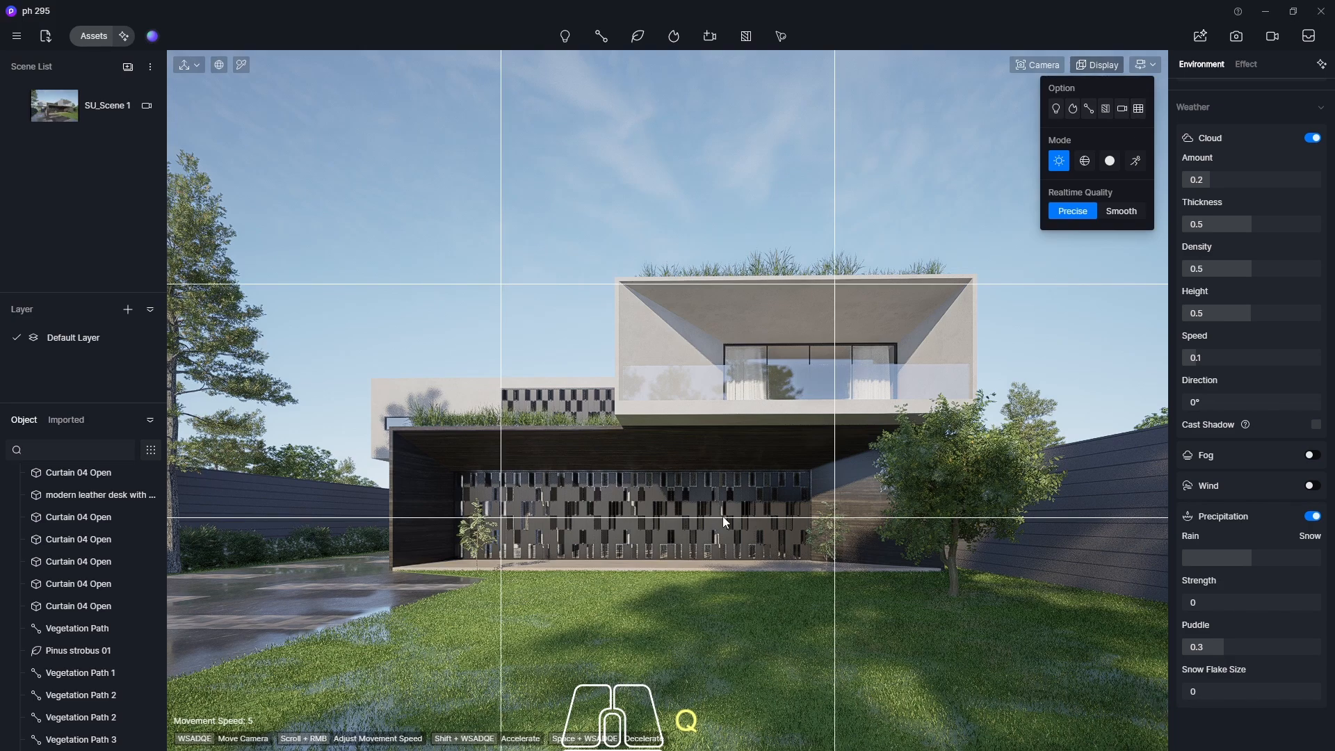
{"action": "mouse_move", "coordinate": [719, 519]}
{"action": "middle_mouse_down"}
{"action": "mouse_move", "coordinate": [708, 519]}
{"action": "mouse_move", "coordinate": [726, 519]}
{"action": "middle_mouse_up"}
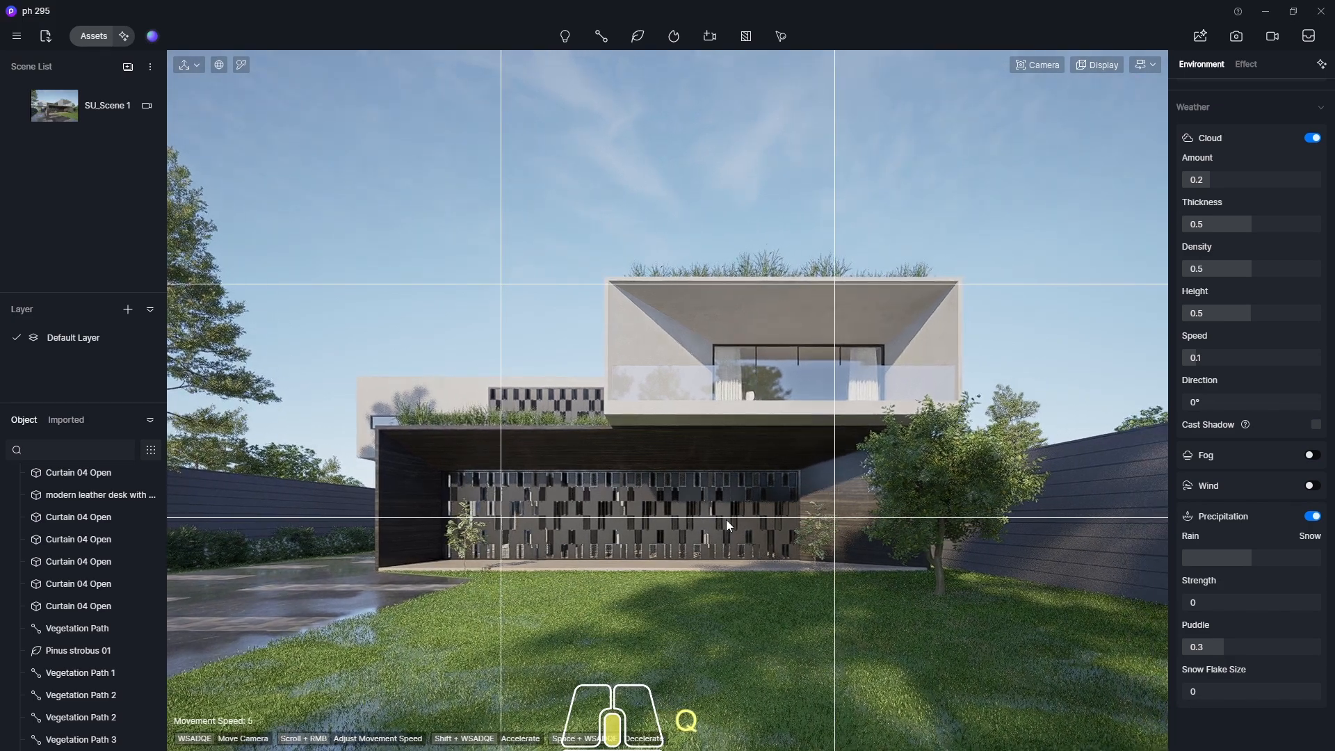
{"action": "middle_click_drag", "start_coordinate": [726, 520], "coordinate": [725, 519]}
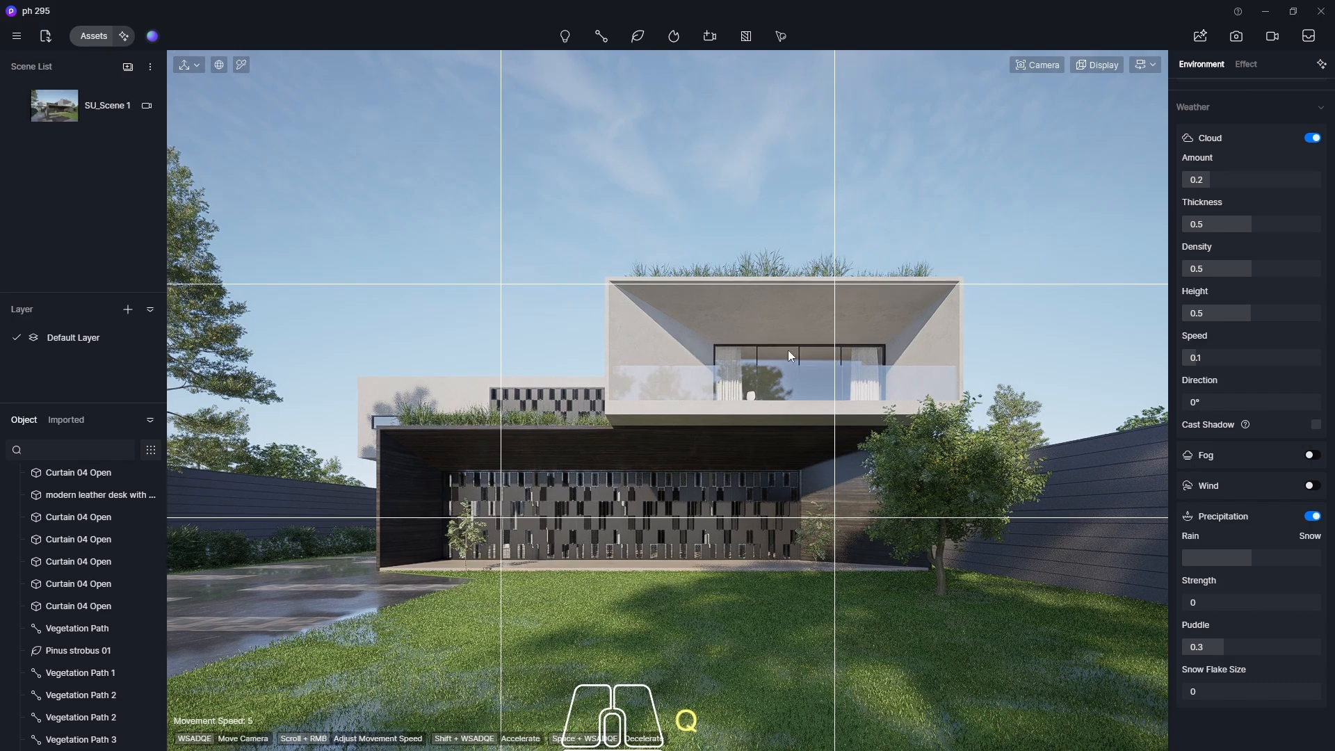
Enter image output mode with a 1:1 aspect ratio and fine-tune the camera position to frame the front façade on the grid.
{"action": "left_click", "coordinate": [1227, 38]}
{"action": "left_click", "coordinate": [546, 719]}
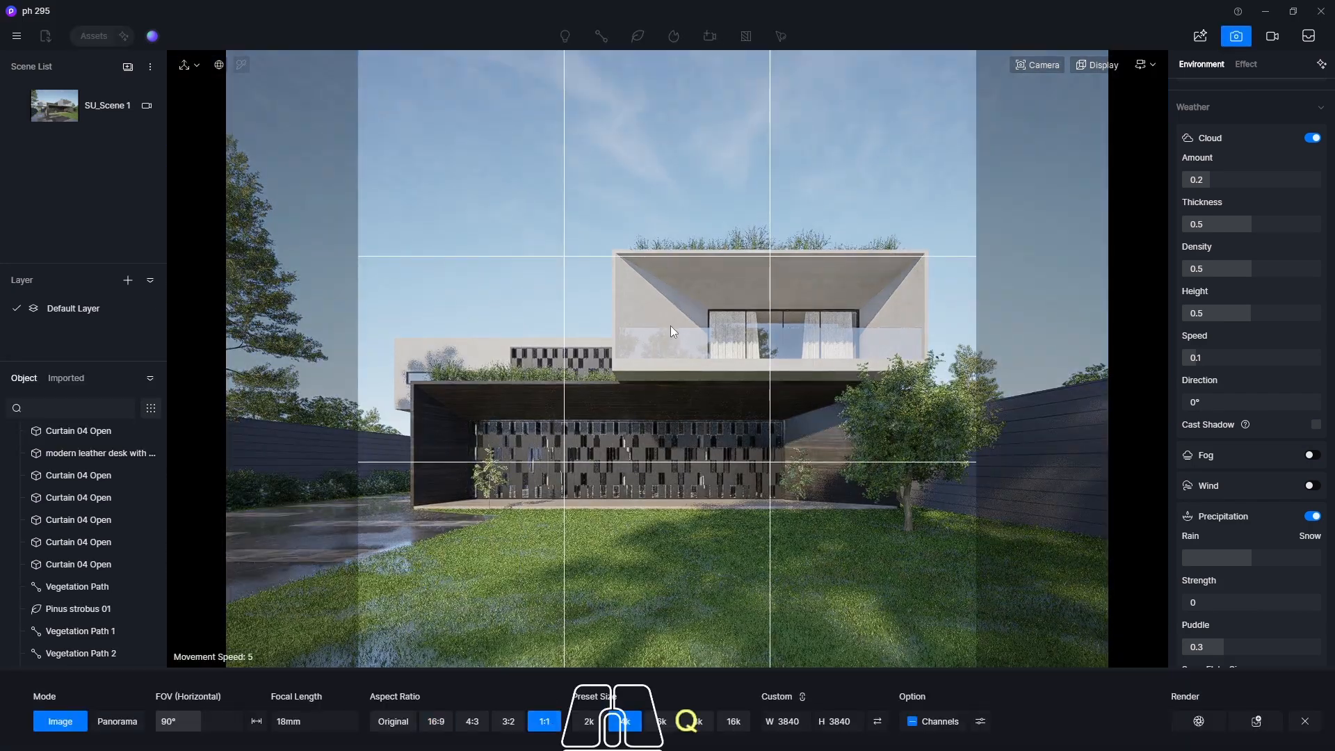
{"action": "key", "text": "d"}
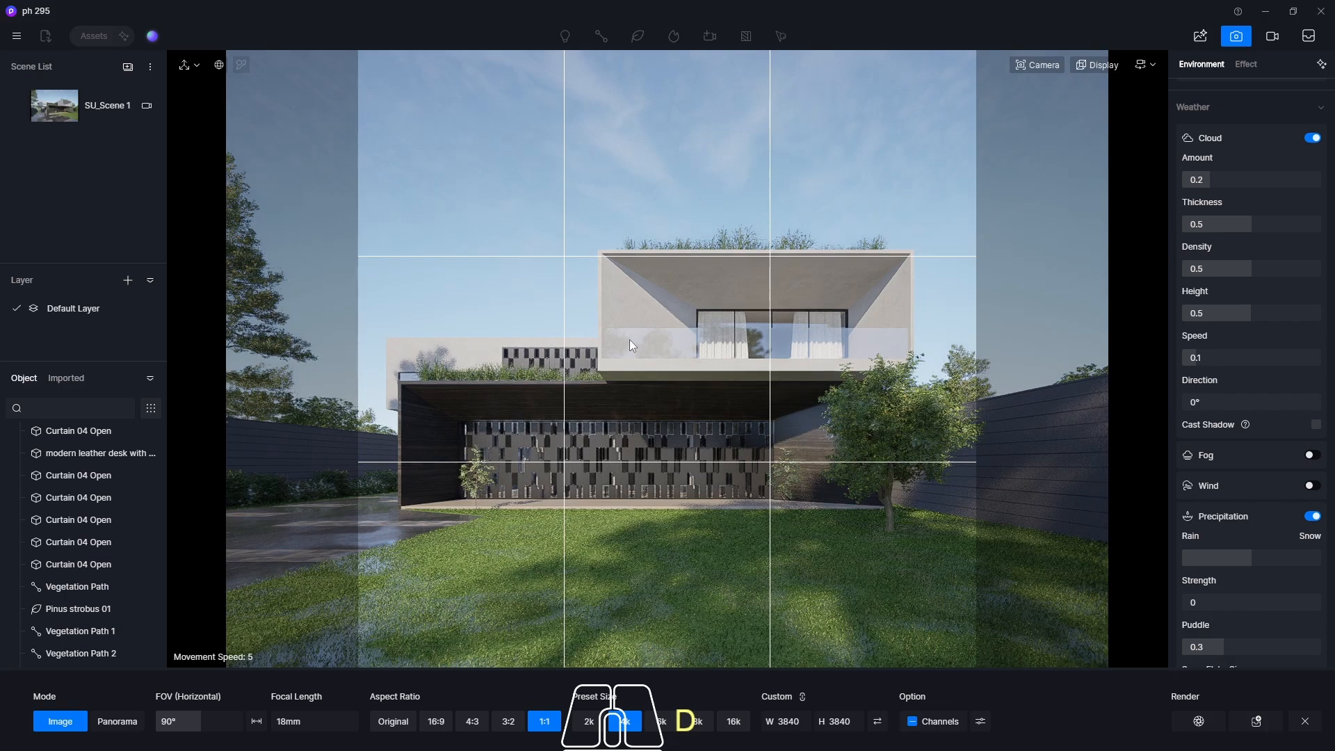
{"action": "key", "text": "d"}
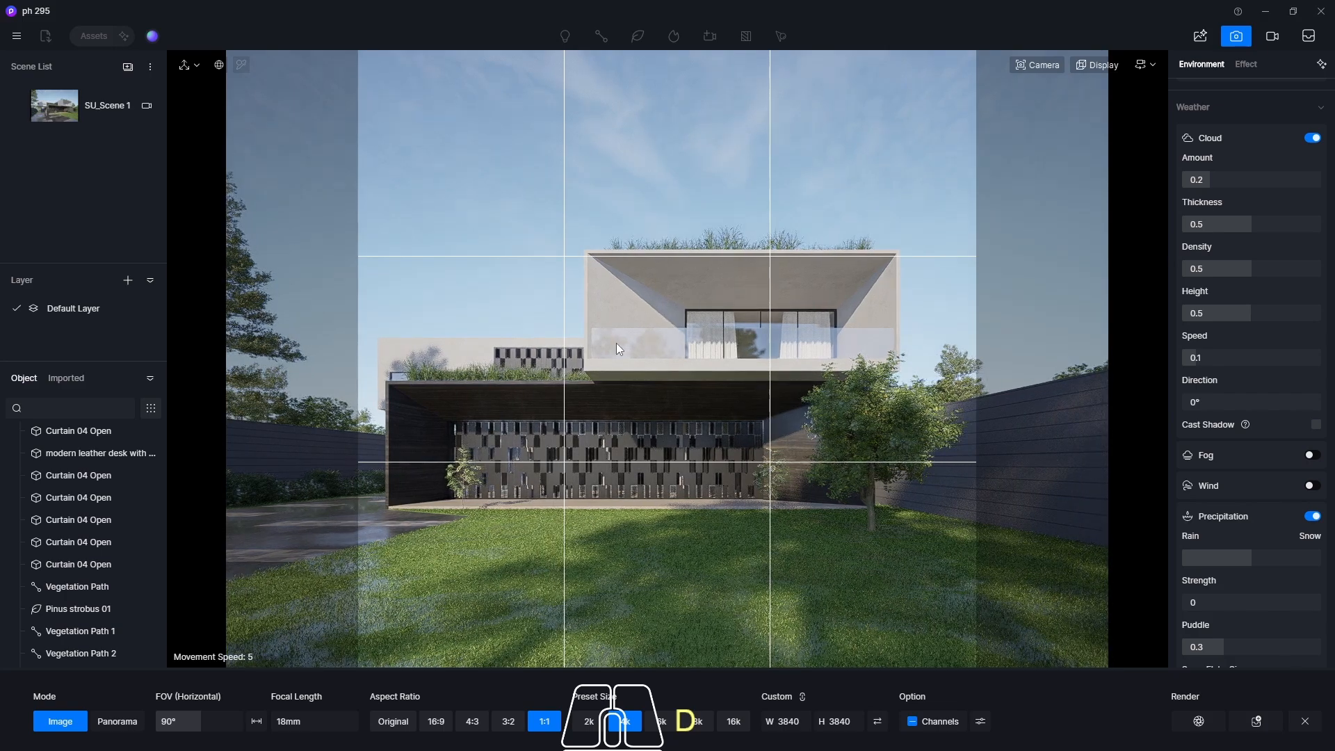
{"action": "key", "text": "q"}
{"action": "key", "text": "e"}
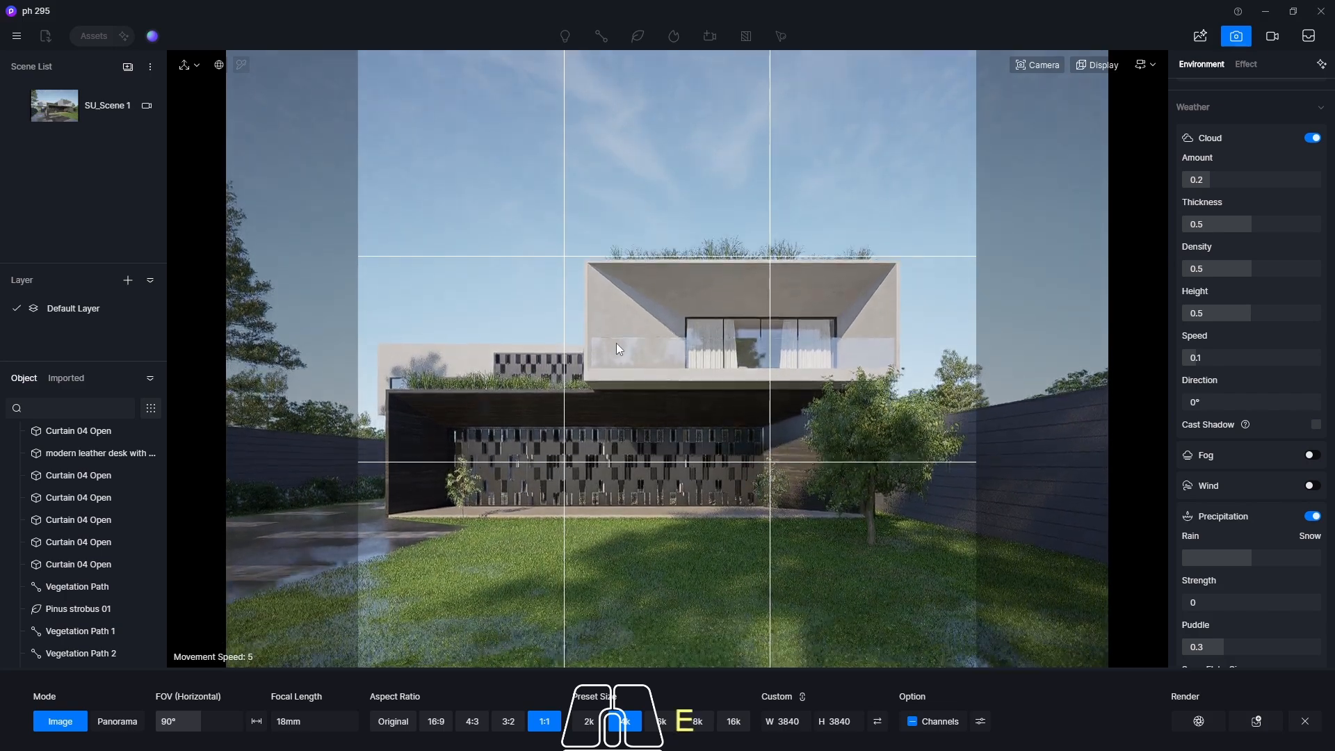
{"action": "key", "text": "s"}
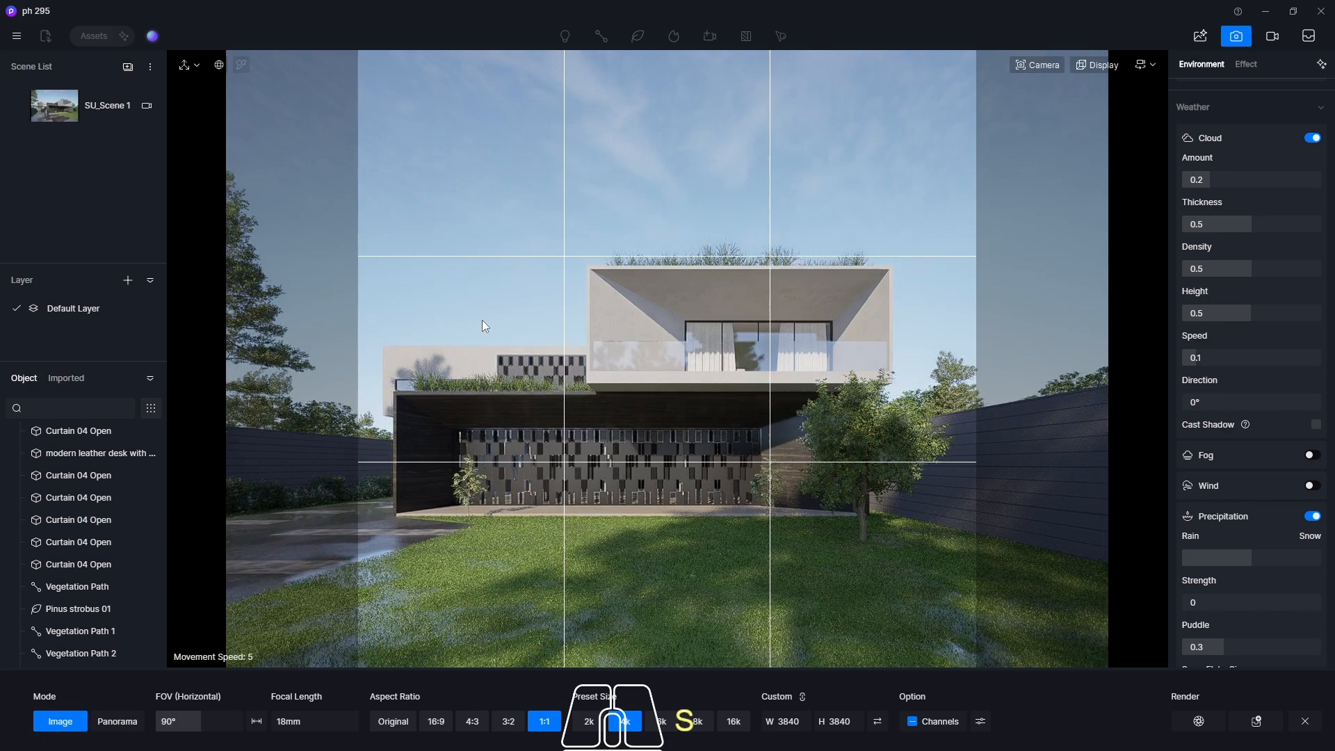
{"action": "key", "text": "a"}
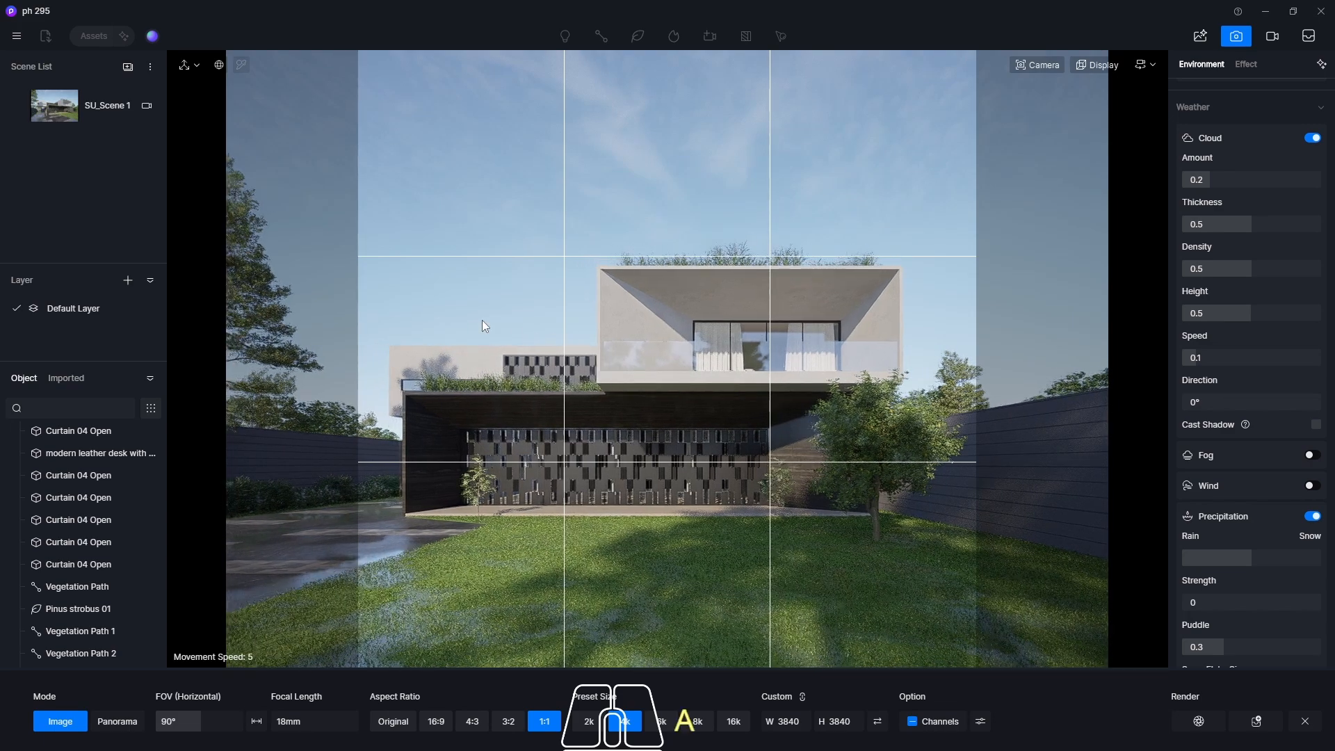
{"action": "key", "text": "d"}
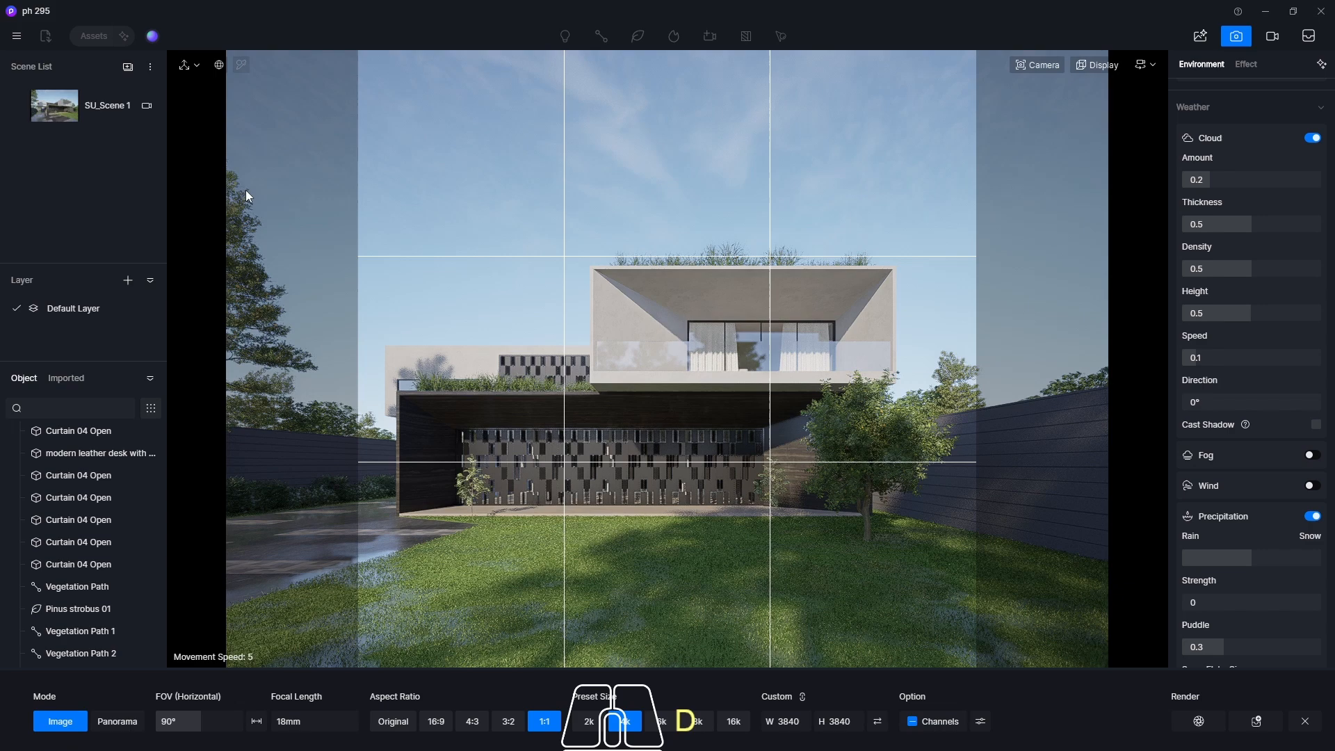
Save the framed front view as a new scene, hide the rule-of-thirds grid and leave image output mode.
{"action": "left_click", "coordinate": [128, 66]}
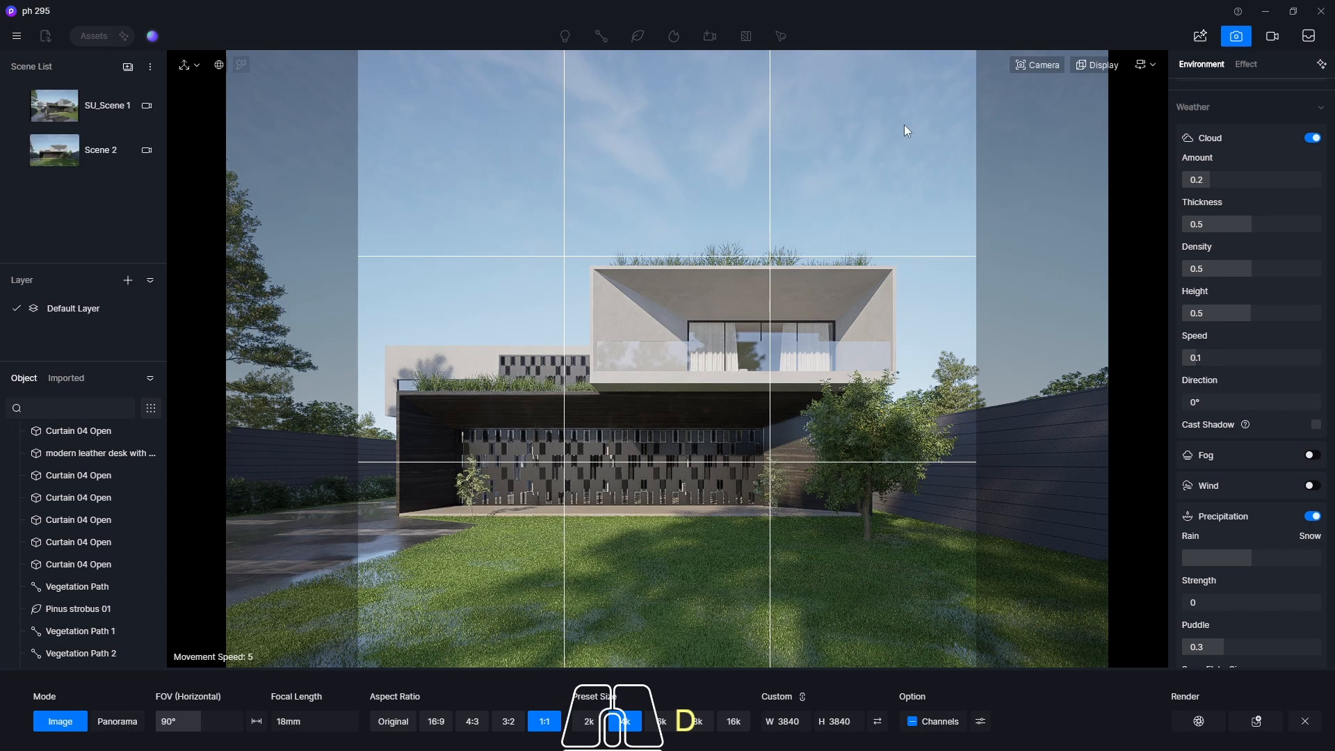
{"action": "left_click", "coordinate": [1144, 64]}
{"action": "left_click", "coordinate": [1138, 109]}
{"action": "left_click", "coordinate": [1237, 36]}
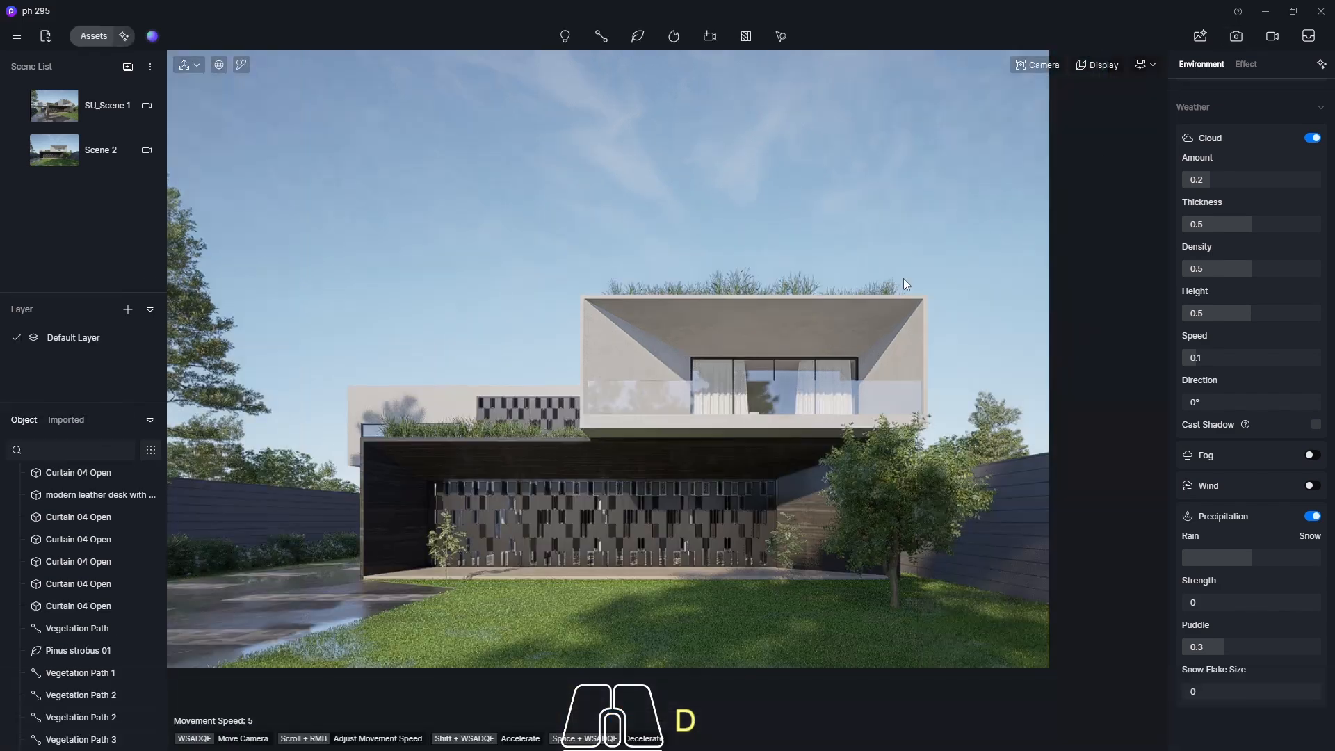
Turn the camera away from the front façade and fly it toward the driveway and boundary wall.
{"action": "right_click_drag", "start_coordinate": [603, 531], "coordinate": [470, 519]}
{"action": "middle_click_drag", "start_coordinate": [398, 510], "coordinate": [395, 510]}
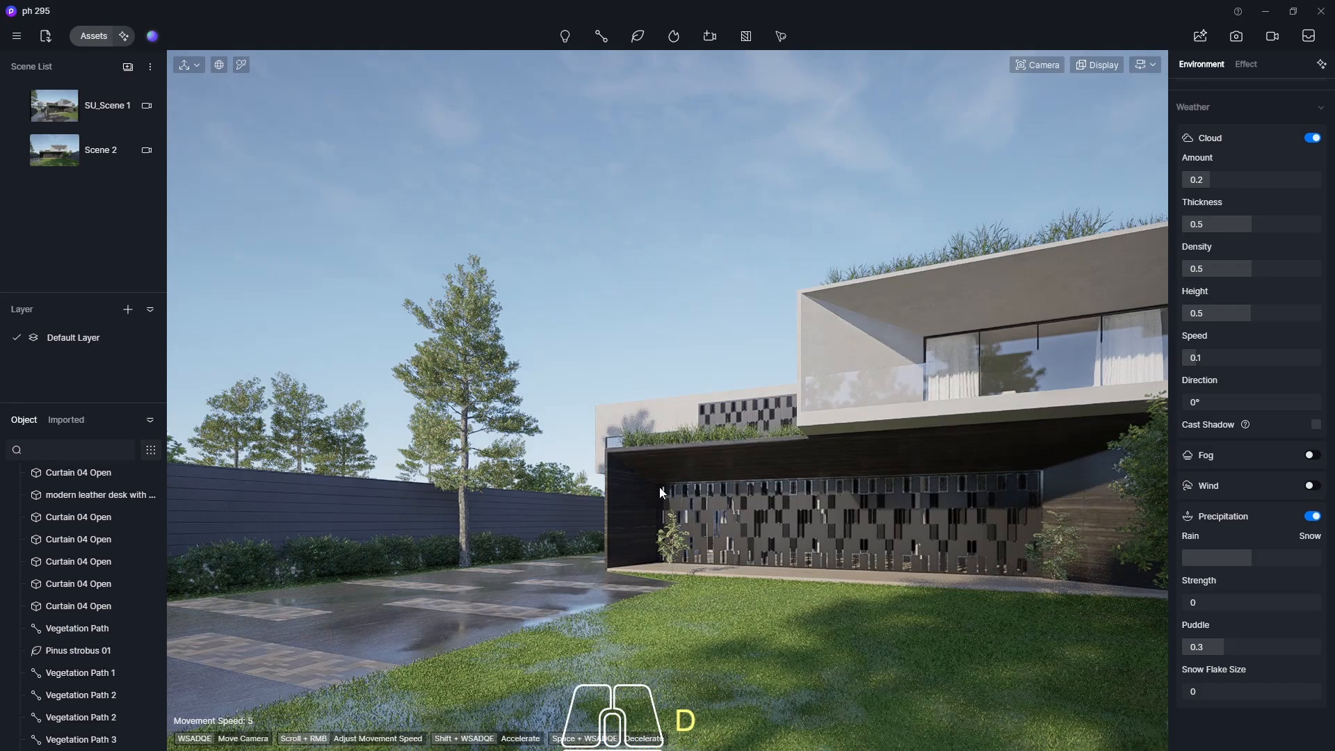
{"action": "key", "text": "w"}
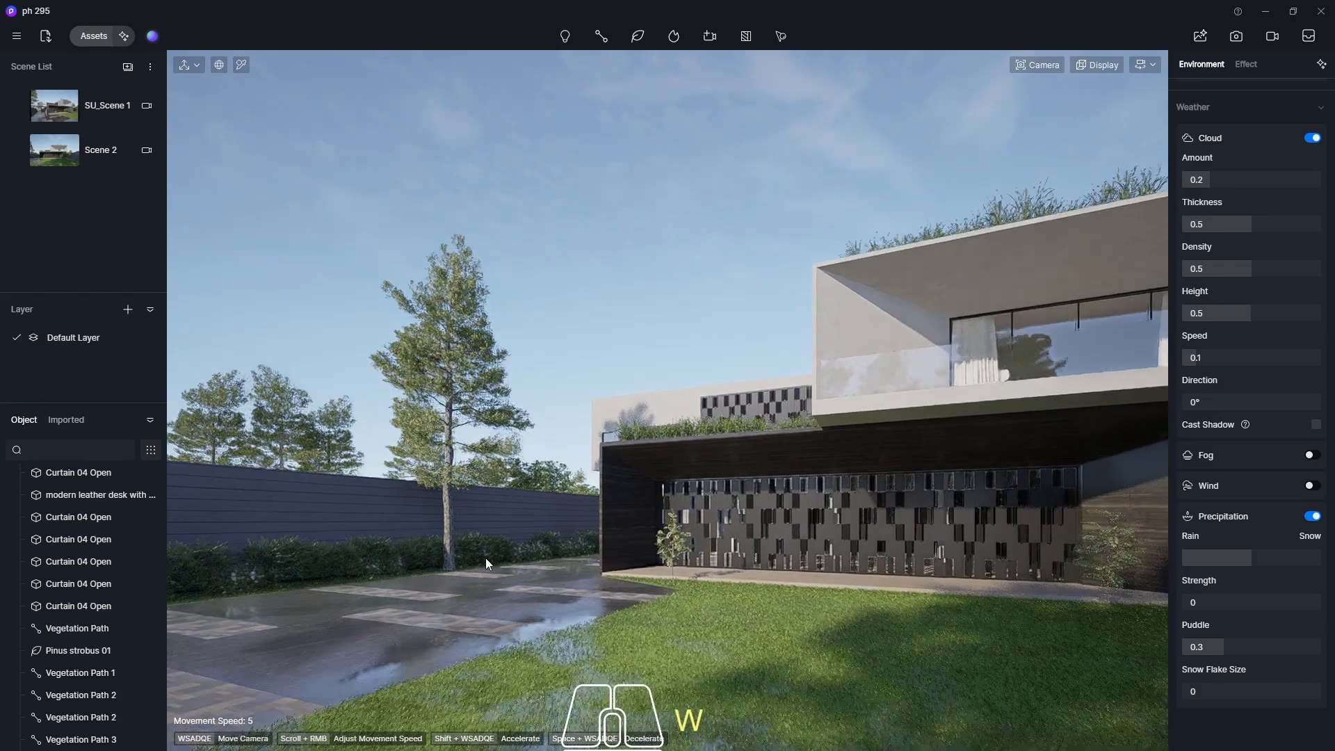
{"action": "key", "text": "a"}
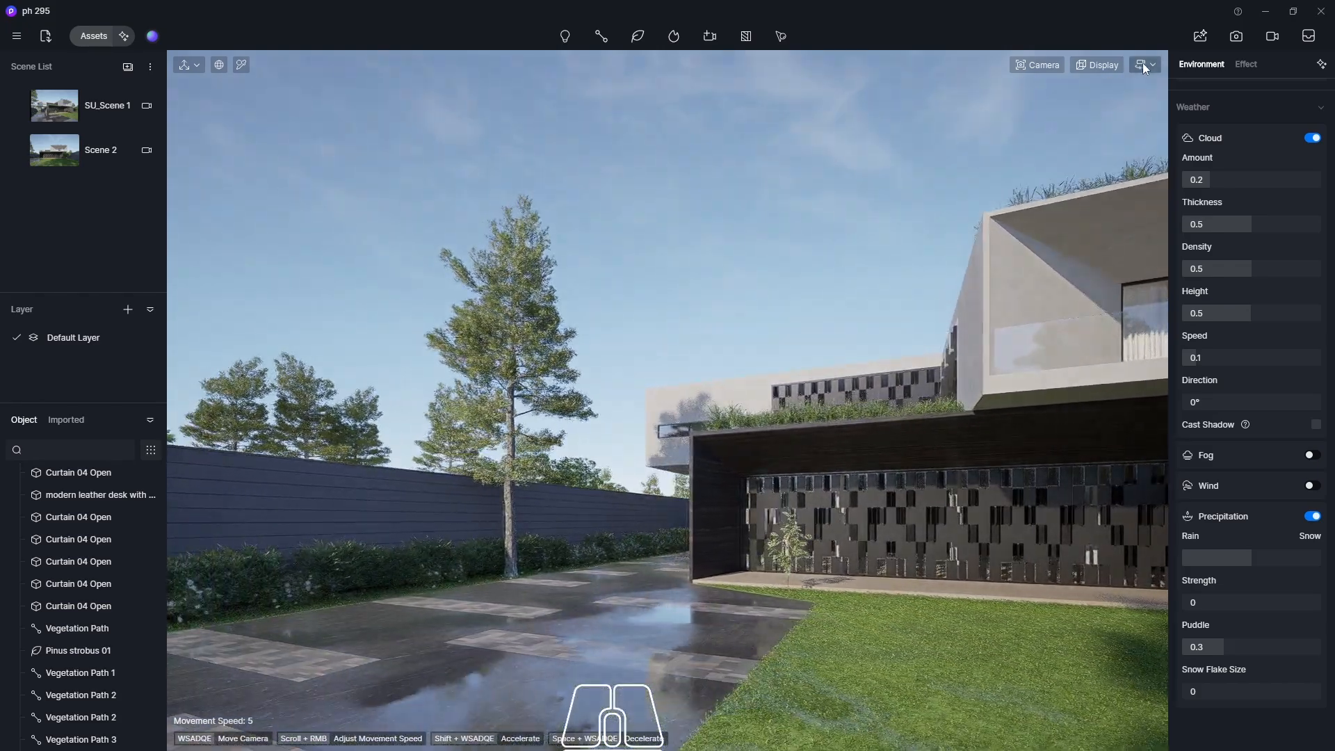
Set the movement speed to 10 and fly the camera over the driveway, turning it toward the house's corner.
{"action": "left_click", "coordinate": [1146, 64]}
{"action": "left_click", "coordinate": [1104, 129]}
{"action": "type", "text": "10"}
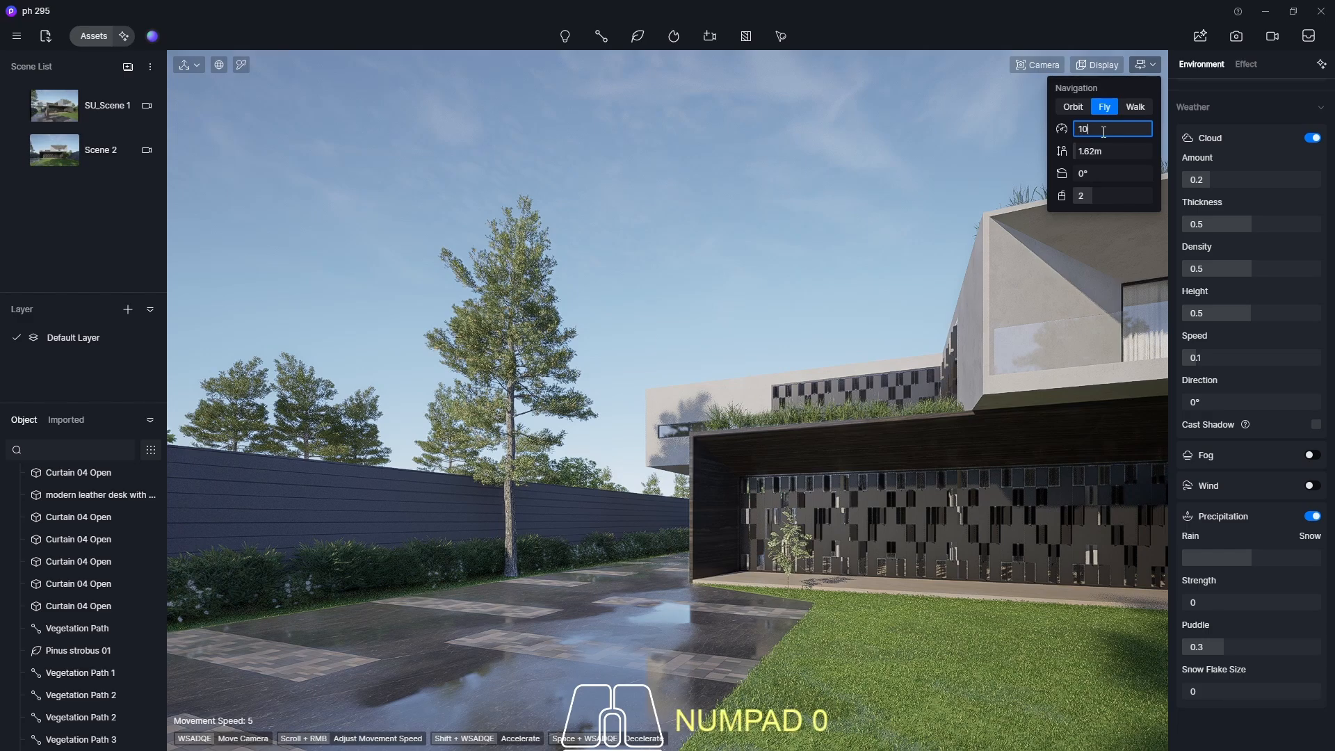
{"action": "key", "text": "Return"}
{"action": "key", "text": "w"}
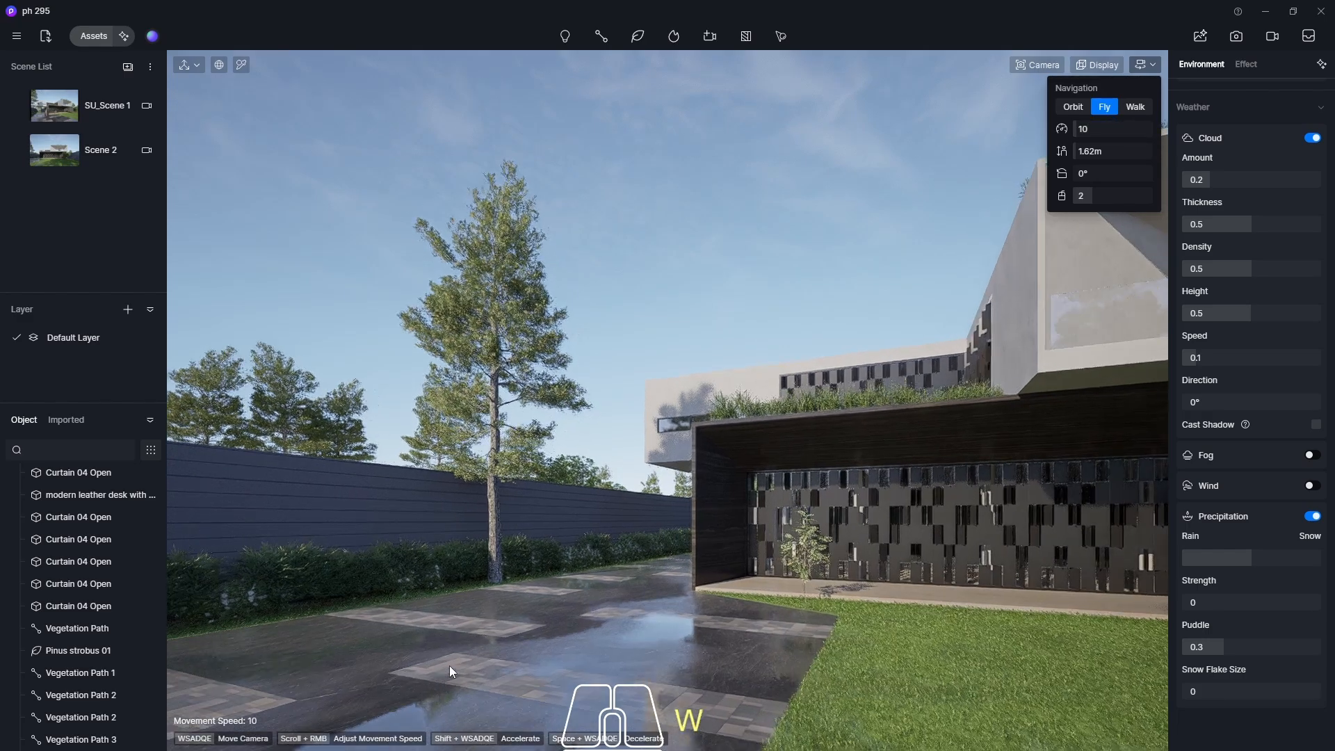
{"action": "key", "text": "a"}
{"action": "middle_click_drag", "start_coordinate": [459, 629], "coordinate": [751, 589]}
{"action": "key", "text": "w"}
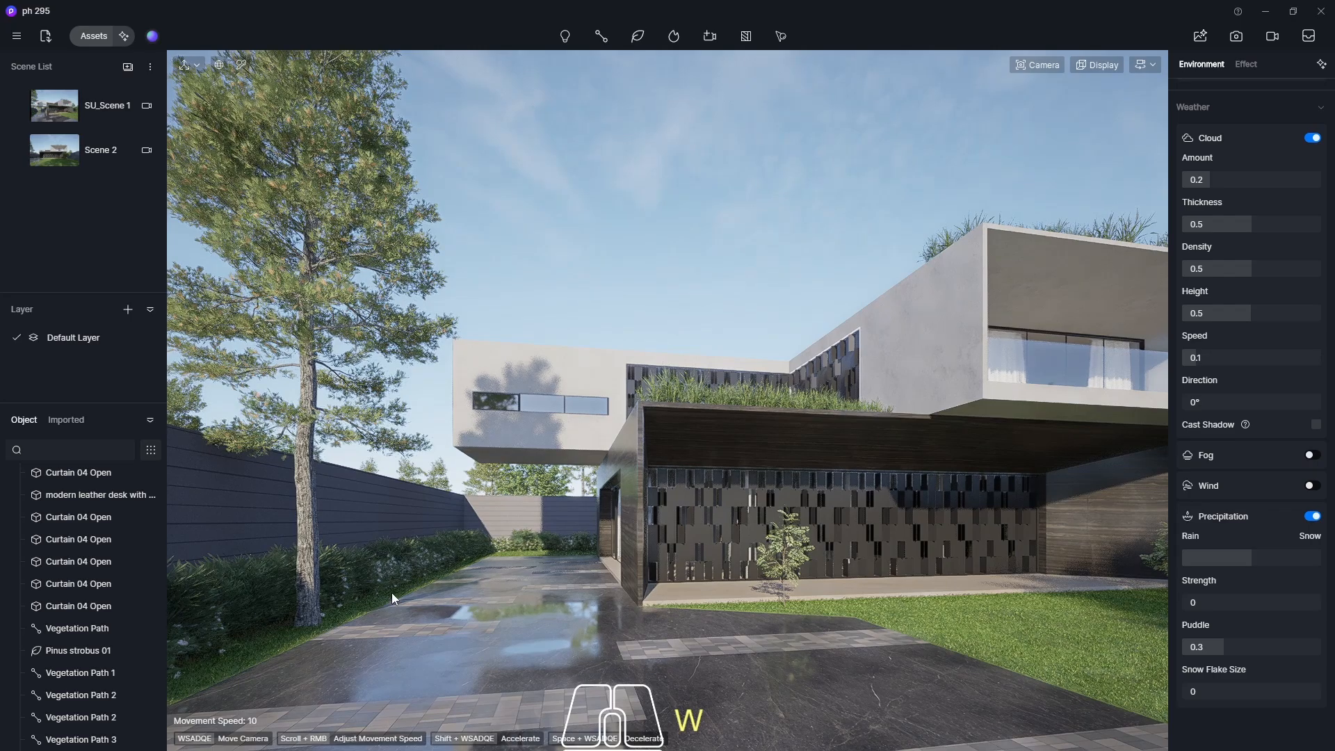
Position the camera beside the pine tree and hedge, looking along the driveway at the wood-clad corner and side glass doors.
{"action": "key", "text": "a"}
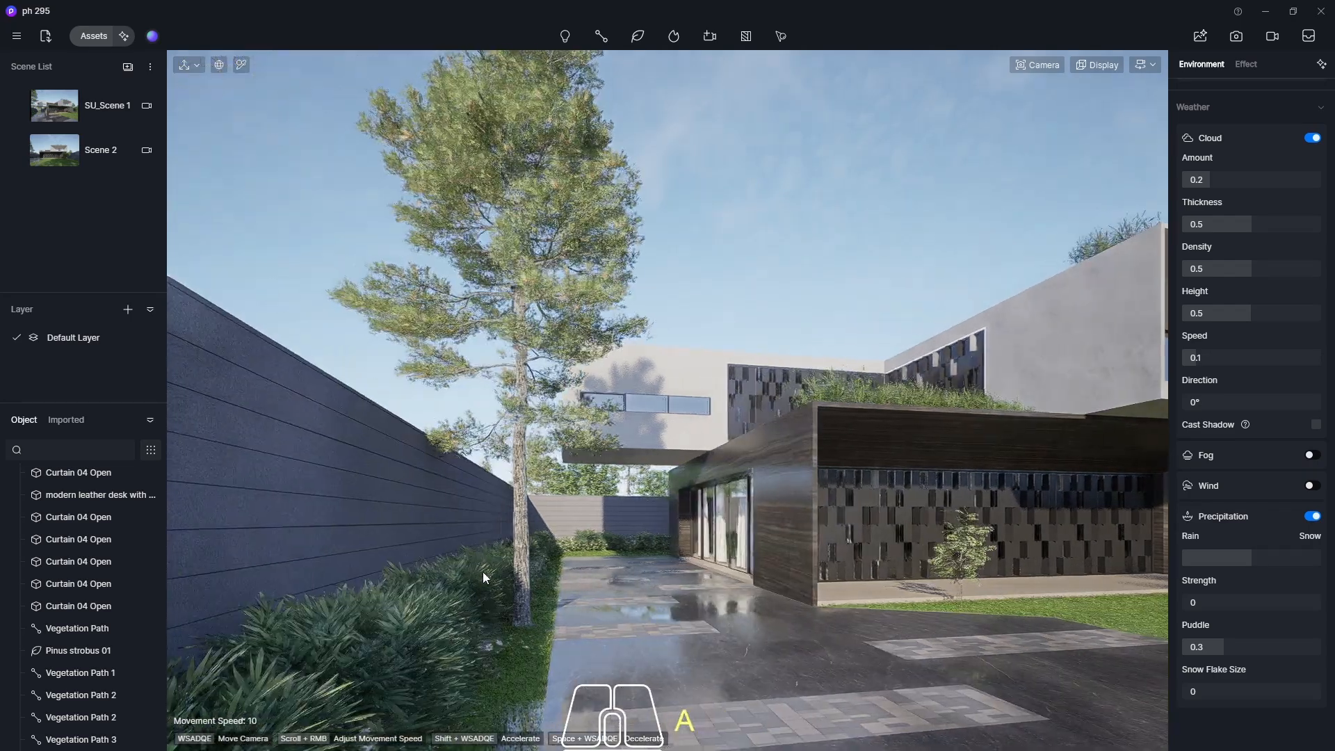
{"action": "key", "text": "w"}
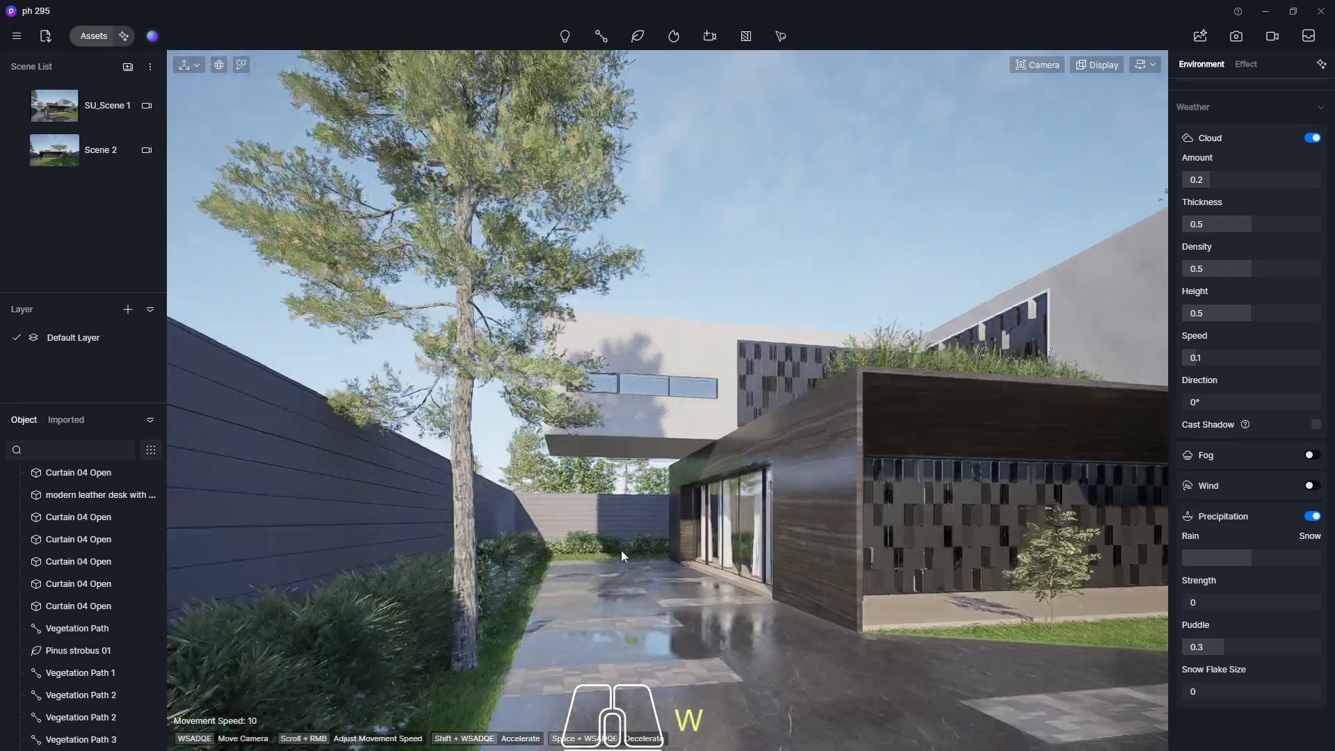
{"action": "key", "text": "s"}
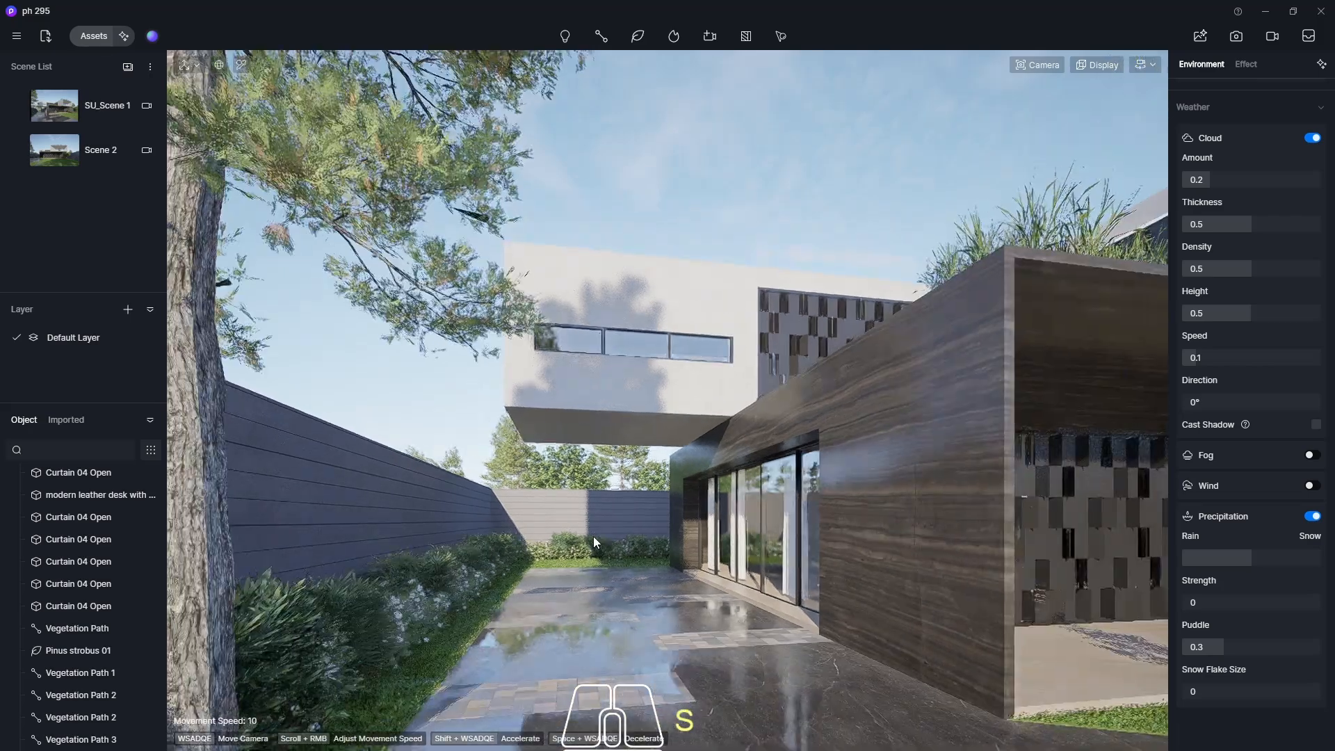
{"action": "middle_click_drag", "start_coordinate": [574, 520], "coordinate": [666, 512]}
{"action": "key", "text": "a"}
{"action": "key", "text": "d"}
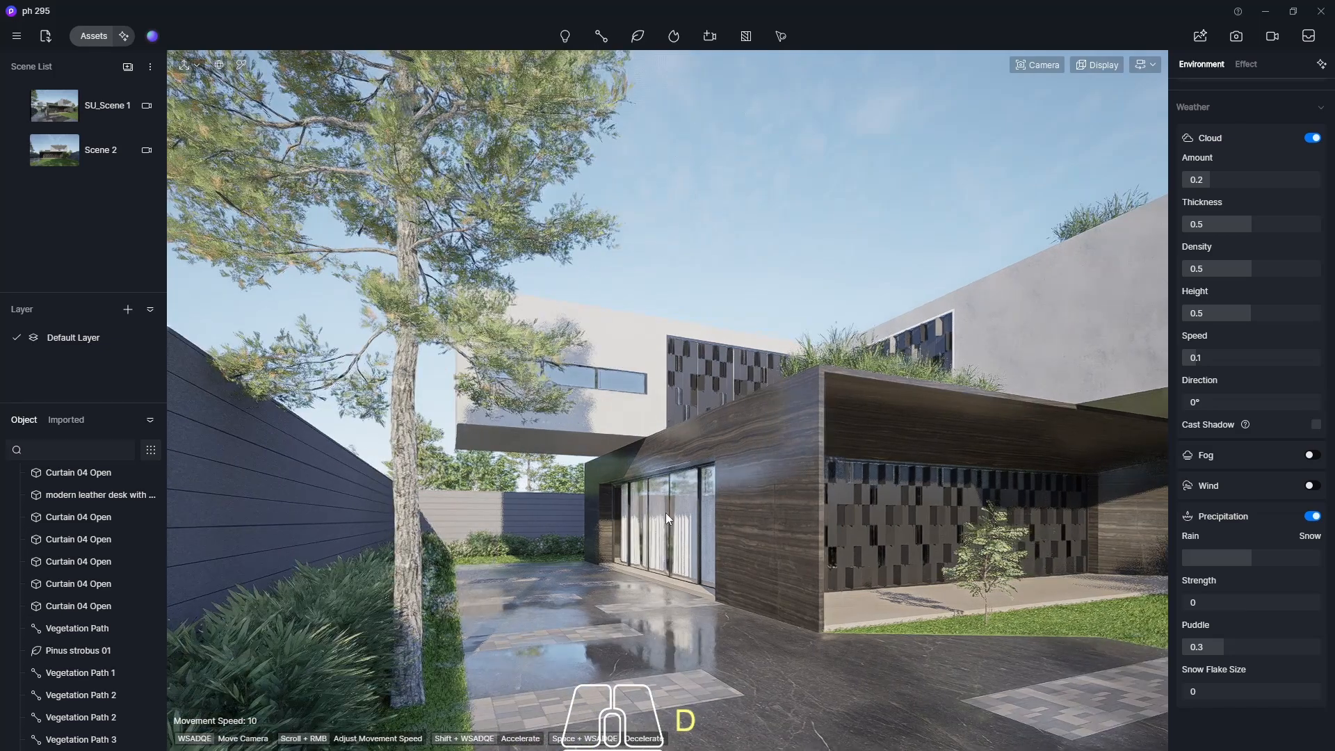
Reduce the movement speed to 5 and lower the camera to a height of about 0.97 m above the driveway.
{"action": "key", "text": "e"}
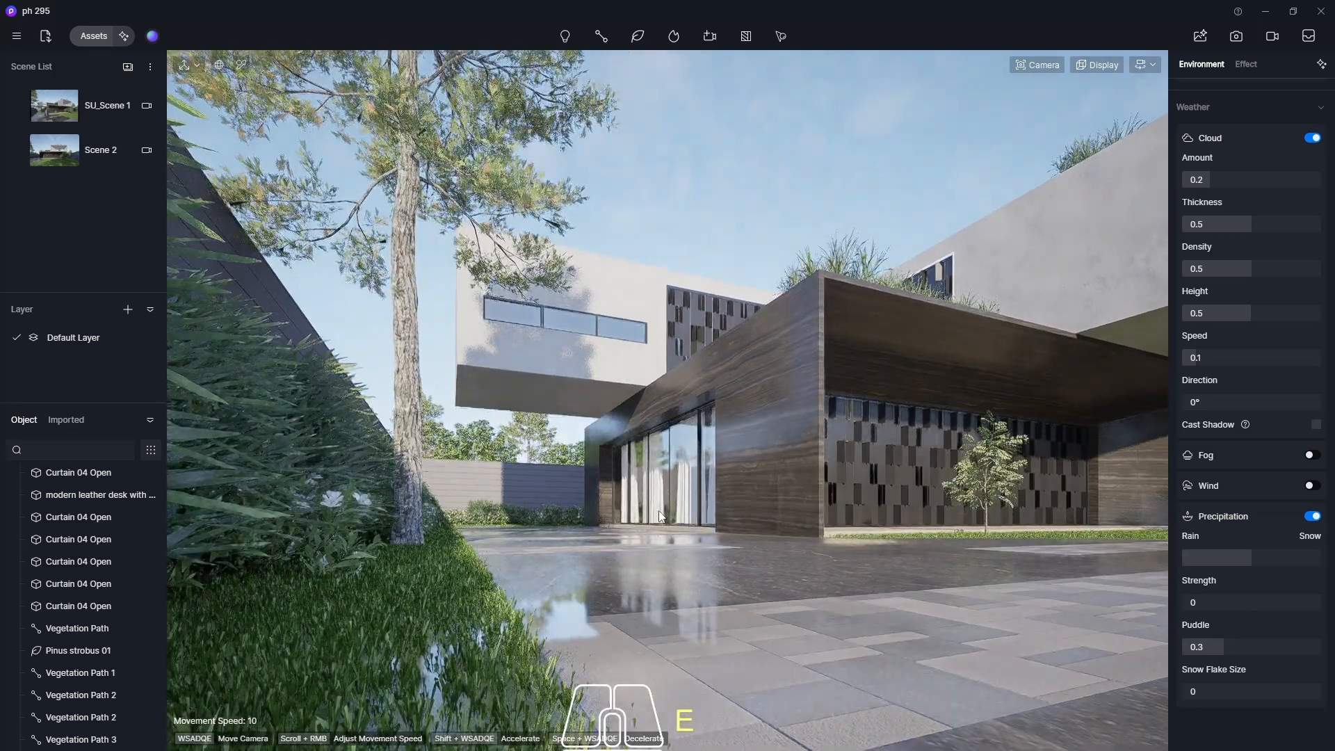
{"action": "key", "text": "q"}
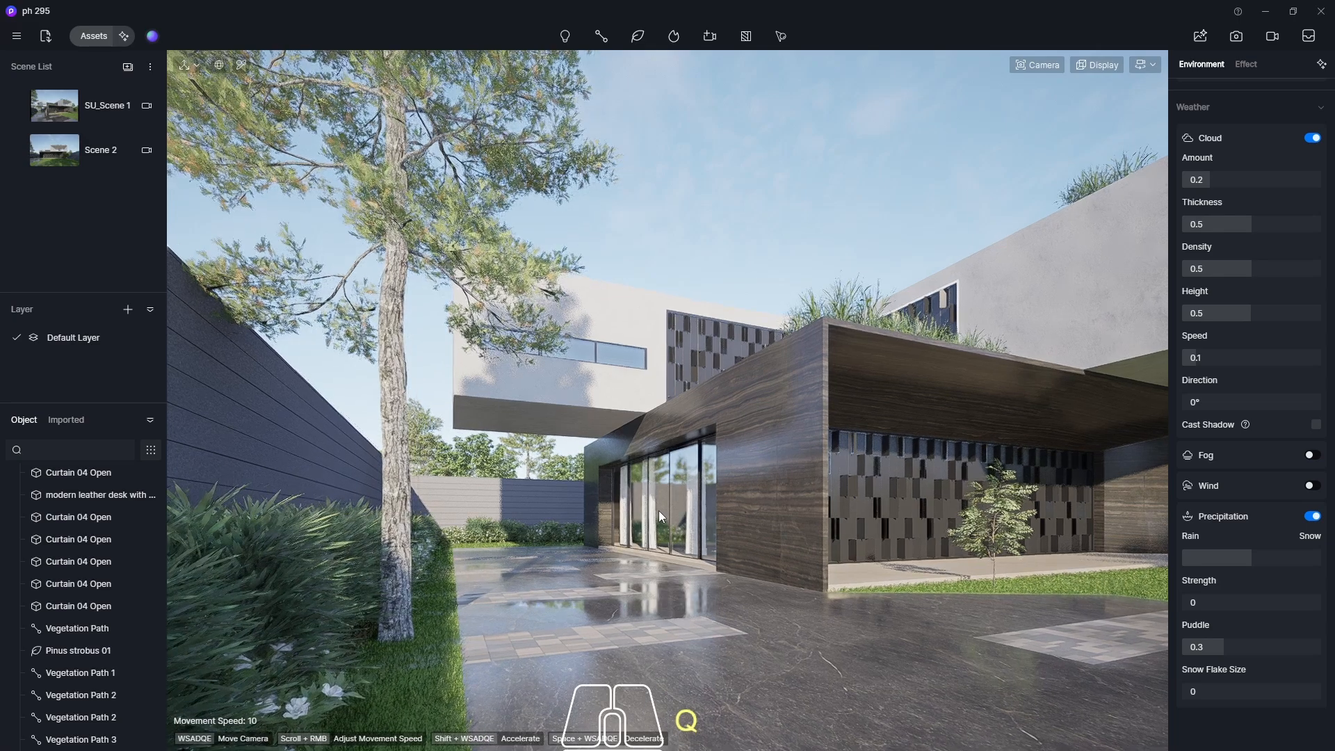
{"action": "key", "text": "e"}
{"action": "key", "text": "q"}
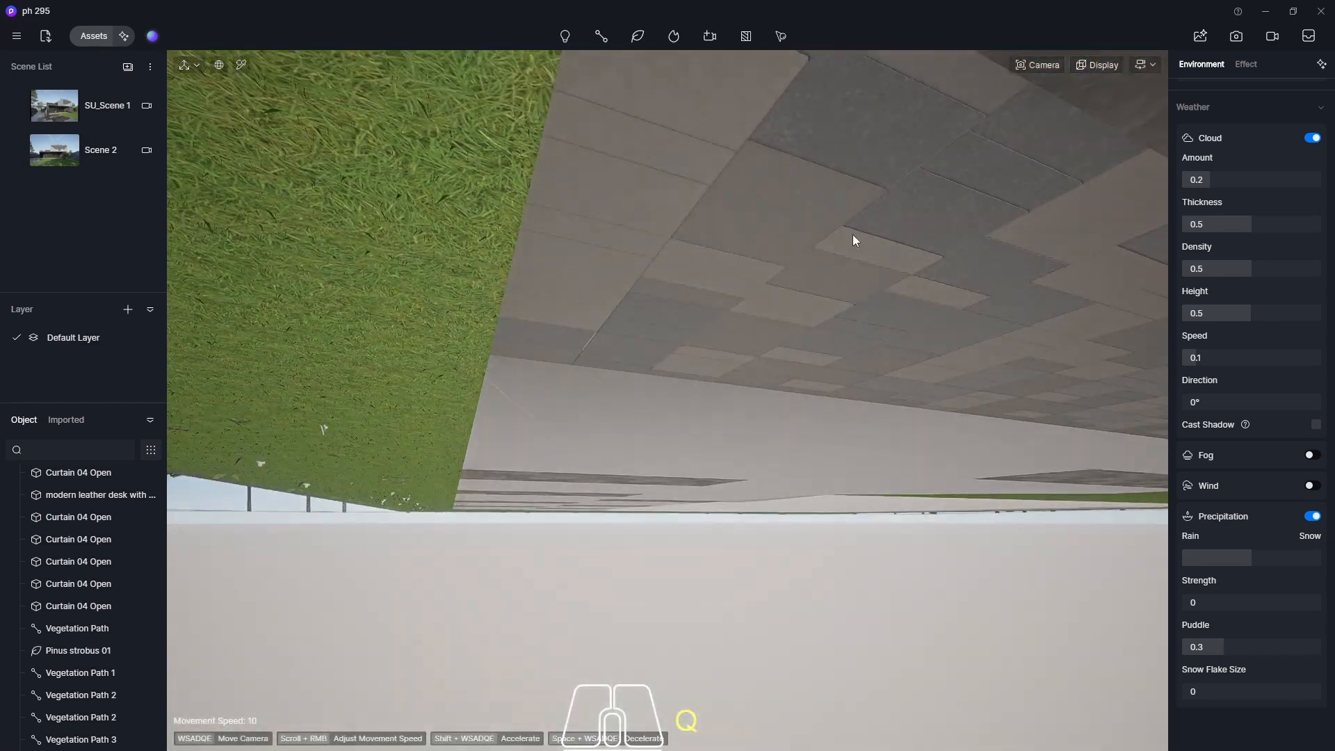
{"action": "left_click", "coordinate": [1144, 64]}
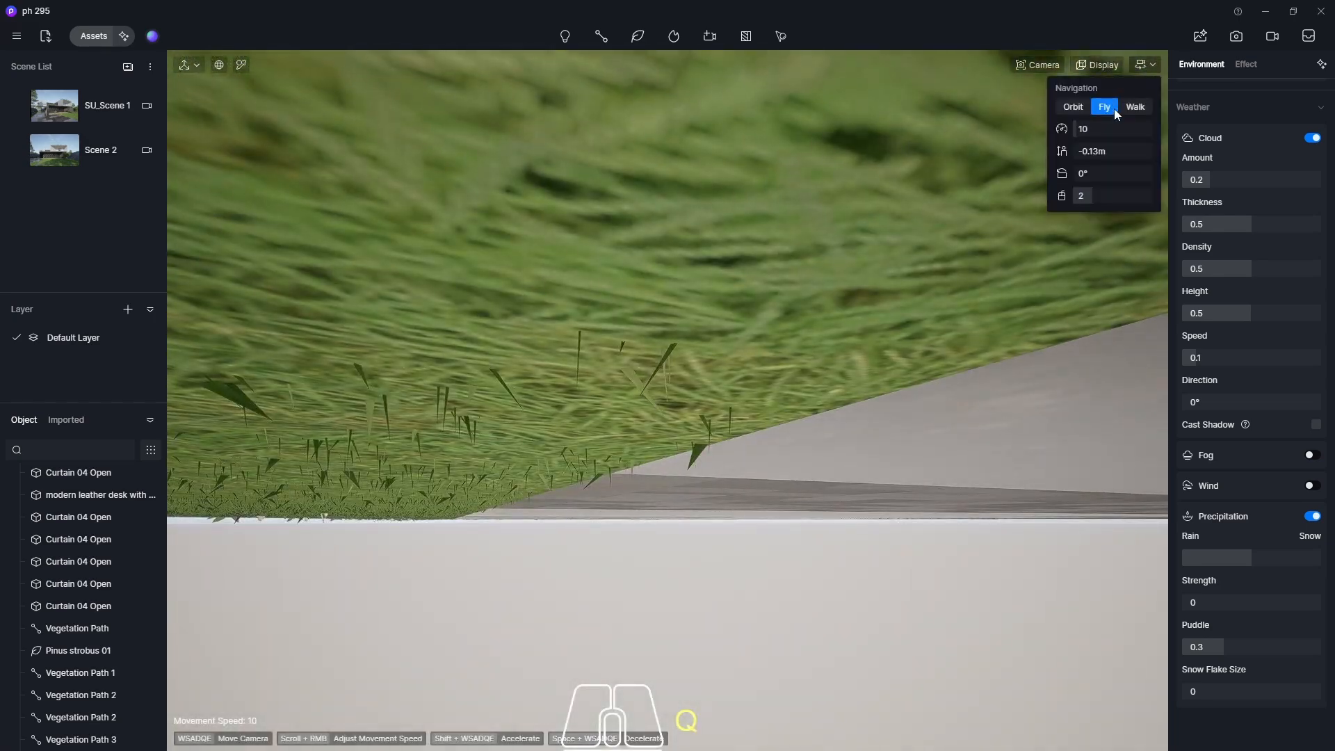
{"action": "double_click", "coordinate": [1105, 128]}
{"action": "type", "text": "5"}
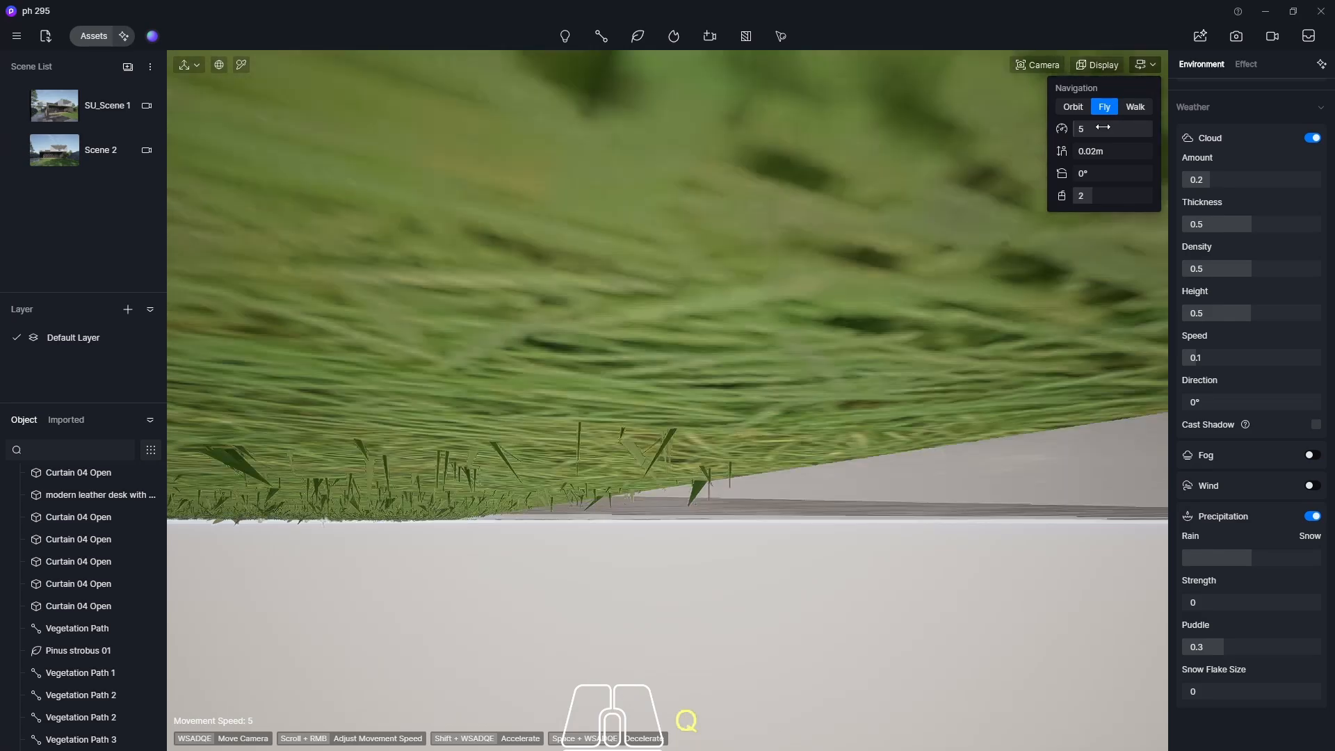
{"action": "type", "text": "eq"}
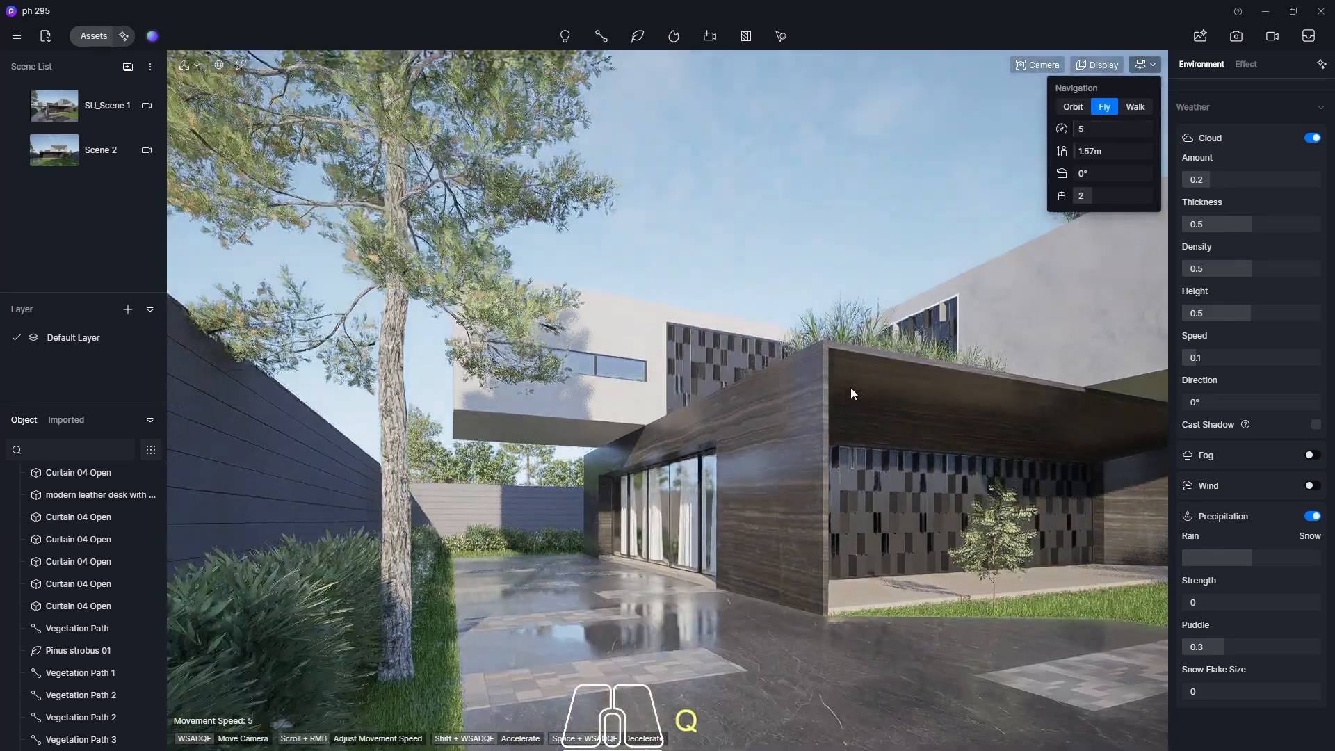
{"action": "type", "text": "e"}
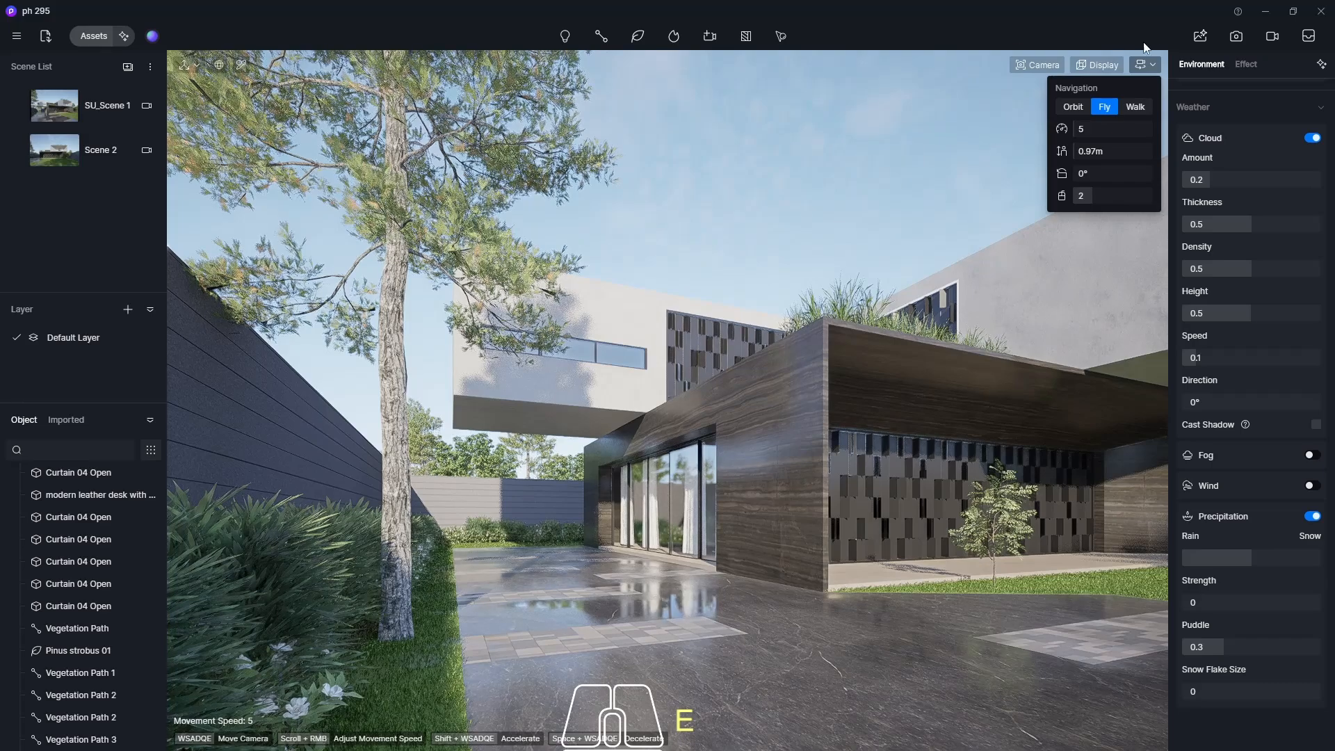
Enter image output mode and shift the camera sideways to frame the pine tree and wood-clad corner within the square format.
{"action": "left_click", "coordinate": [1236, 37]}
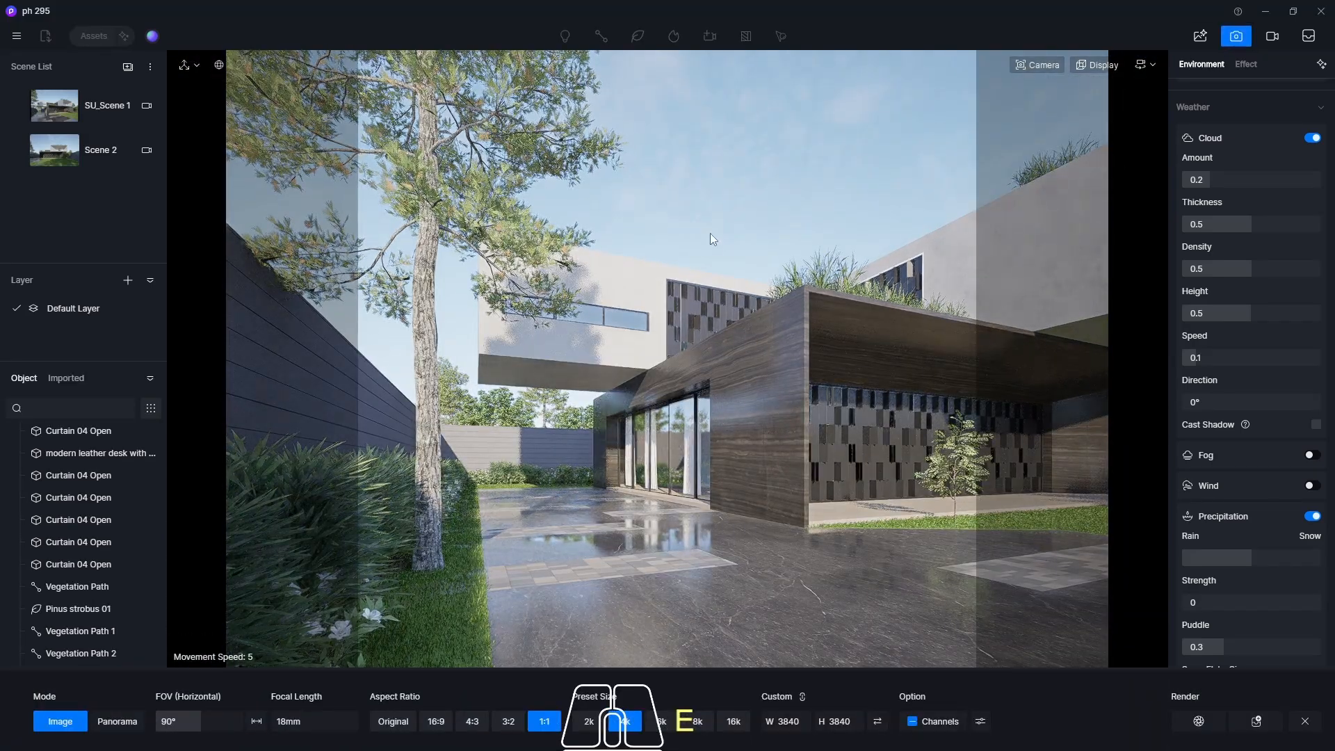
{"action": "key", "text": "a"}
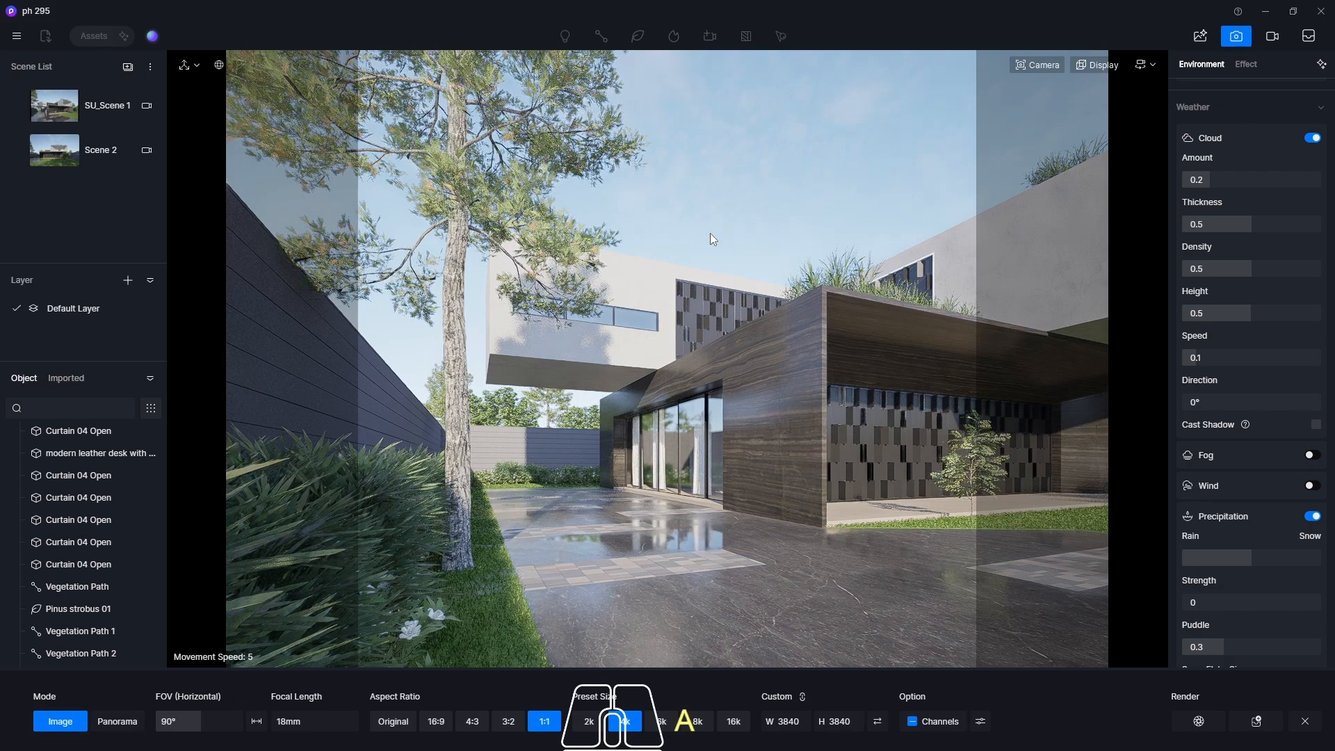
{"action": "key", "text": "d"}
{"action": "key", "text": "a"}
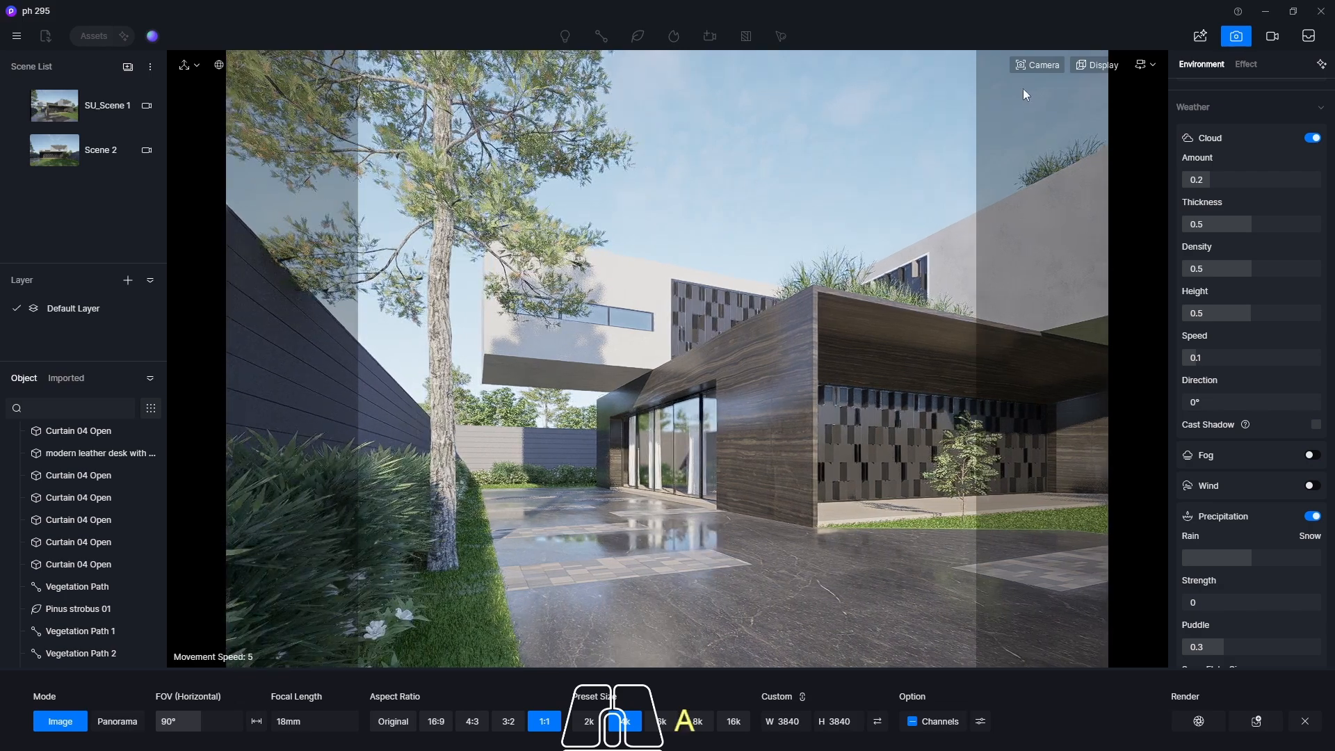
Enable depth of field with a blur strength of 10, focus it on the side glass doors and save the view as a new scene.
{"action": "left_click", "coordinate": [1055, 67]}
{"action": "left_click", "coordinate": [1077, 239]}
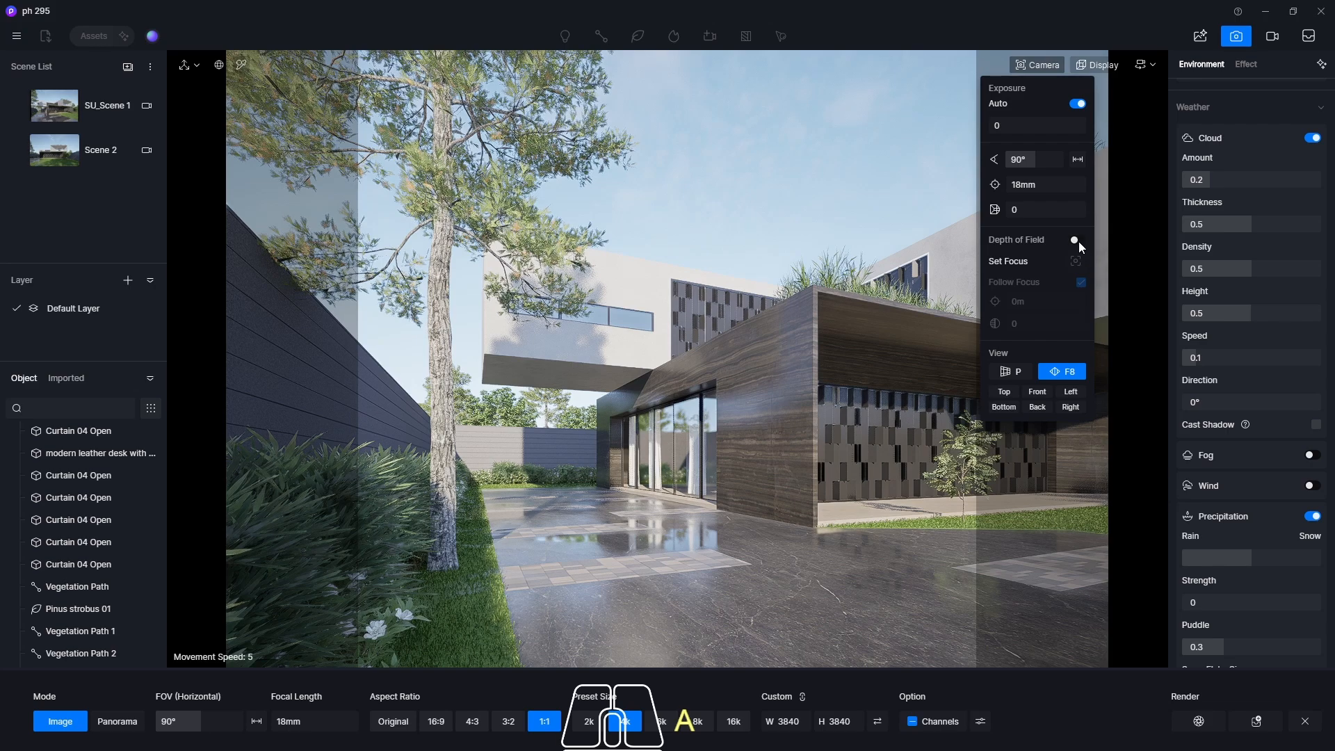
{"action": "left_click", "coordinate": [1076, 261]}
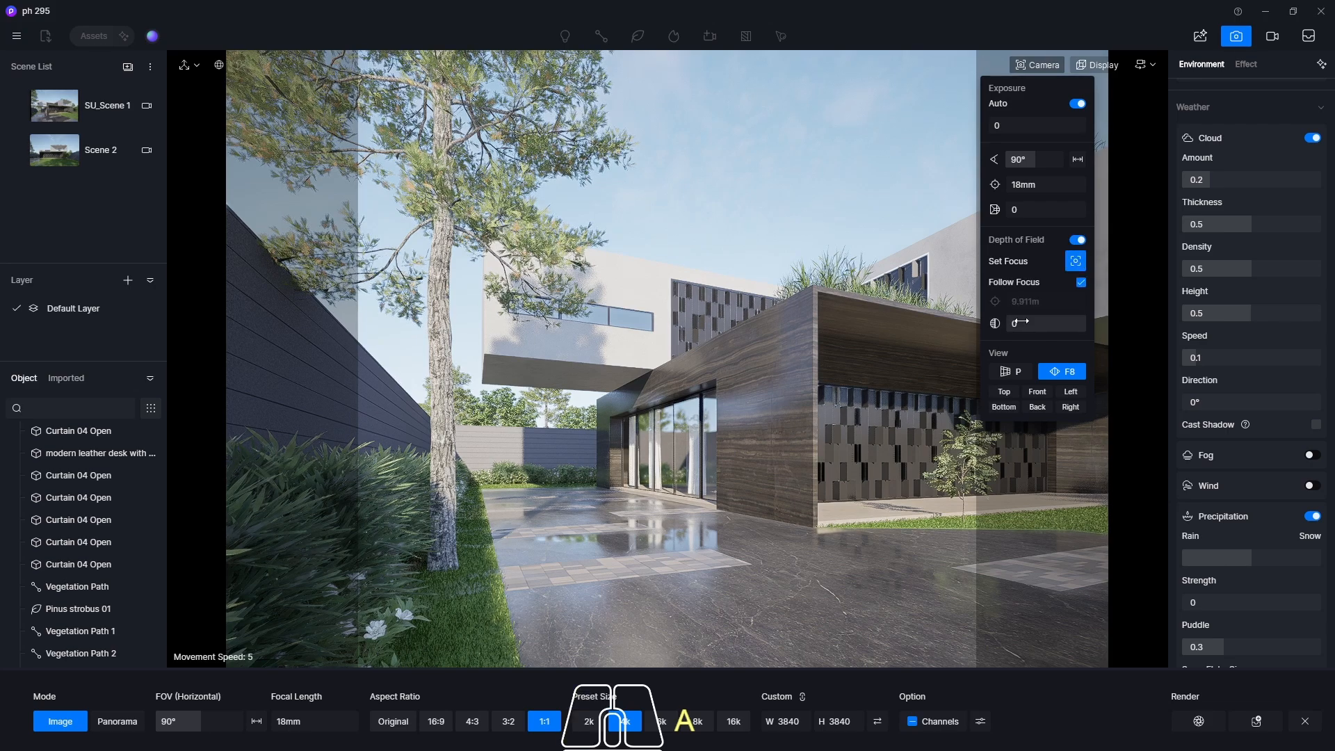
{"action": "left_click_drag", "start_coordinate": [1024, 322], "coordinate": [1095, 322]}
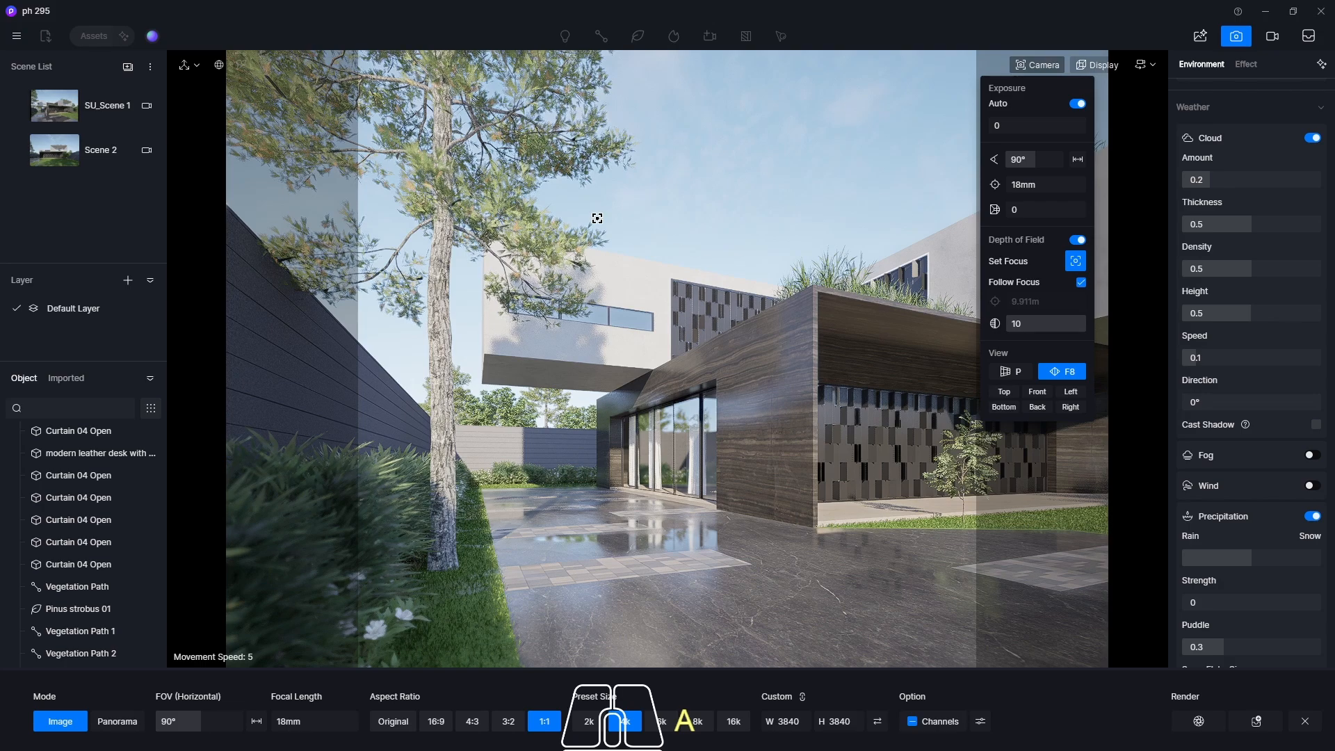
{"action": "left_click", "coordinate": [691, 461]}
{"action": "left_click", "coordinate": [685, 463]}
{"action": "left_click", "coordinate": [128, 67]}
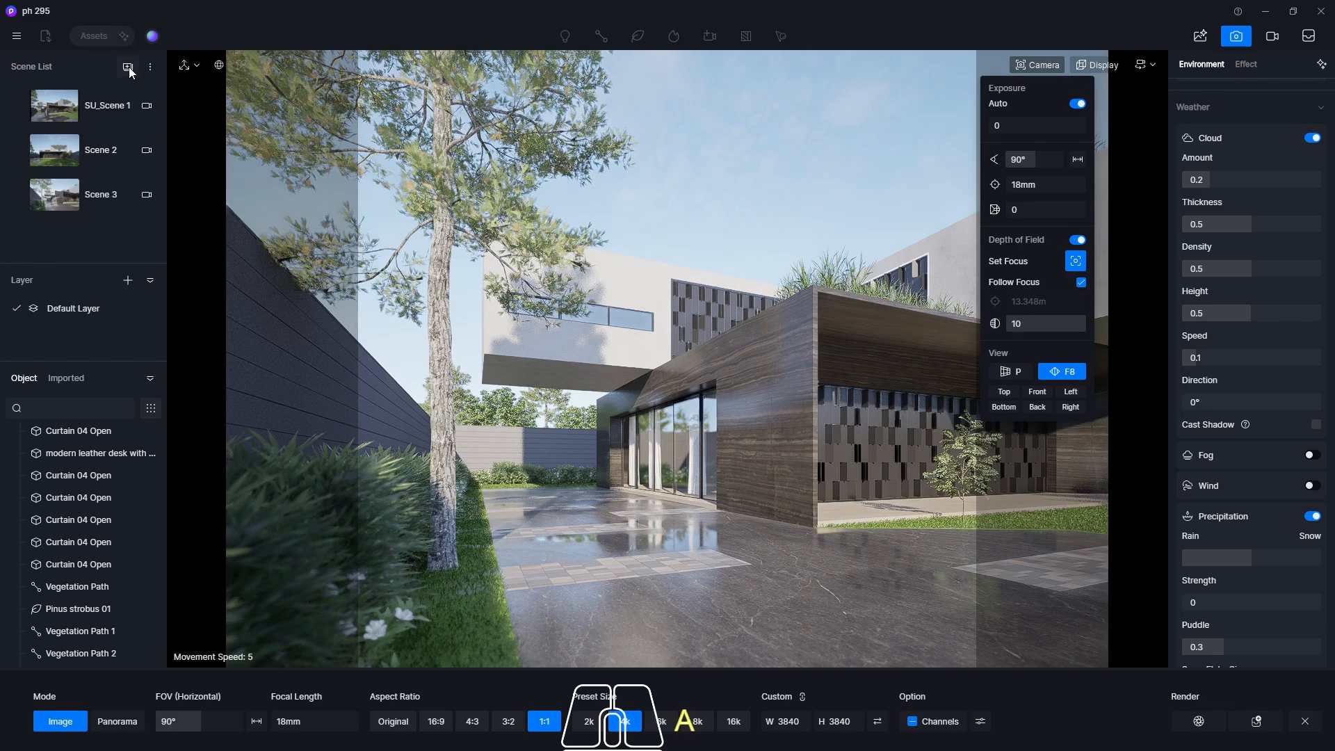
Open SU_Scene 1, set its aspect ratio to 1:1 and pull the camera back to fit the house and pine tree.
{"action": "left_click", "coordinate": [72, 106]}
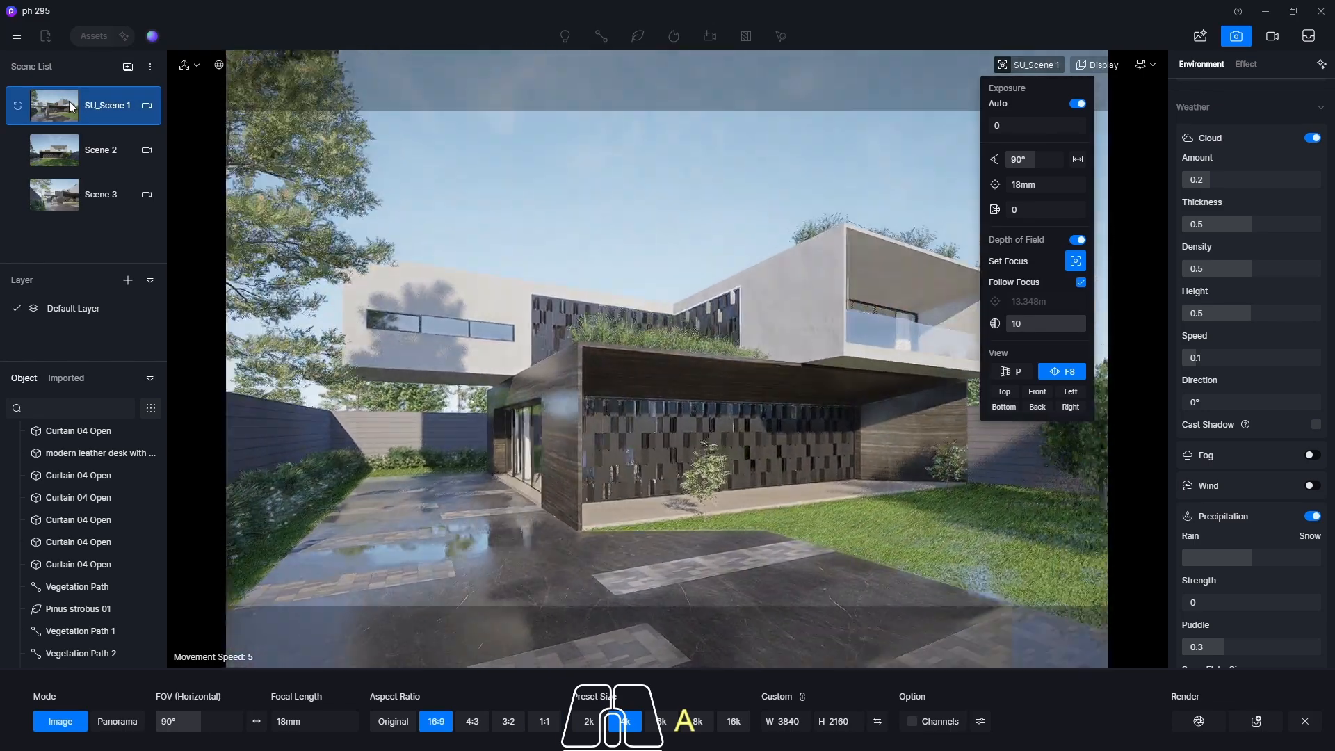
{"action": "left_click", "coordinate": [544, 721]}
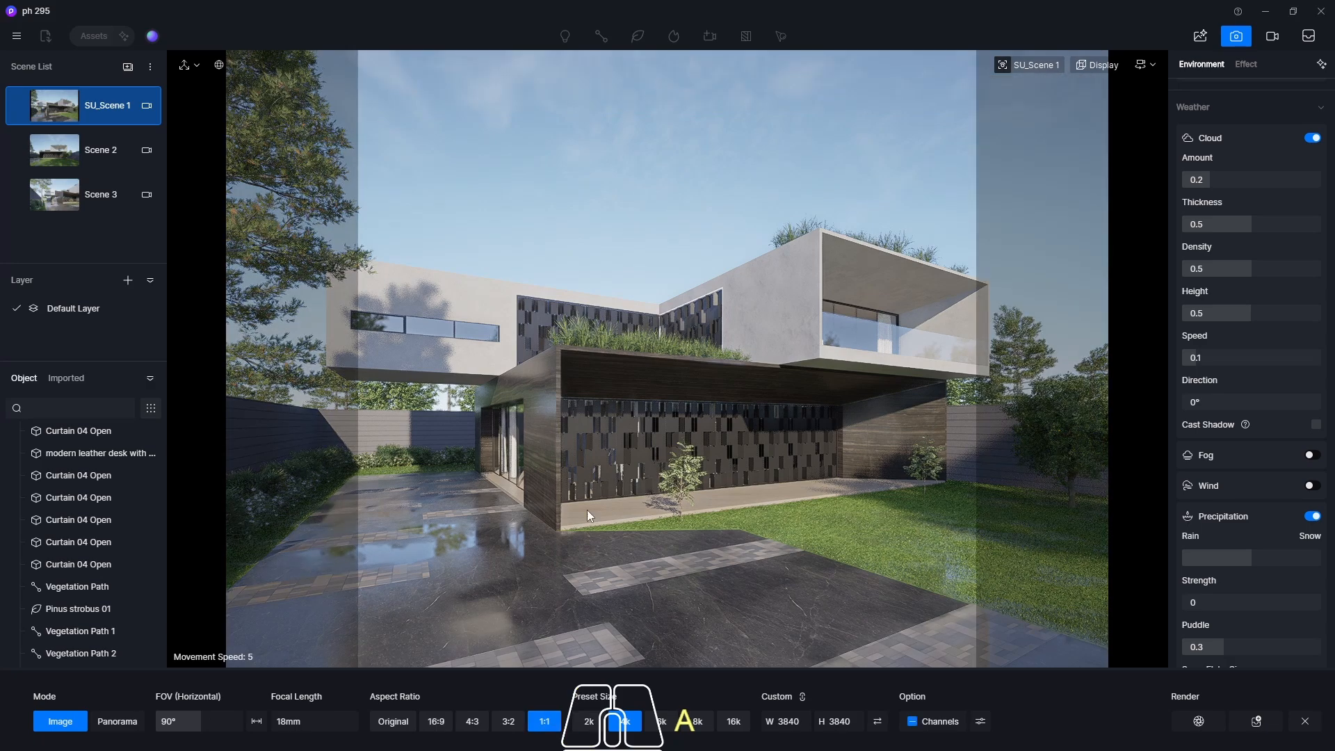
{"action": "key", "text": "s"}
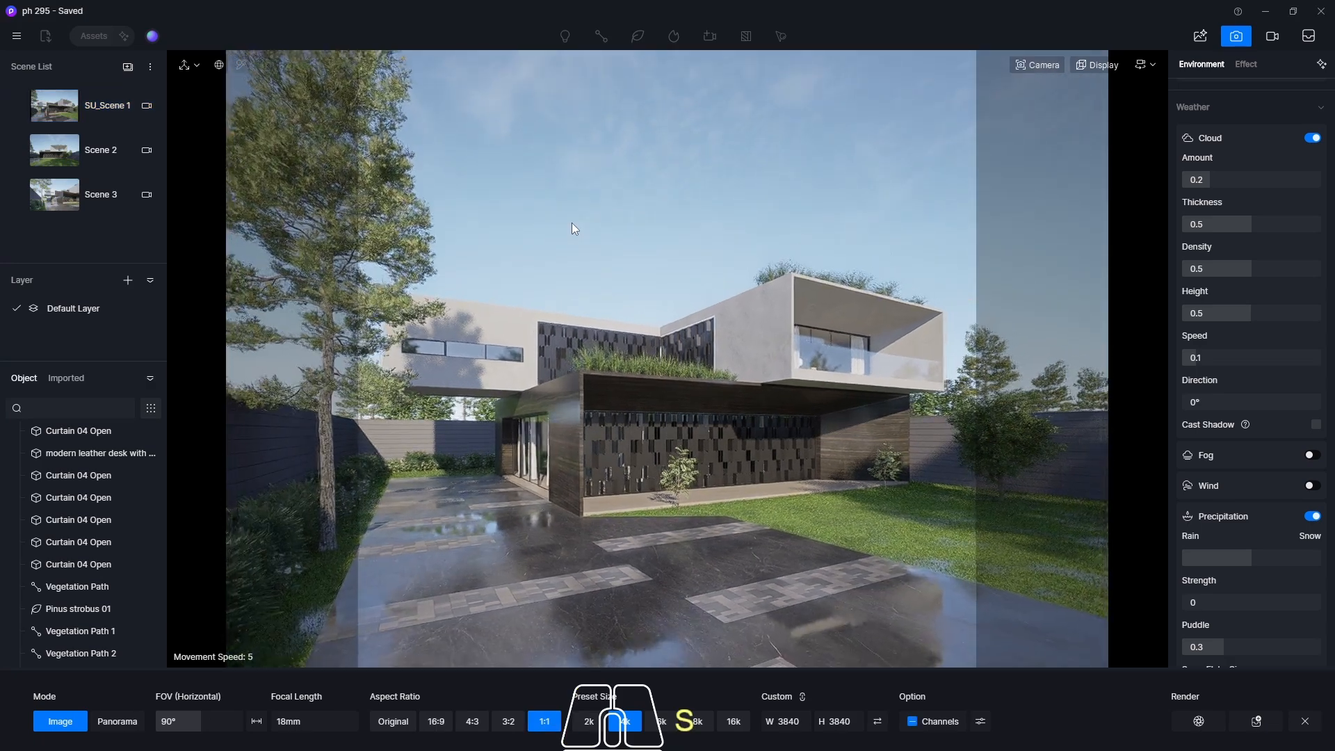
{"action": "key", "text": "w"}
{"action": "key", "text": "d"}
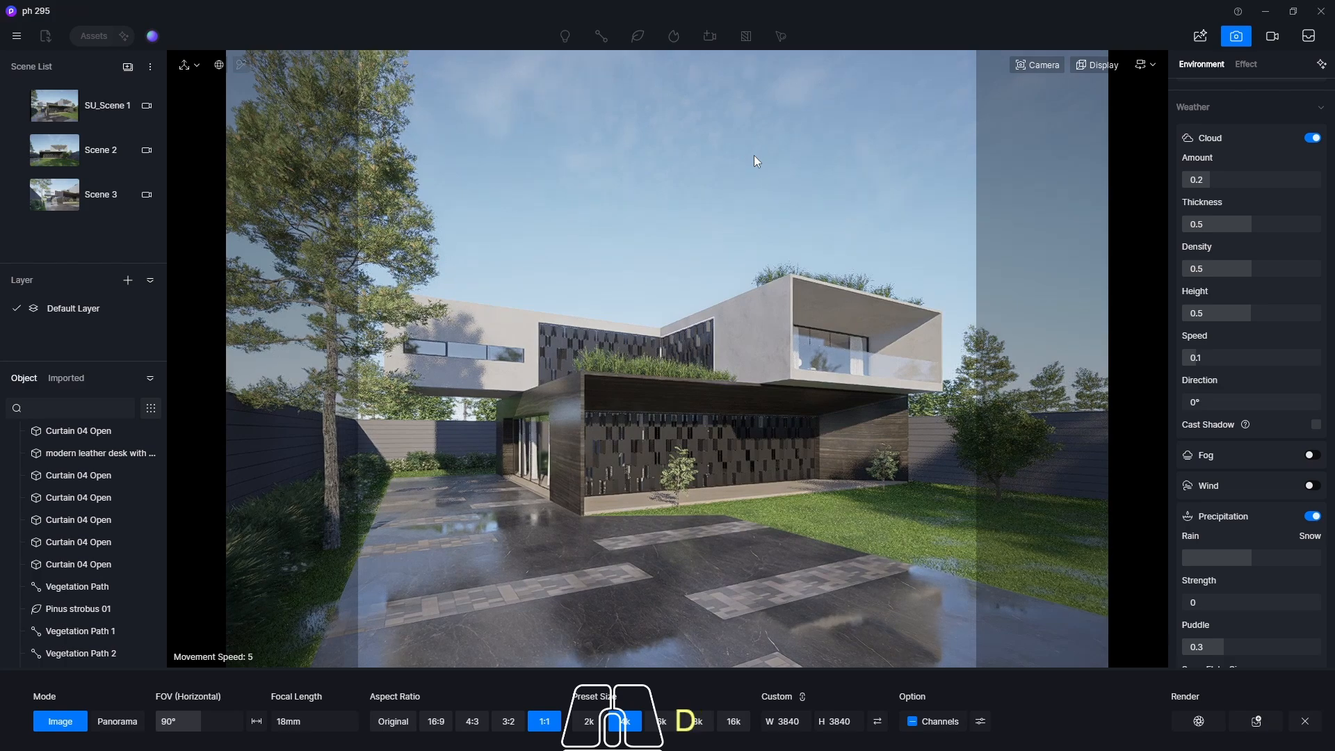
{"action": "key", "text": "a"}
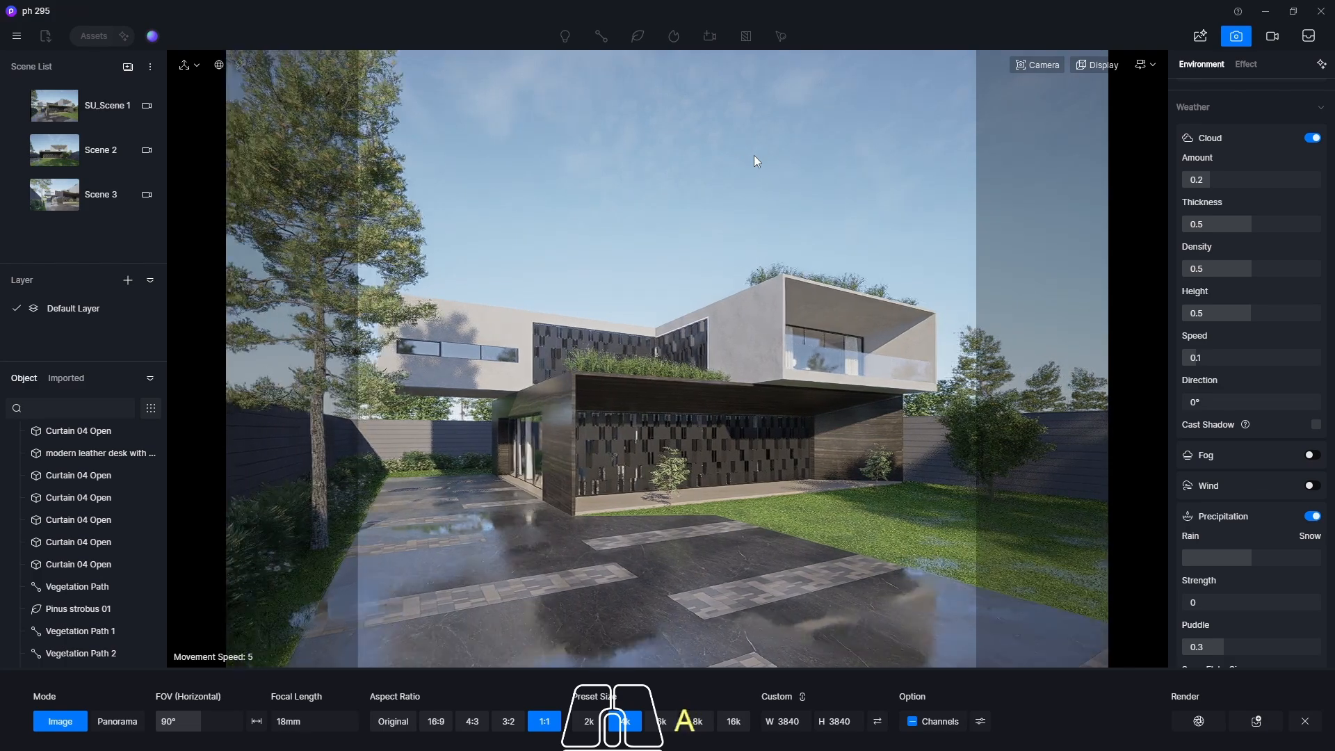
{"action": "key", "text": "d"}
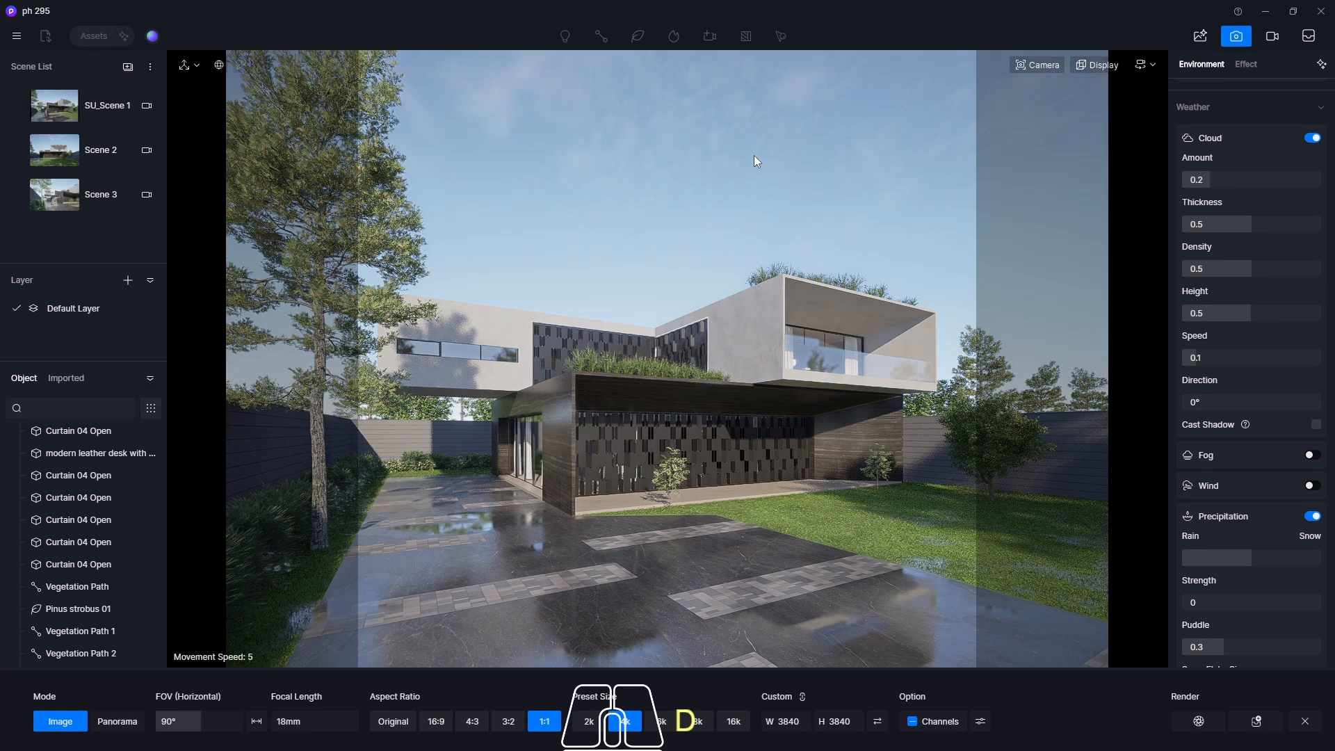
Fine-tune the camera height for the square corner view and save it as a new scene.
{"action": "key", "text": "q"}
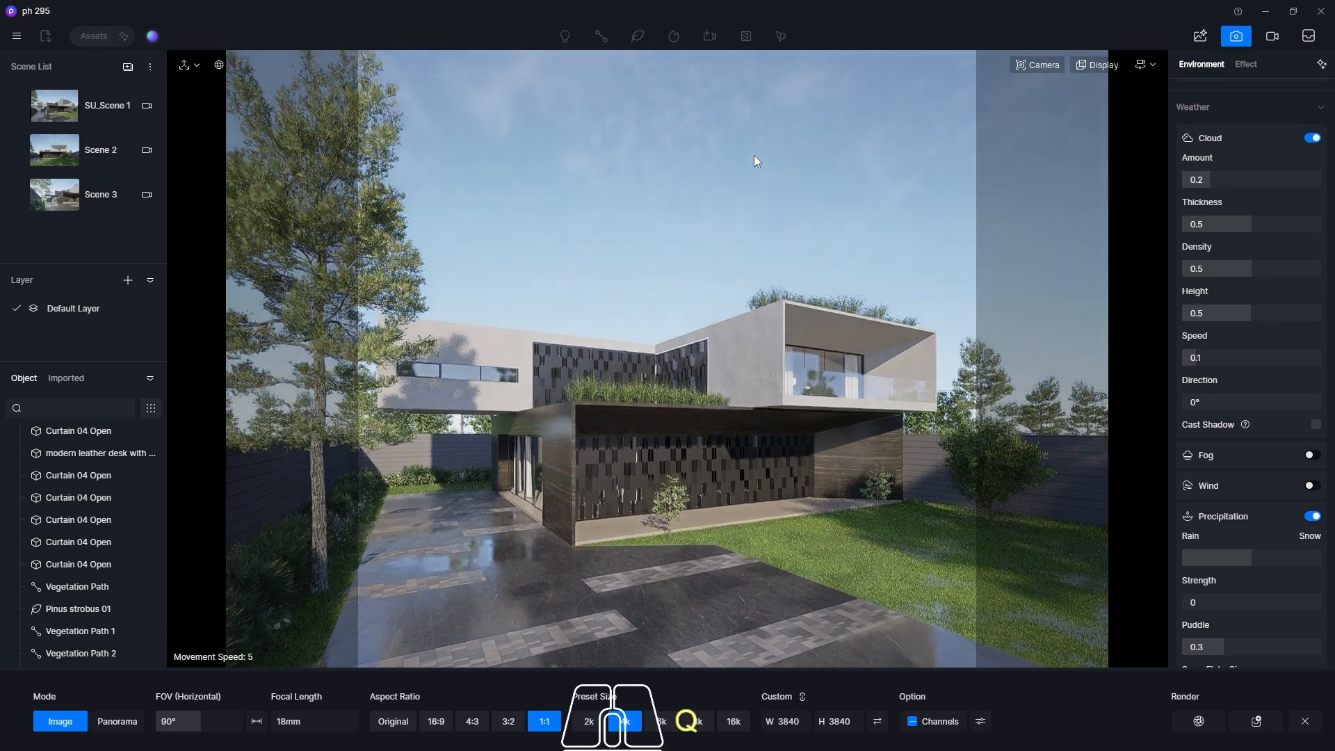
{"action": "key", "text": "e"}
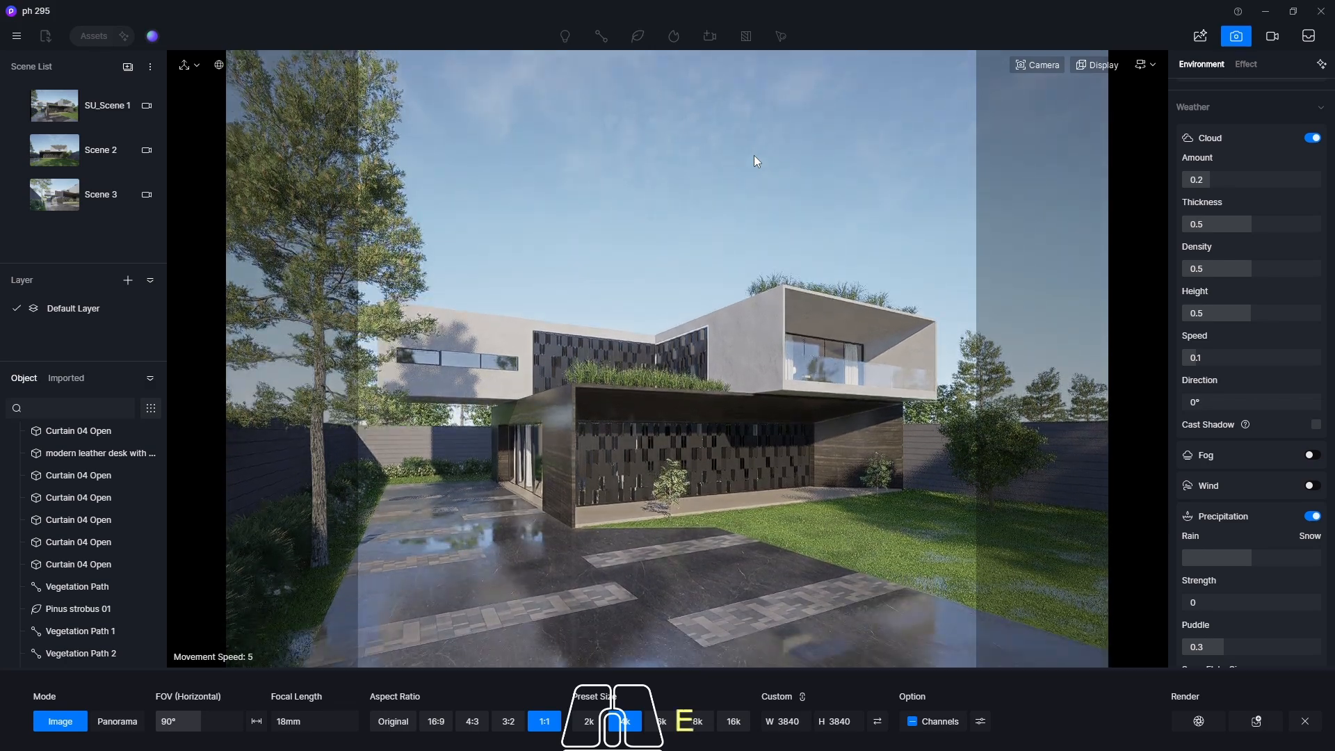
{"action": "left_click", "coordinate": [128, 68]}
Open Scene 2, set its output to a 1:1 ratio at 1080 × 1080 without channels and add it to the render queue.
{"action": "left_click", "coordinate": [55, 153]}
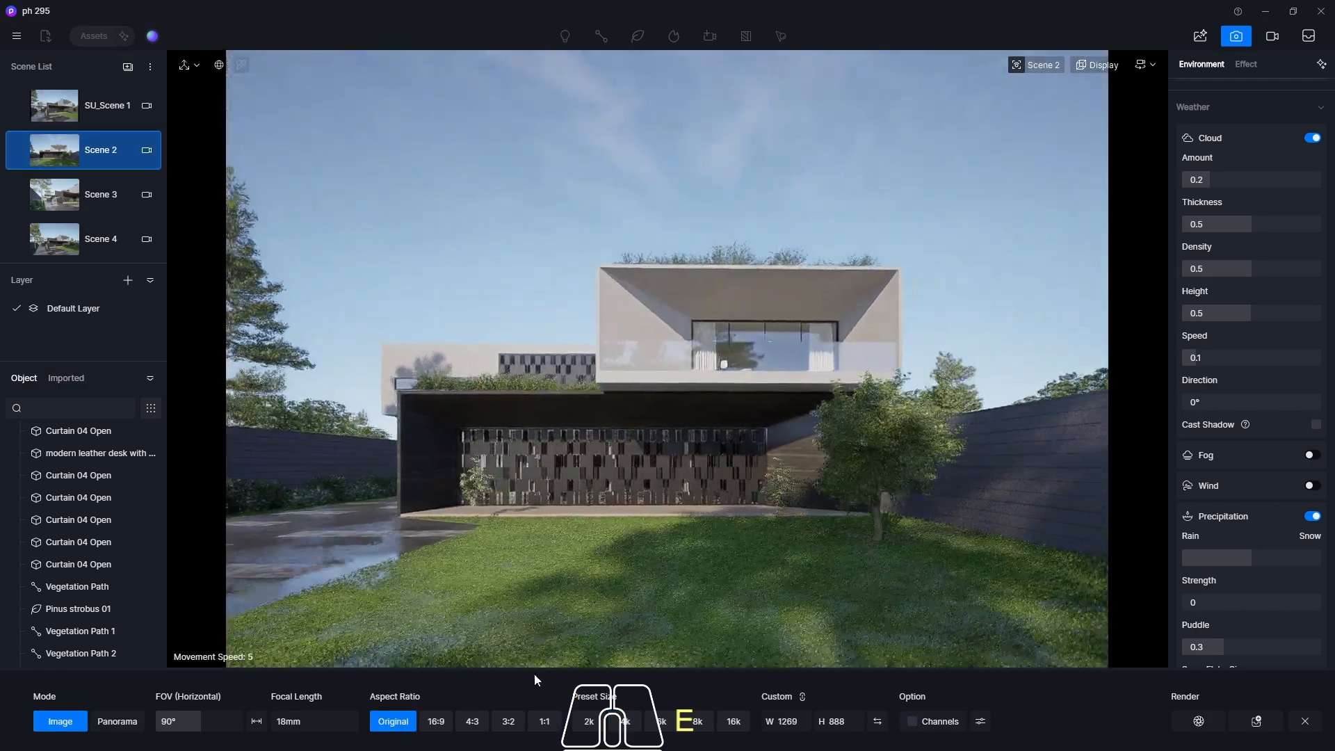
{"action": "left_click", "coordinate": [545, 721]}
{"action": "double_click", "coordinate": [840, 722]}
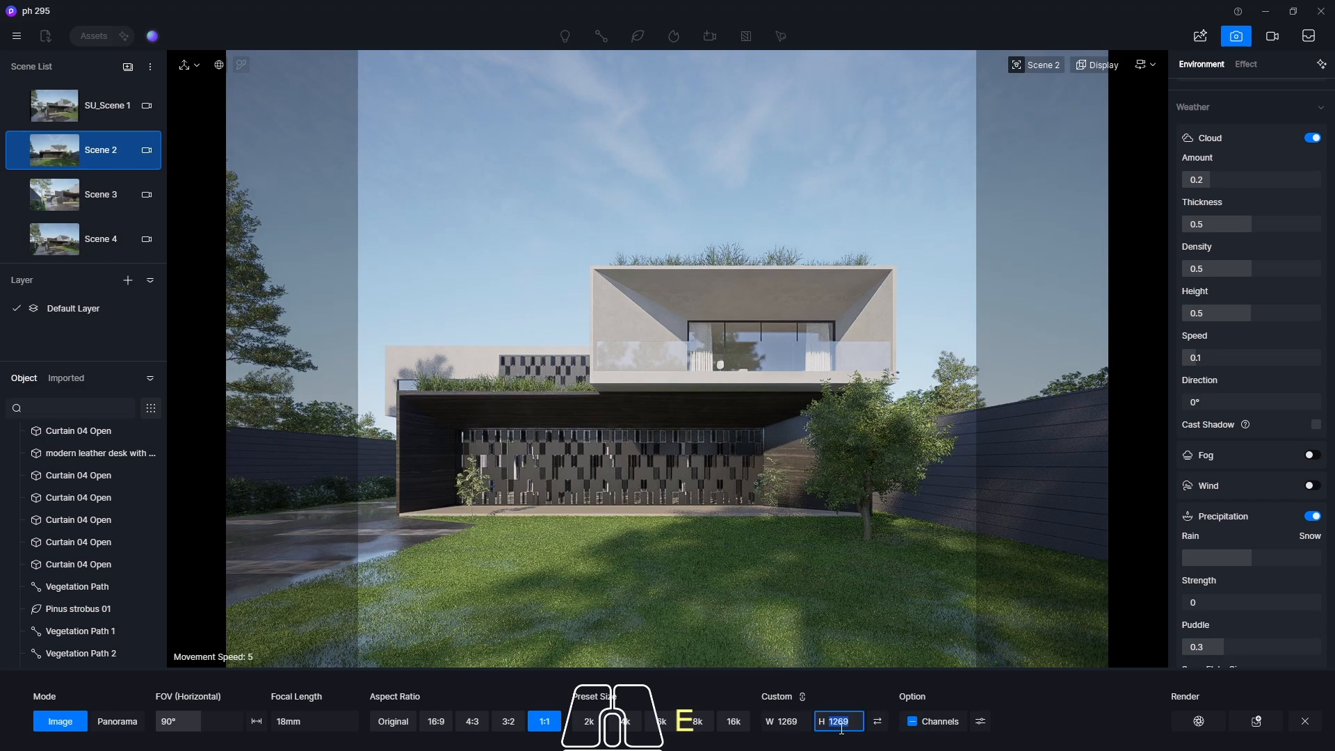
{"action": "type", "text": "1080"}
{"action": "key", "text": "Return"}
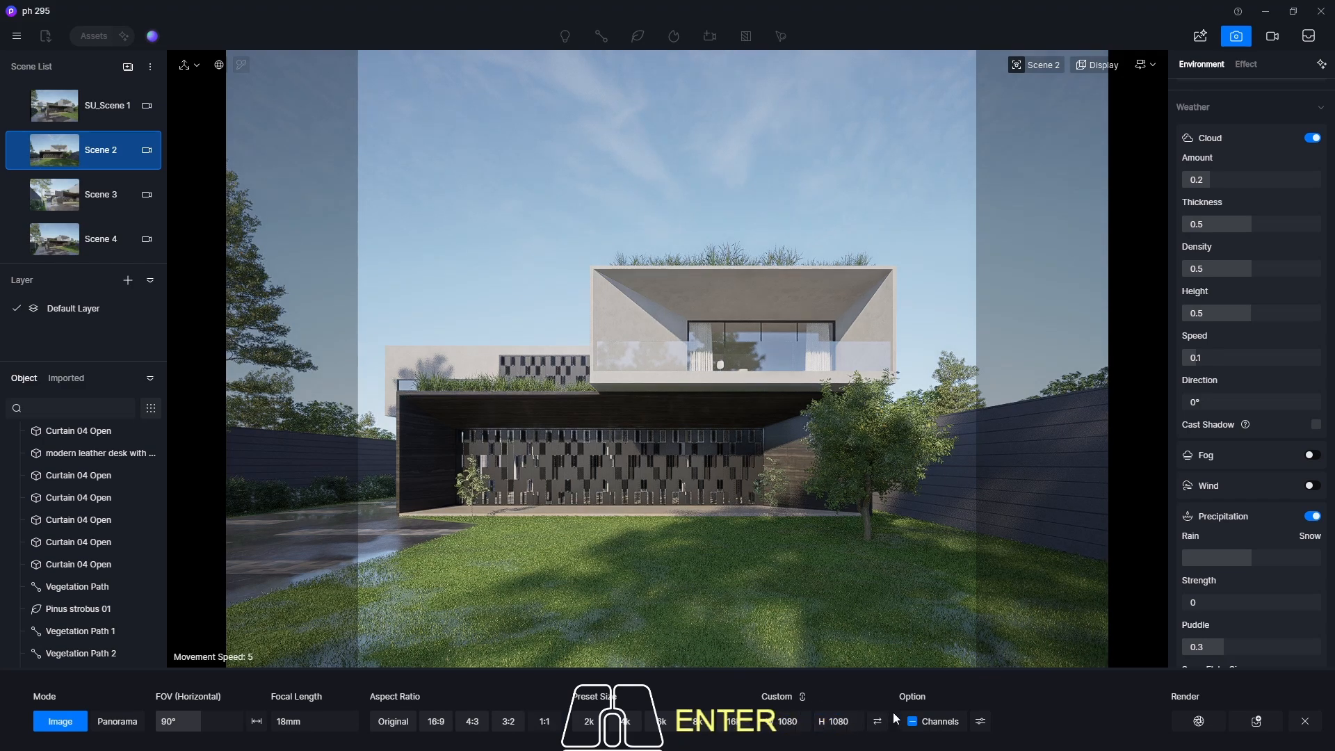
{"action": "left_click", "coordinate": [1259, 726]}
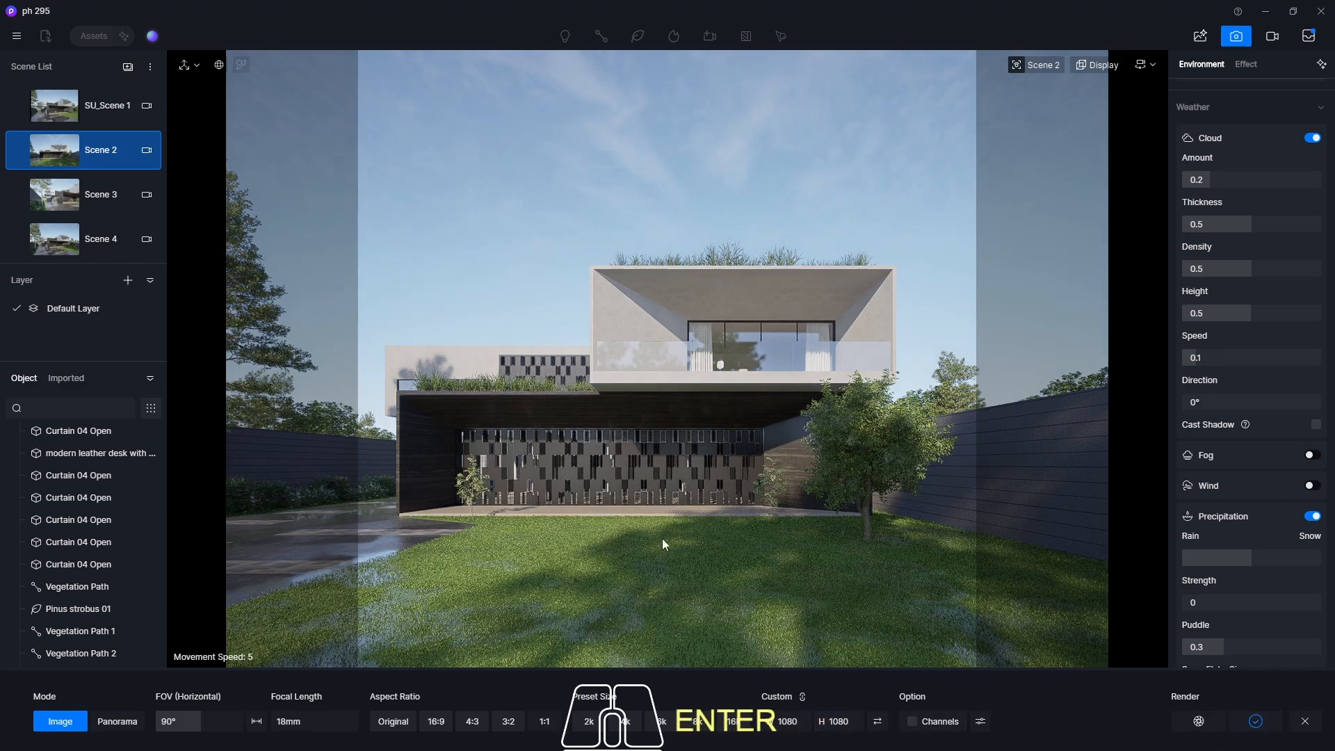
Add Scene 3 to the render queue as a 1:1 image at 1080 × 1080 with channels disabled.
{"action": "left_click", "coordinate": [50, 196]}
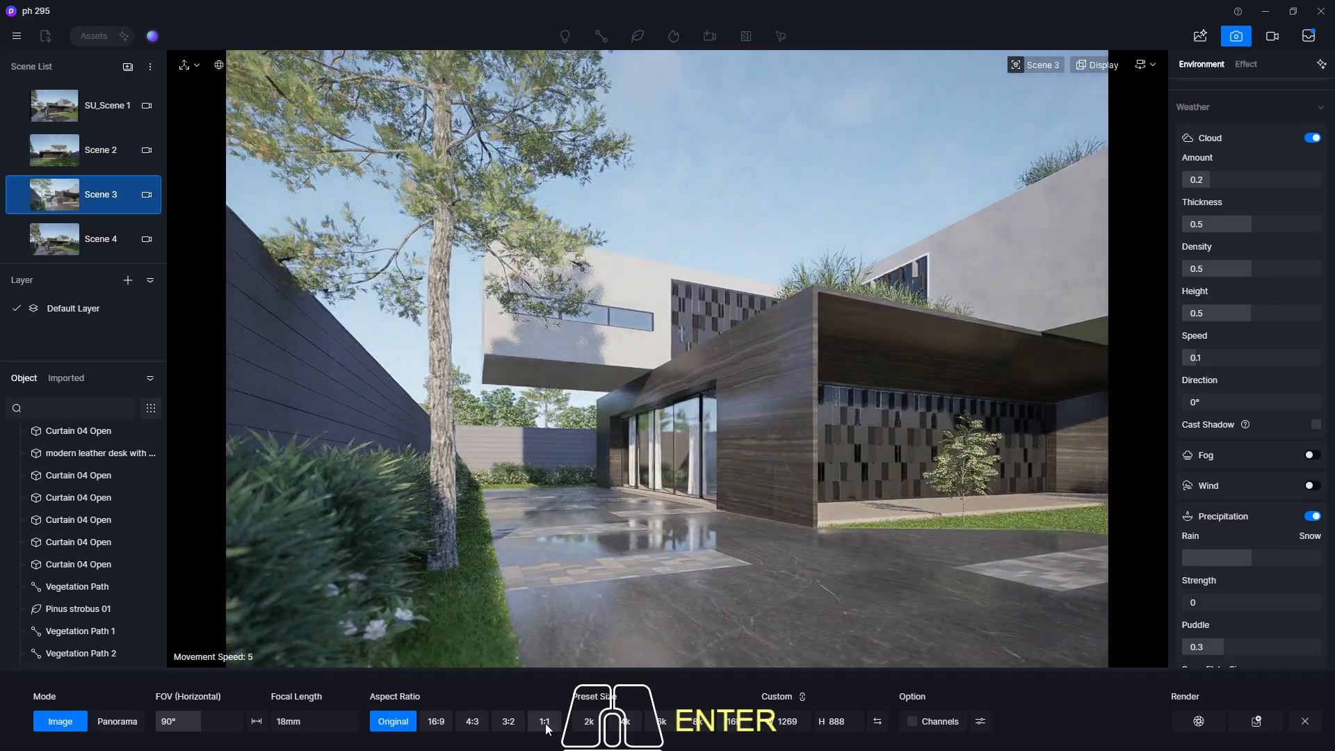
{"action": "left_click", "coordinate": [546, 724]}
{"action": "double_click", "coordinate": [848, 726]}
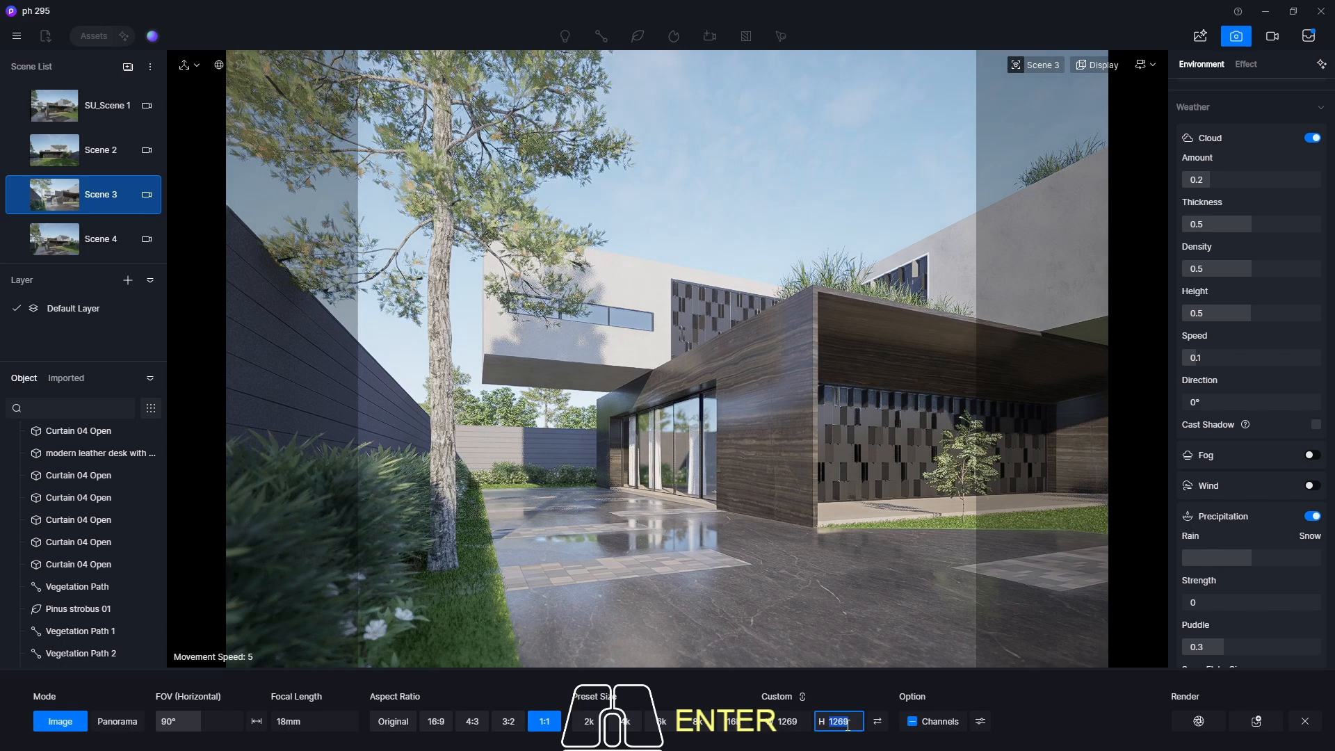
{"action": "type", "text": "1080"}
{"action": "key", "text": "Return"}
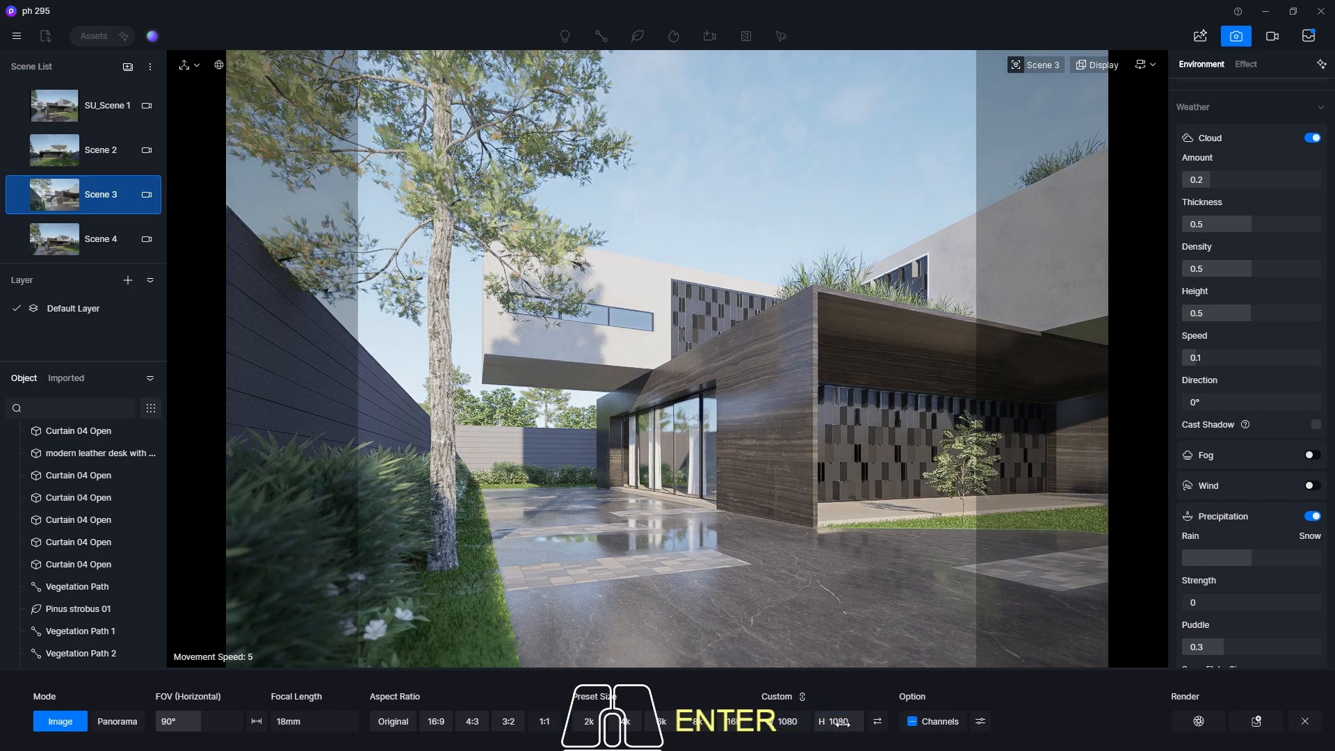
{"action": "left_click", "coordinate": [913, 727]}
{"action": "left_click", "coordinate": [1257, 723]}
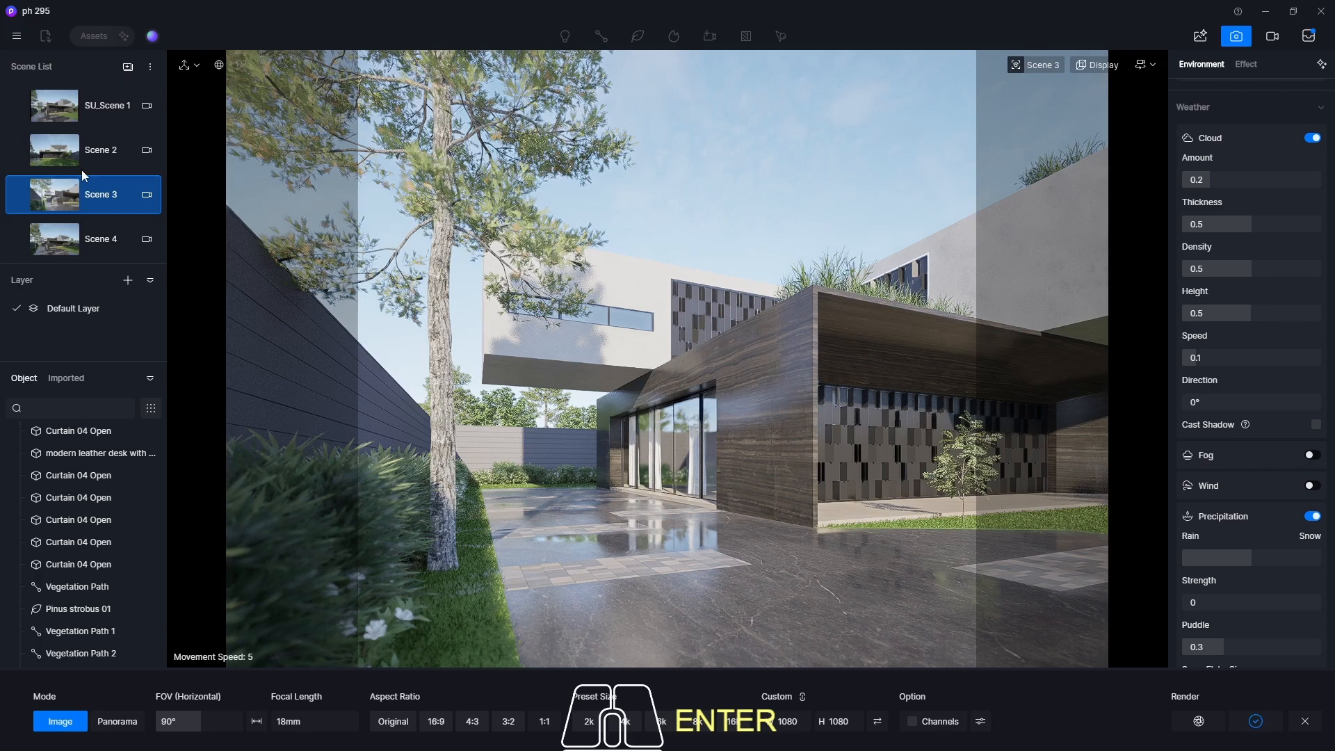
Set Scene 4 to a 1:1 ratio and 1080 × 1080 size, disable its channels and queue it for rendering.
{"action": "left_click", "coordinate": [65, 238]}
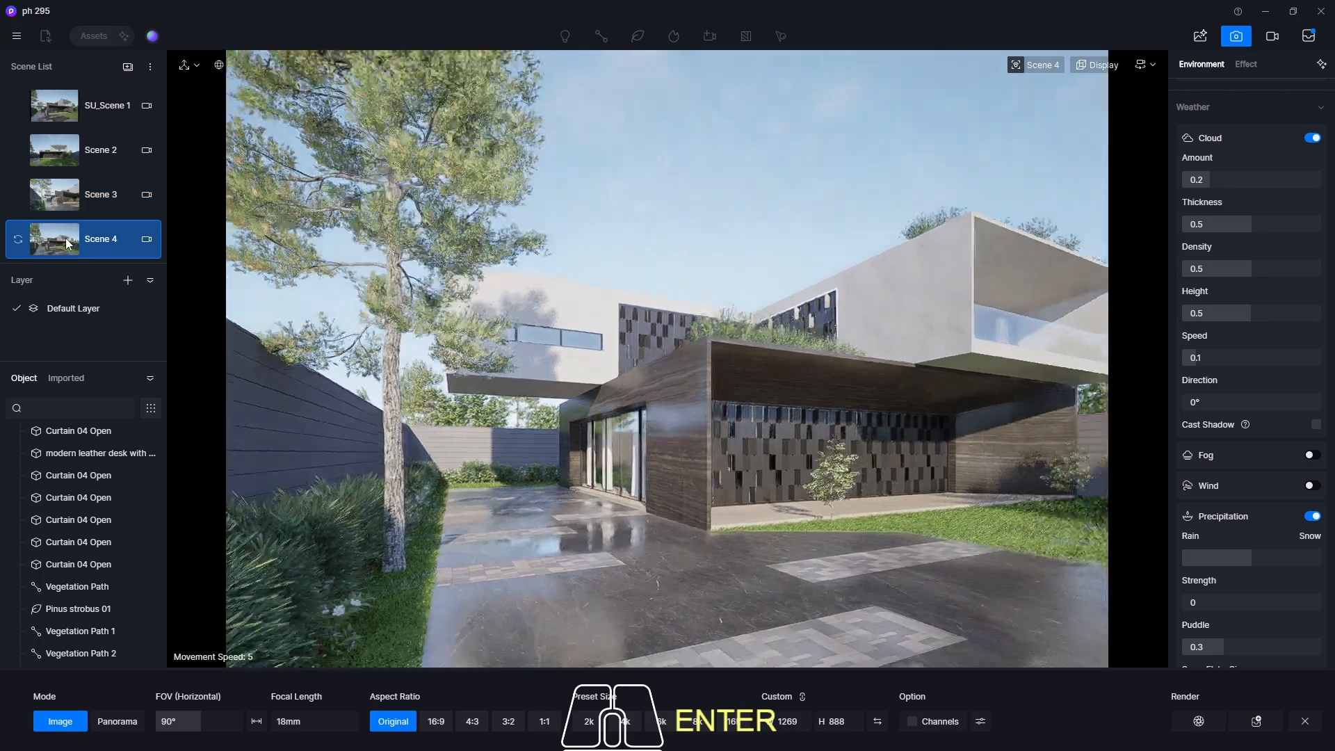
{"action": "left_click", "coordinate": [545, 721]}
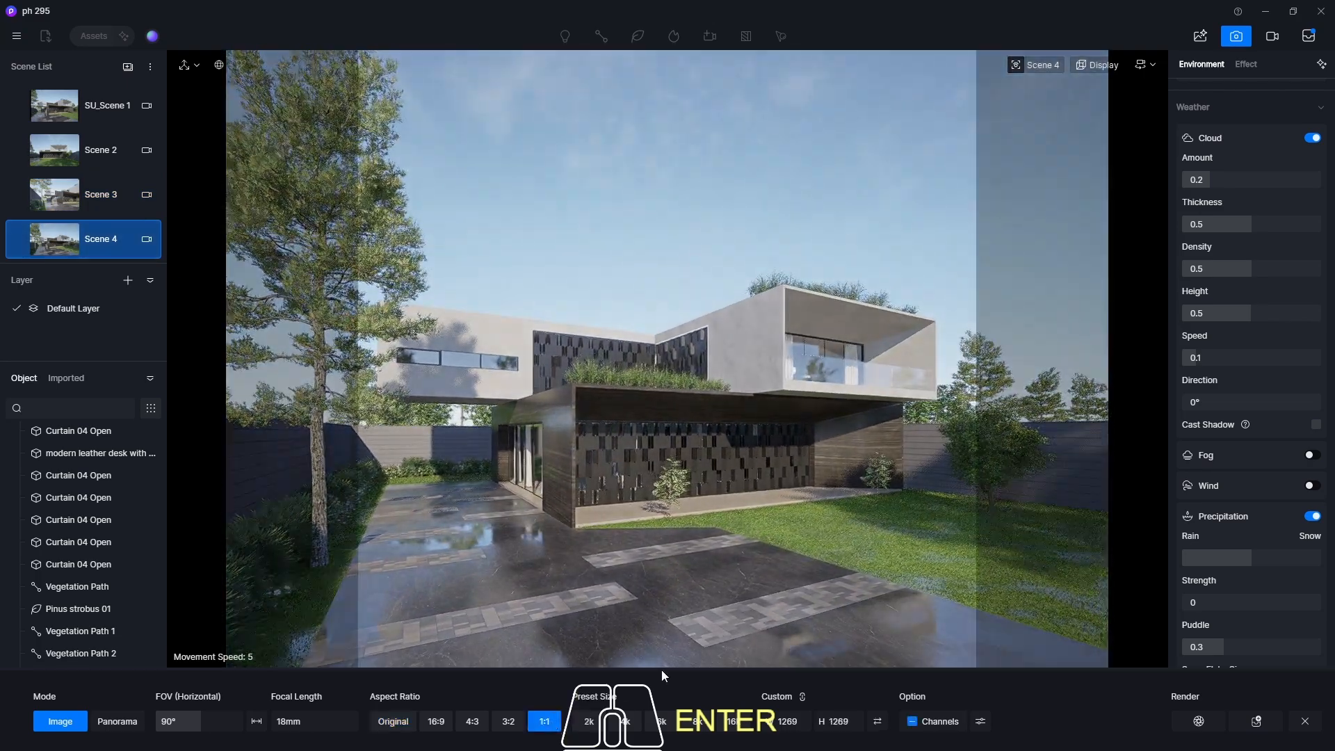
{"action": "left_click", "coordinate": [838, 721]}
{"action": "type", "text": "1080"}
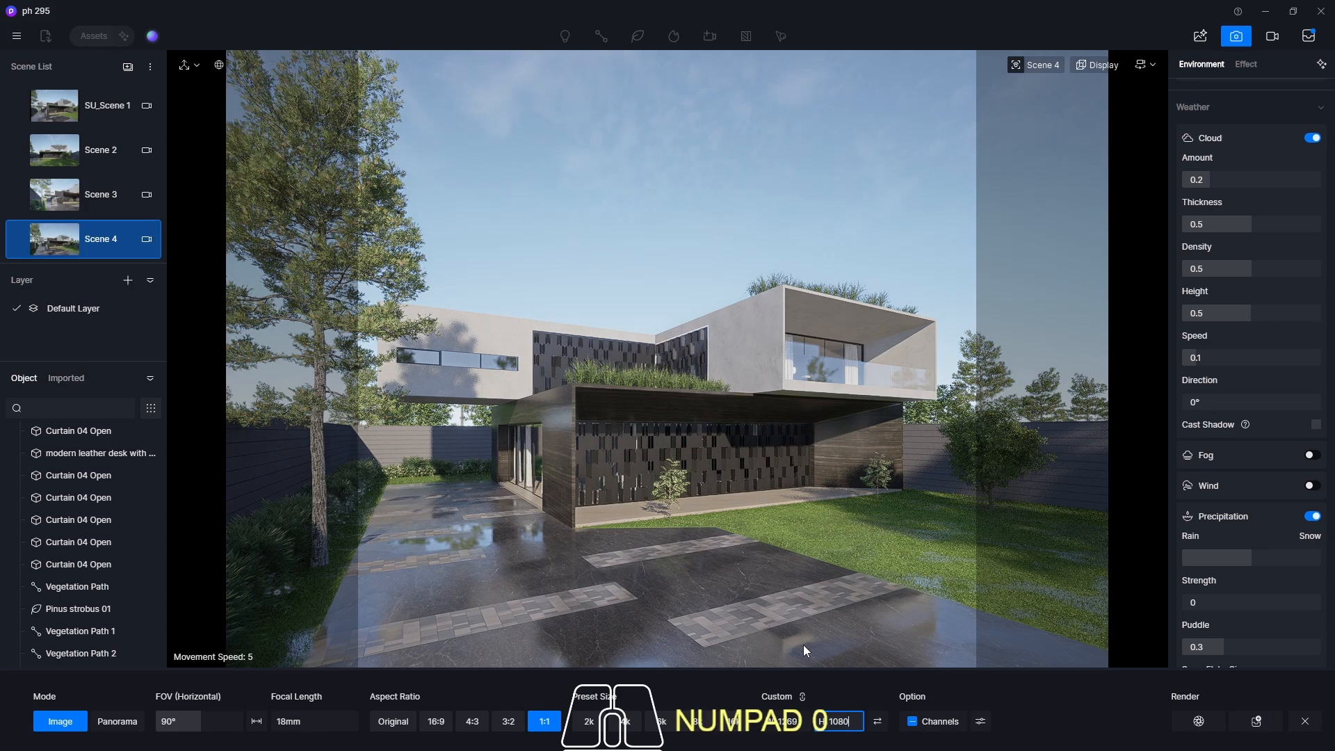
{"action": "key", "text": "Return"}
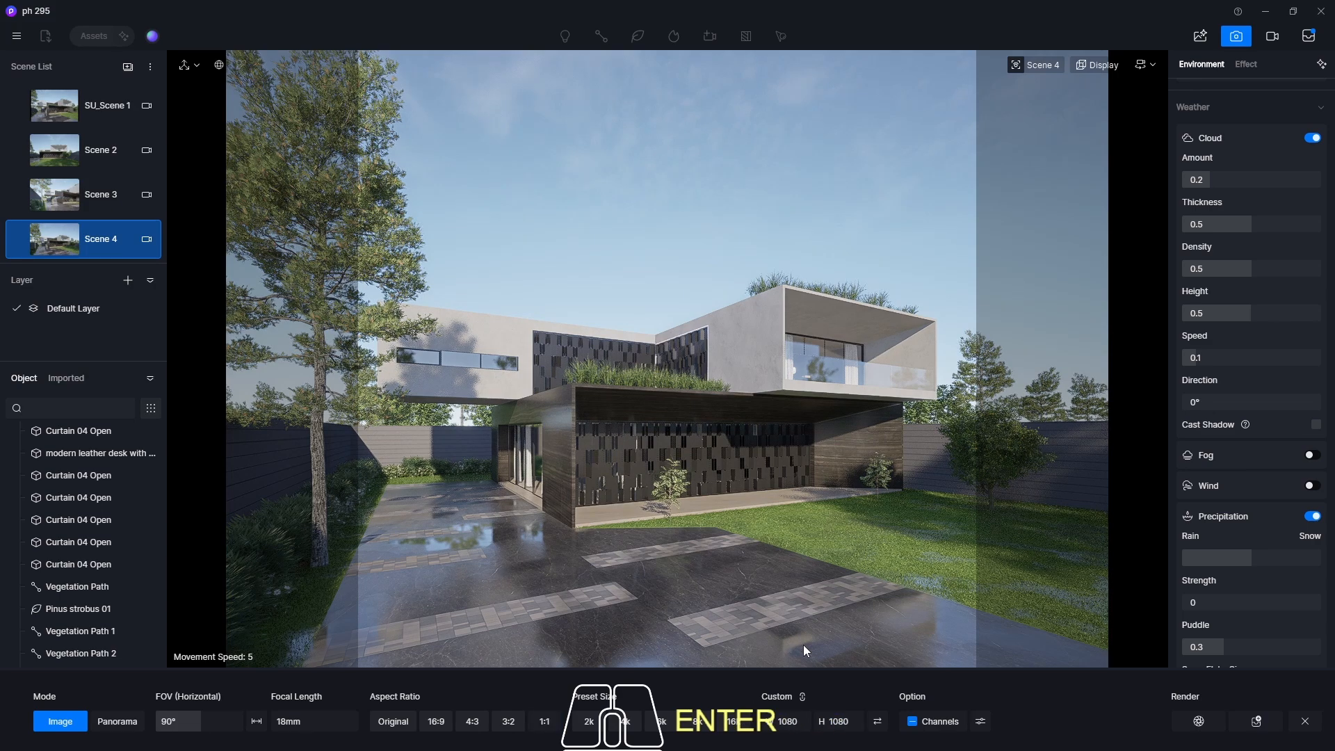
{"action": "left_click", "coordinate": [913, 722]}
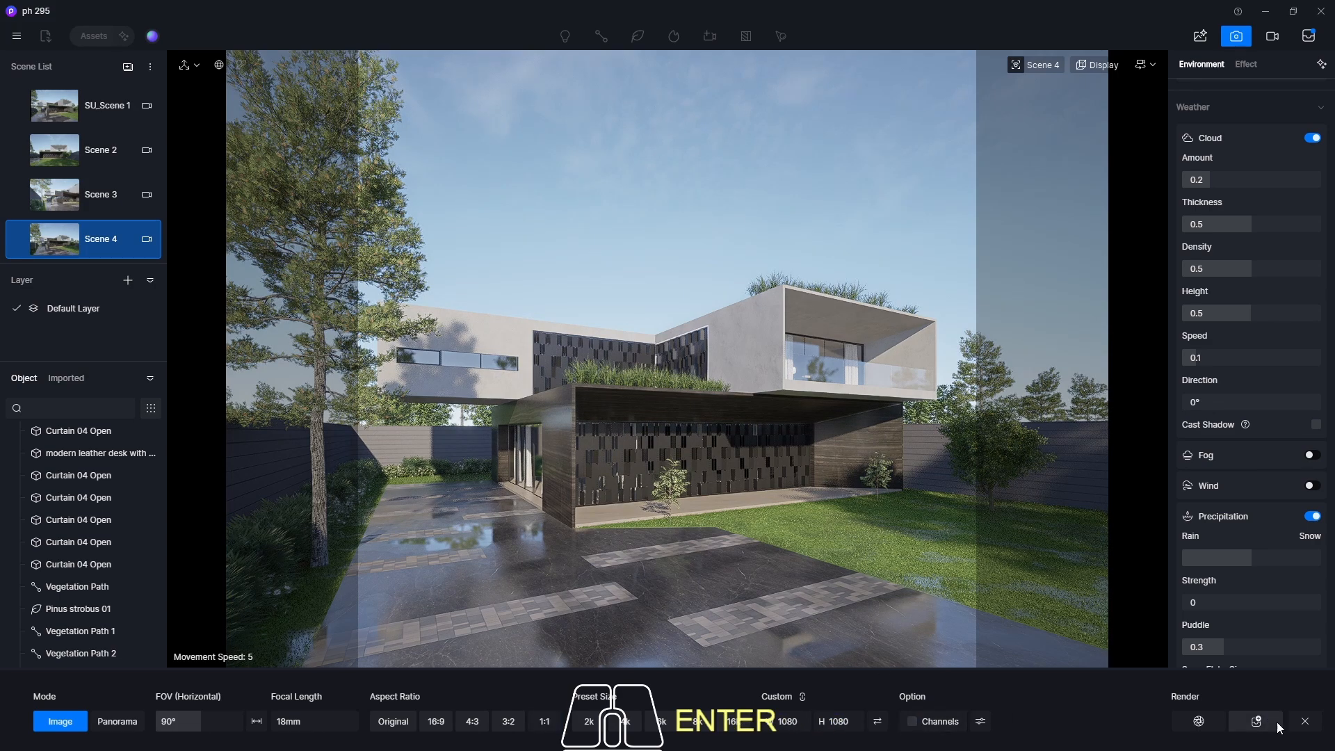
Open the render queue and select the Scene 4, Scene 3 and Scene 2 images.
{"action": "left_click", "coordinate": [1309, 36]}
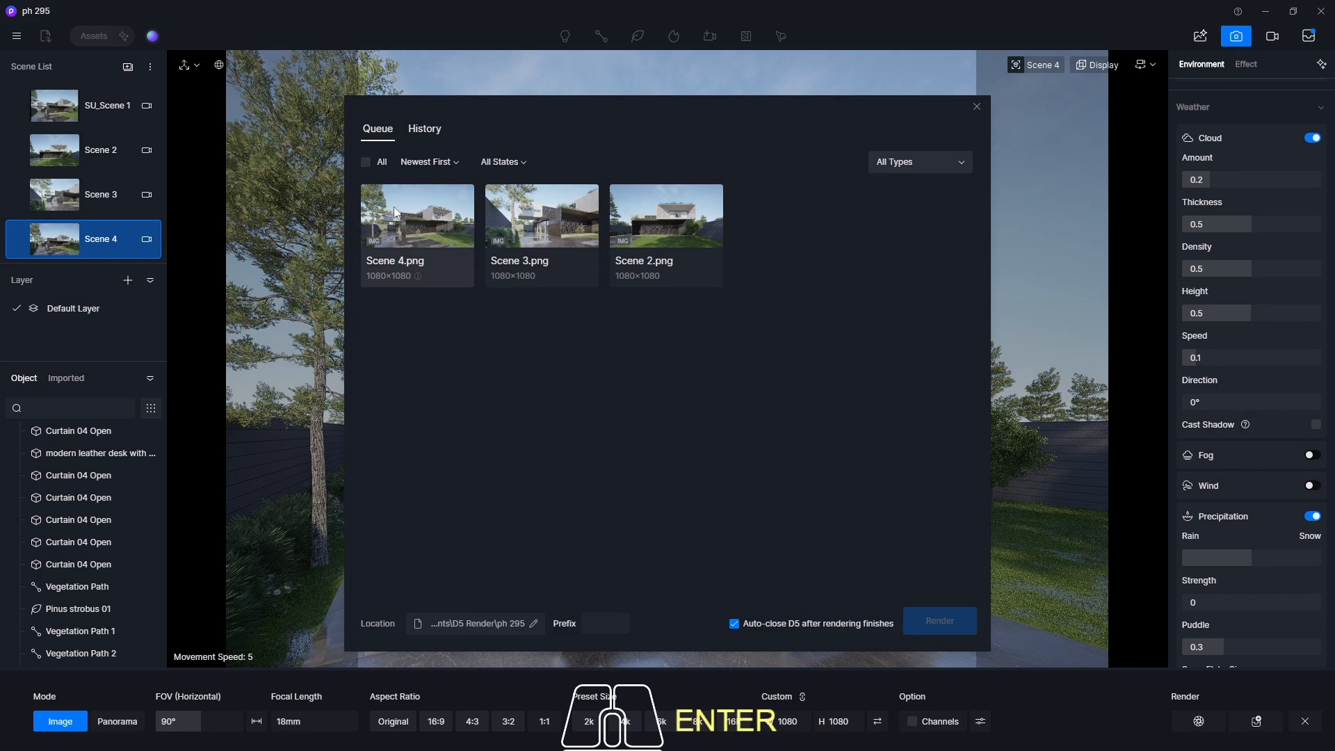
{"action": "left_click", "coordinate": [408, 227]}
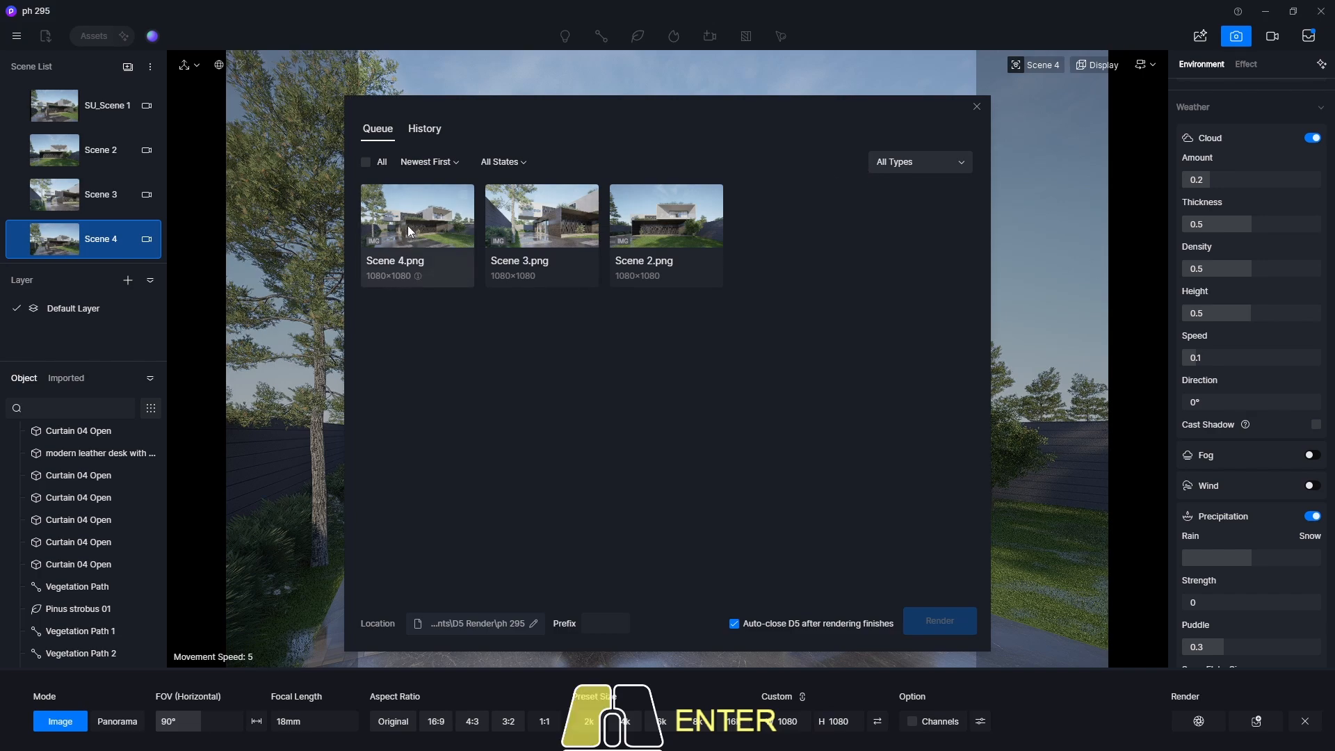
{"action": "left_click", "coordinate": [530, 229]}
{"action": "left_click", "coordinate": [643, 233]}
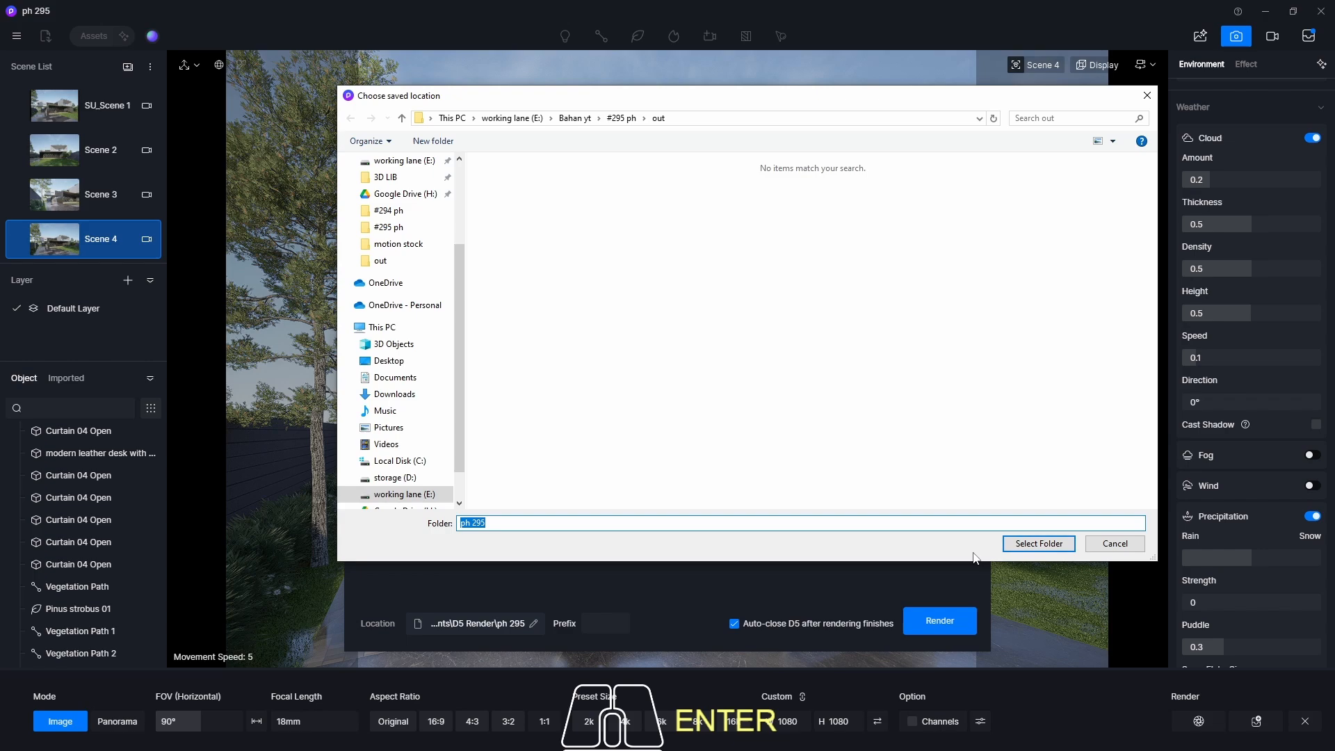
Set the save location to E:\Bahan yt\#295 ph\out and render the selected images with auto-close disabled.
{"action": "left_click", "coordinate": [1039, 543]}
{"action": "left_click", "coordinate": [747, 391]}
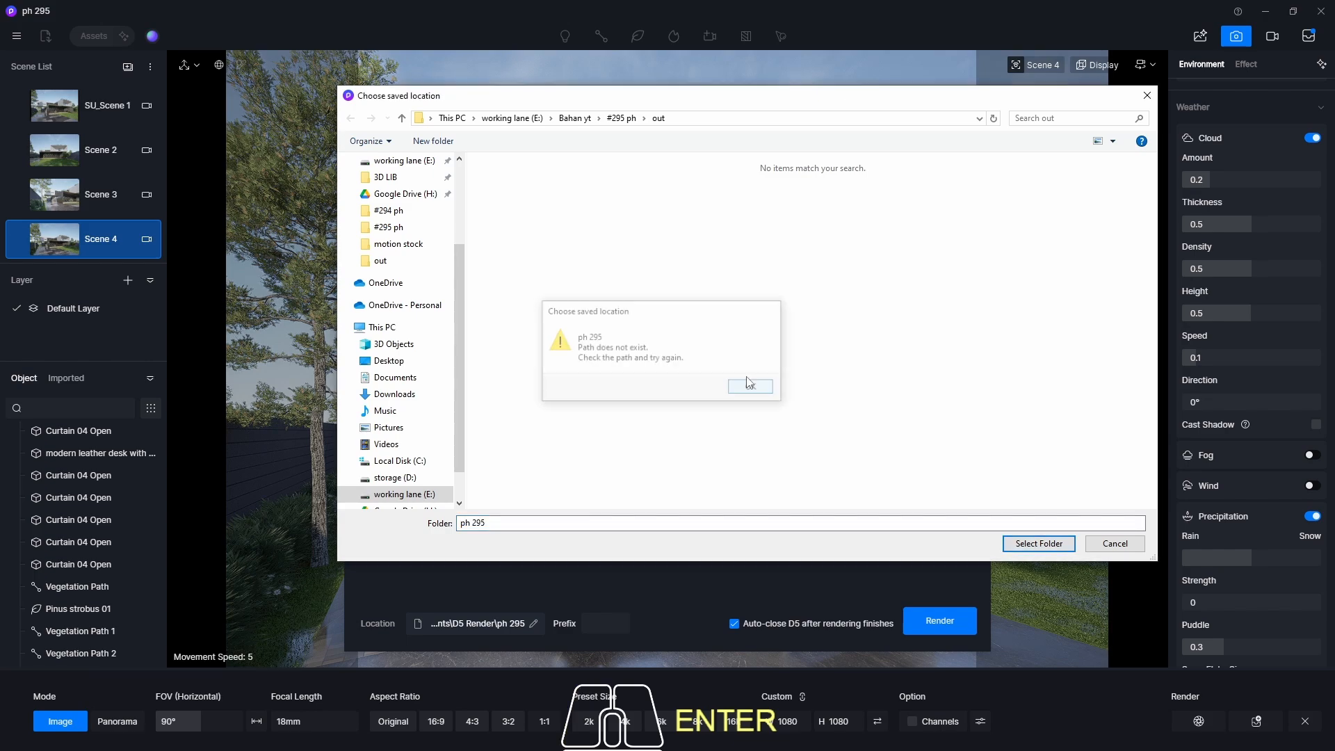
{"action": "left_click", "coordinate": [621, 118]}
{"action": "left_click", "coordinate": [1024, 544]}
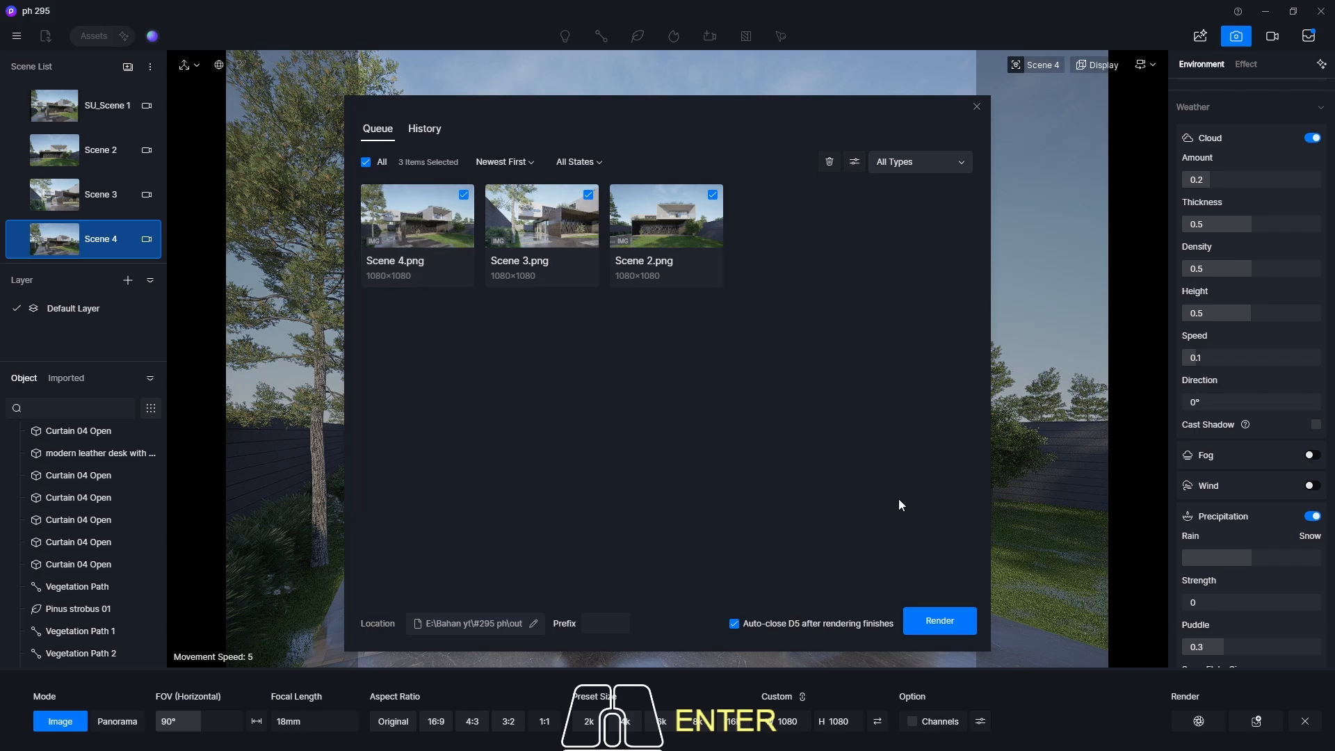
{"action": "left_click", "coordinate": [734, 623]}
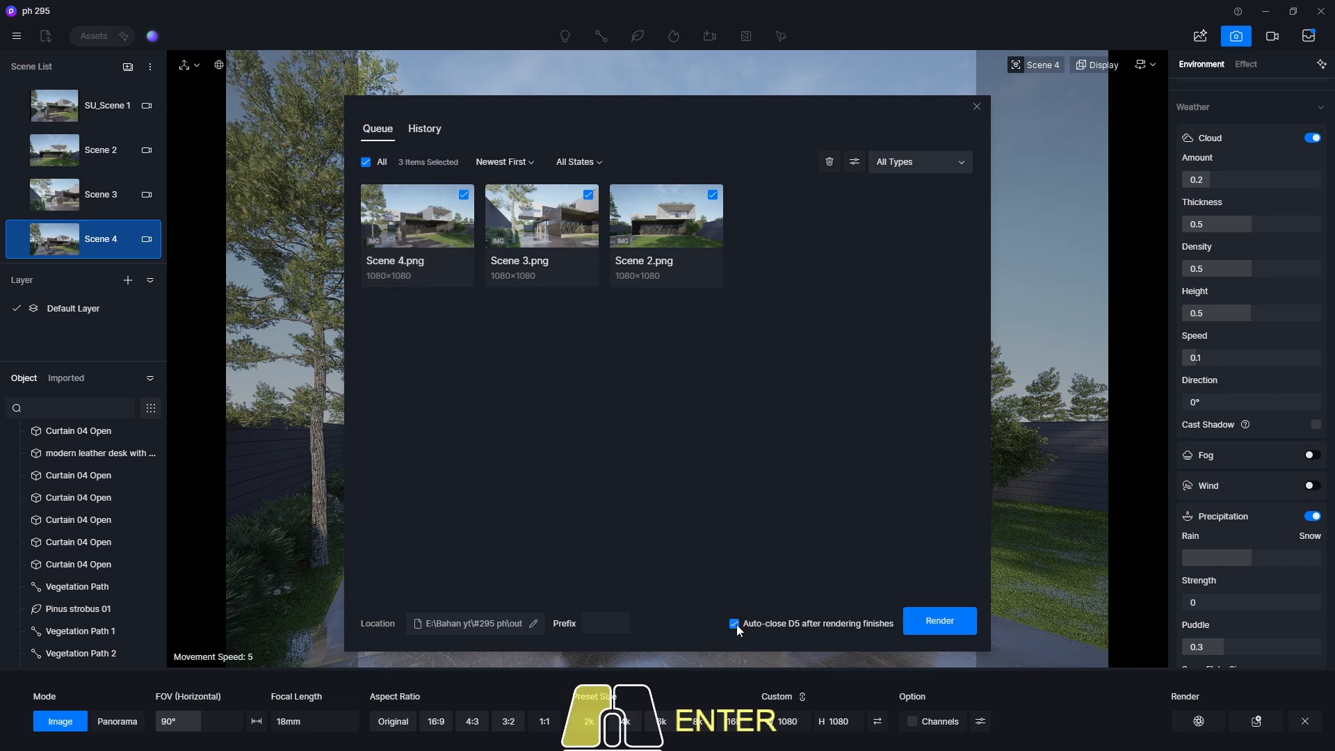
{"action": "left_click", "coordinate": [936, 627]}
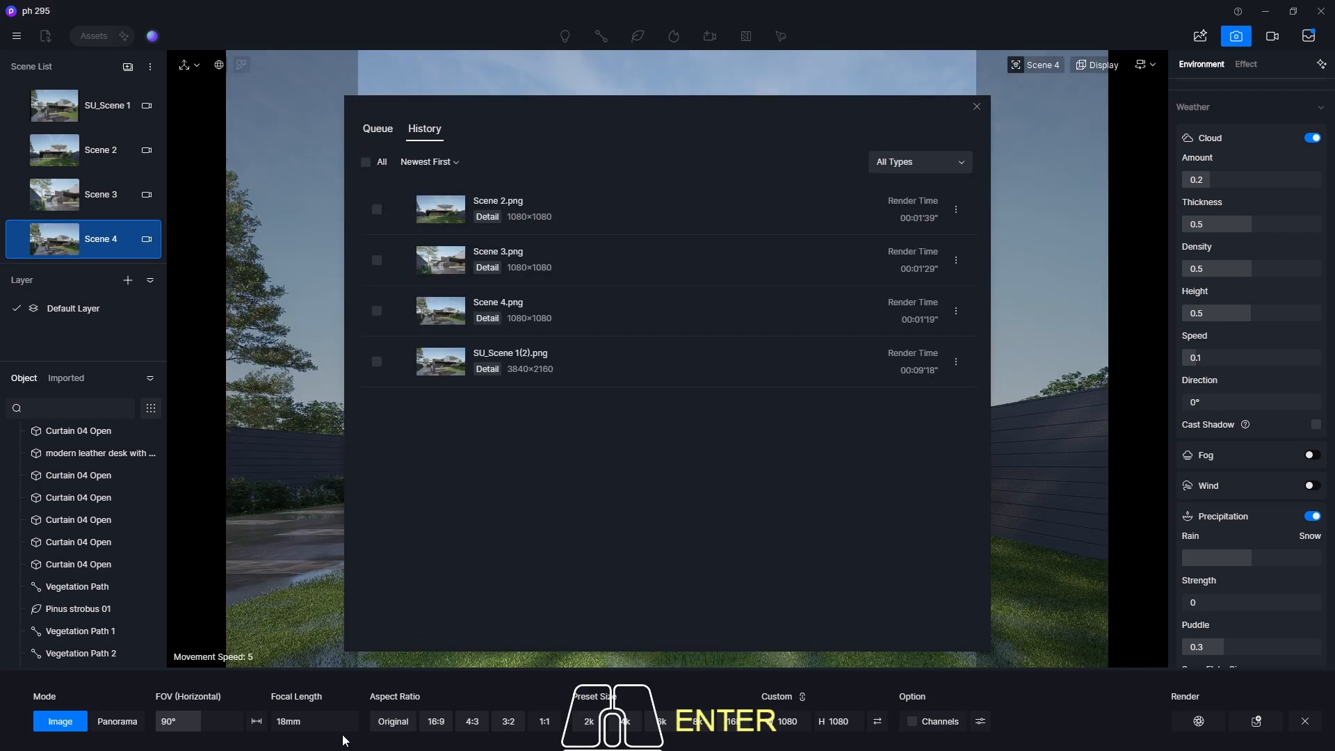
Switch to File Explorer and open the out folder inside #295 ph.
{"action": "key", "text": "super"}
{"action": "key", "text": "super"}
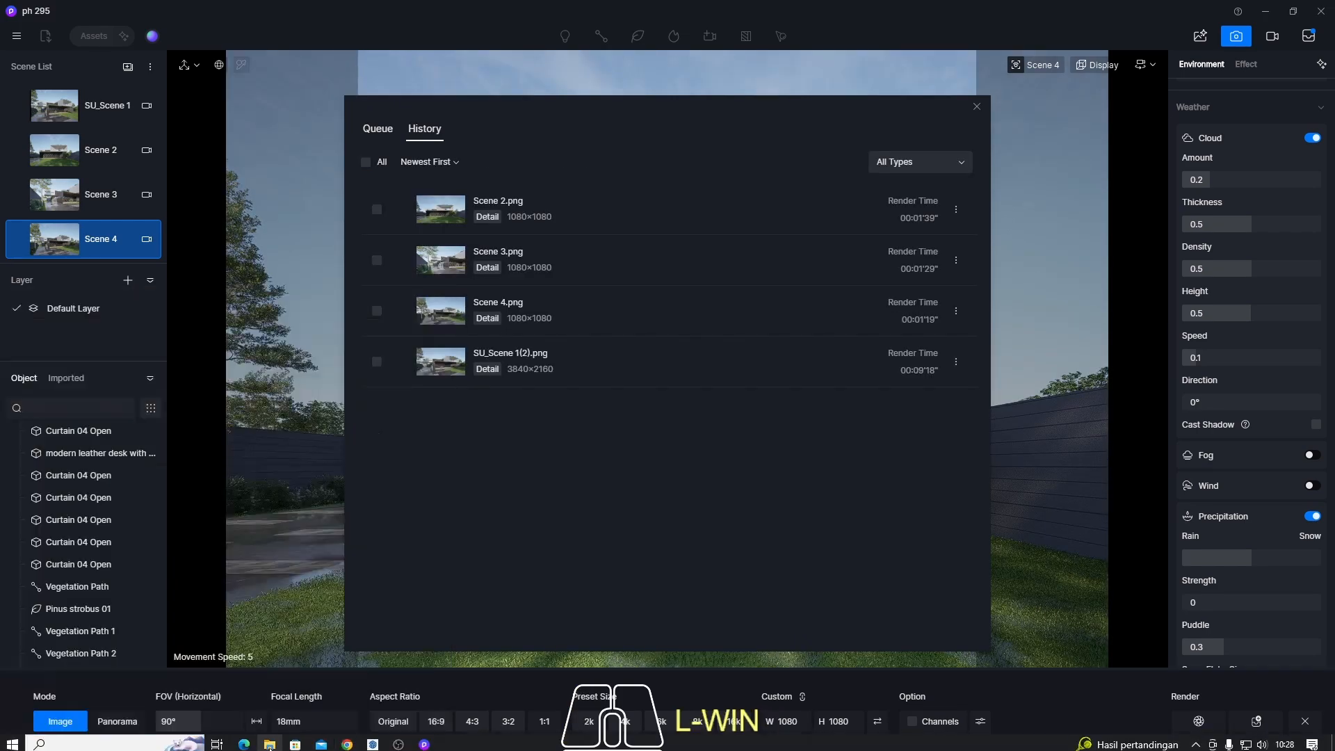
{"action": "left_click", "coordinate": [269, 744]}
{"action": "left_click", "coordinate": [68, 325]}
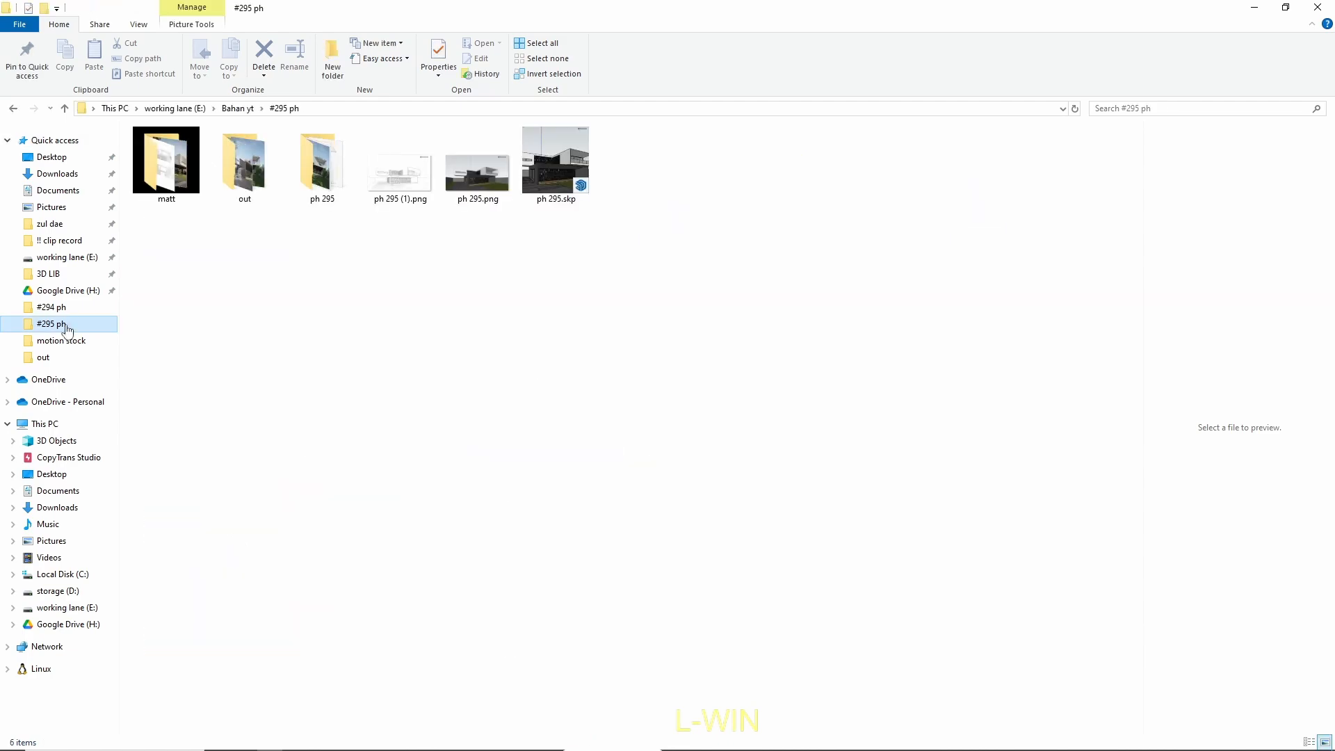
{"action": "left_click", "coordinate": [234, 182]}
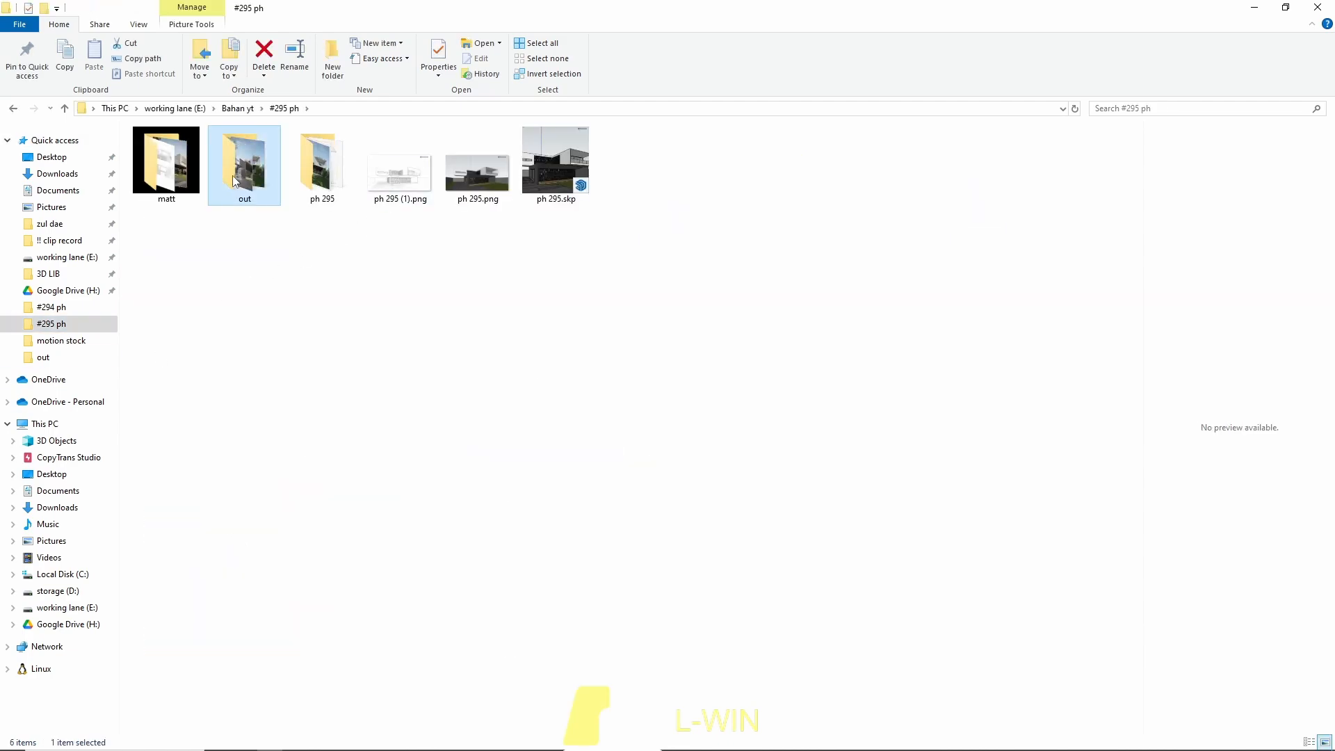
{"action": "double_click", "coordinate": [235, 182]}
View the rendered images Scene 2.png, Scene 3.png and Scene 4.png, enlarging Scene 4 to inspect the house and driveway.
{"action": "left_click", "coordinate": [172, 171]}
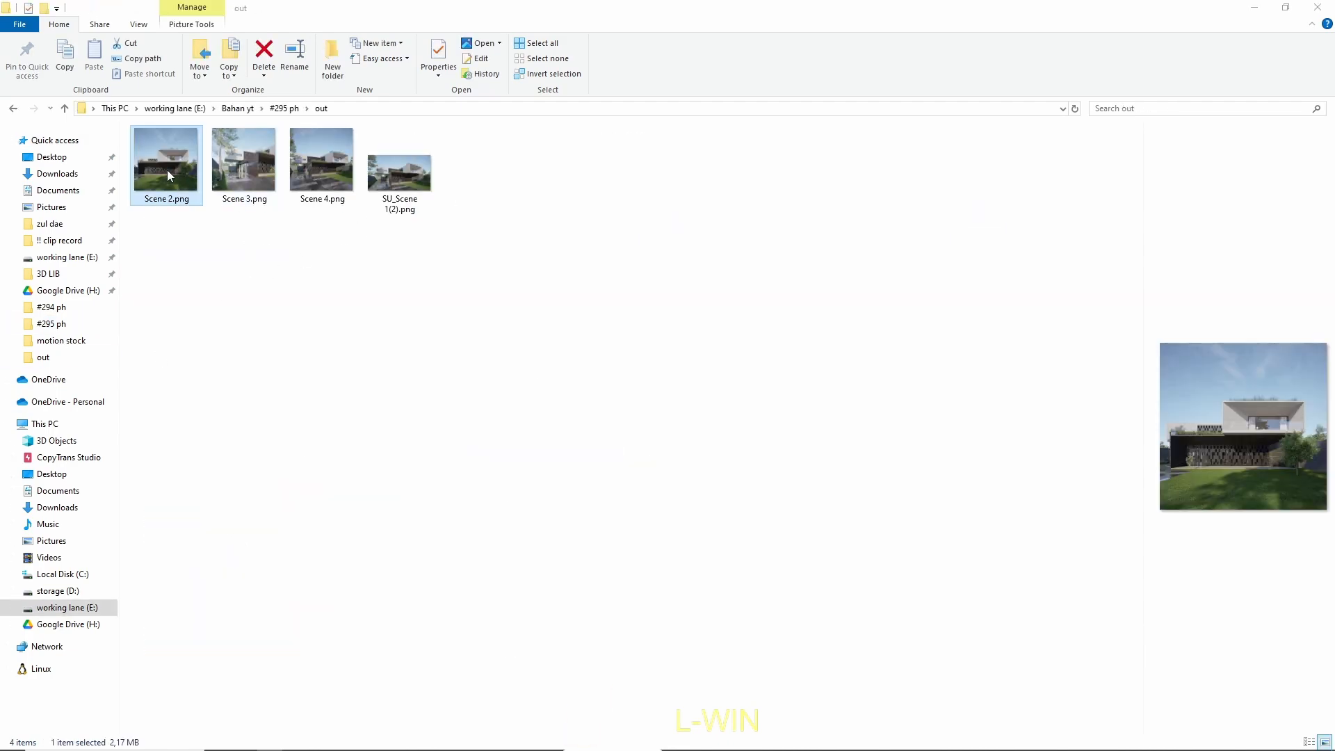
{"action": "double_click", "coordinate": [167, 170]}
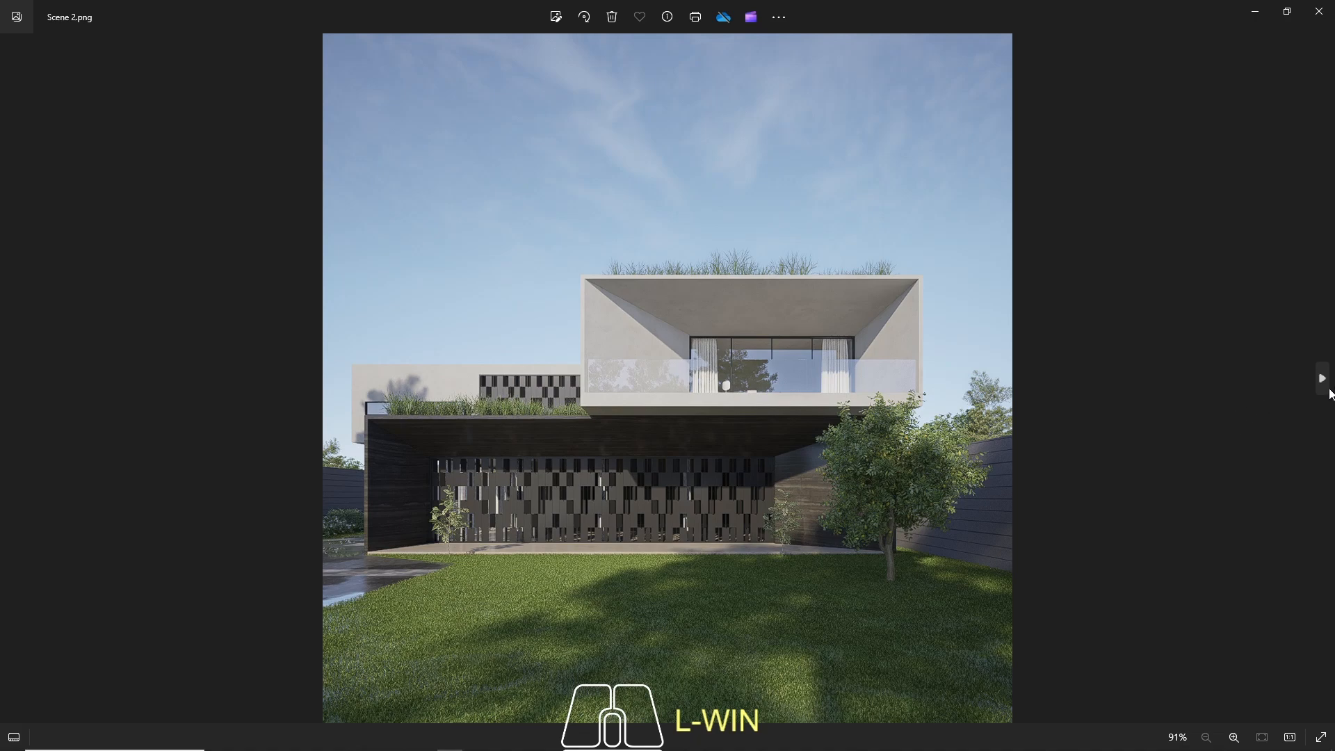
{"action": "left_click", "coordinate": [1324, 390]}
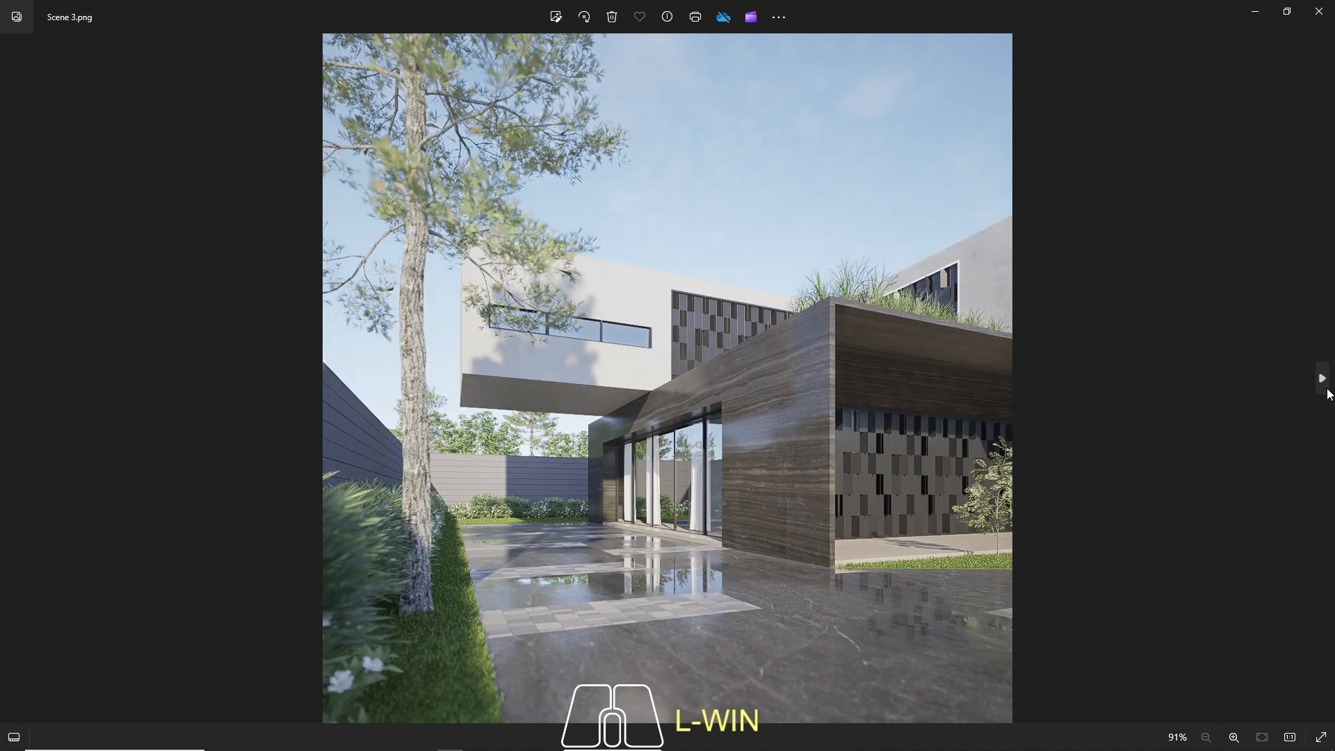
{"action": "left_click", "coordinate": [1325, 390]}
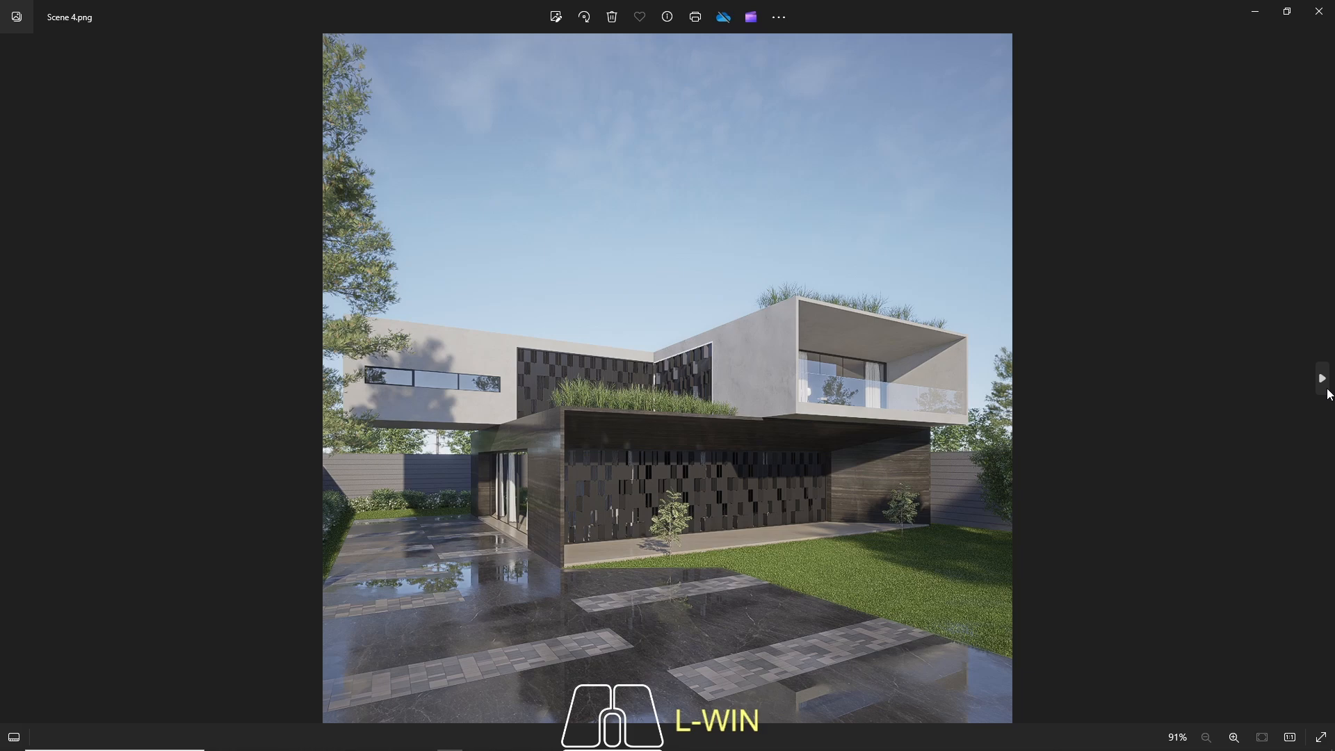
{"action": "scroll", "coordinate": [678, 597], "scroll_direction": "up", "scroll_amount": 3}
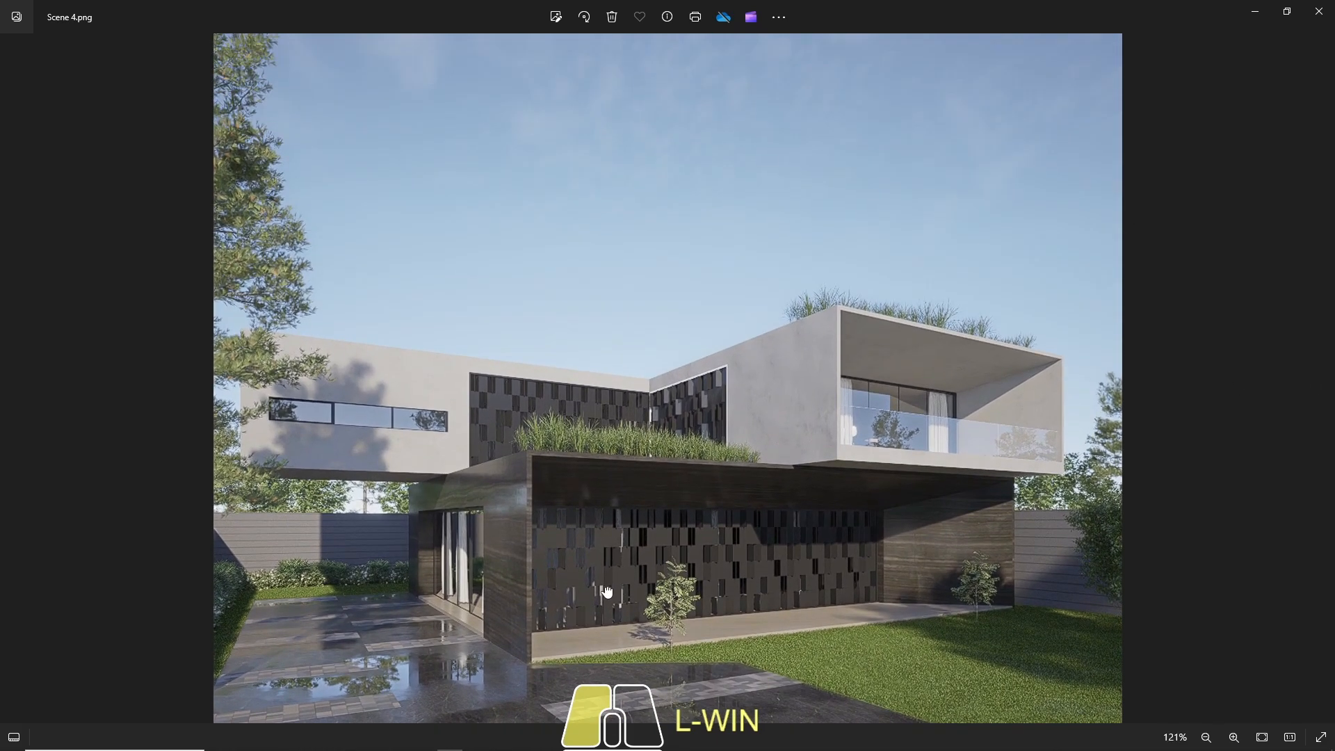
{"action": "left_click_drag", "start_coordinate": [607, 592], "coordinate": [610, 441]}
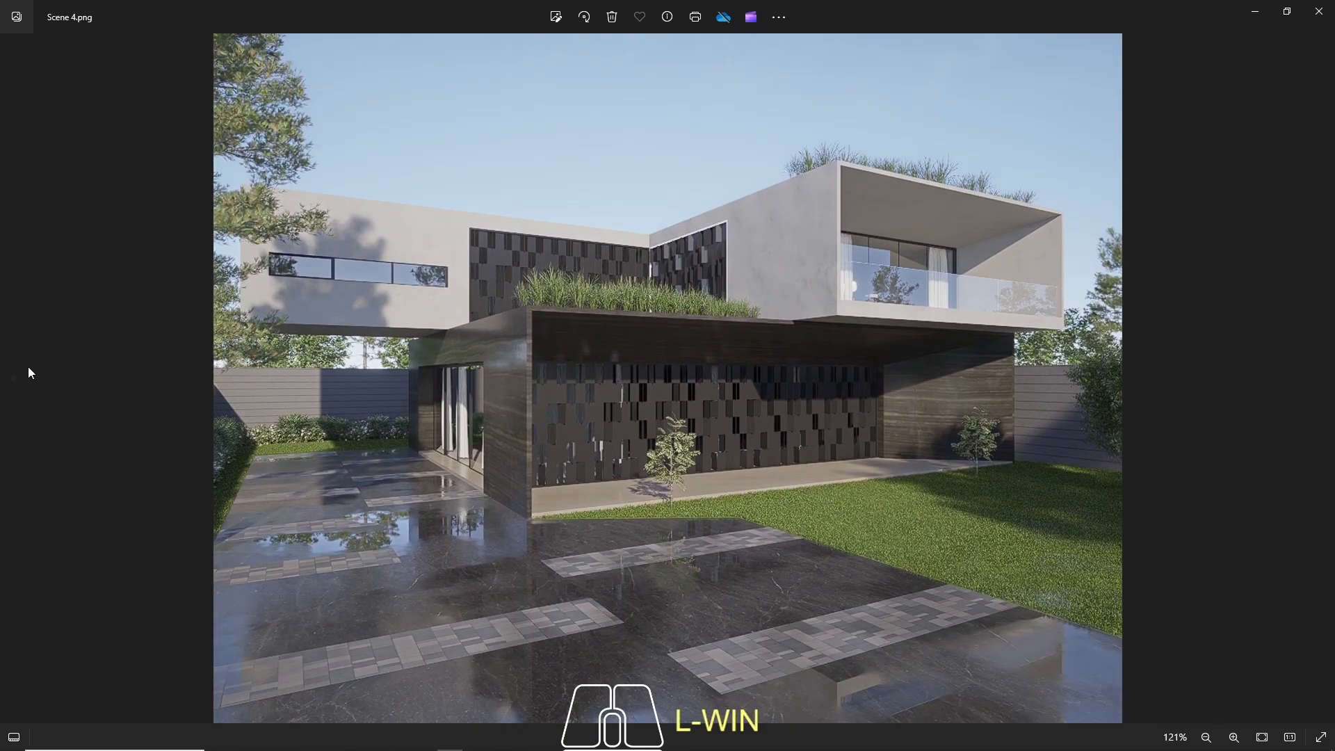
{"action": "left_click", "coordinate": [13, 377]}
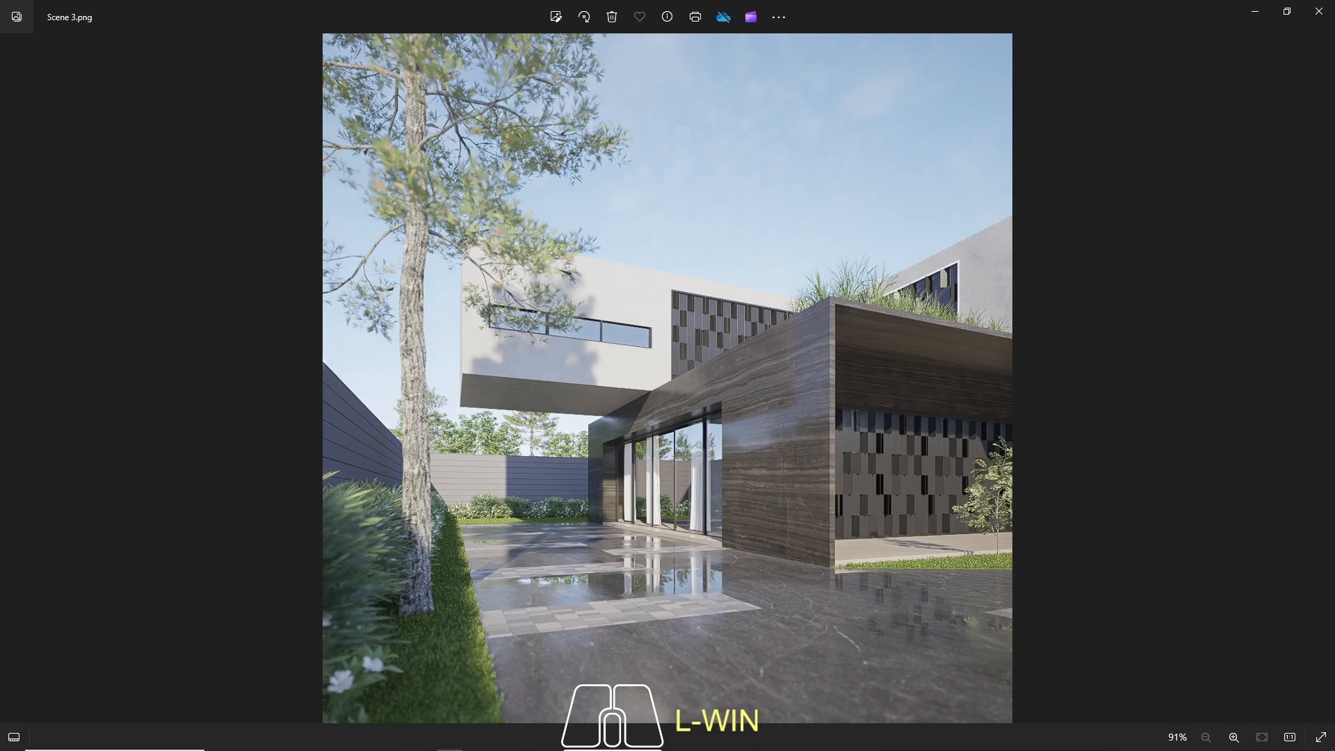
Switch back to D5 Render, leave image output mode and add a camera object from the Scene 2 view.
{"action": "key", "text": "alt+Tab"}
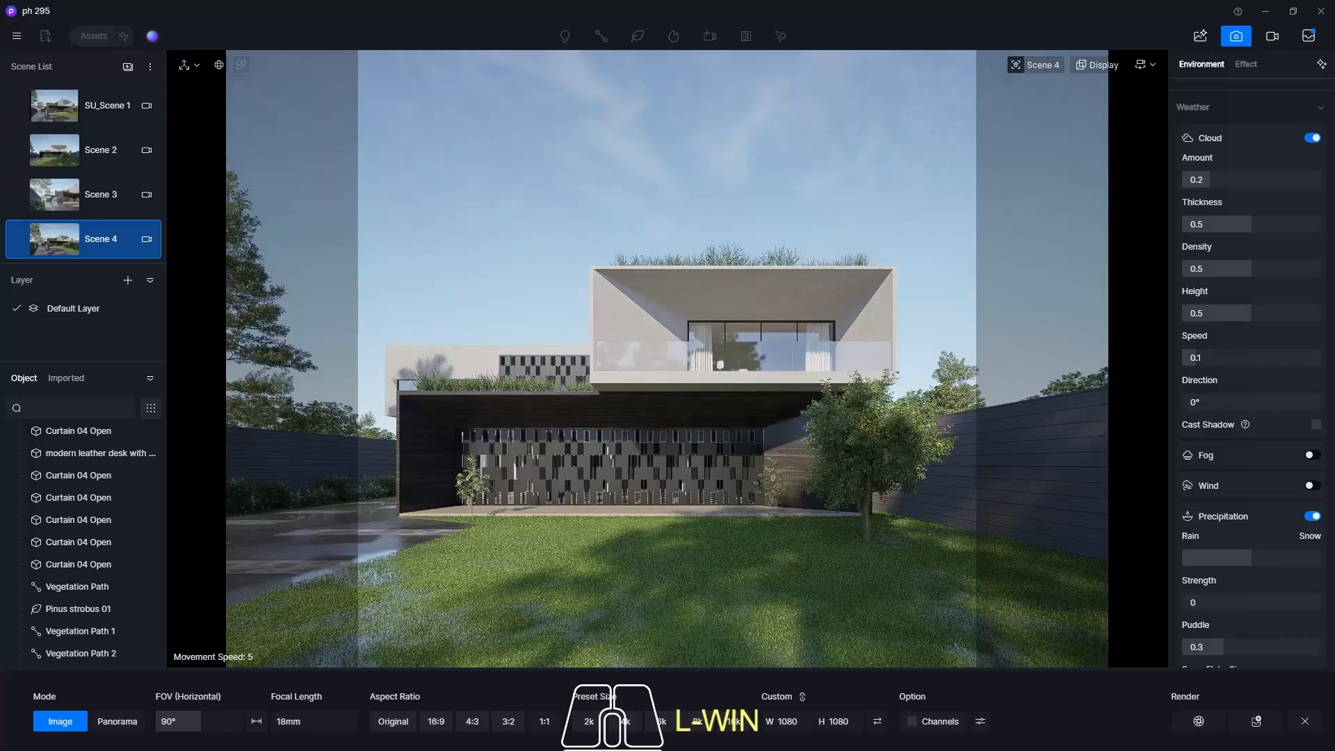
{"action": "left_click", "coordinate": [62, 151]}
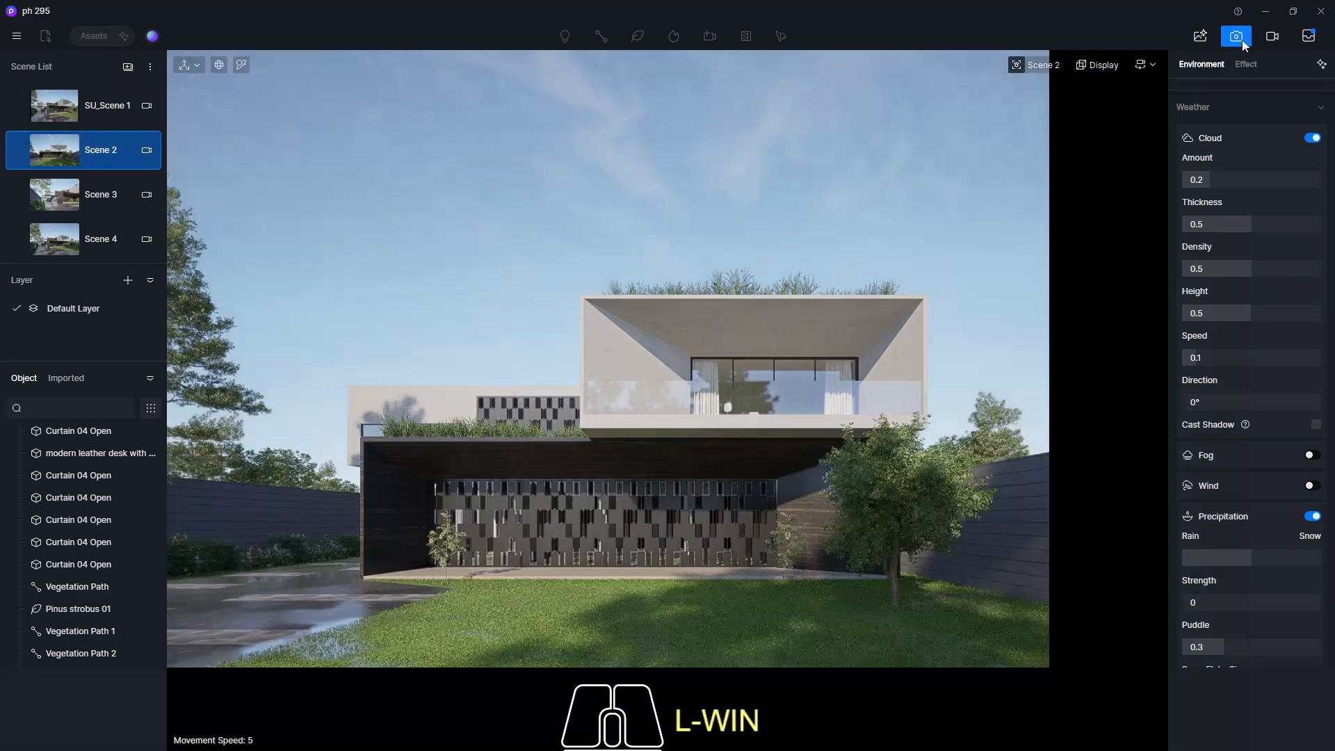
{"action": "left_click", "coordinate": [1241, 38]}
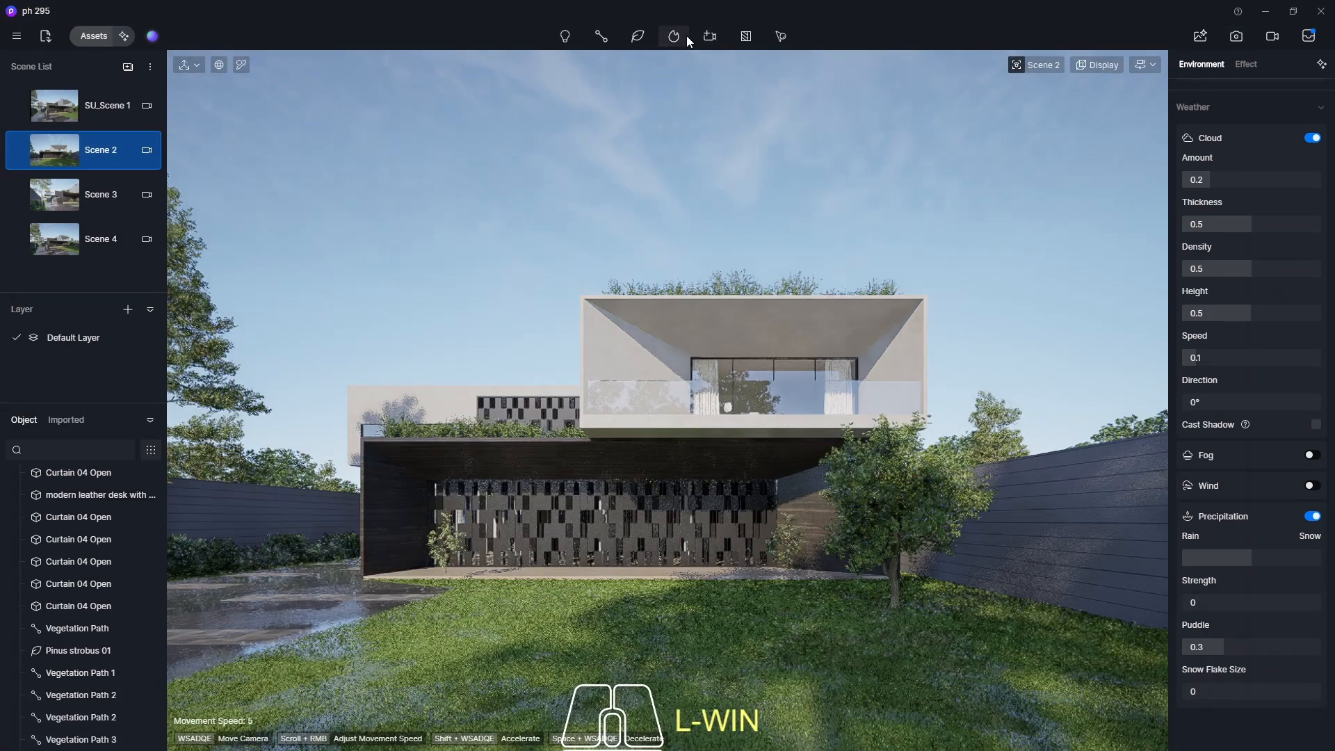
{"action": "left_click", "coordinate": [710, 36]}
{"action": "left_click", "coordinate": [738, 94]}
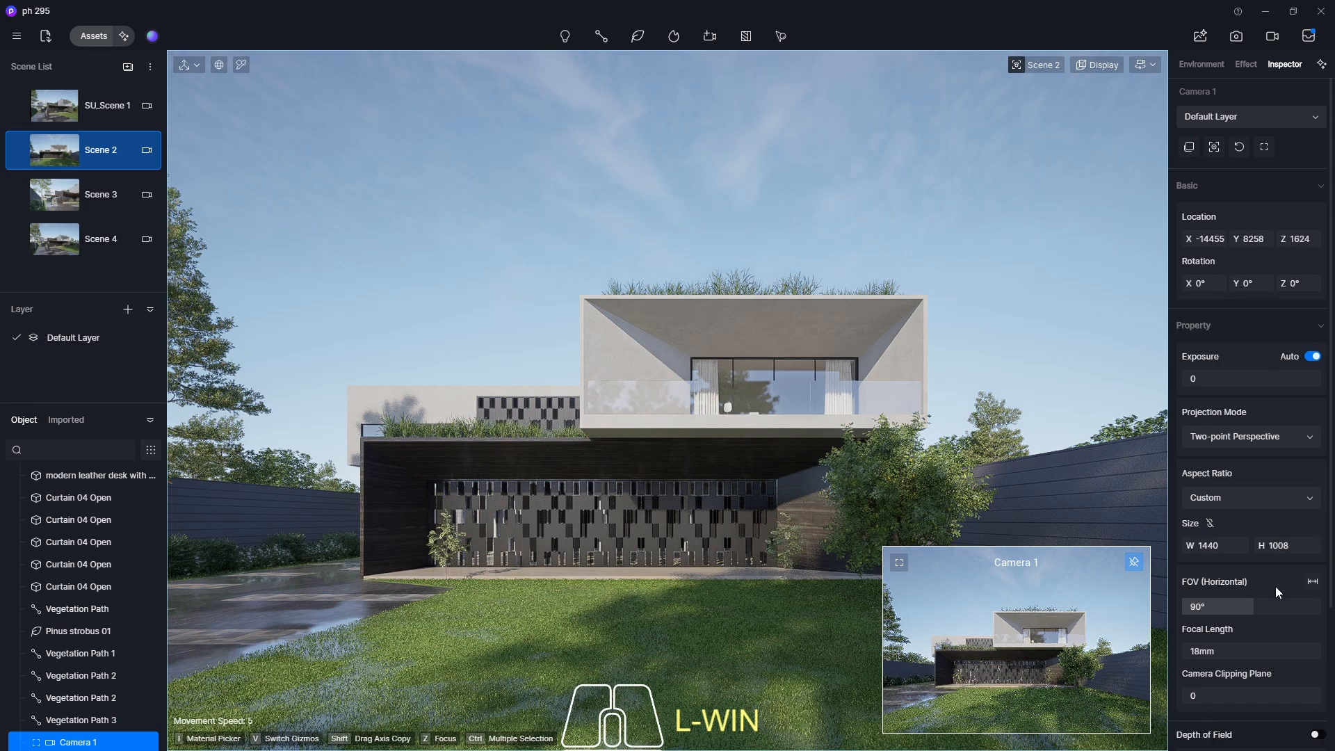
{"action": "scroll", "coordinate": [1252, 605], "scroll_direction": "down", "scroll_amount": 1}
{"action": "scroll", "coordinate": [1224, 341], "scroll_direction": "down", "scroll_amount": 4}
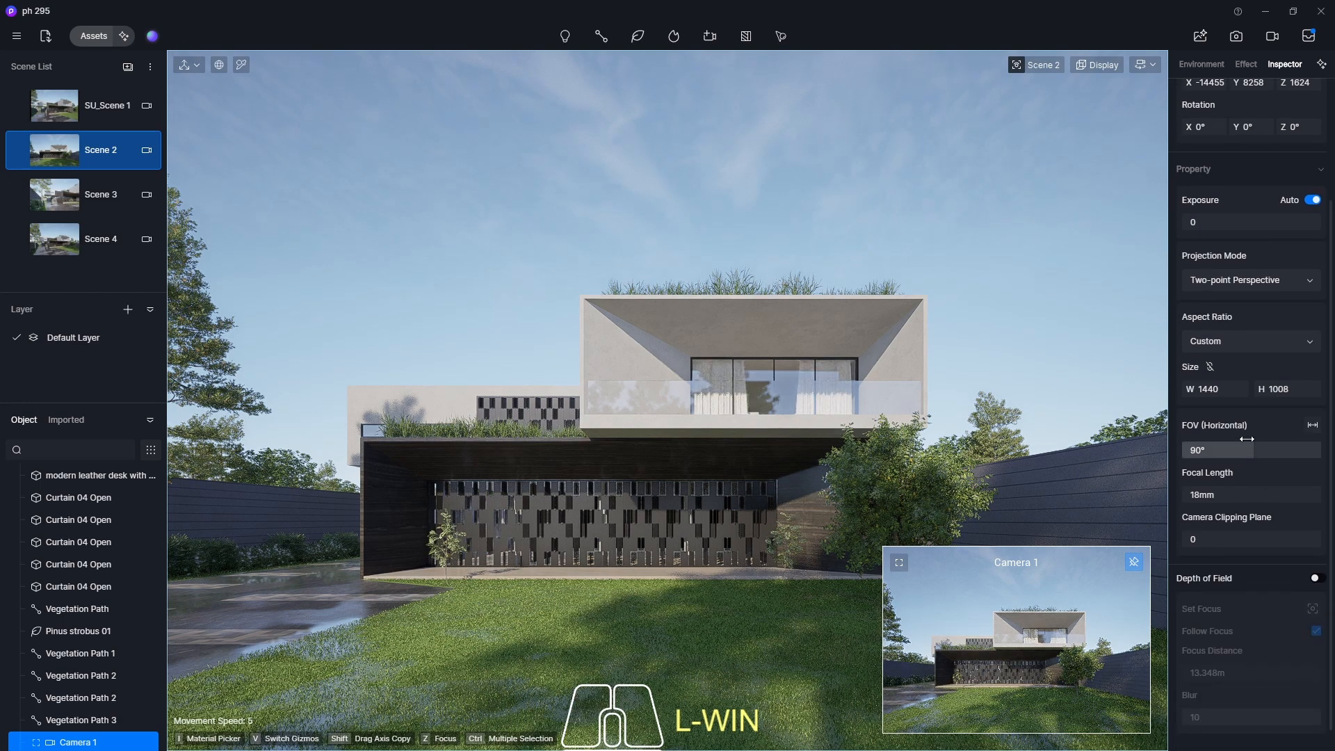
Set Camera 1's aspect ratio to 9:16 and switch to video output mode.
{"action": "left_click", "coordinate": [1224, 341]}
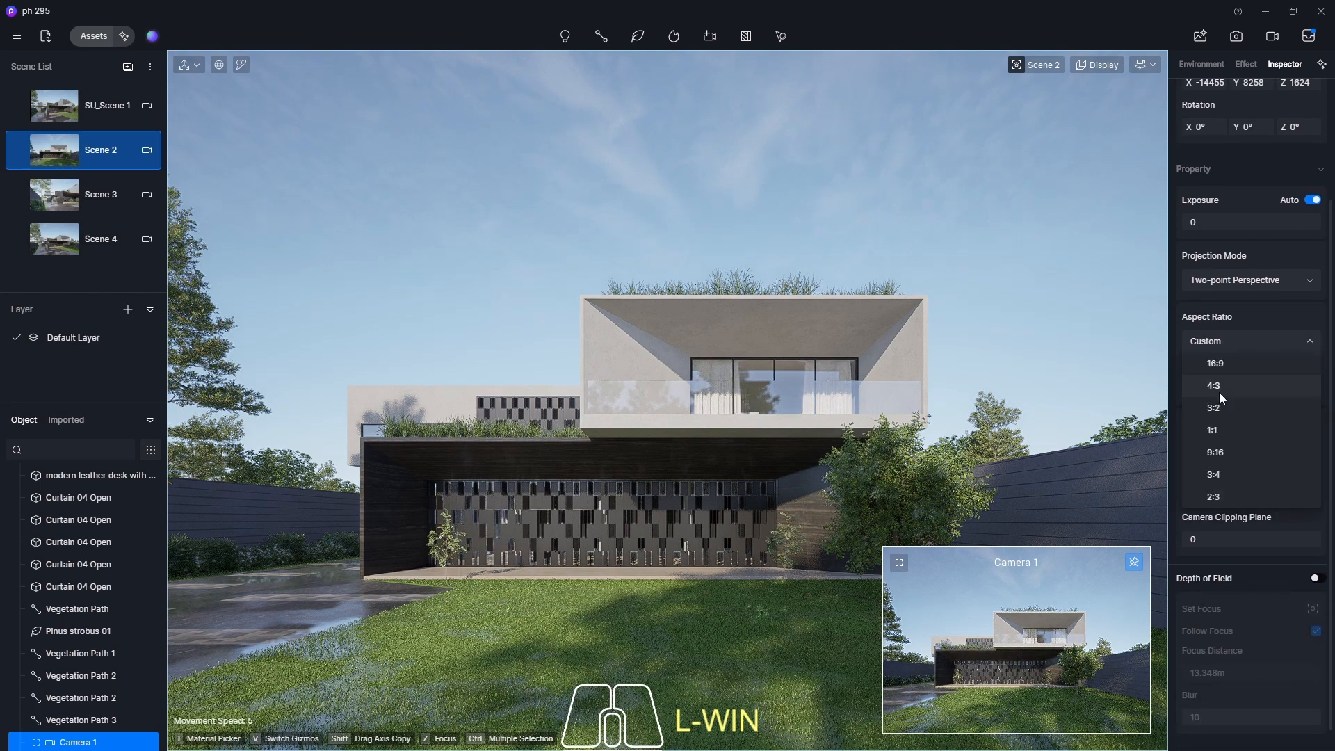
{"action": "left_click", "coordinate": [1231, 449]}
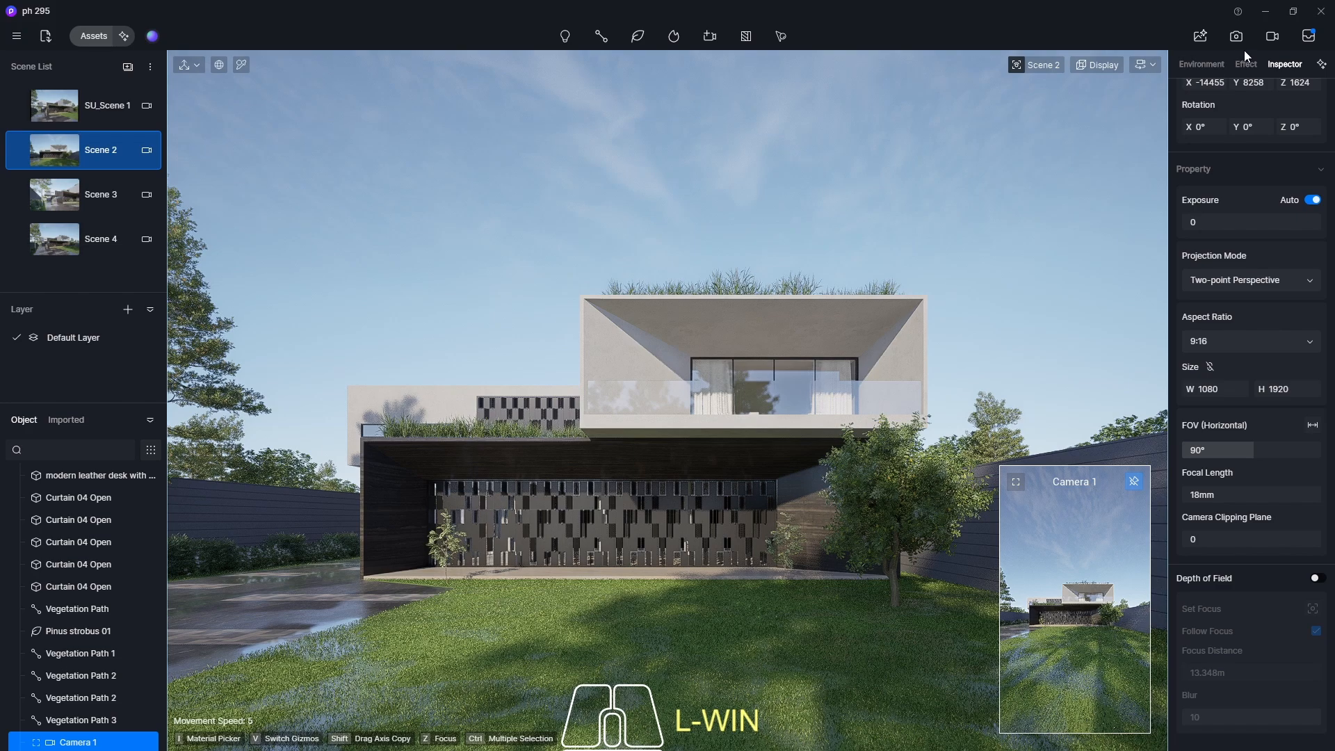
{"action": "left_click", "coordinate": [1272, 37]}
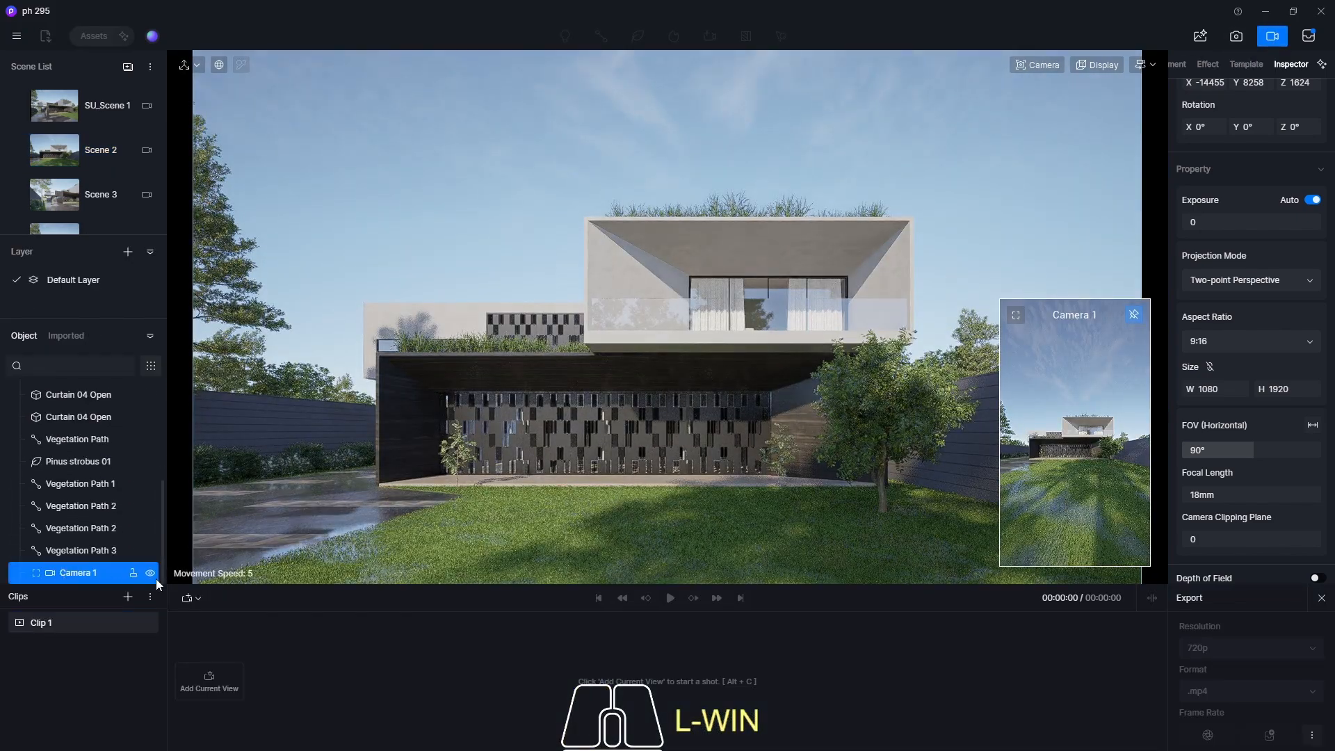
Add the vertical 9:16 camera view as the first shot of Clip 1 and preview it.
{"action": "left_click", "coordinate": [198, 598]}
{"action": "left_click", "coordinate": [221, 652]}
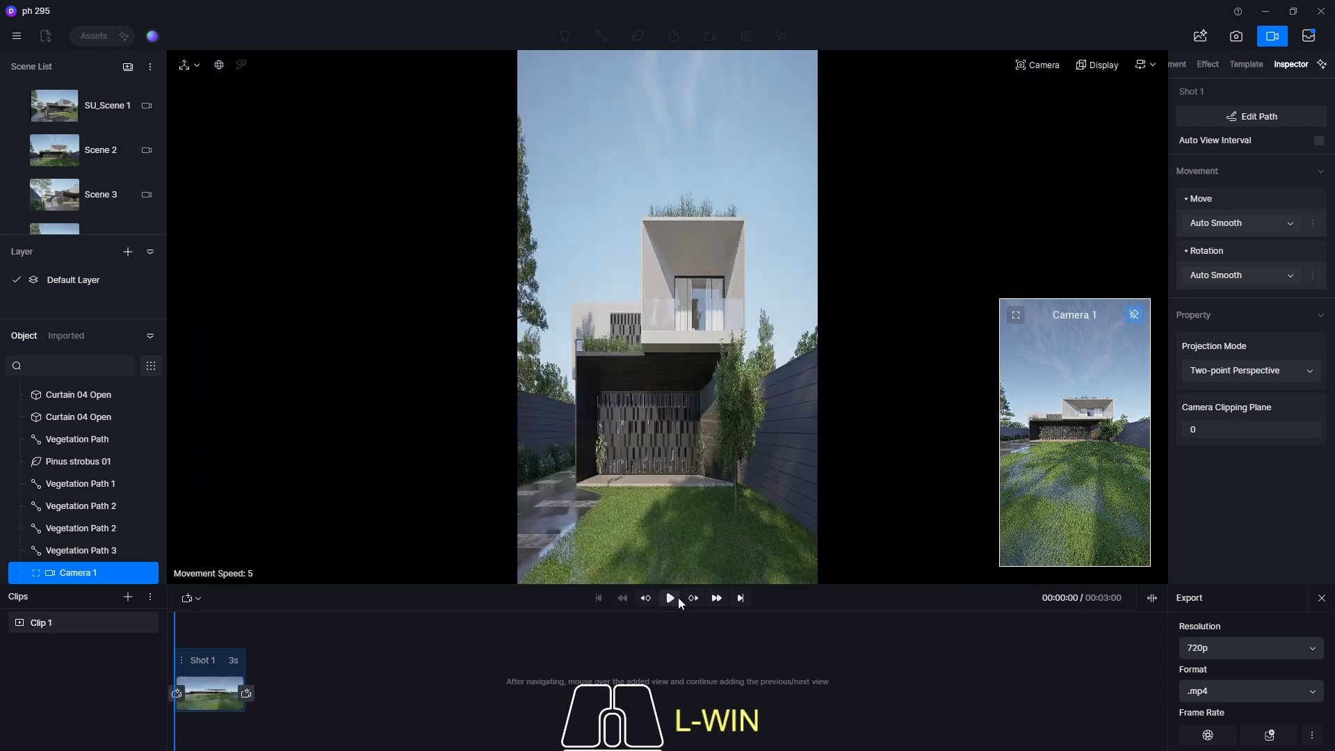
{"action": "left_click", "coordinate": [678, 598]}
Try fields of view of 60° and 45° for the video camera.
{"action": "left_click", "coordinate": [1047, 67]}
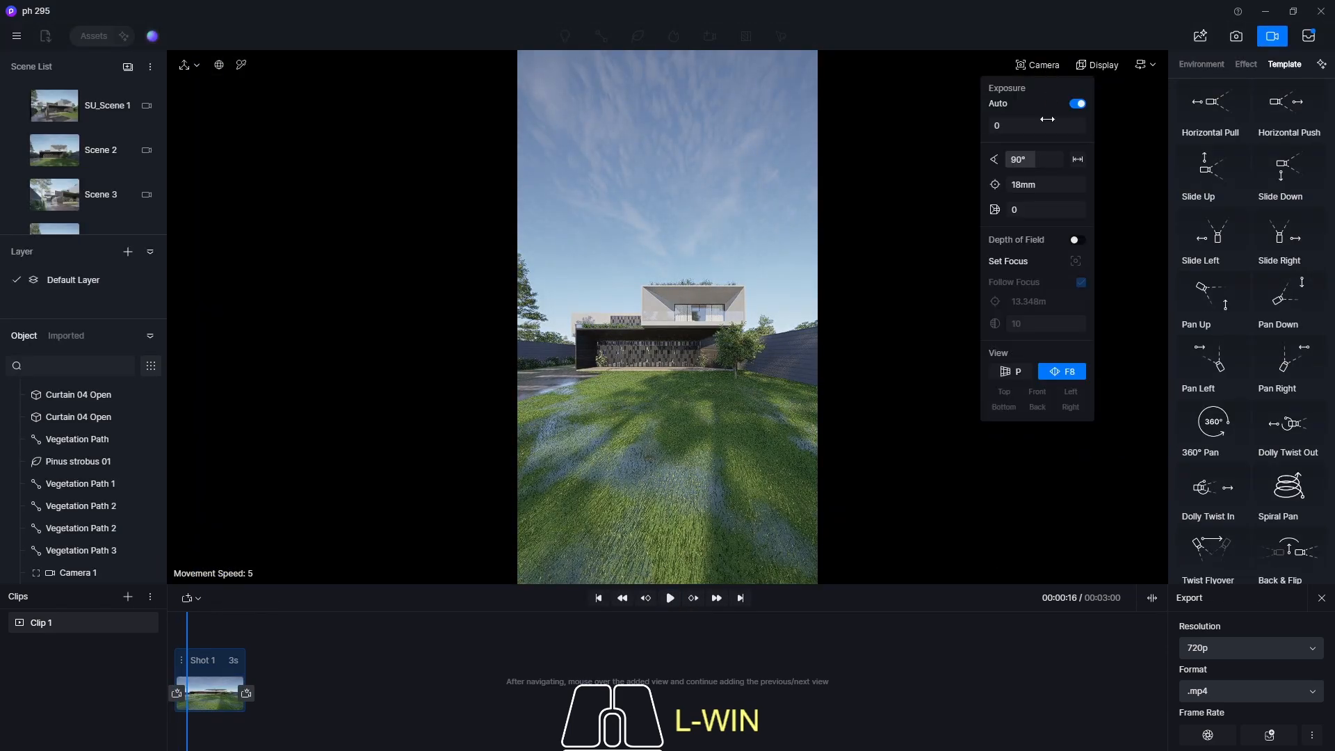
{"action": "double_click", "coordinate": [1043, 159]}
{"action": "type", "text": "60"}
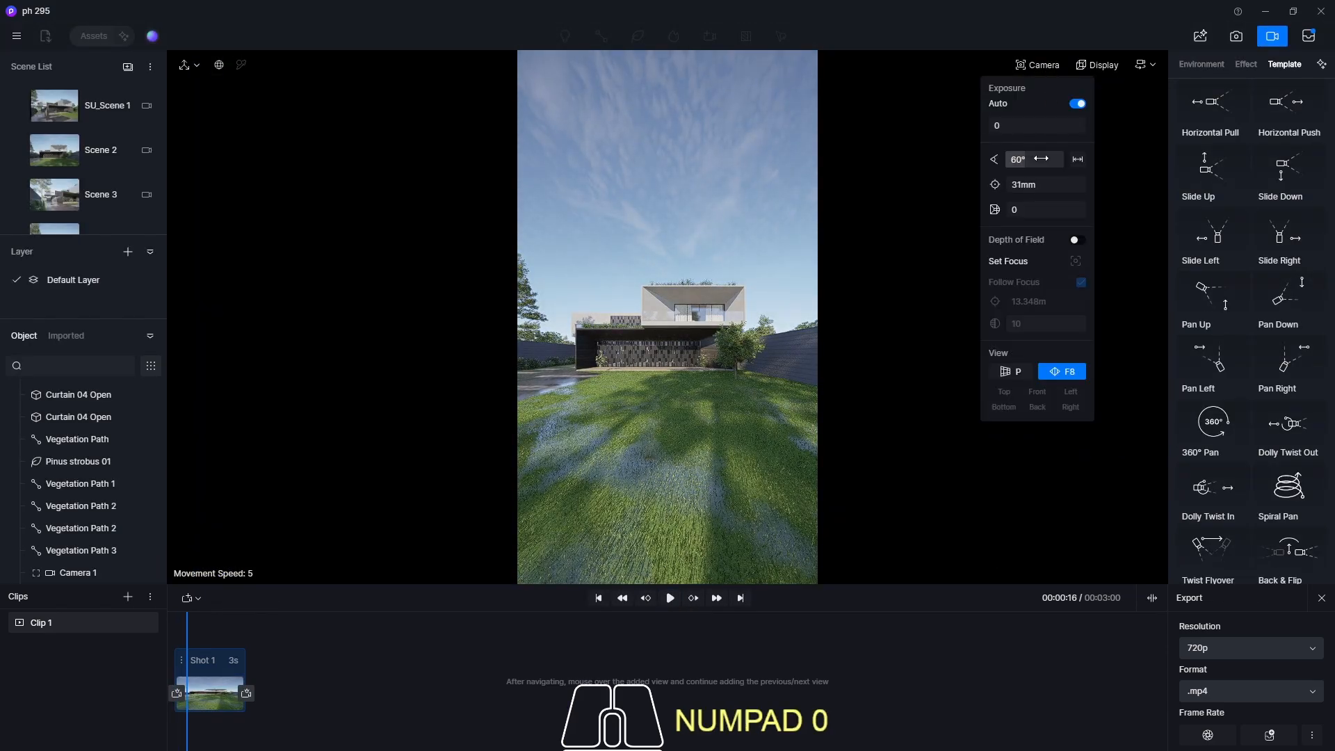
{"action": "key", "text": "Return"}
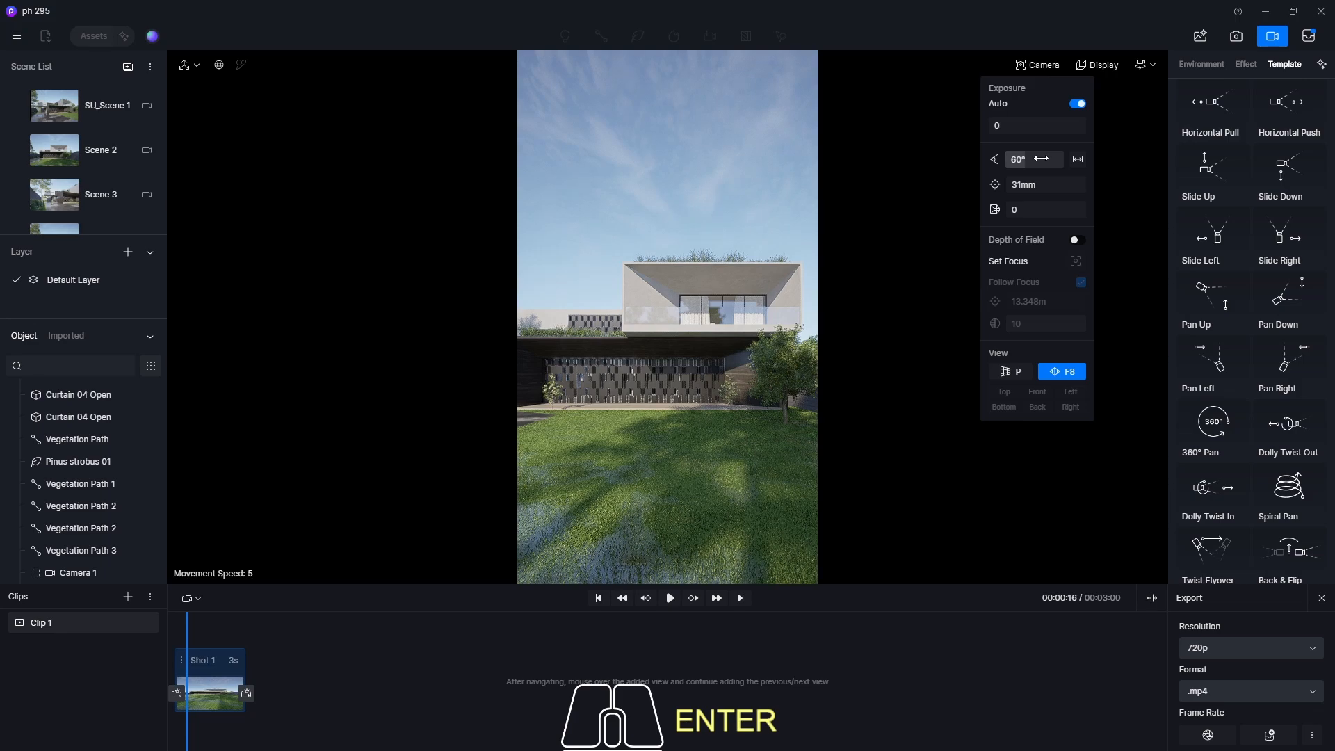
{"action": "double_click", "coordinate": [1041, 159]}
{"action": "type", "text": "45"}
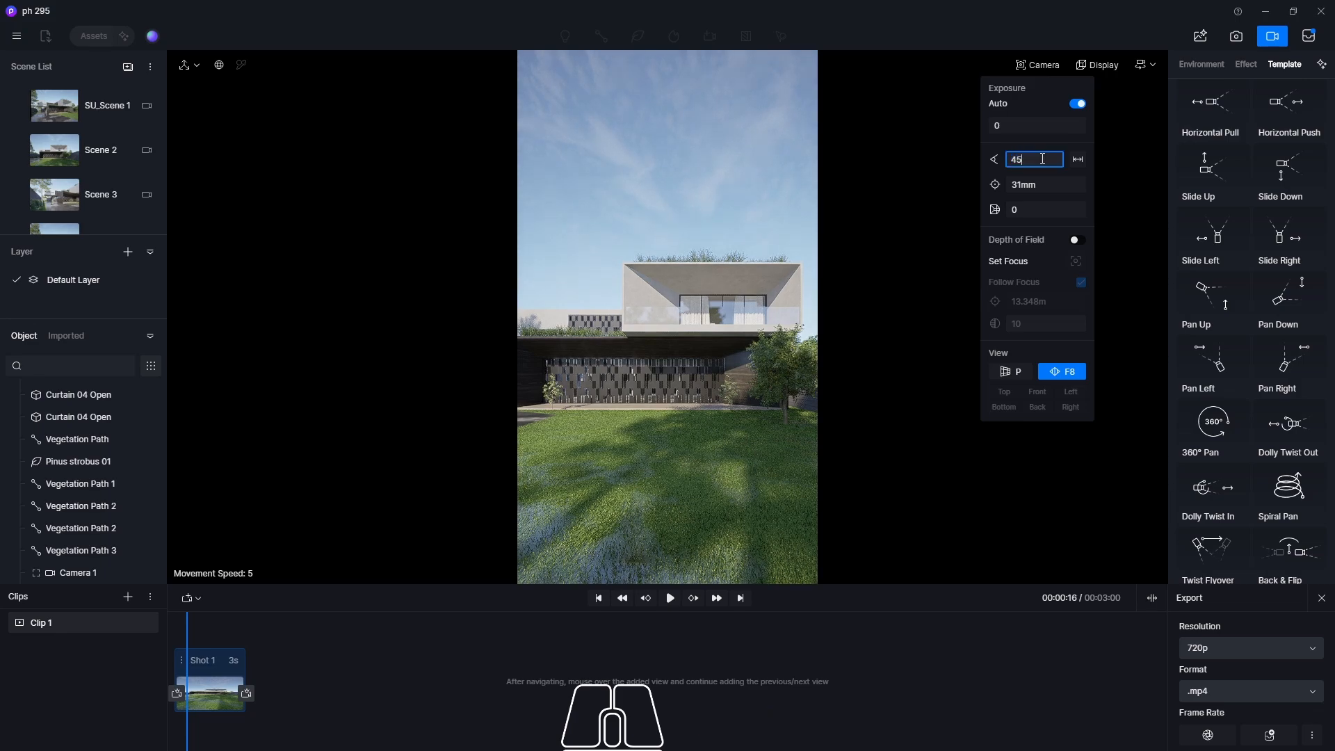
{"action": "key", "text": "Return"}
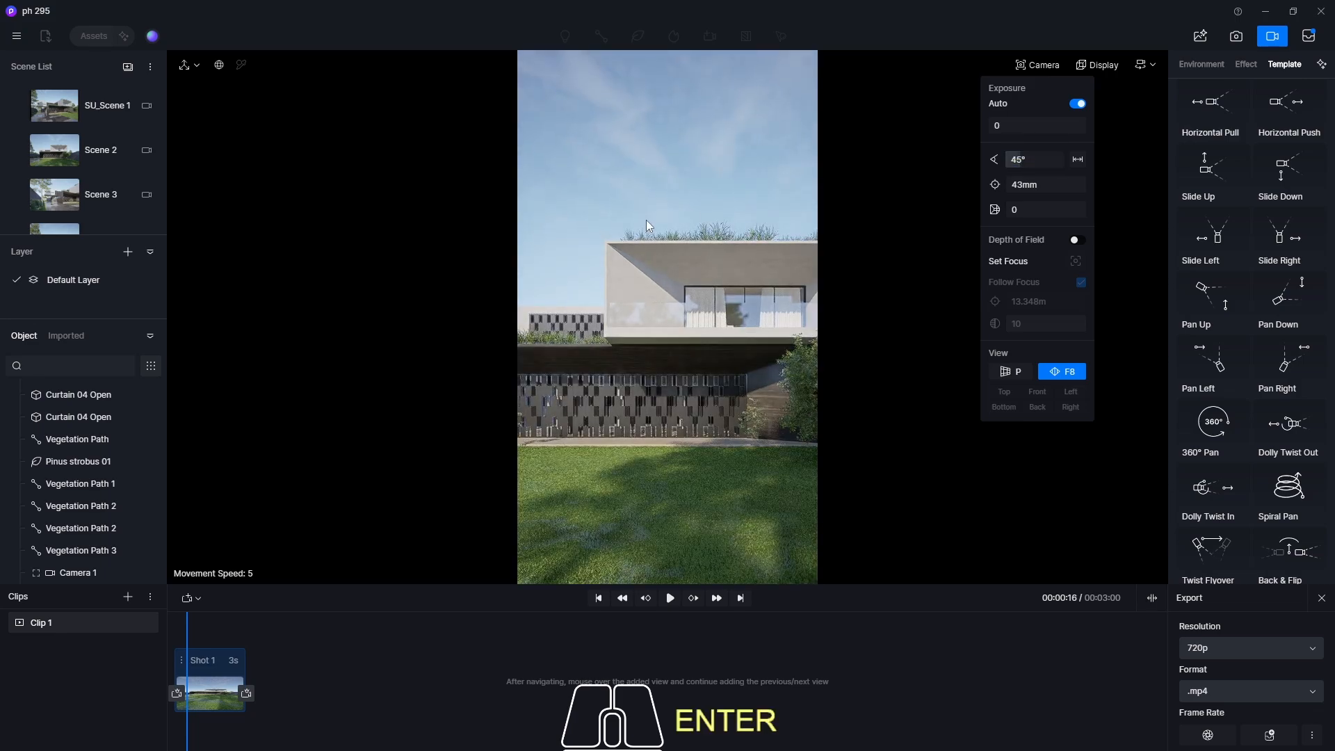
Move the camera sideways and closer to the tree beside the house, and set the field of view to 60°.
{"action": "key", "text": "d"}
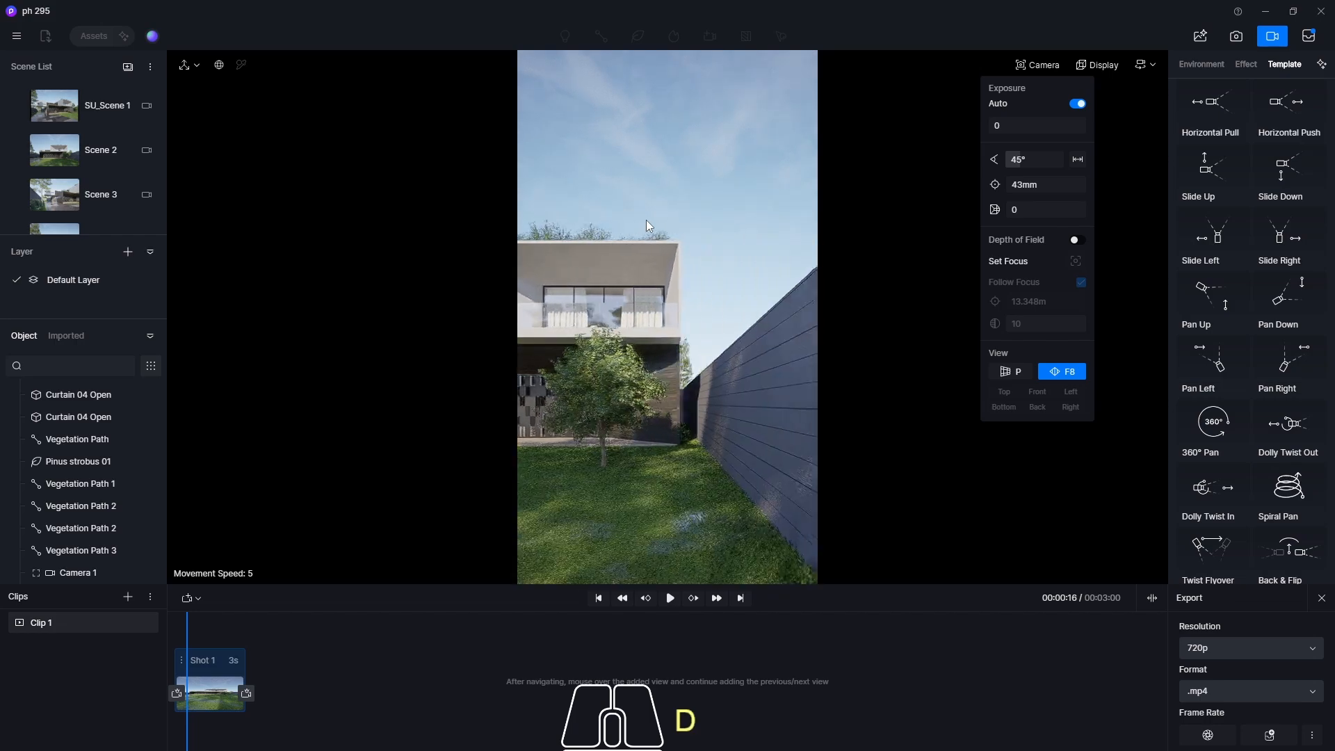
{"action": "key", "text": "a"}
{"action": "key", "text": "w"}
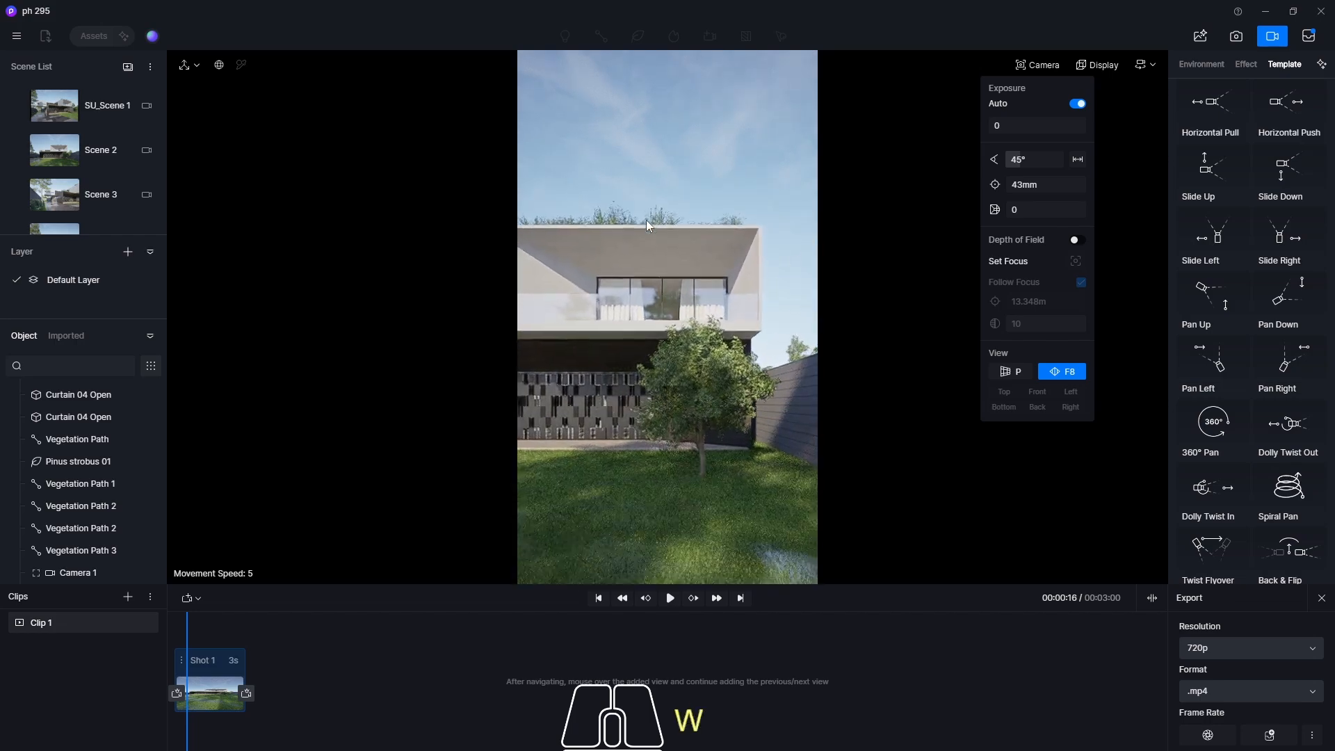
{"action": "key", "text": "s"}
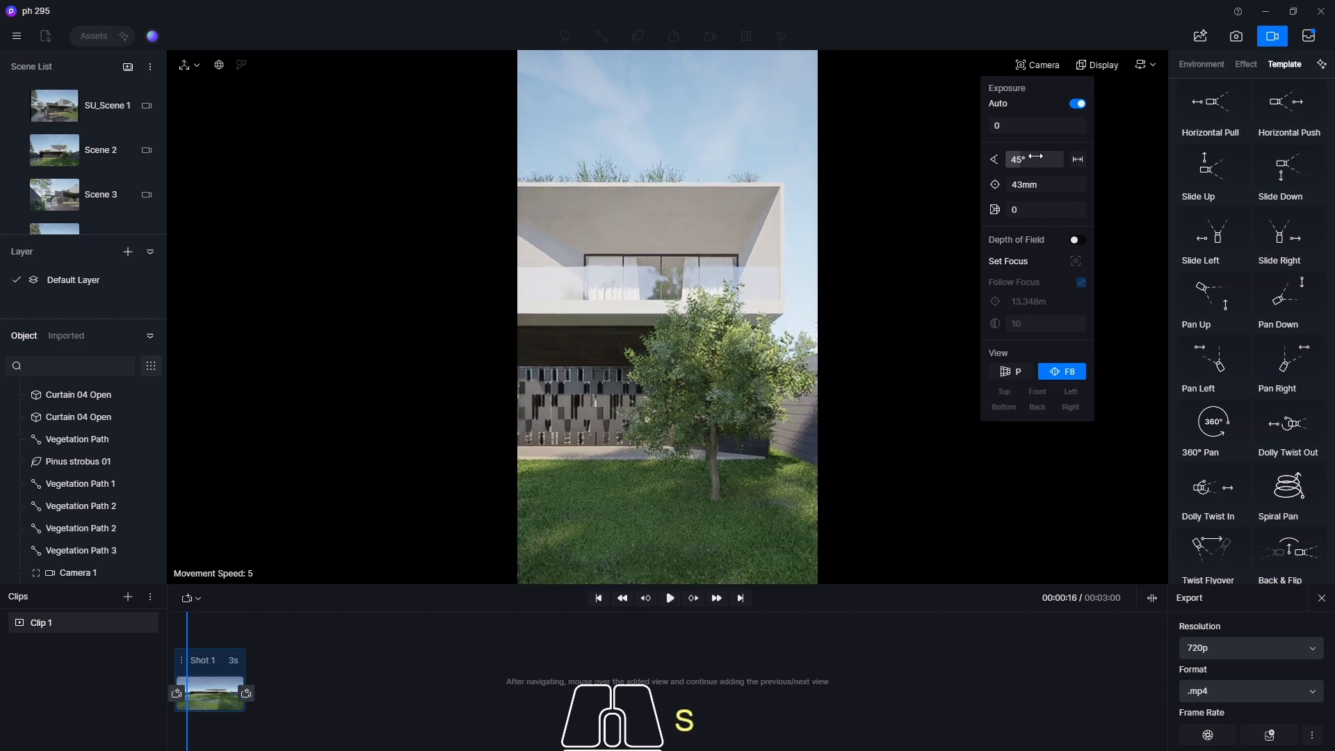
{"action": "key", "text": "w"}
{"action": "left_click", "coordinate": [1036, 159]}
{"action": "type", "text": "60"}
{"action": "key", "text": "Return"}
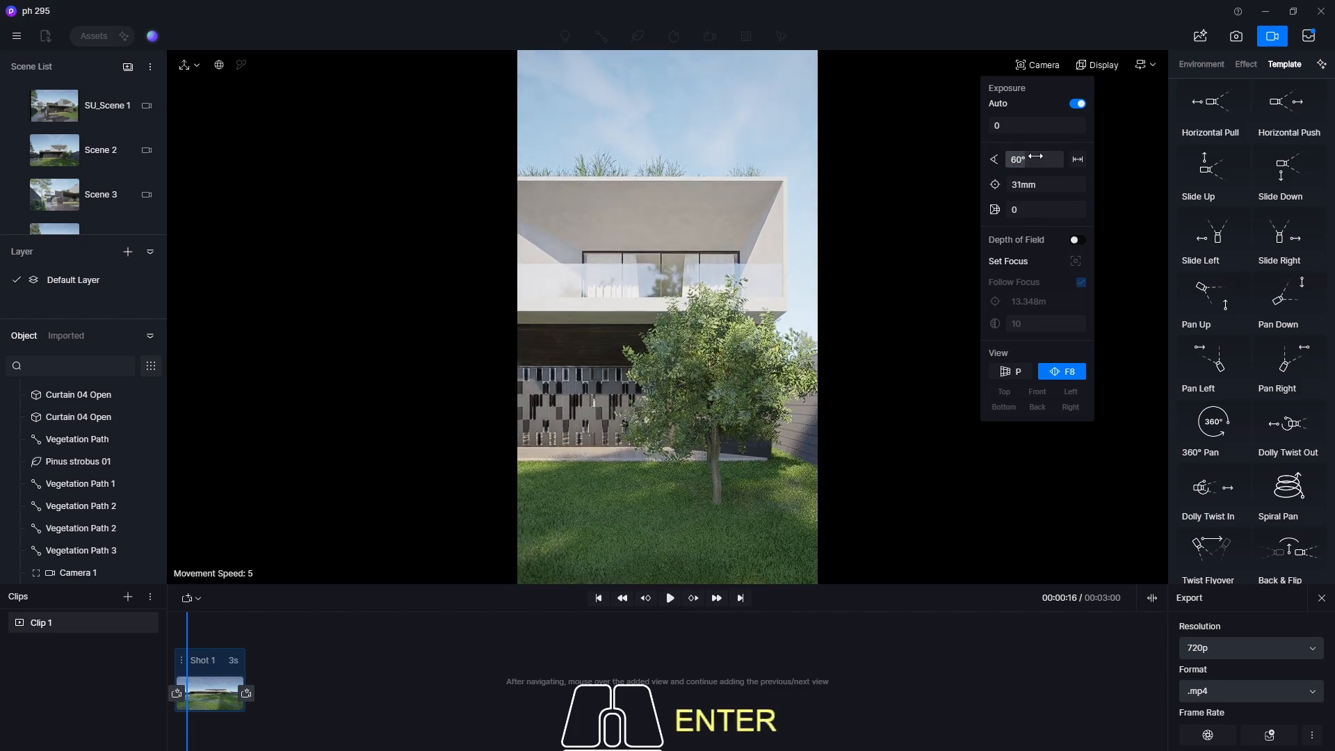
Fine-tune the camera distance so the tree fills the foreground in front of the house.
{"action": "key", "text": "w"}
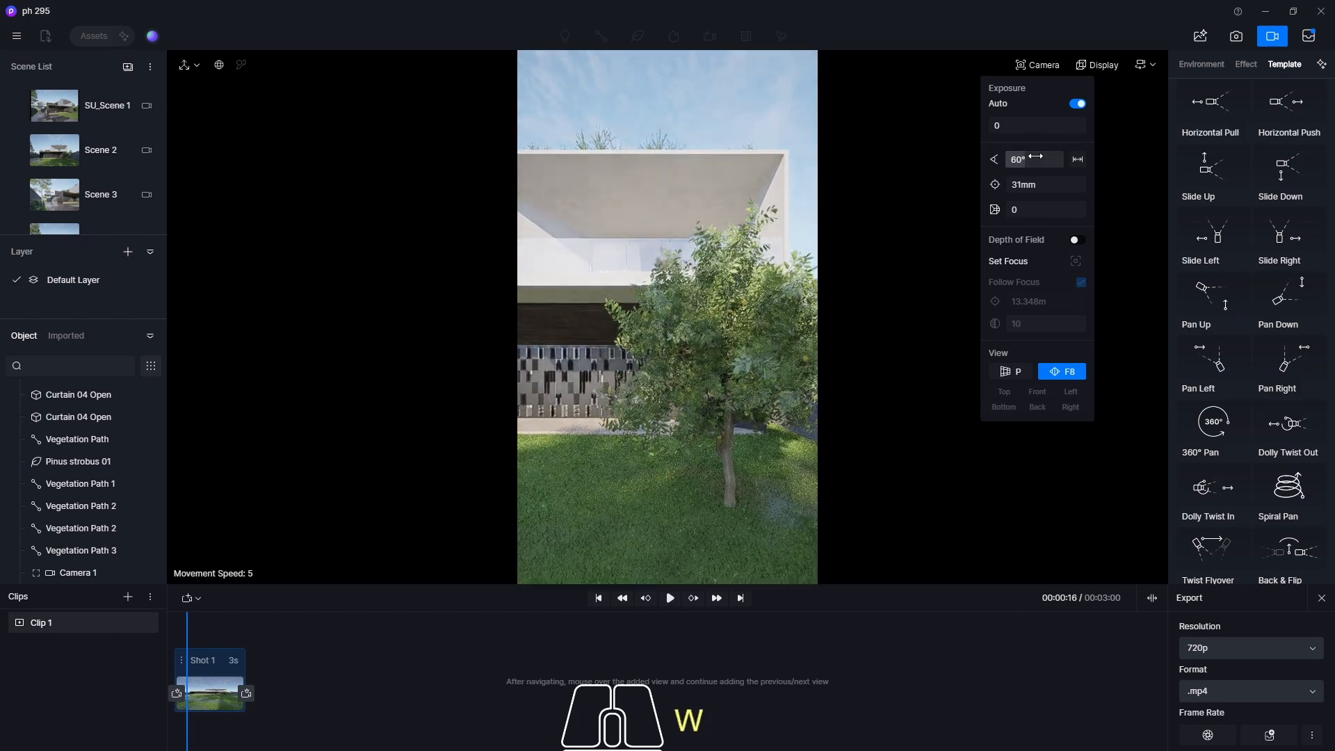
{"action": "key", "text": "s"}
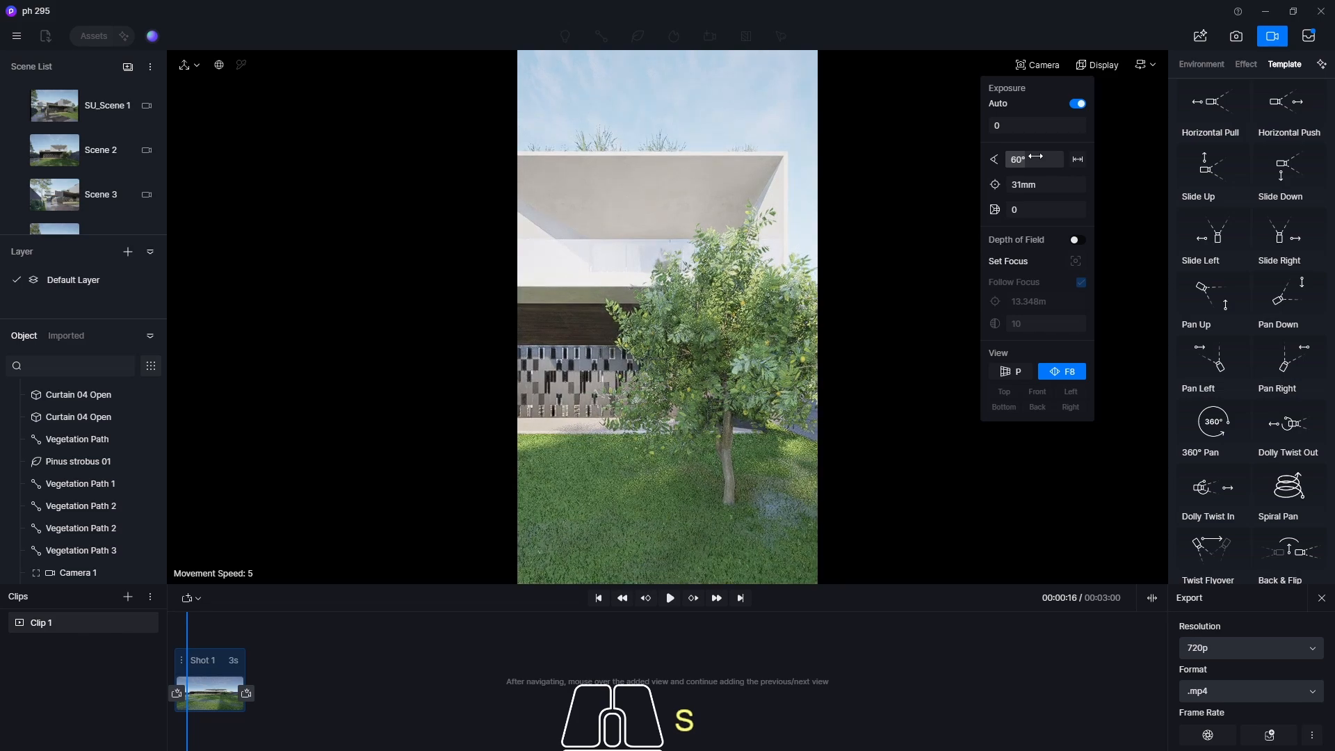
{"action": "key", "text": "w"}
{"action": "key", "text": "s"}
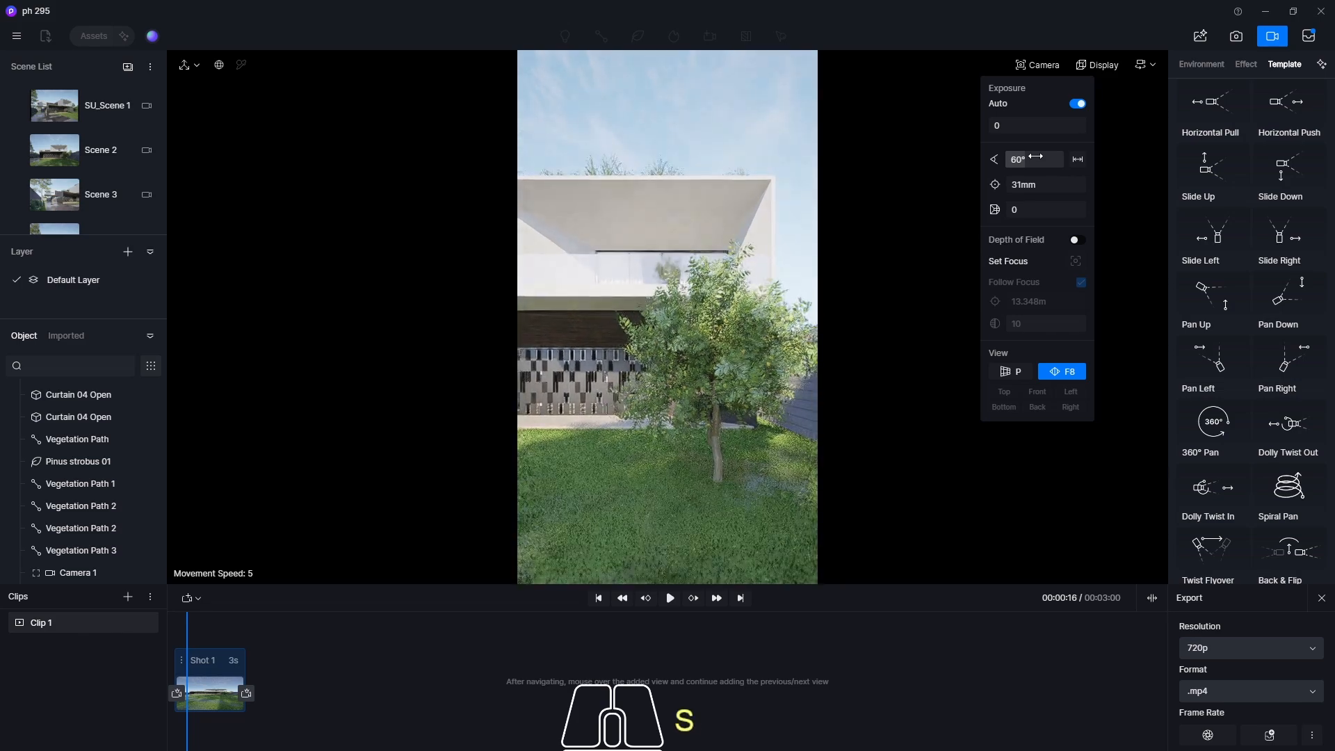
{"action": "key", "text": "w"}
{"action": "key", "text": "s"}
{"action": "key", "text": "s"}
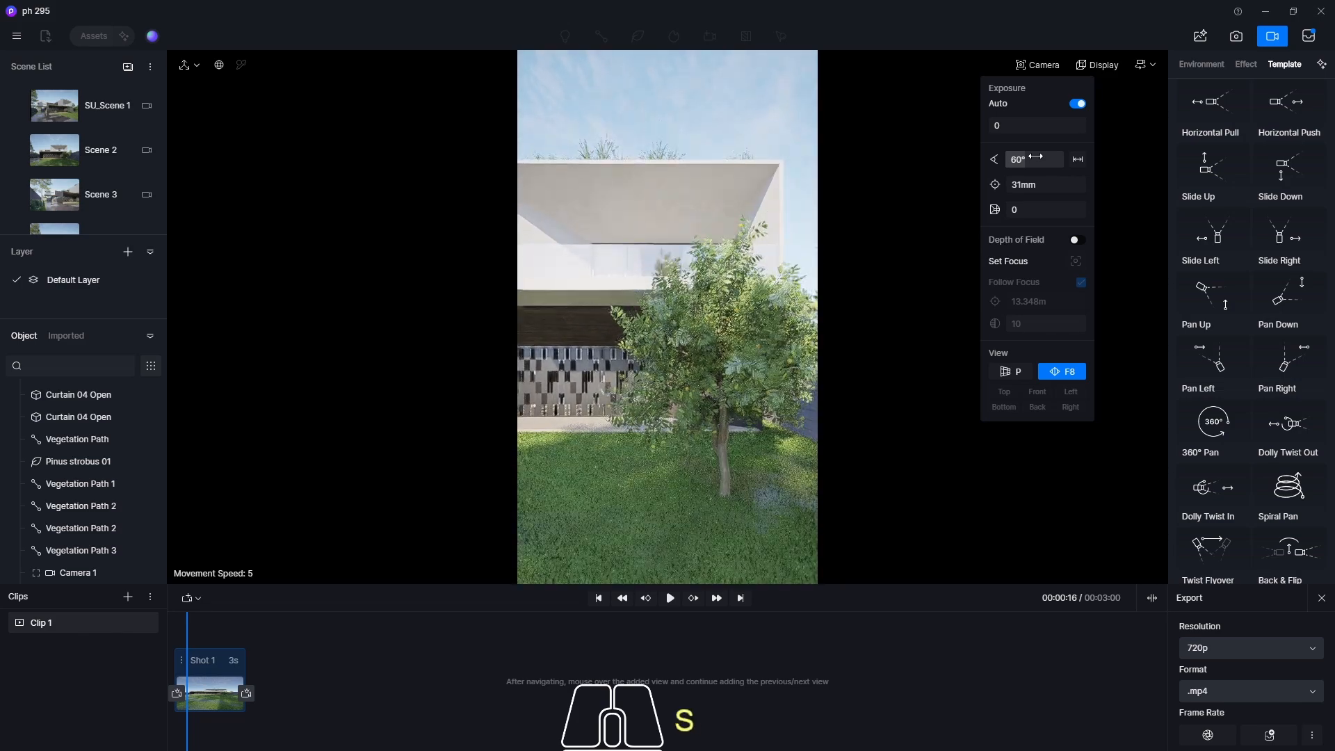
Enable wind in the environment settings and set its strength to 1.
{"action": "left_click", "coordinate": [1202, 69]}
{"action": "left_click", "coordinate": [1203, 70]}
{"action": "scroll", "coordinate": [1216, 357], "scroll_direction": "down", "scroll_amount": 3}
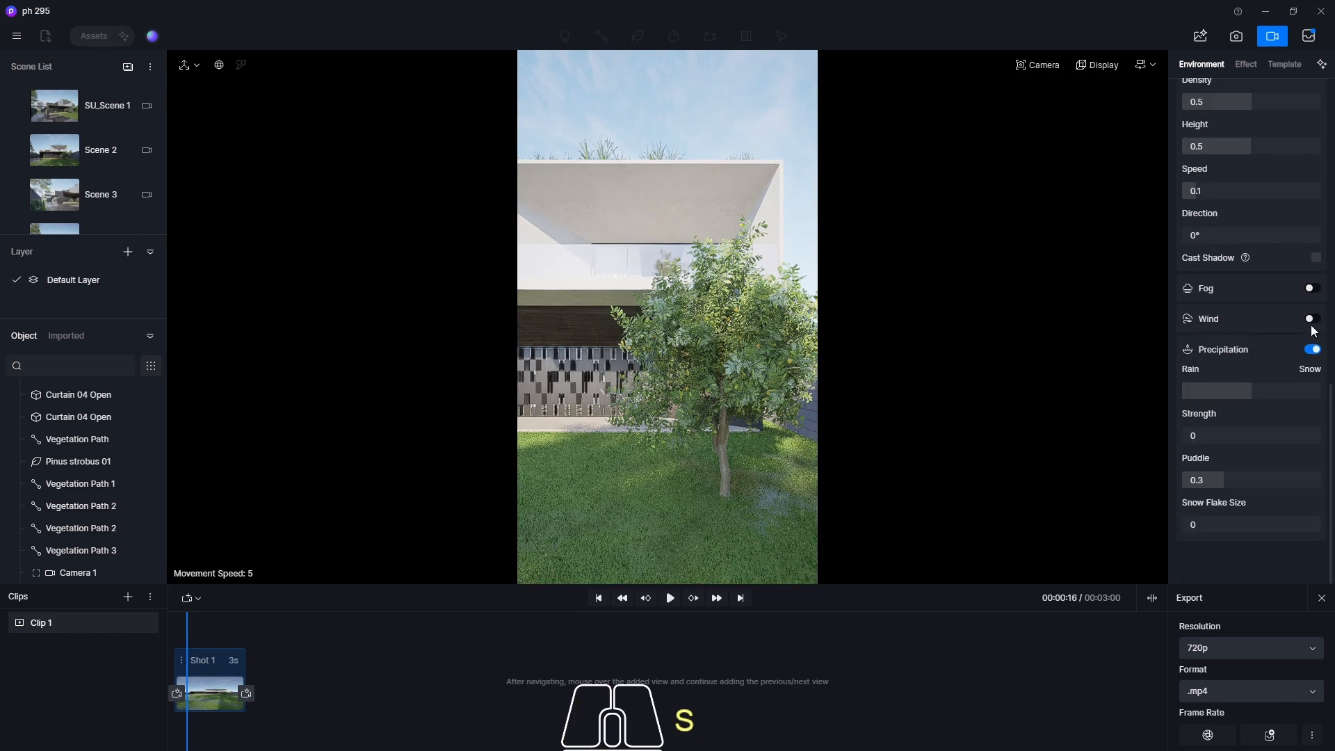
{"action": "left_click", "coordinate": [1312, 319]}
{"action": "left_click", "coordinate": [1218, 358]}
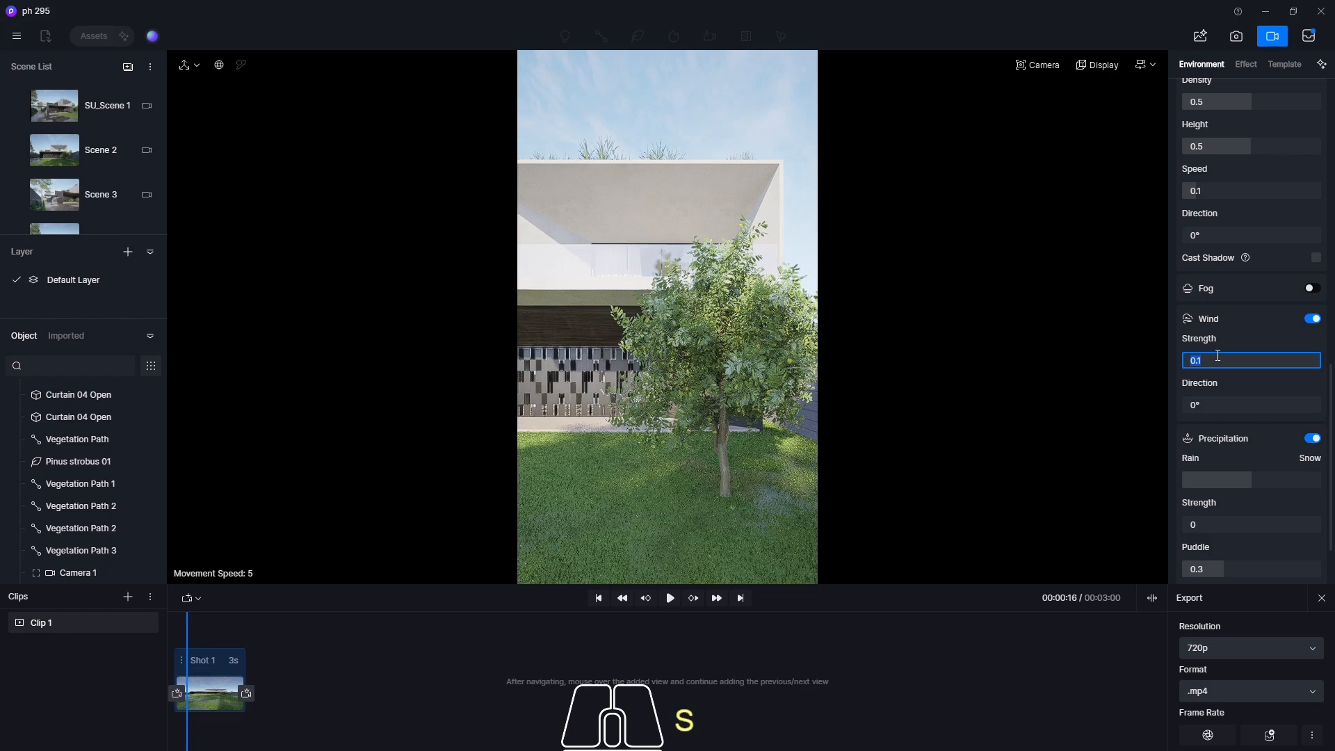
{"action": "type", "text": "1"}
{"action": "key", "text": "Return"}
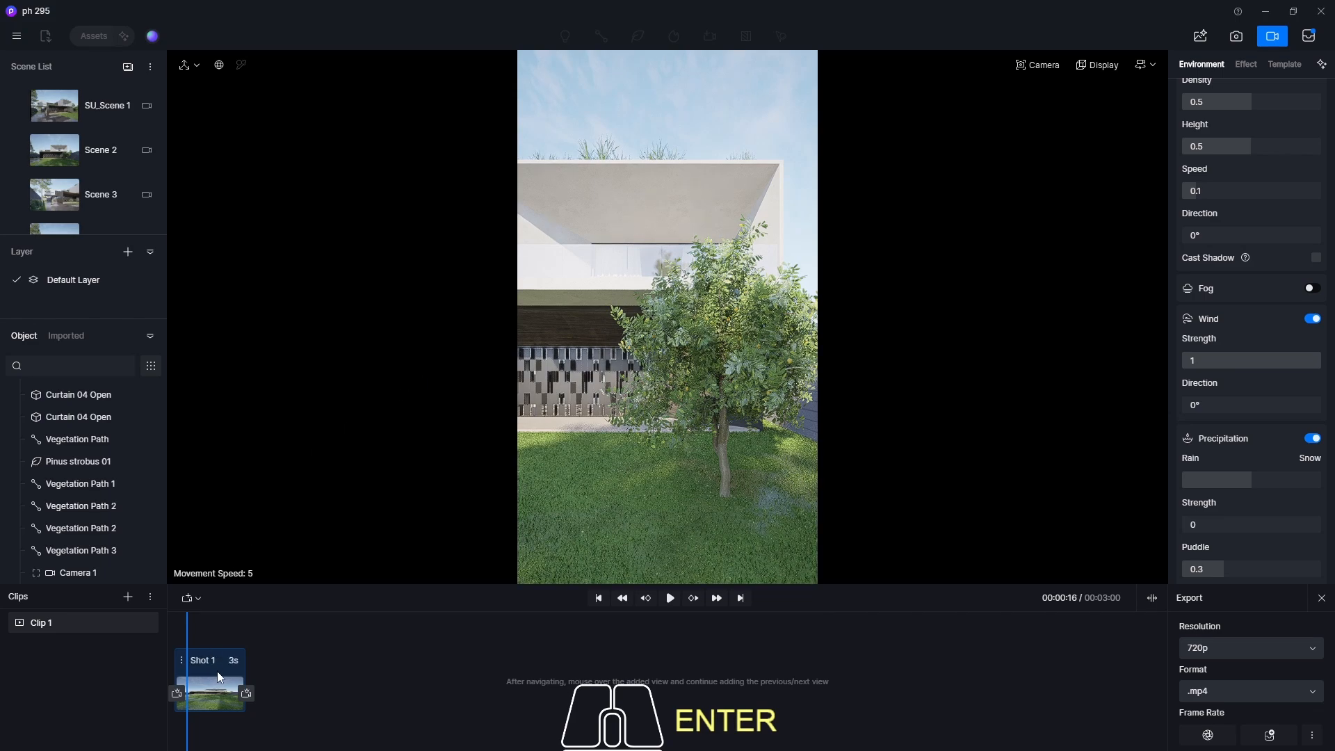
Enable depth of field with the focus on the foreground tree and update Shot 1's first view with this framing.
{"action": "left_click", "coordinate": [233, 728]}
{"action": "left_click", "coordinate": [1029, 65]}
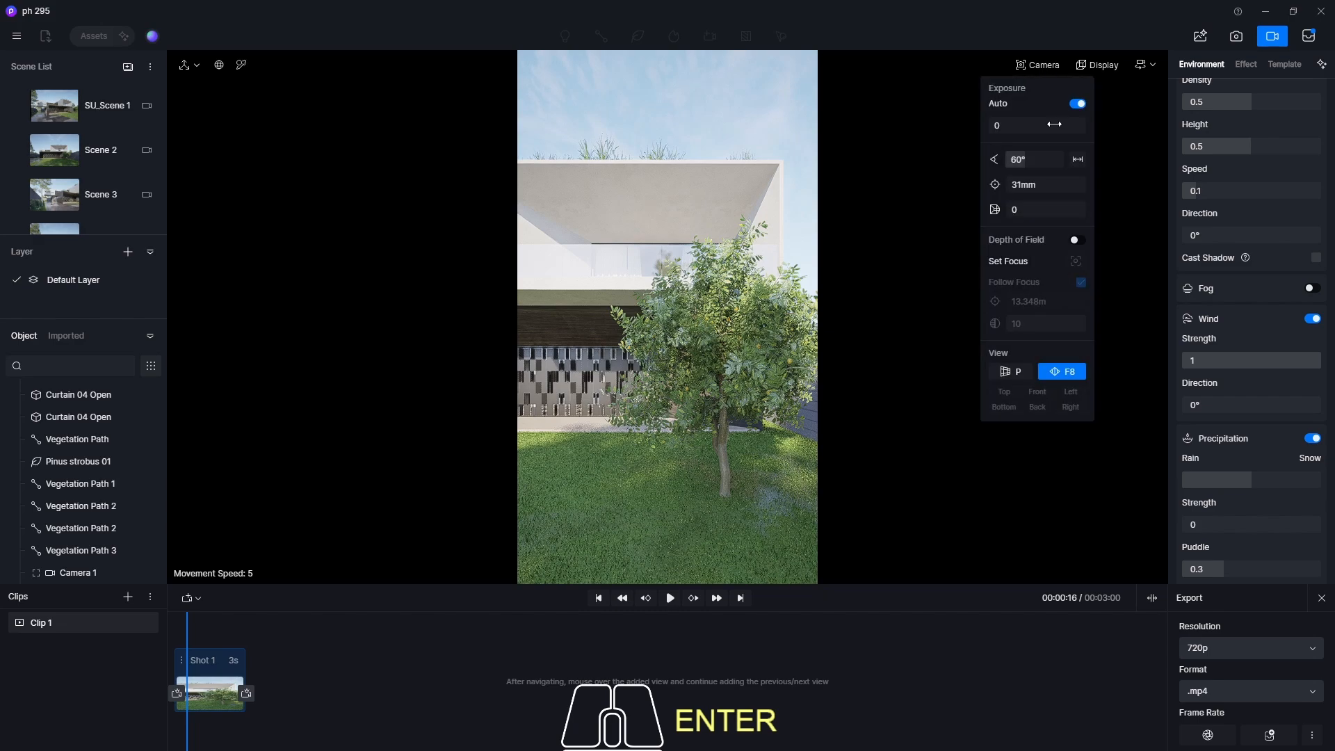
{"action": "left_click", "coordinate": [1080, 241]}
{"action": "left_click", "coordinate": [727, 332]}
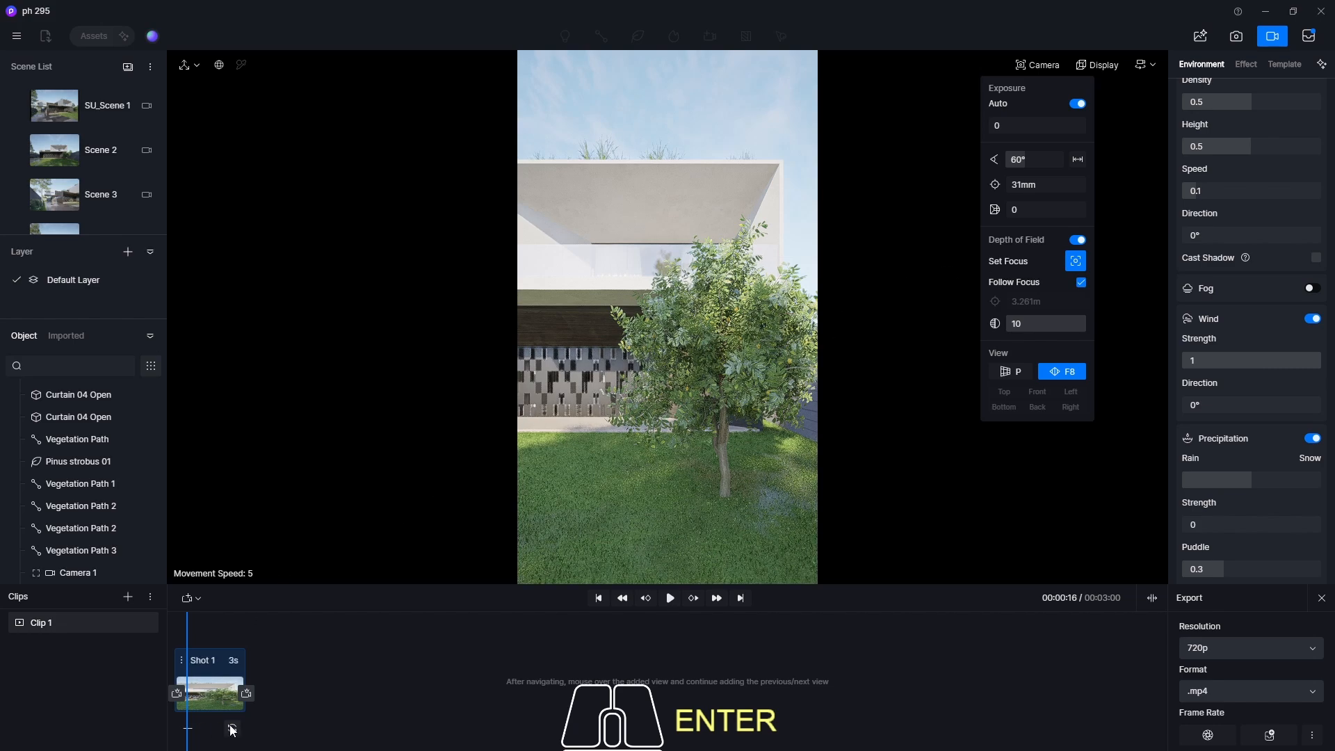
{"action": "left_click", "coordinate": [232, 729]}
Move the camera sideways toward the carport and driveway, focus on the patterned wall, and add this framing as Shot 1's second view.
{"action": "key", "text": "a"}
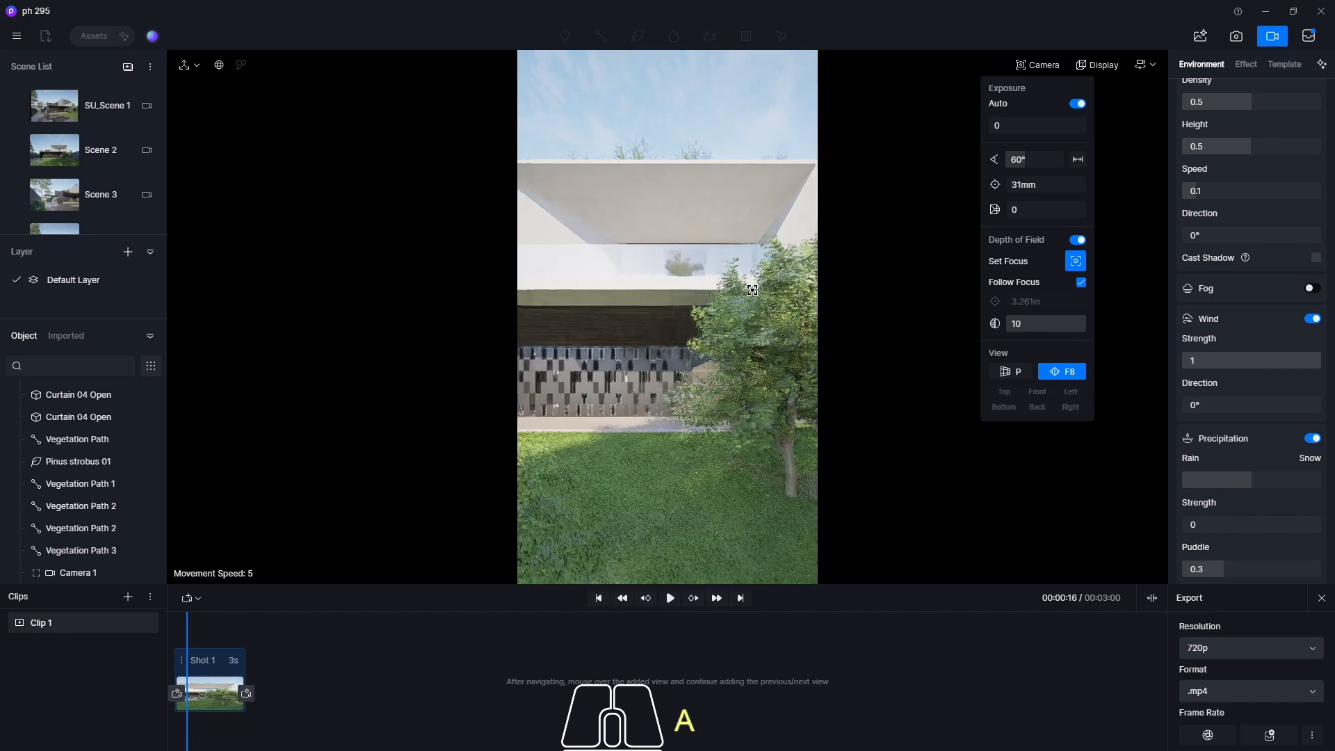
{"action": "key", "text": "a"}
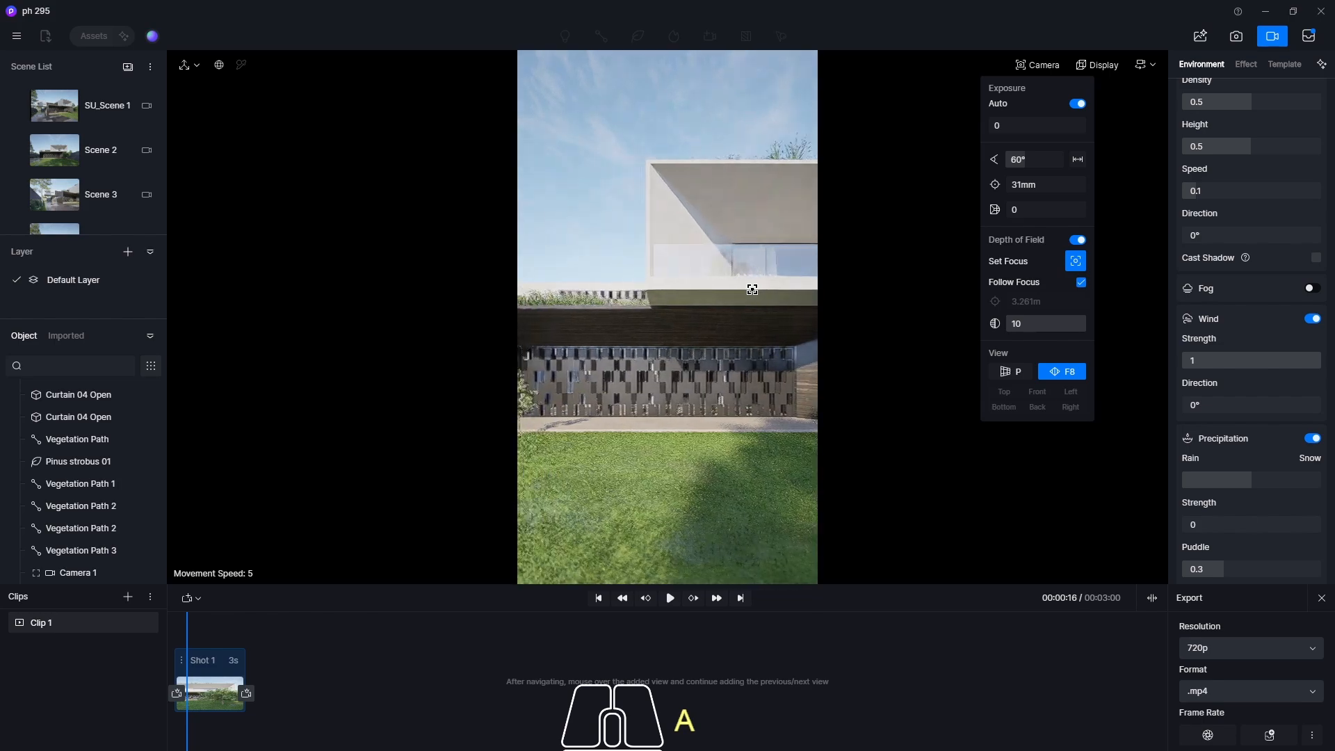
{"action": "key", "text": "d"}
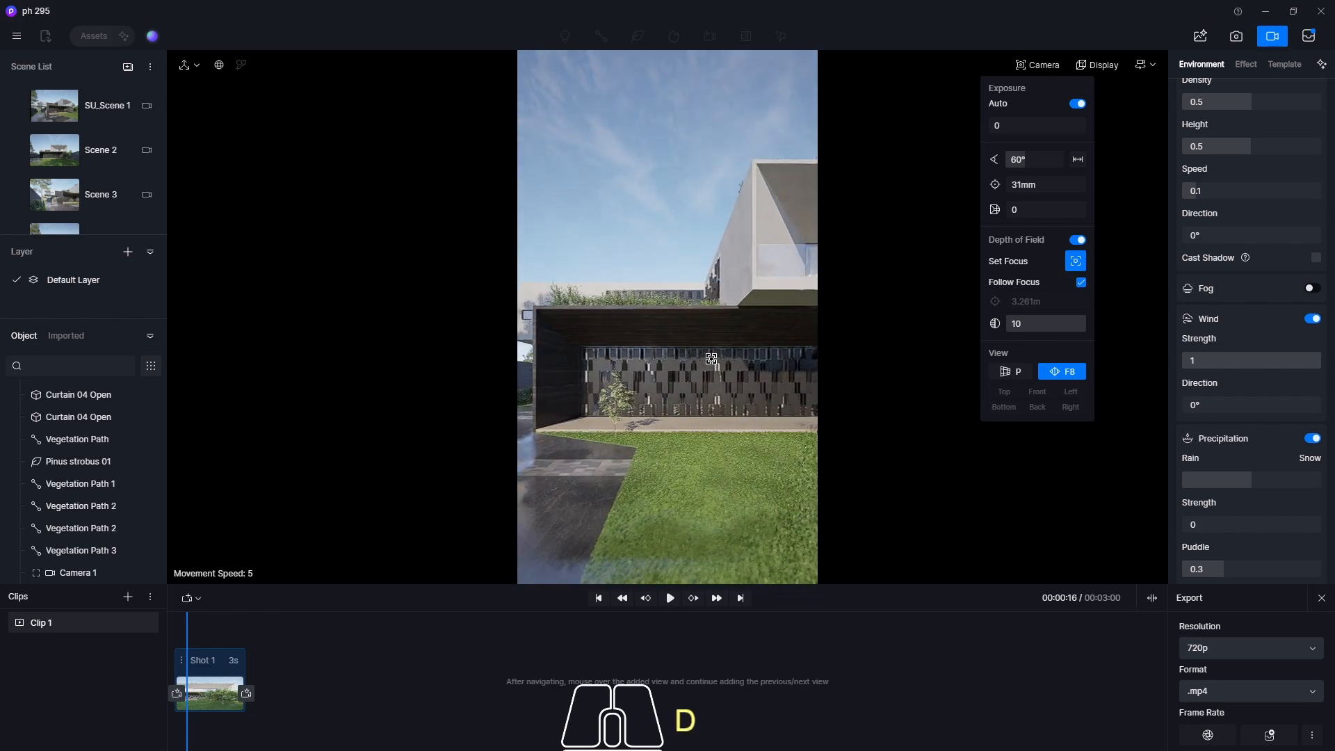
{"action": "key", "text": "a"}
{"action": "left_click", "coordinate": [701, 364]}
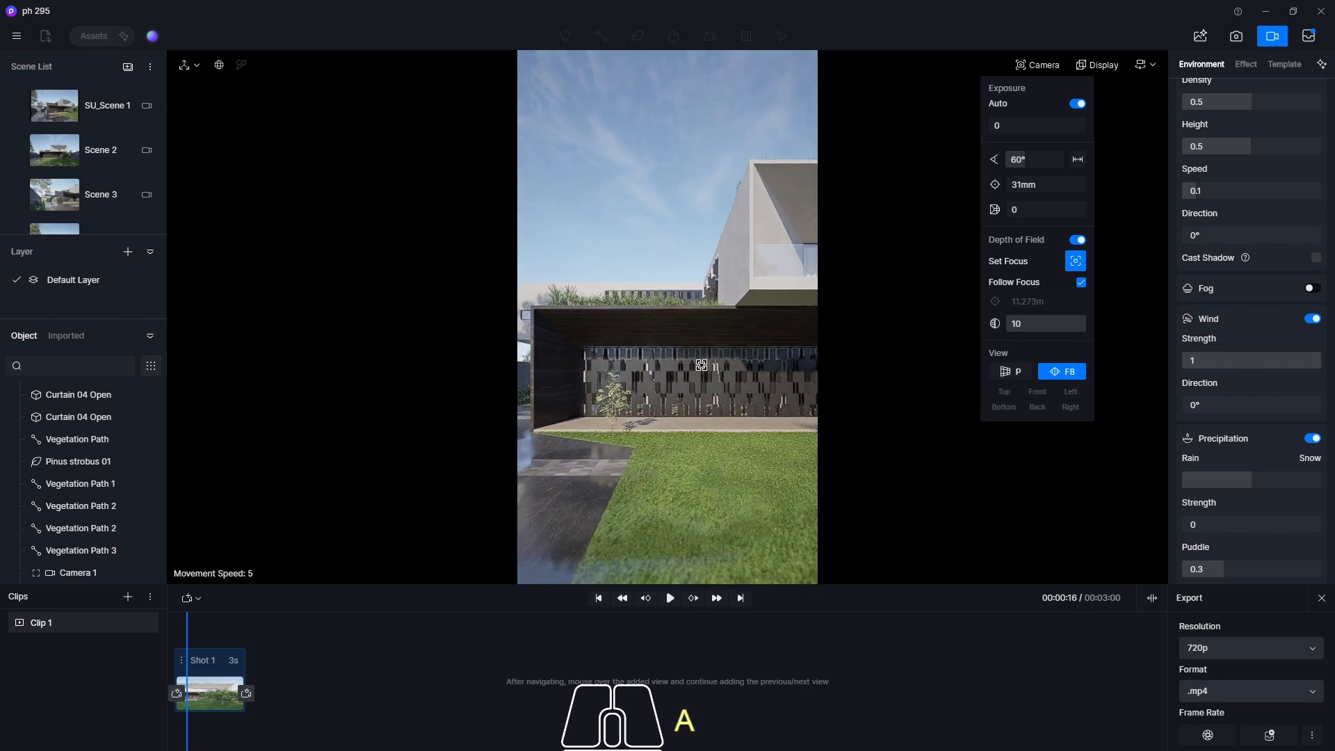
{"action": "left_click", "coordinate": [696, 371]}
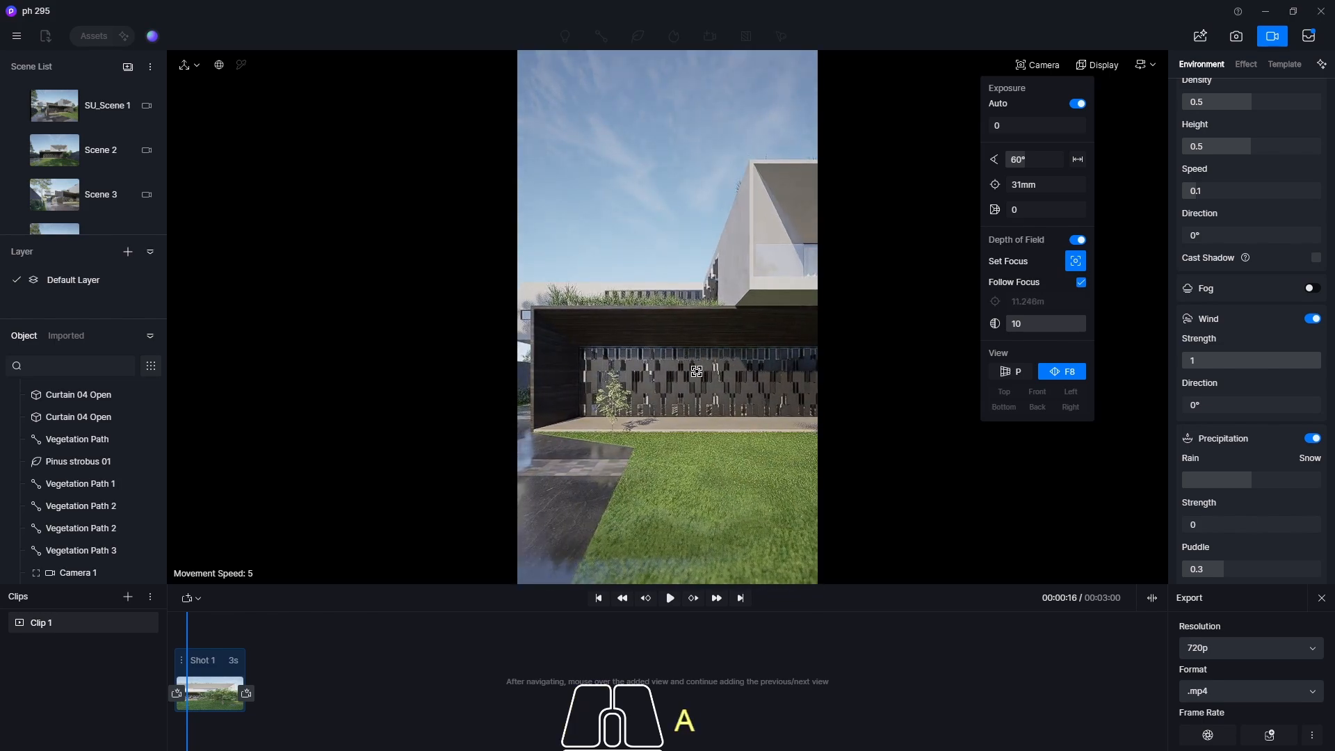
{"action": "left_click", "coordinate": [246, 694]}
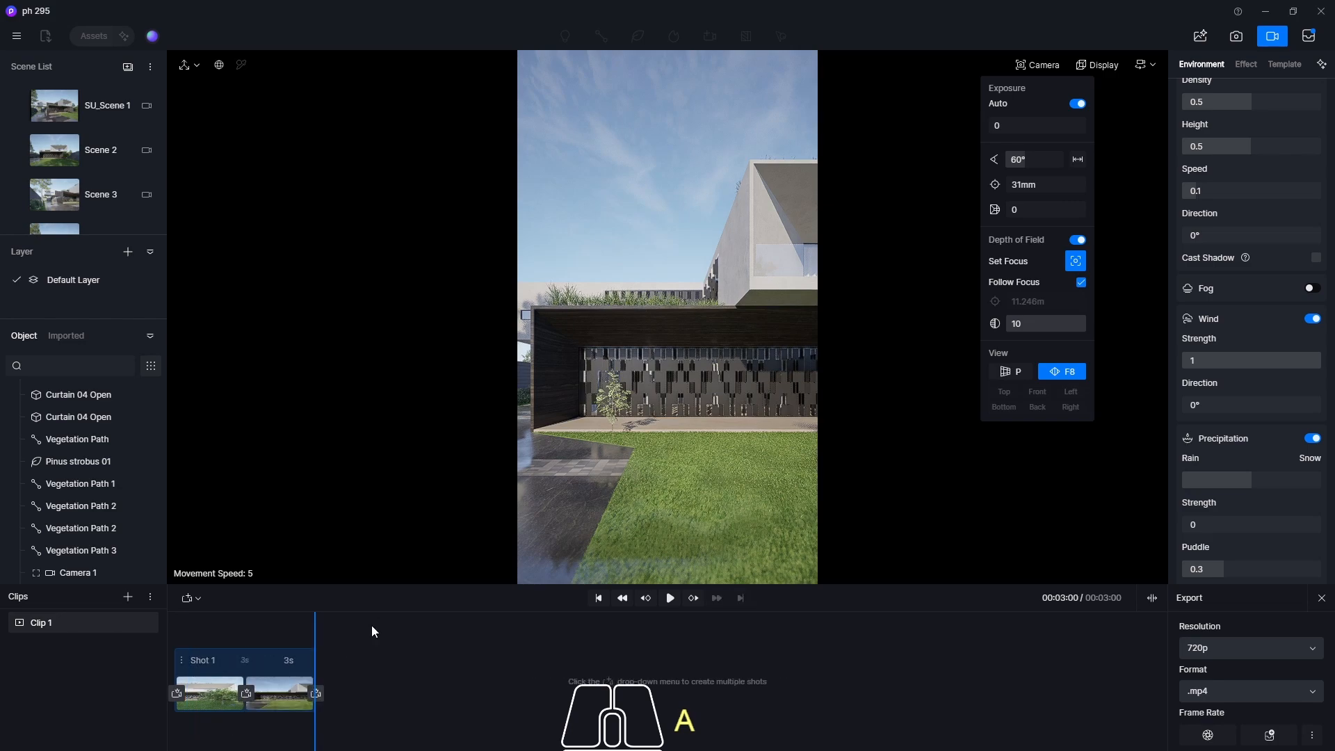
Set Shot 1's duration to 5 seconds and return the playhead to the start of the timeline.
{"action": "left_click", "coordinate": [292, 661]}
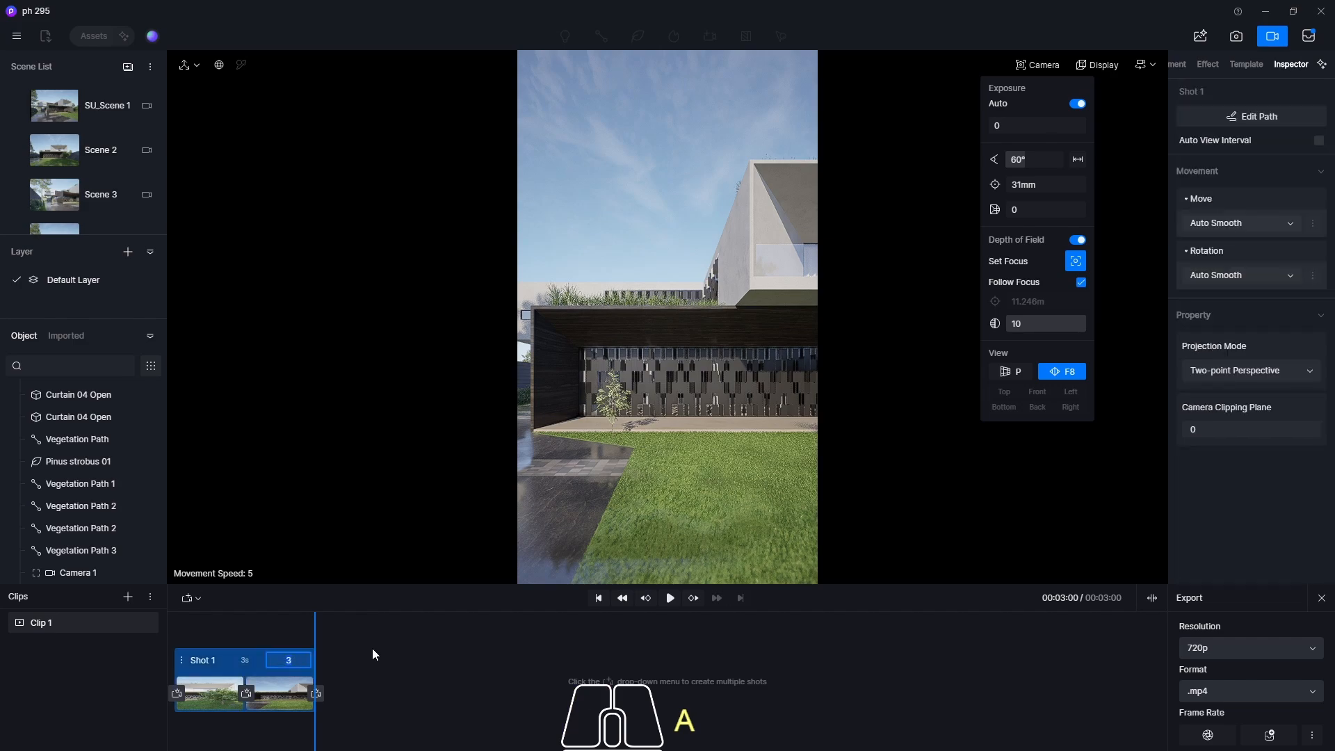
{"action": "type", "text": "5"}
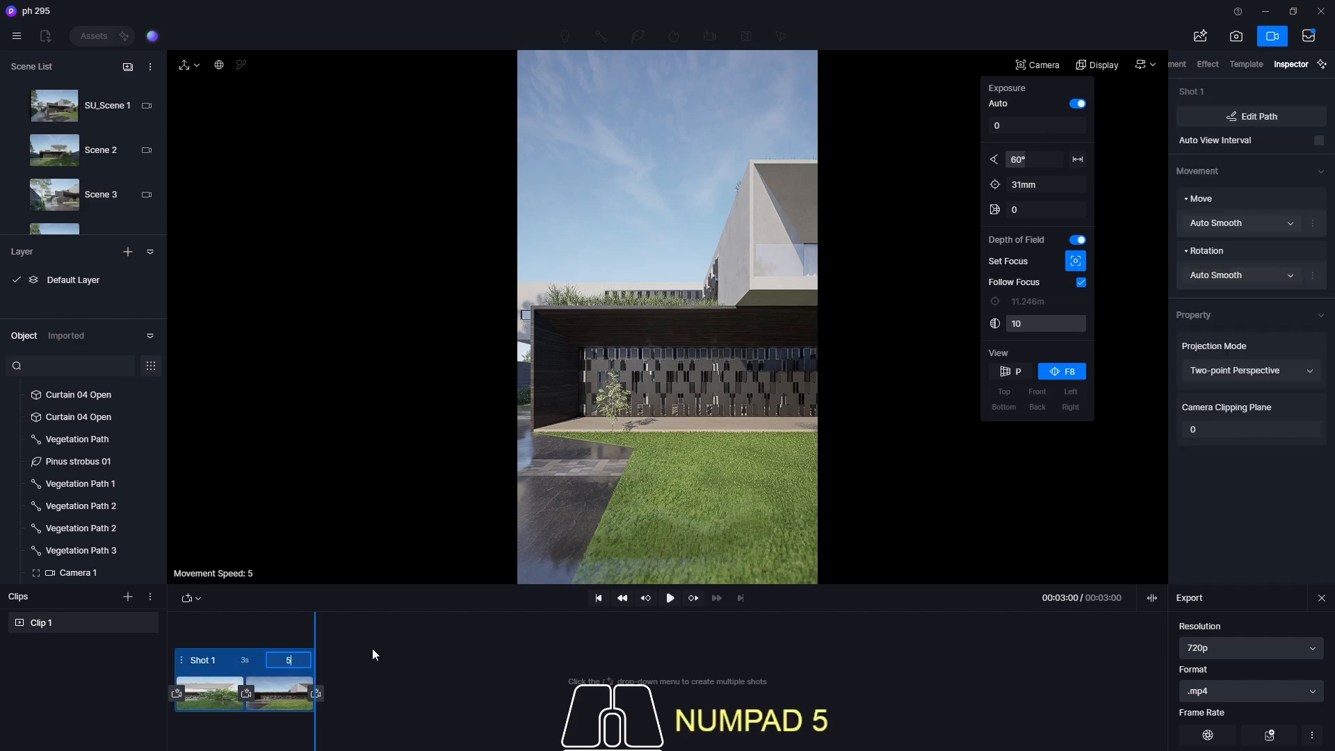
{"action": "key", "text": "Return"}
{"action": "left_click_drag", "start_coordinate": [260, 620], "coordinate": [154, 620]}
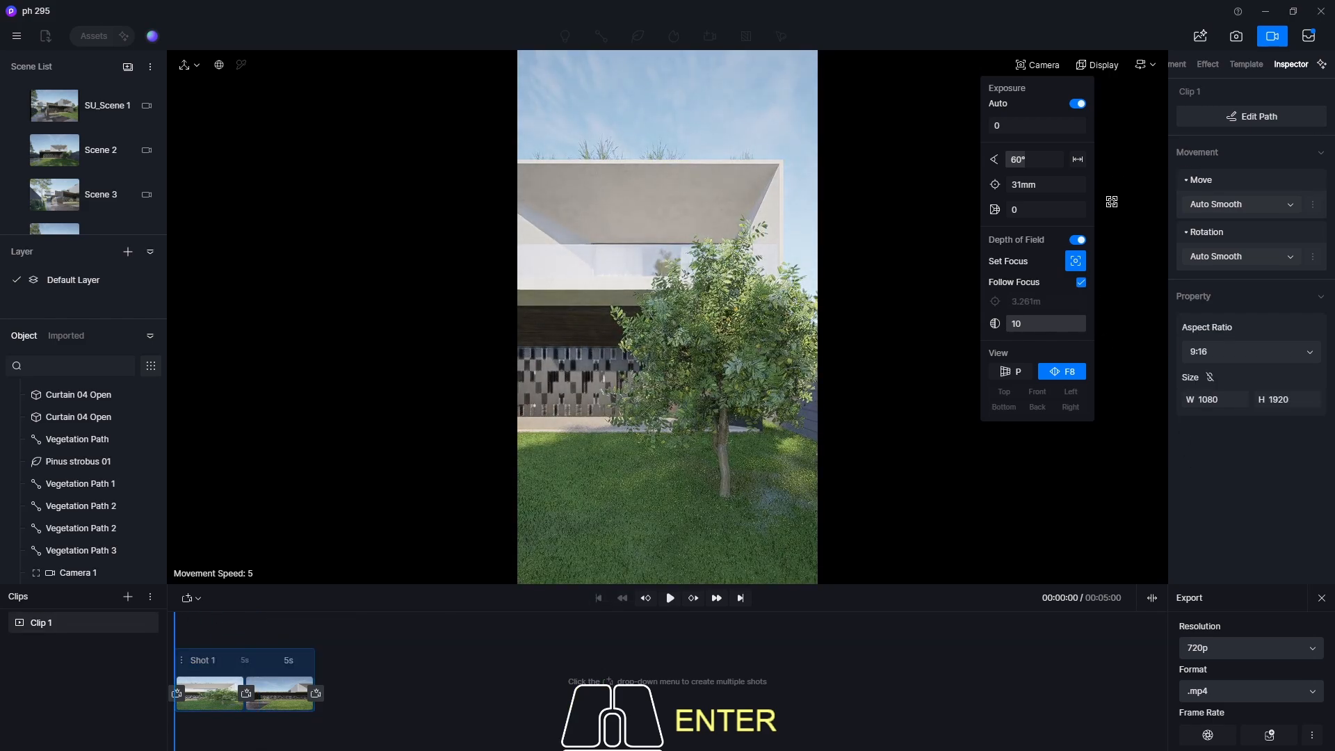
{"action": "key", "text": "Escape"}
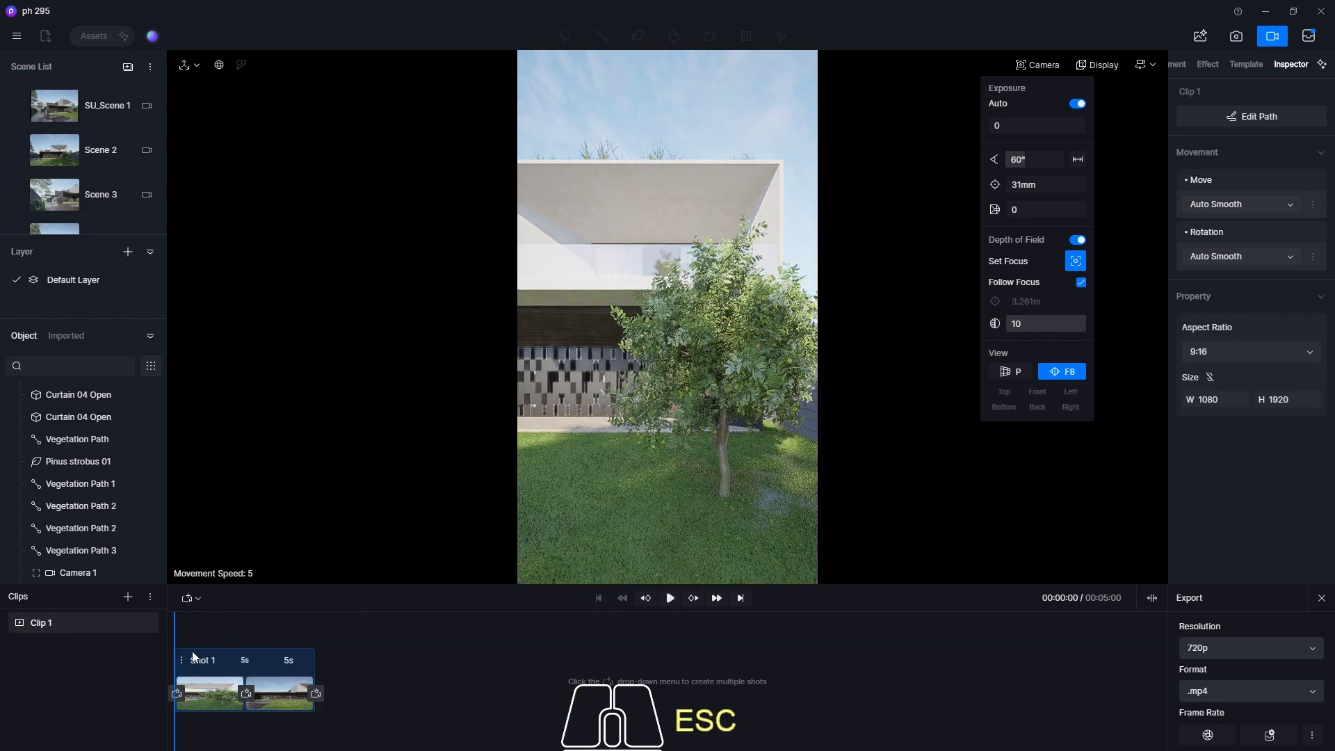
Set Shot 1's move interpolation to Linear and play the animation.
{"action": "left_click", "coordinate": [194, 656]}
{"action": "left_click", "coordinate": [1244, 221]}
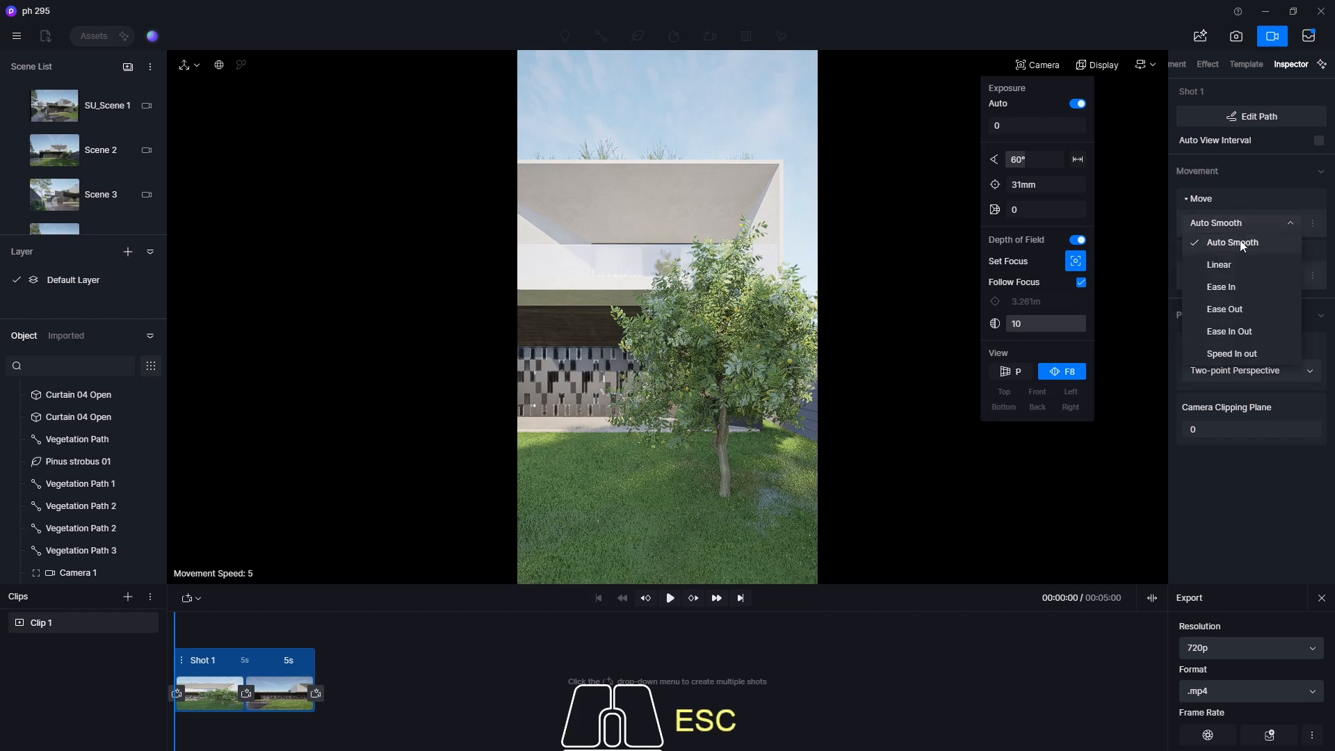
{"action": "left_click", "coordinate": [1219, 264]}
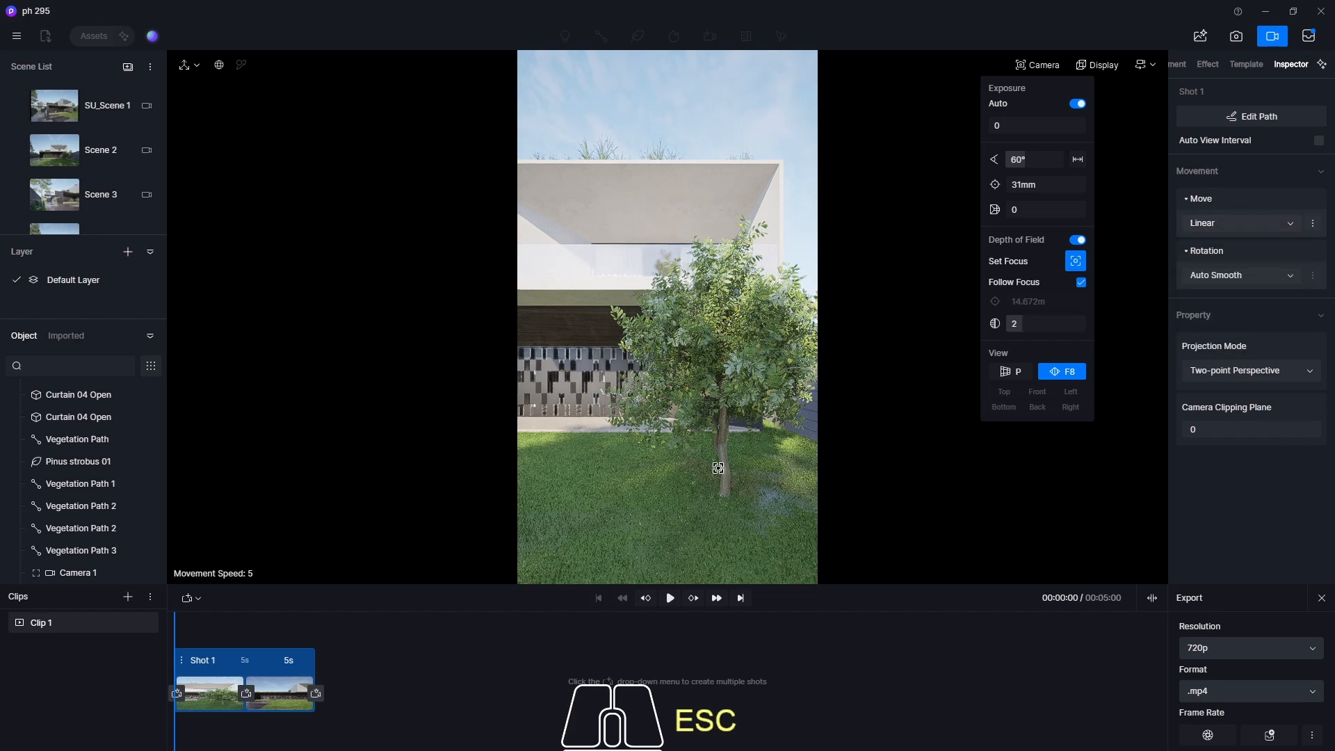
{"action": "left_click", "coordinate": [670, 598]}
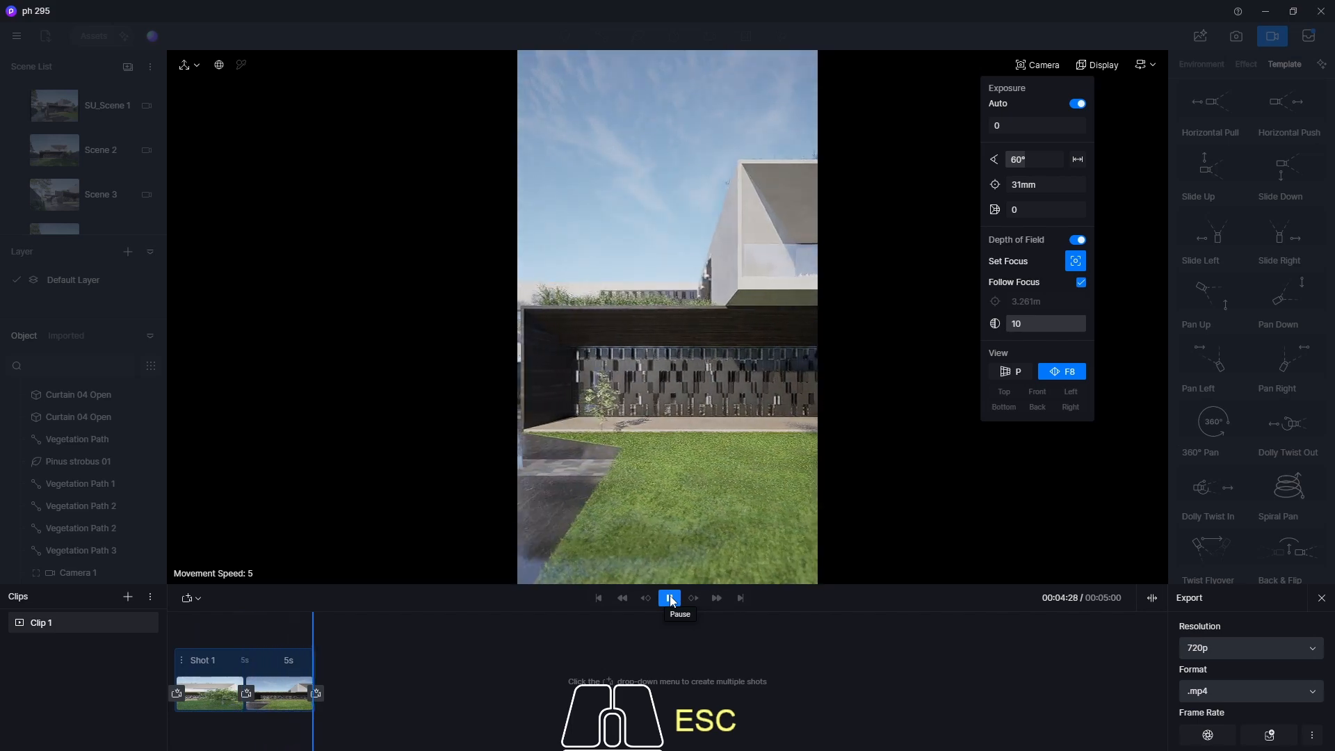
Recall Scene 3, leave the video editor, and create a new camera from that view.
{"action": "left_click", "coordinate": [289, 680]}
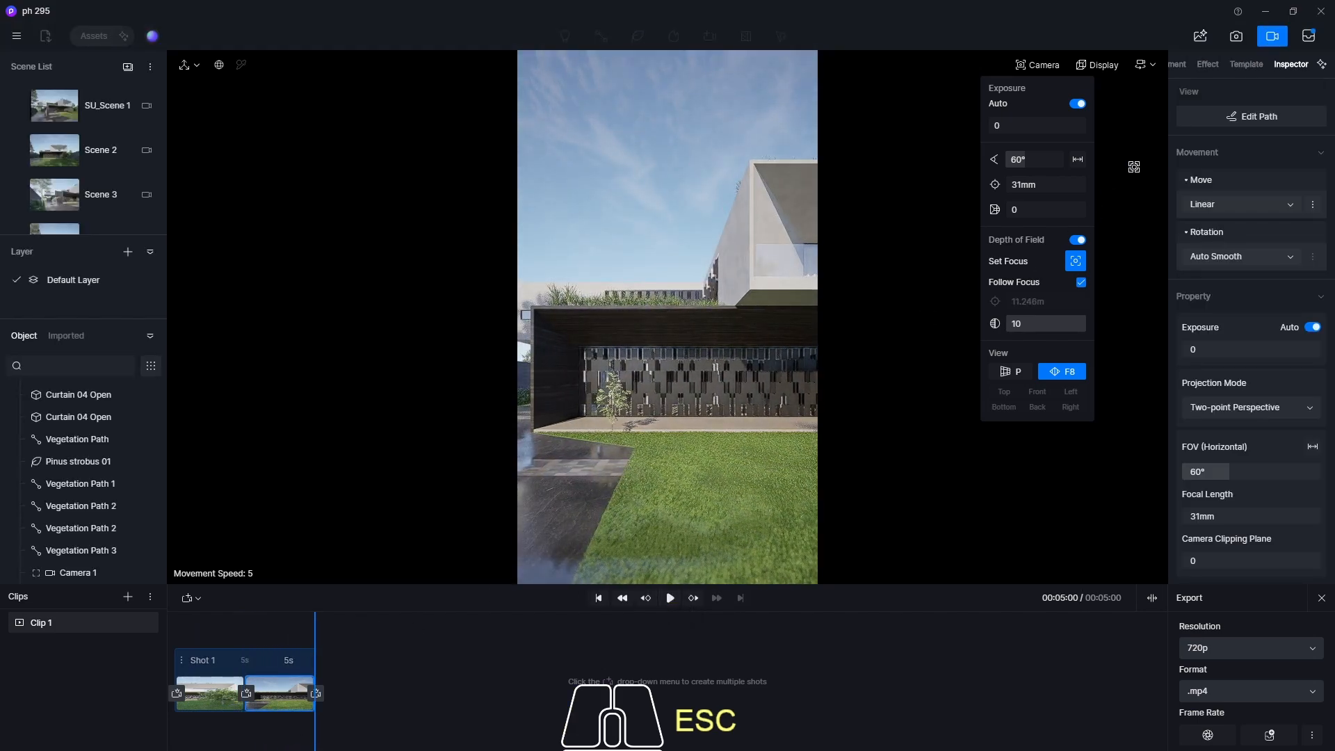
{"action": "left_click", "coordinate": [1178, 65]}
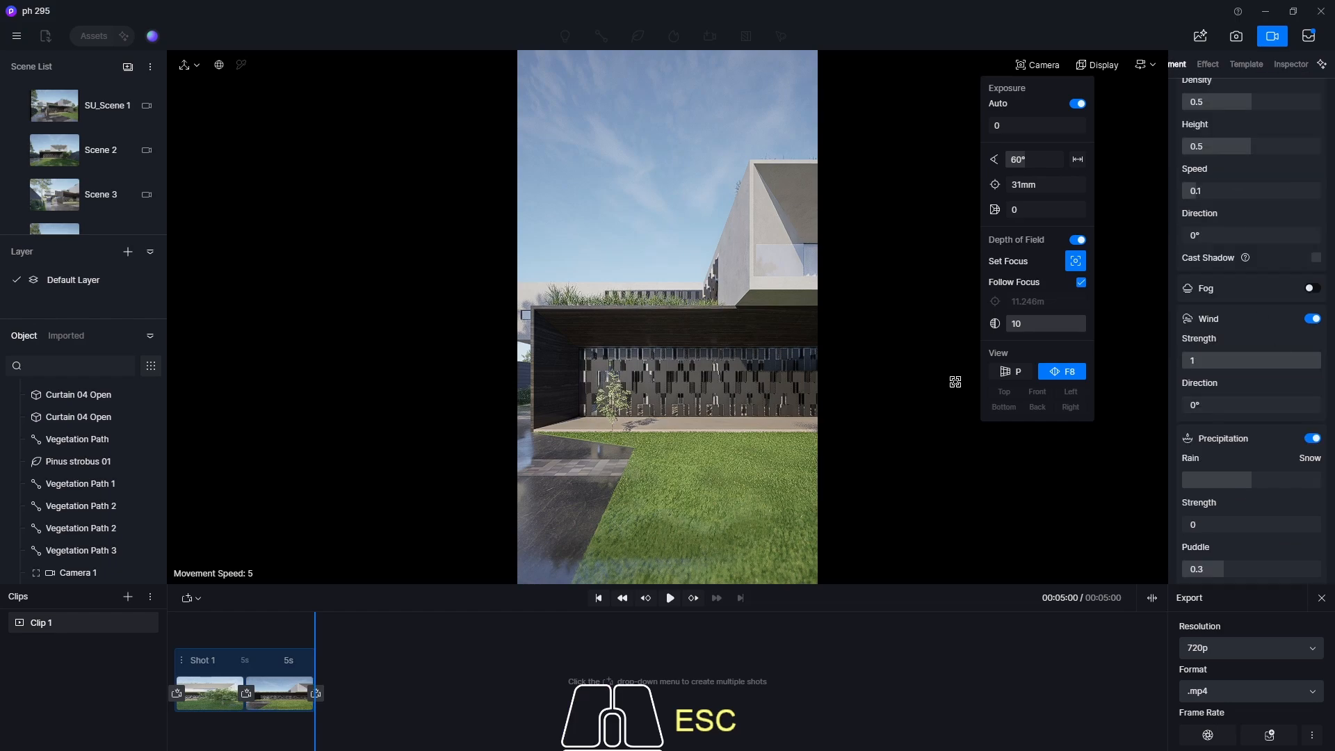
{"action": "left_click", "coordinate": [67, 199]}
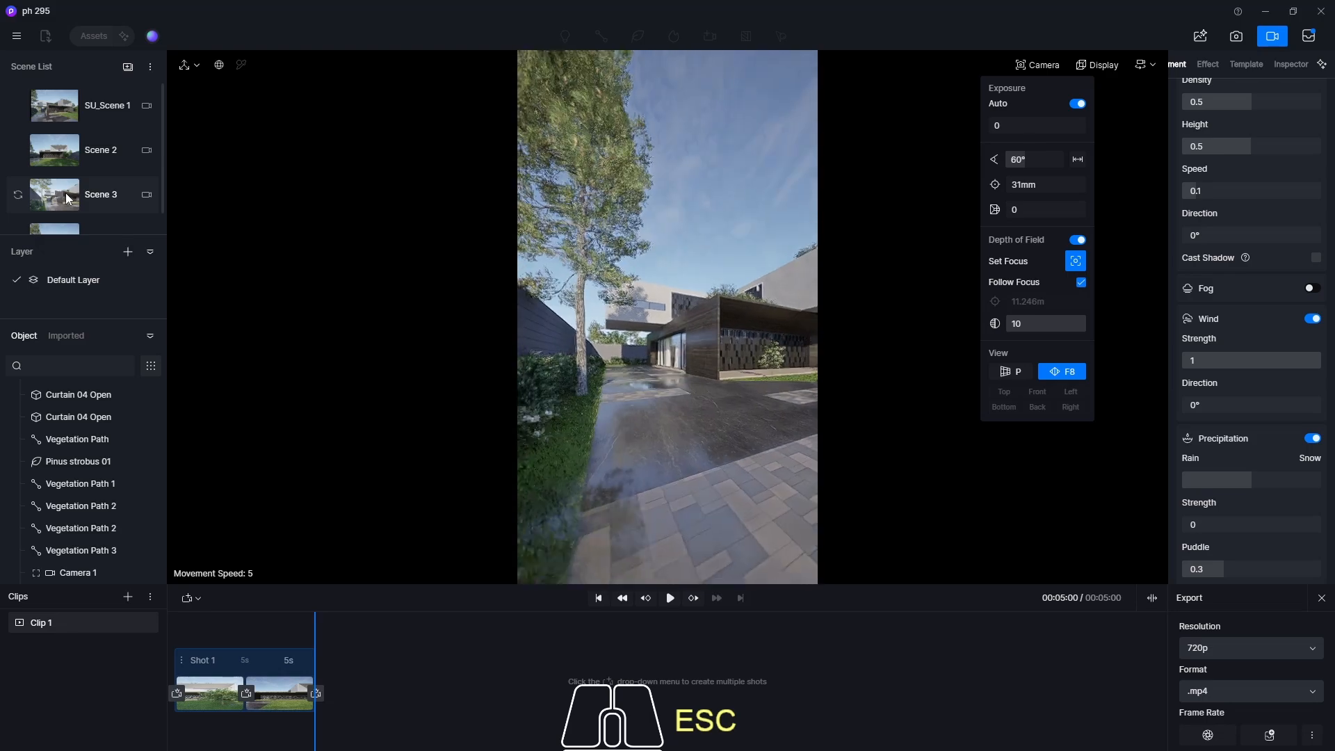
{"action": "key", "text": "Escape"}
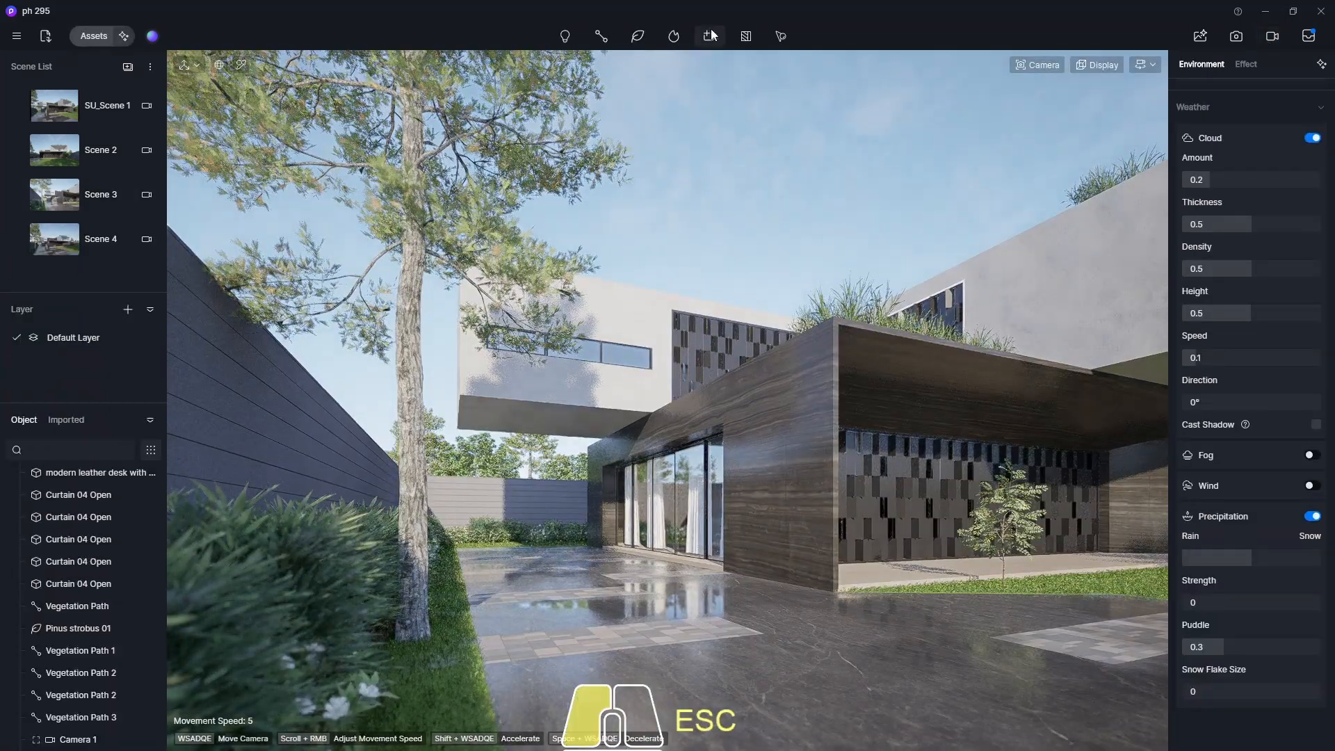
{"action": "left_click", "coordinate": [672, 37]}
{"action": "left_click", "coordinate": [703, 82]}
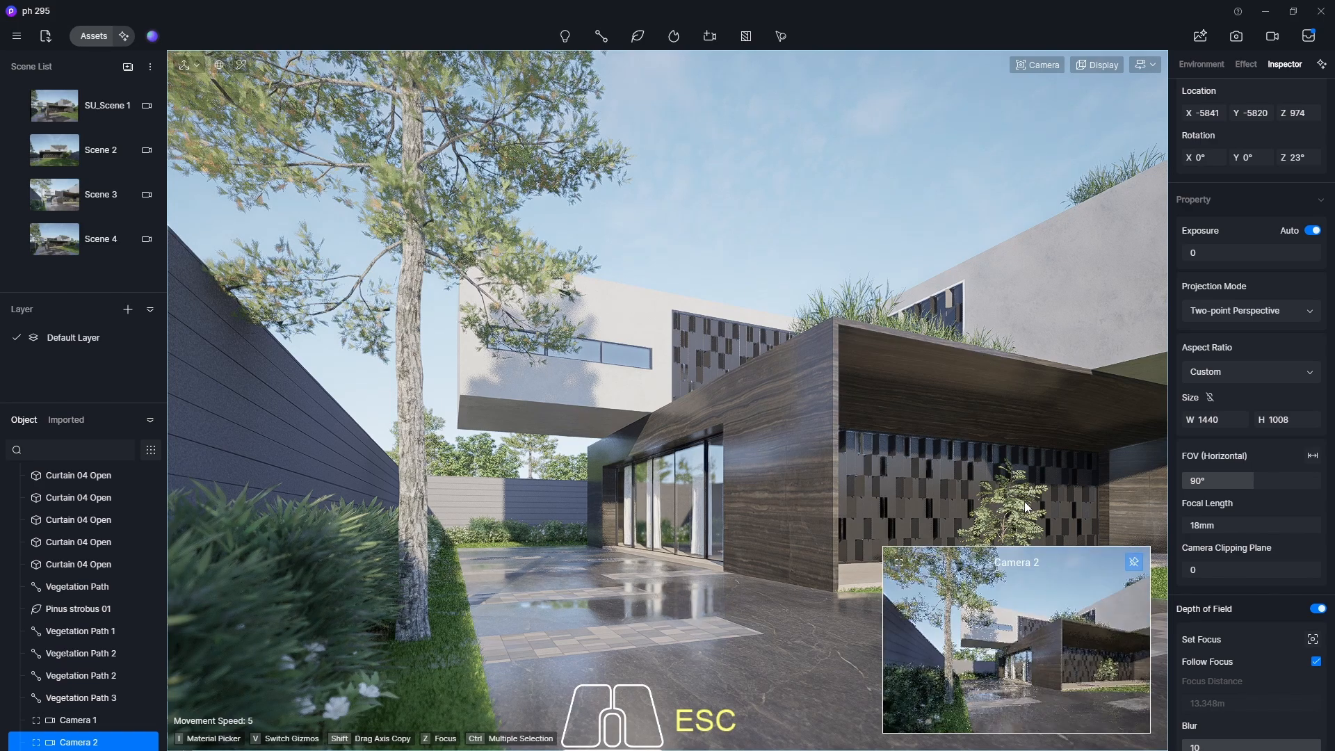
Set the new camera's aspect ratio to 9:16.
{"action": "scroll", "coordinate": [1251, 417], "scroll_direction": "down", "scroll_amount": 2}
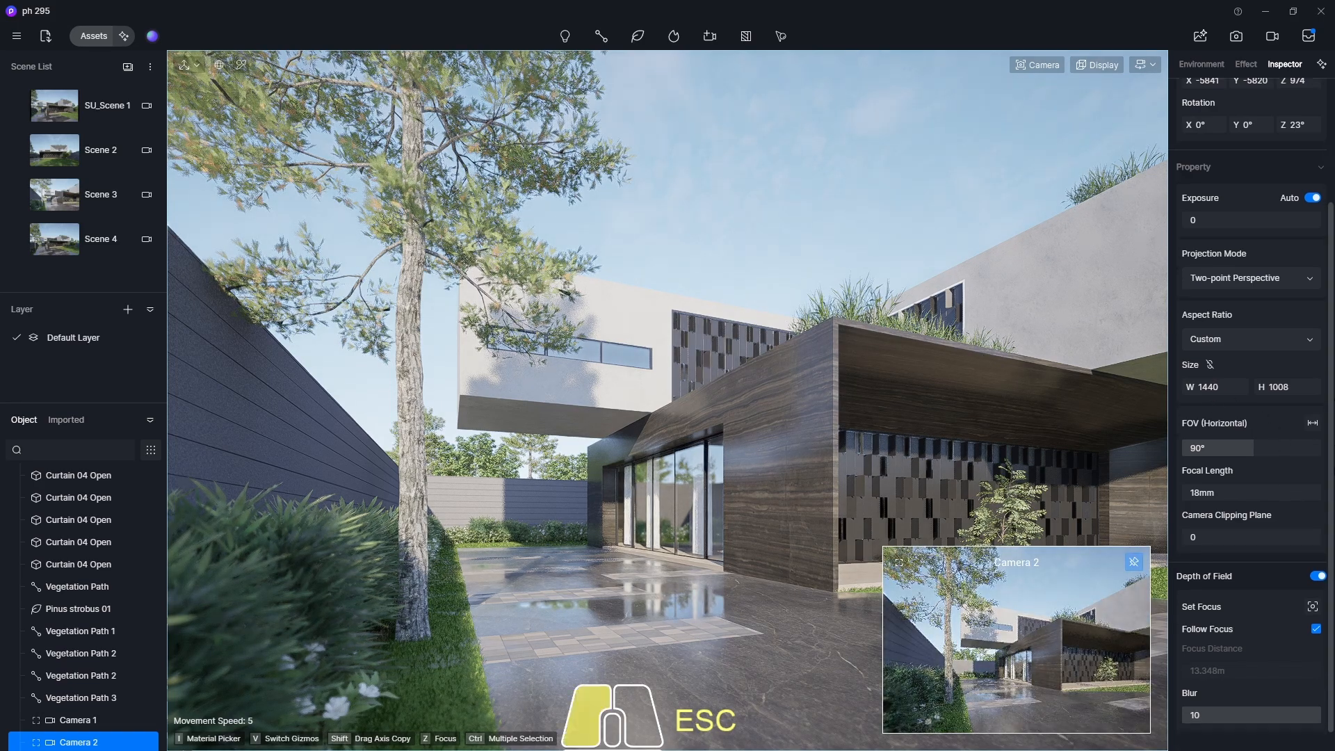
{"action": "scroll", "coordinate": [1224, 418], "scroll_direction": "up", "scroll_amount": 4}
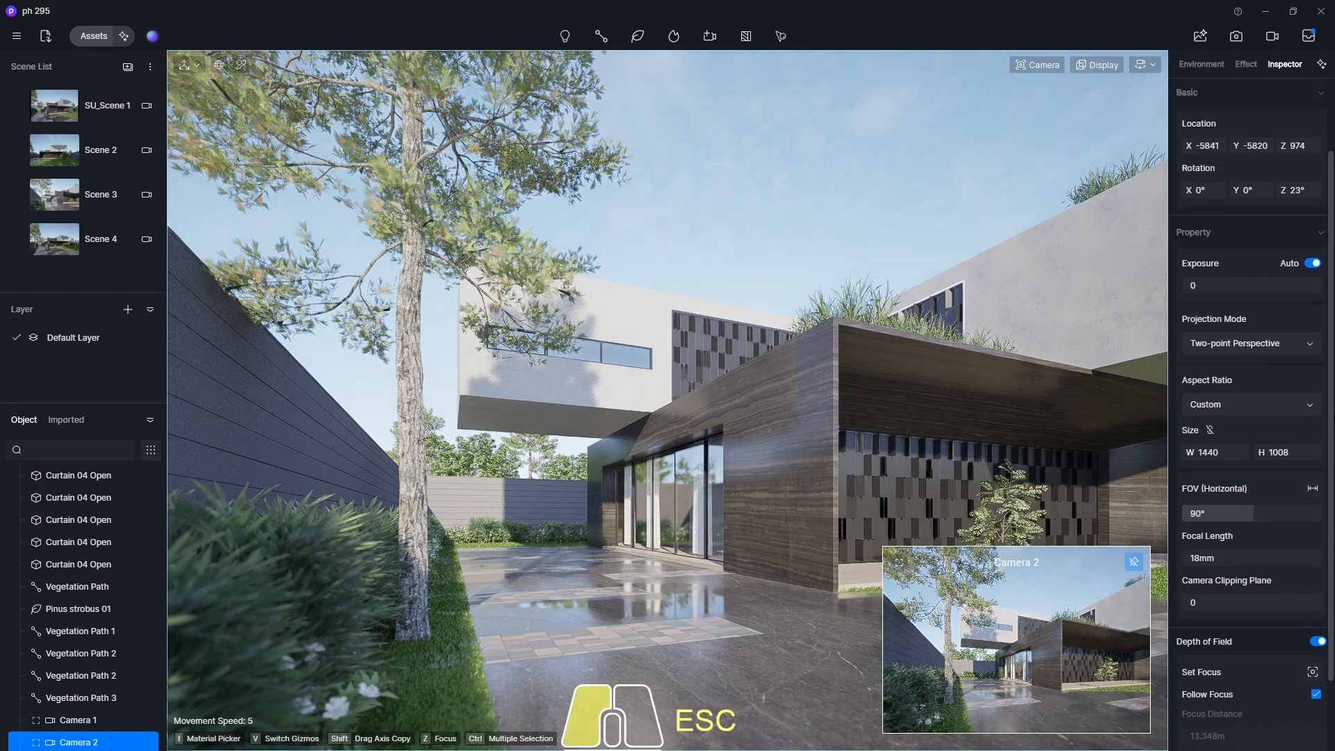
{"action": "left_click", "coordinate": [1224, 438]}
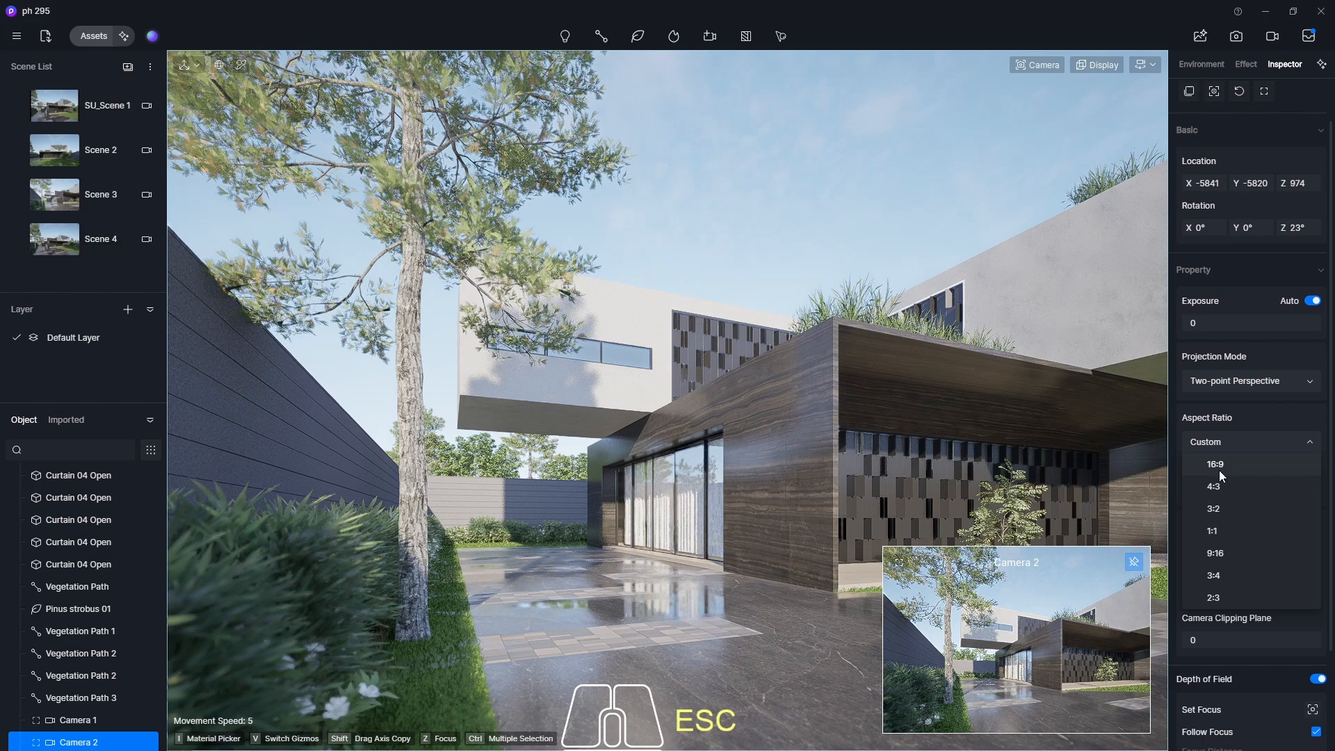
{"action": "left_click", "coordinate": [1233, 554]}
Reopen the video editor, add a second clip, and start its Shot 1 from Camera 2's view.
{"action": "left_click", "coordinate": [1272, 37]}
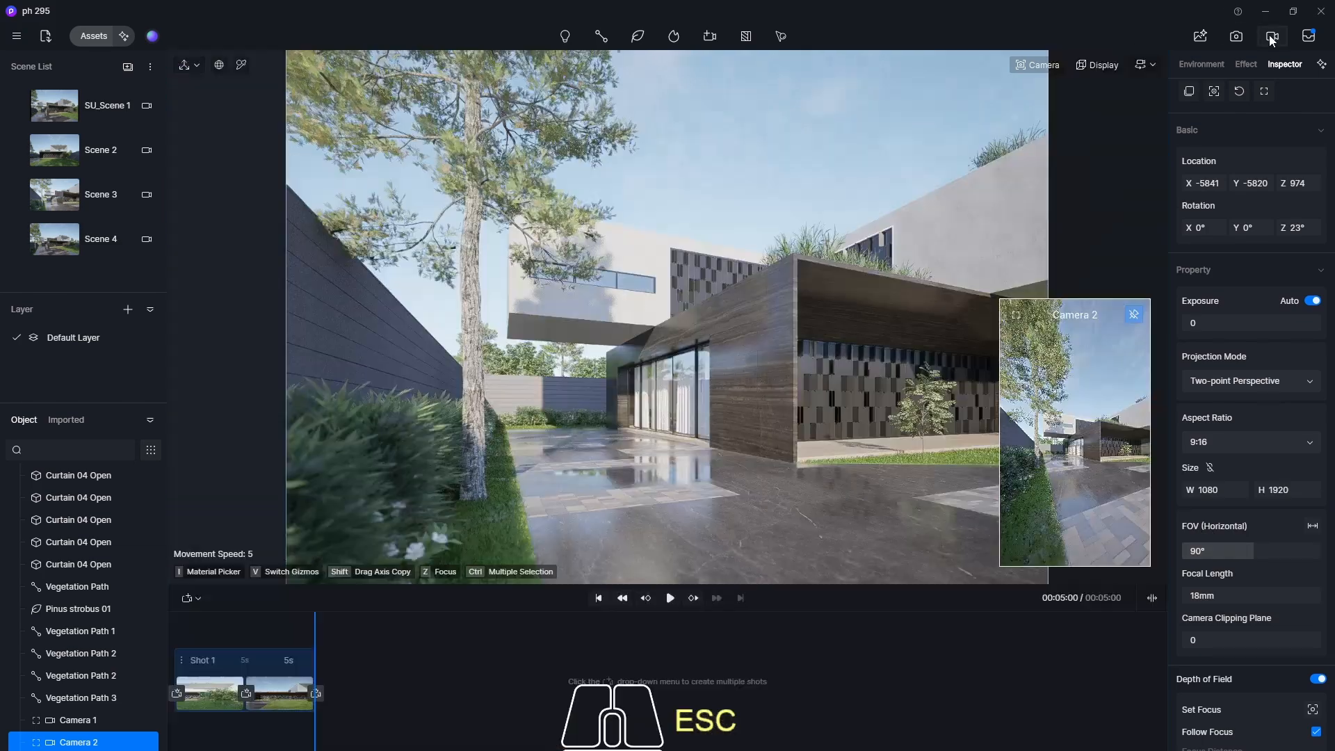
{"action": "left_click", "coordinate": [127, 597]}
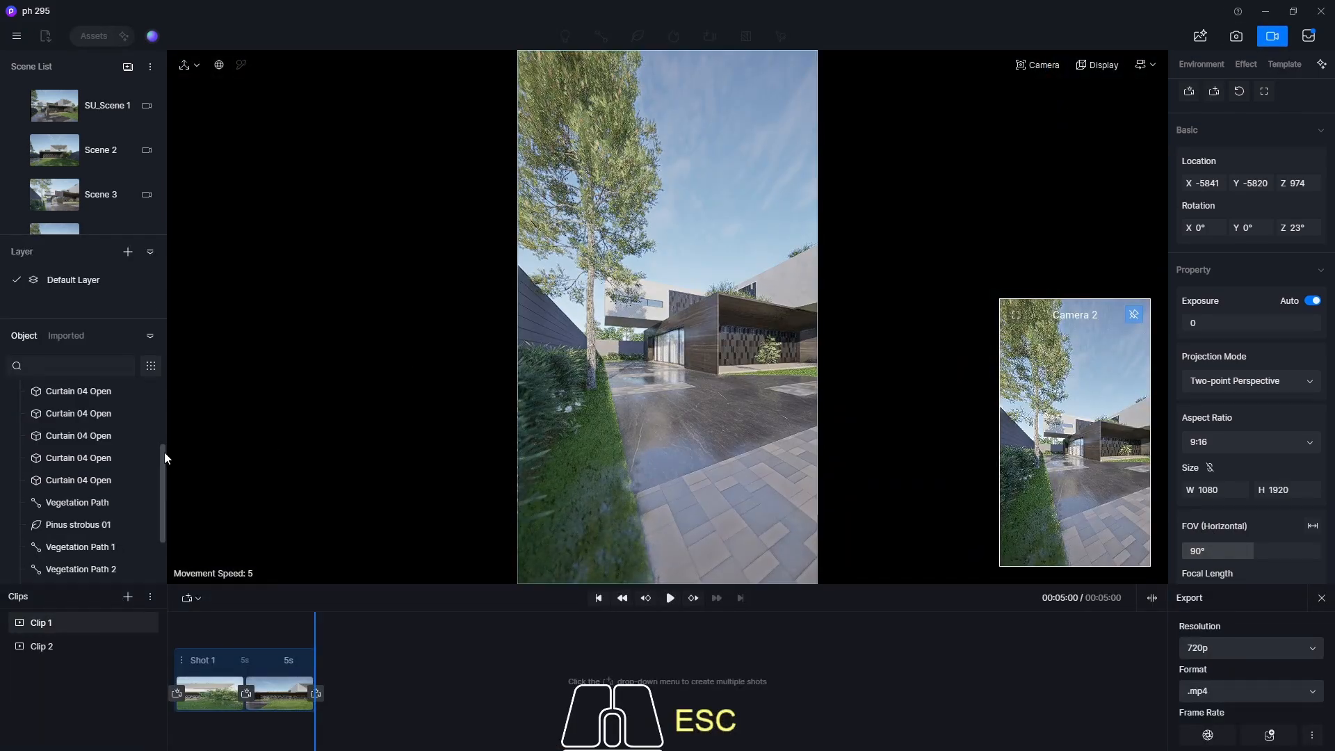
{"action": "left_click", "coordinate": [48, 646]}
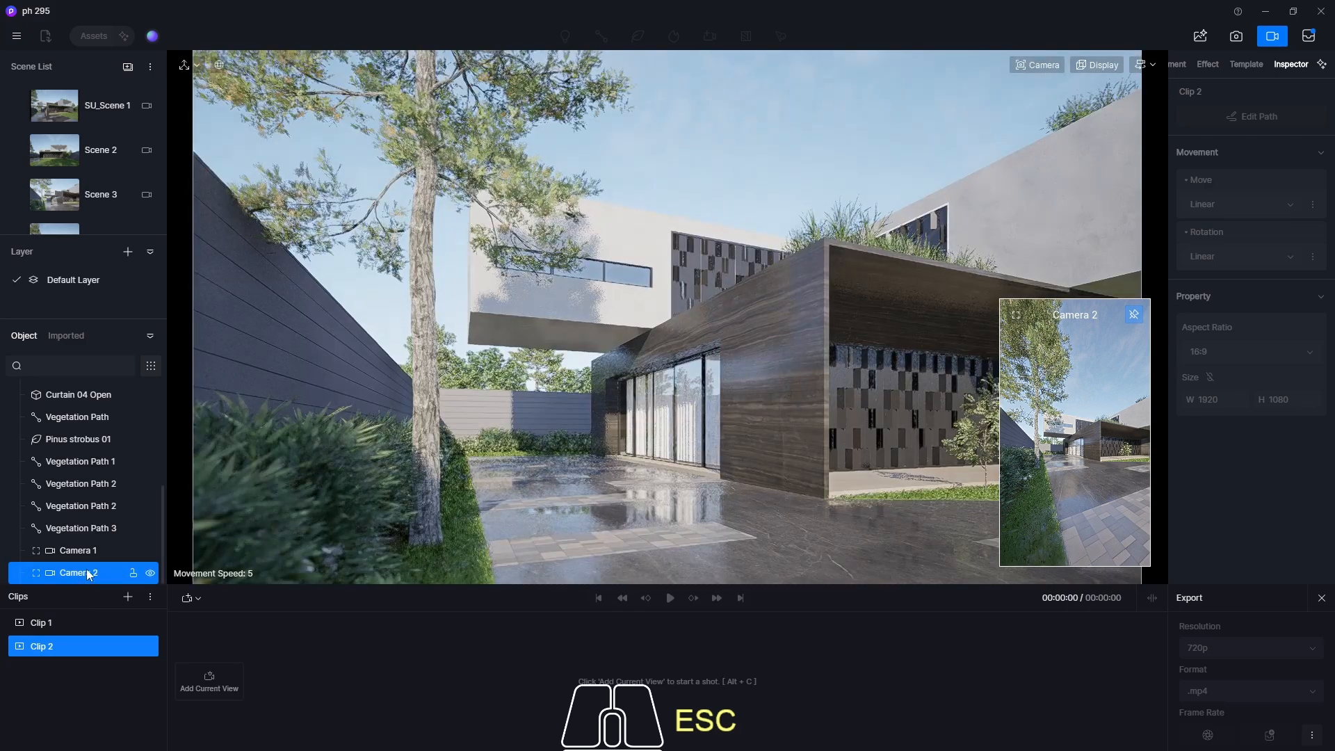
{"action": "left_click", "coordinate": [86, 572]}
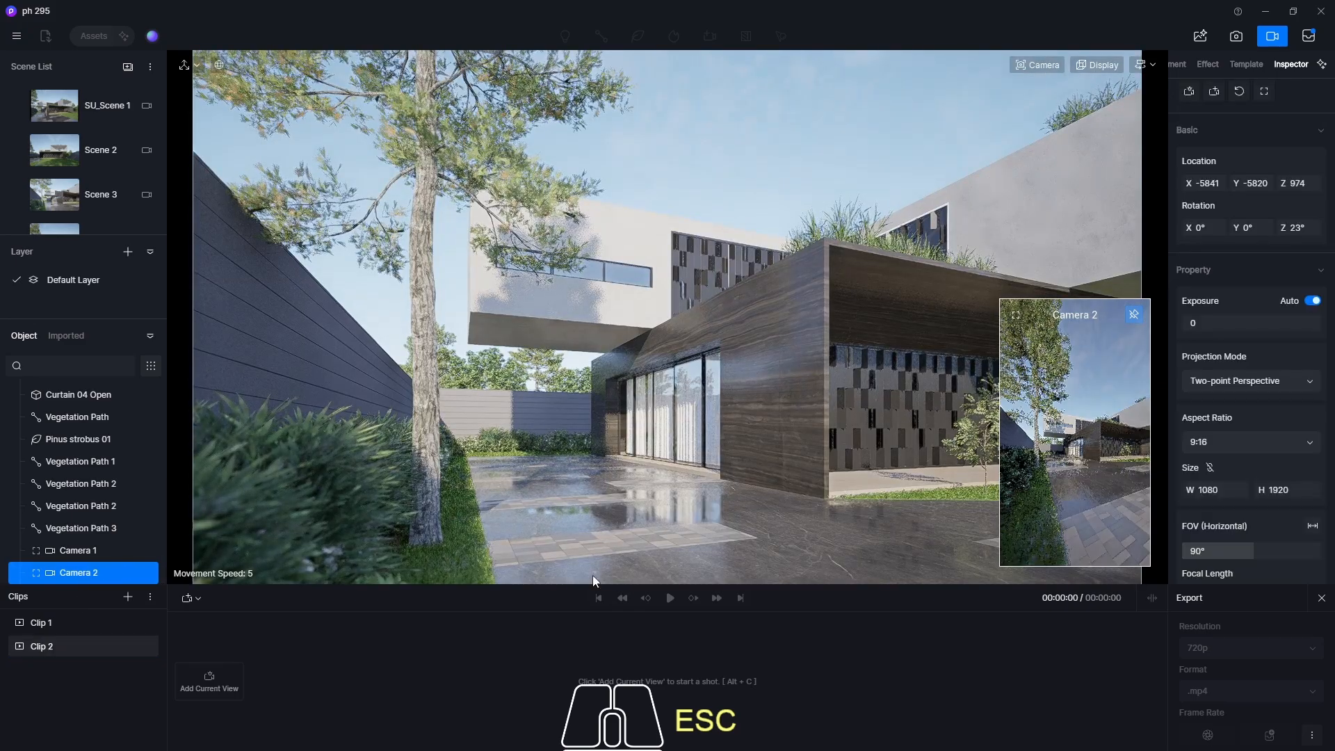
{"action": "left_click", "coordinate": [187, 598]}
{"action": "left_click", "coordinate": [222, 637]}
{"action": "left_click", "coordinate": [670, 598]}
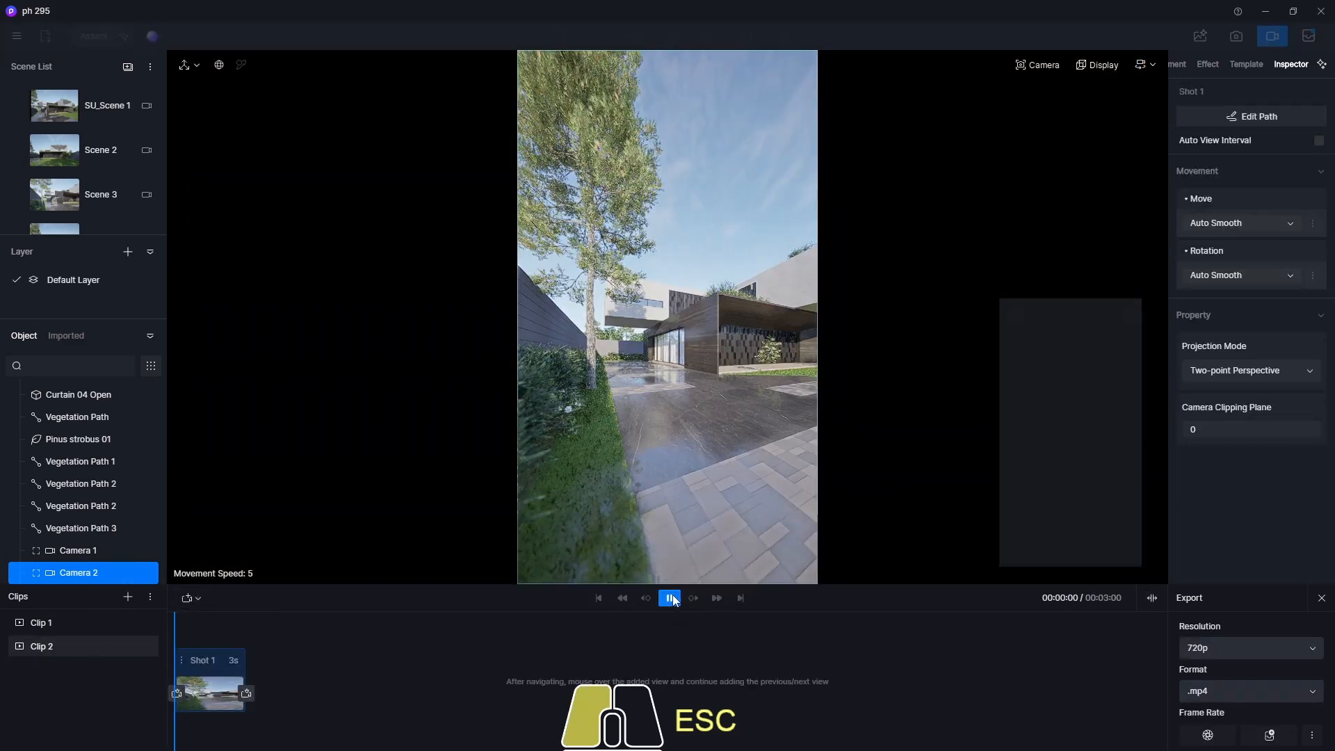
{"action": "key", "text": "Escape"}
Try a 60° field of view for the camera and settle on 45°.
{"action": "left_click", "coordinate": [1038, 65]}
{"action": "left_click", "coordinate": [1045, 159]}
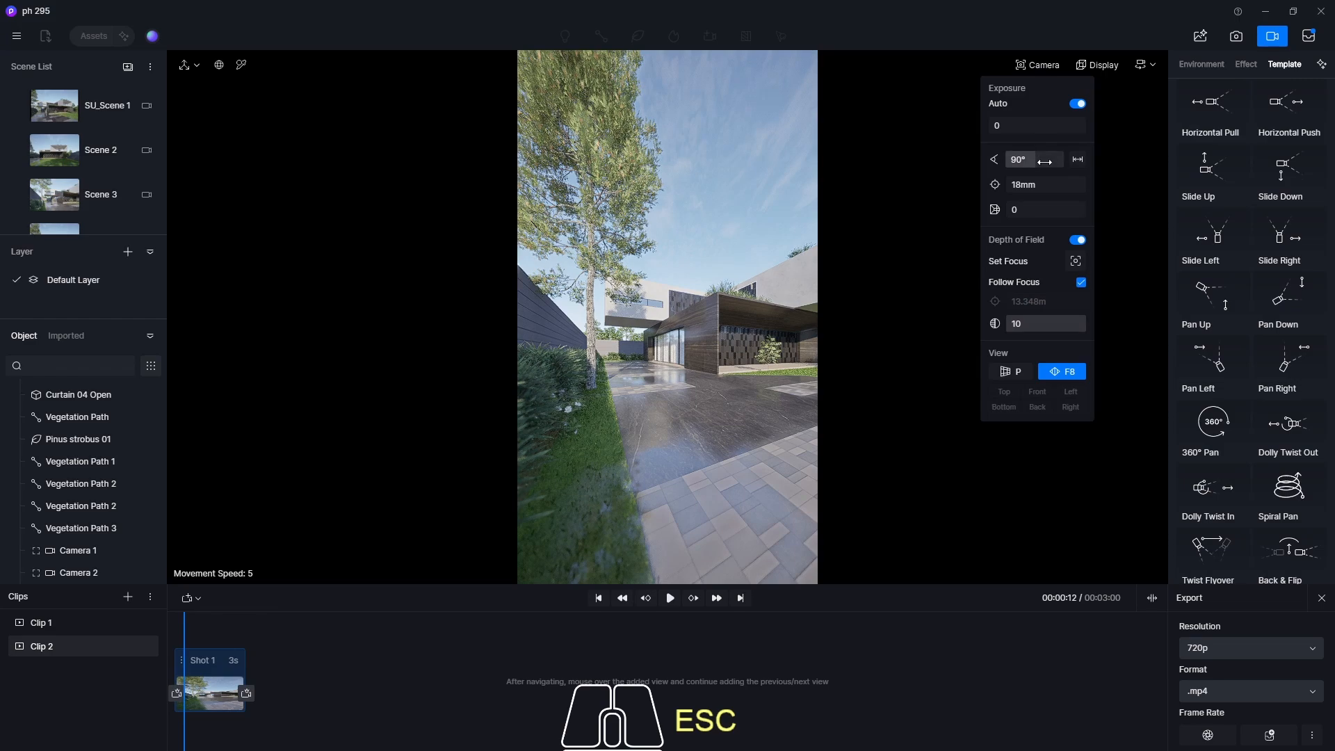
{"action": "type", "text": "60"}
{"action": "key", "text": "Return"}
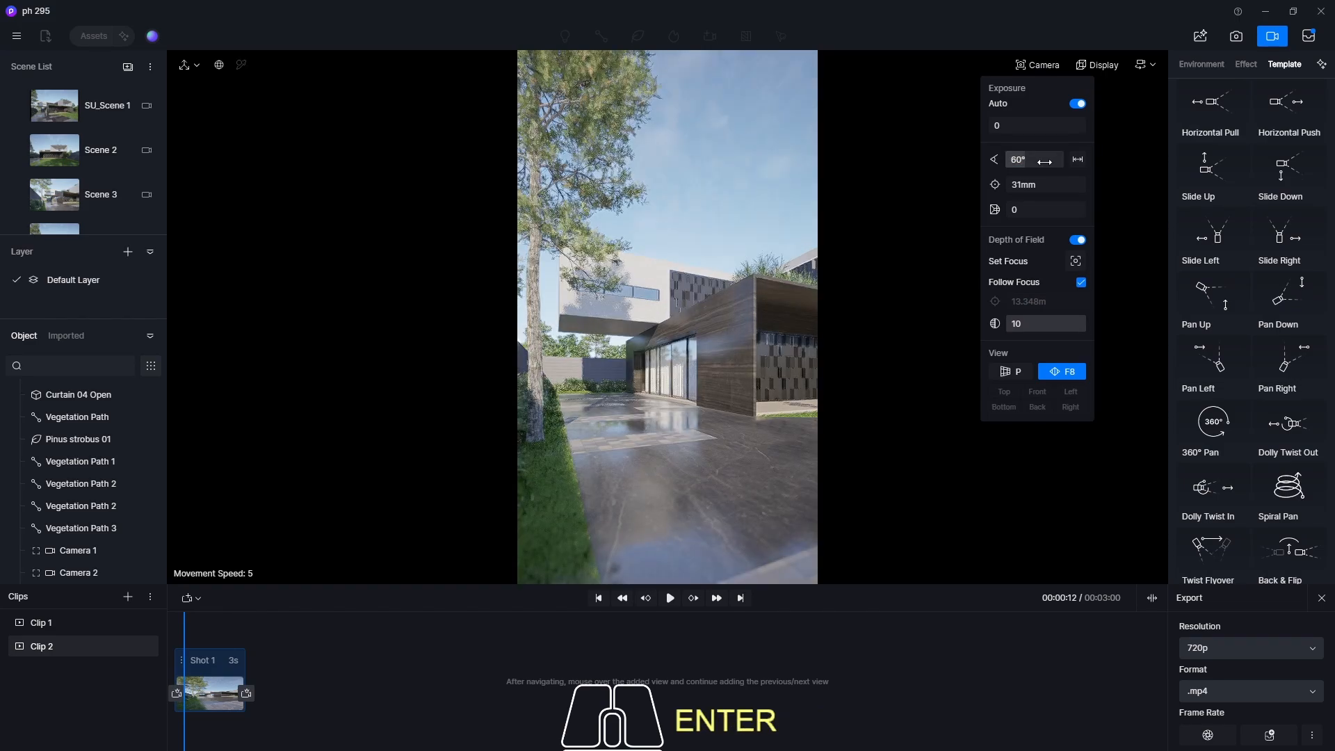
{"action": "left_click", "coordinate": [1046, 160]}
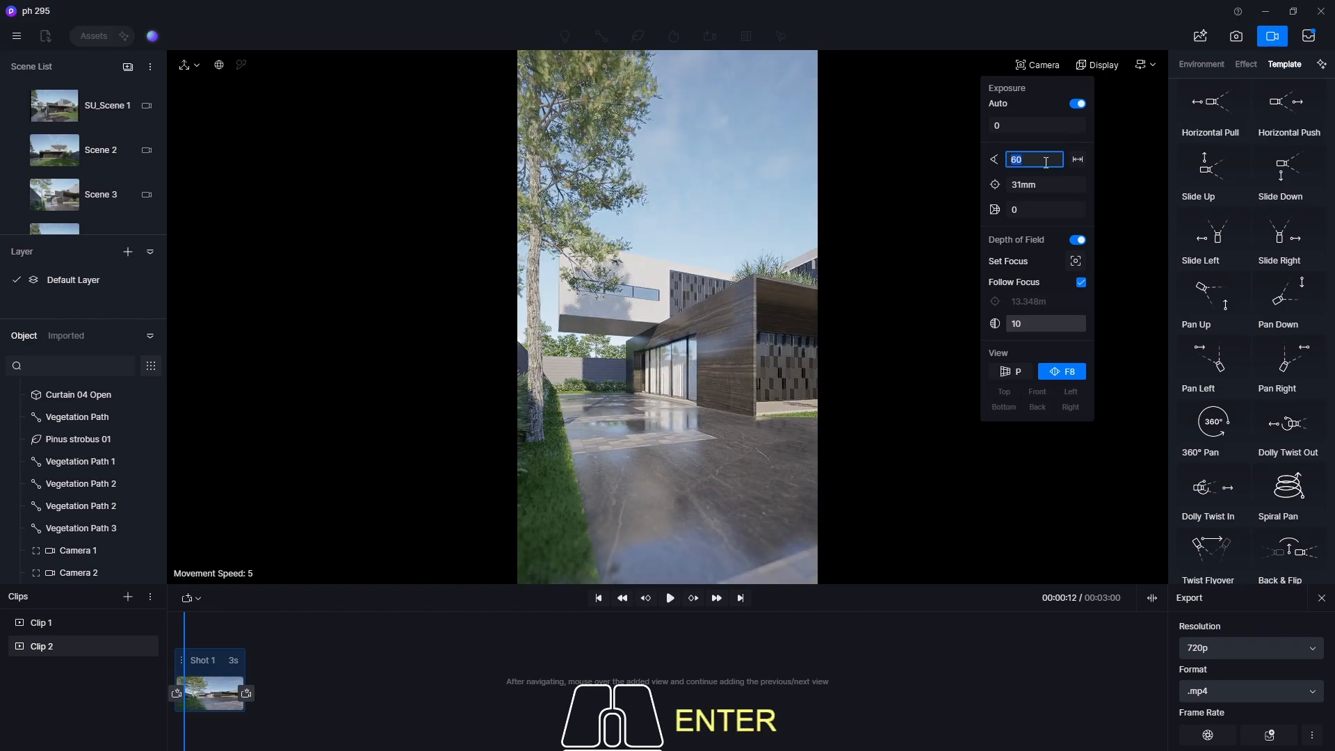
{"action": "type", "text": "45"}
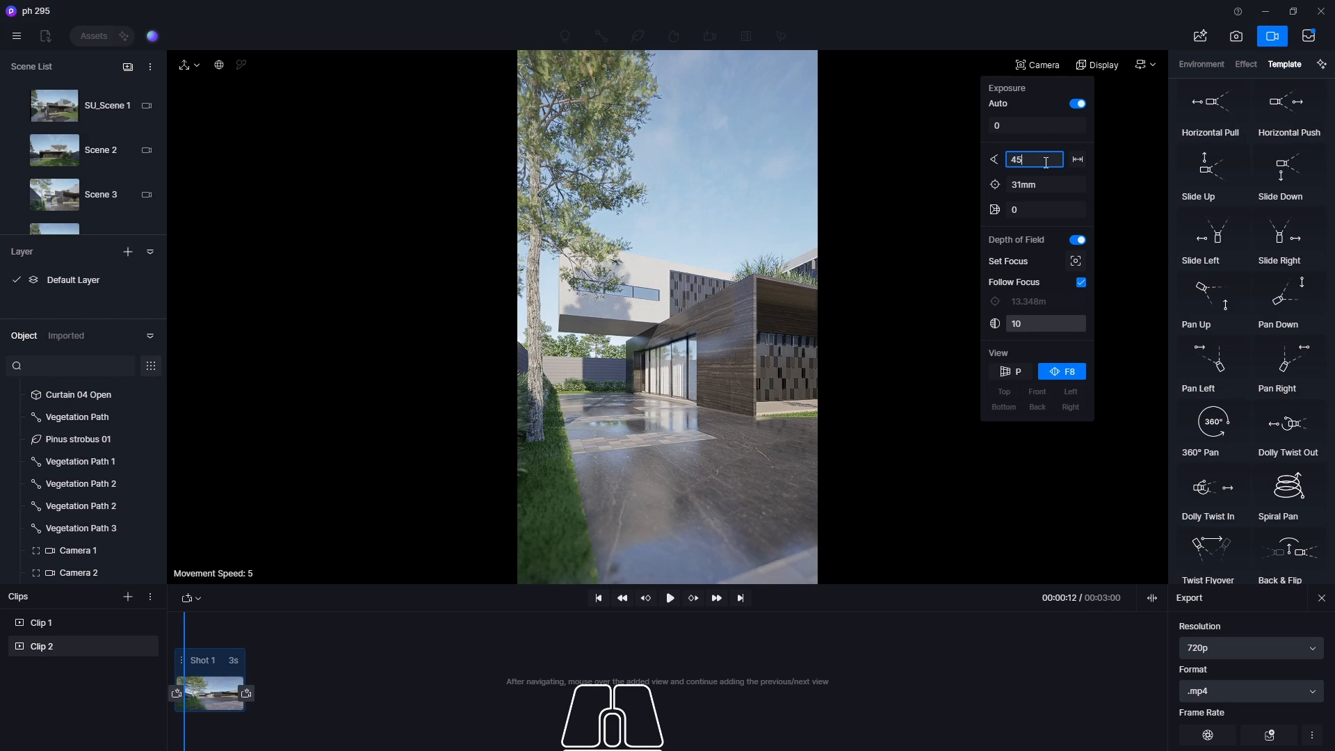
{"action": "key", "text": "Return"}
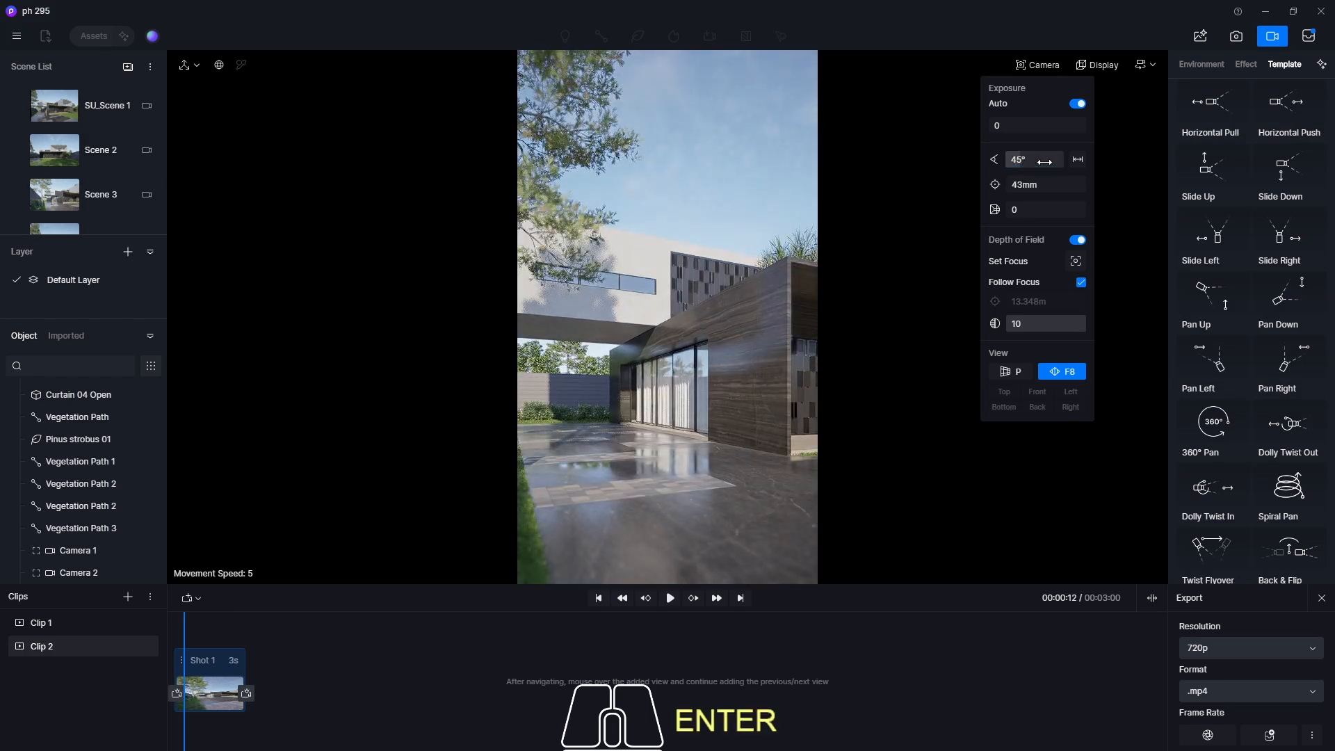
Move the camera sideways to the foreground plants and set the fly movement speed to 1.
{"action": "key", "text": "a"}
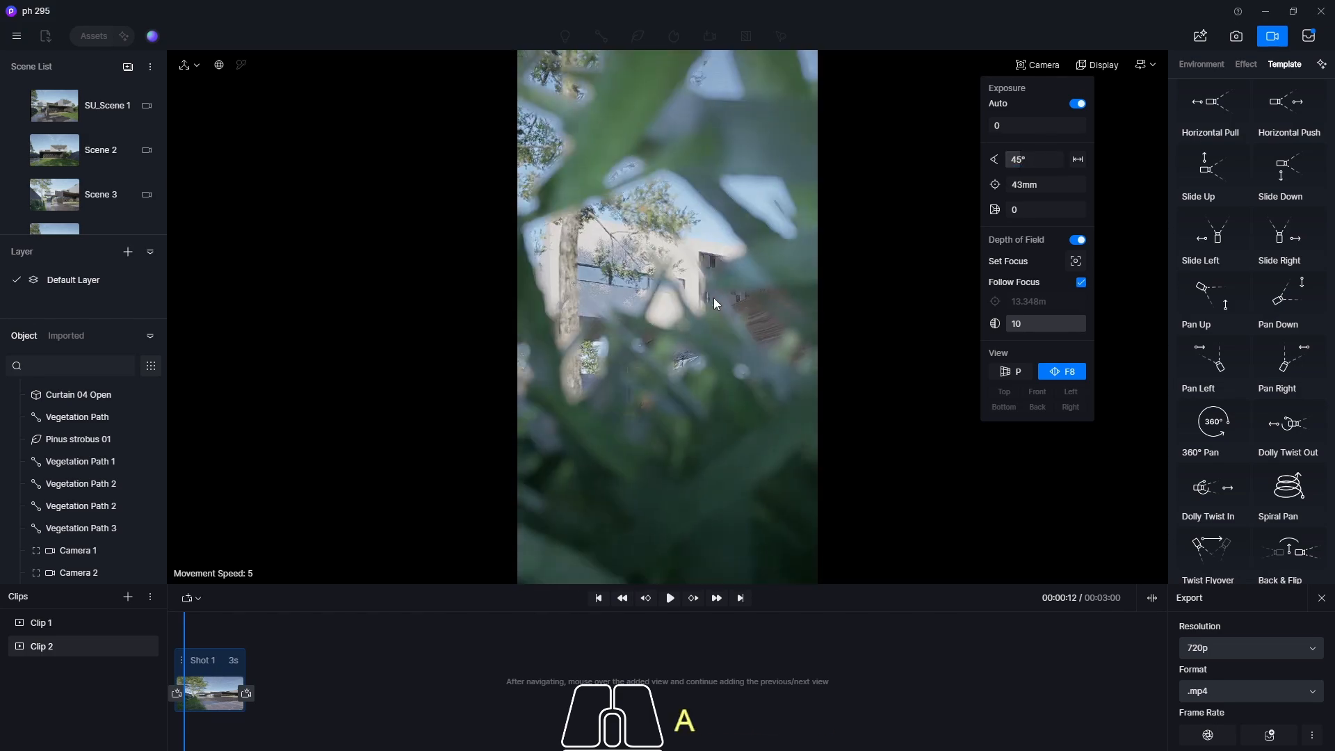
{"action": "key", "text": "d"}
{"action": "key", "text": "d"}
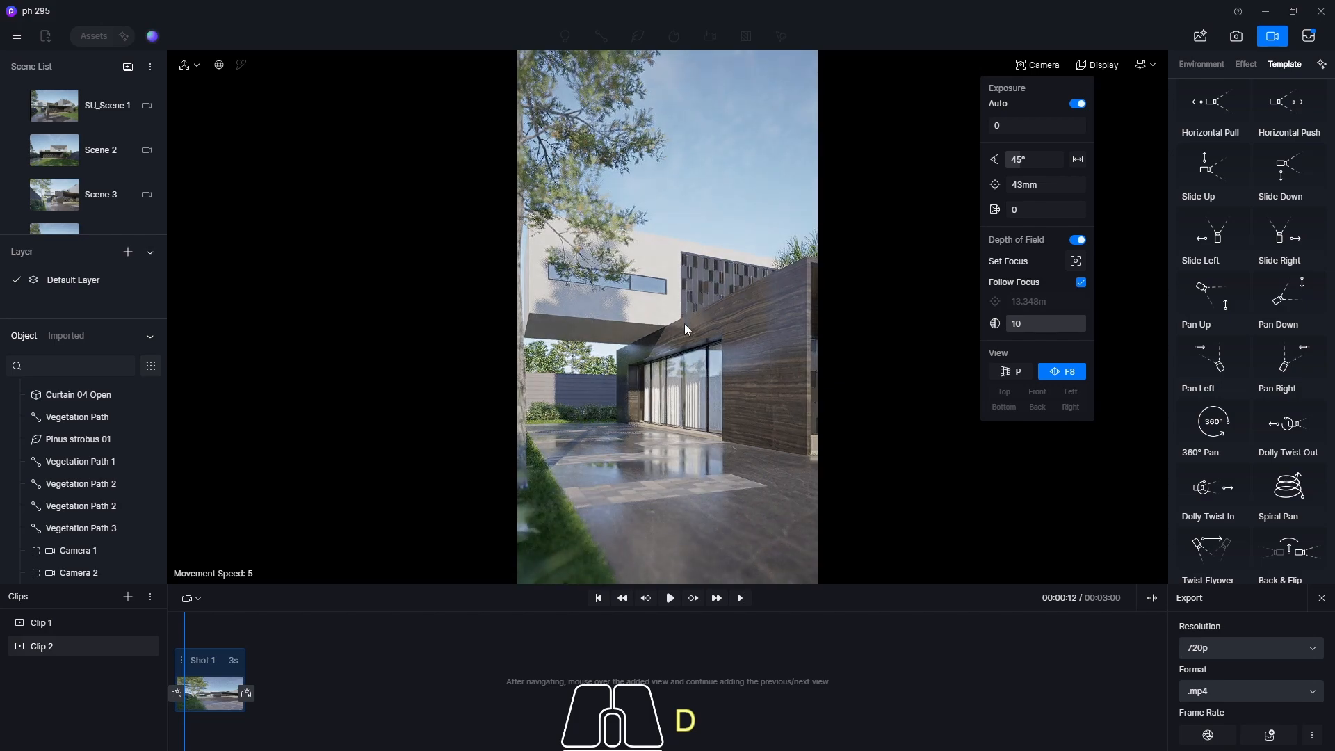
{"action": "key", "text": "a"}
{"action": "left_click", "coordinate": [1140, 65]}
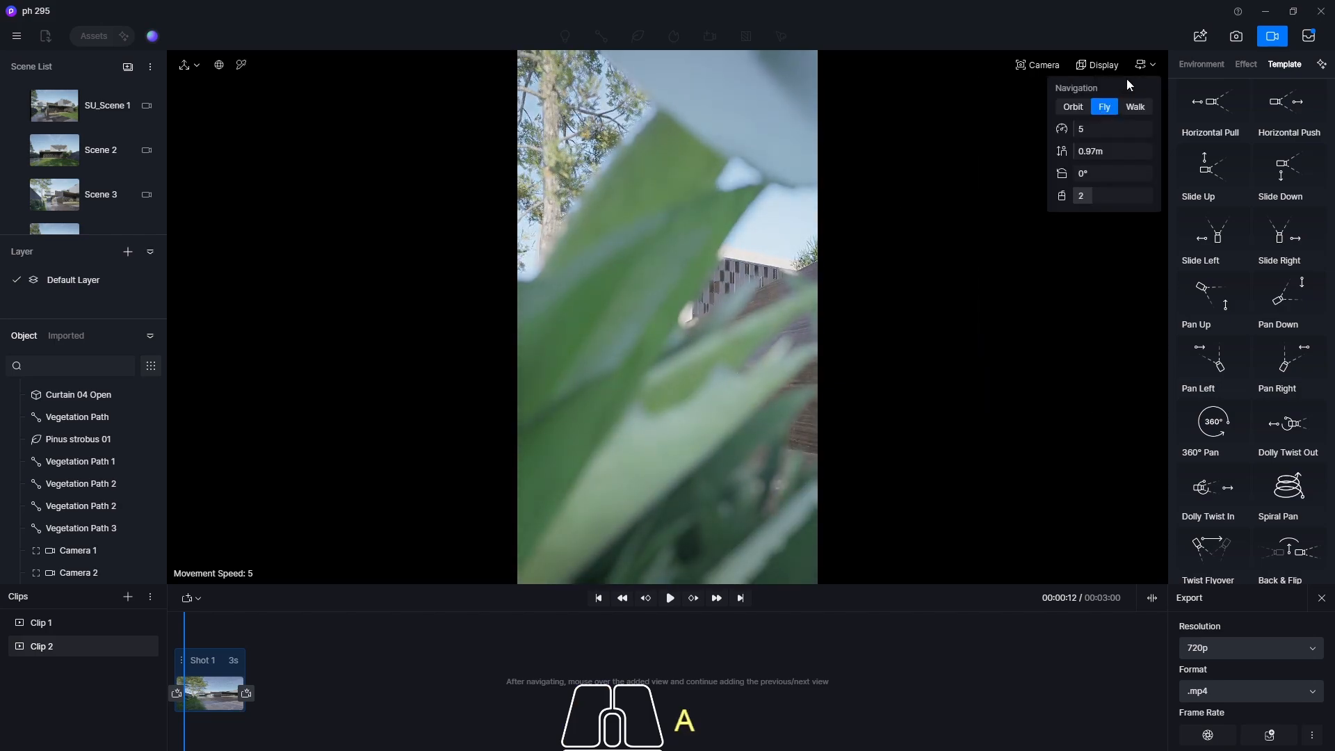
{"action": "left_click", "coordinate": [1096, 129]}
{"action": "key", "text": "Return"}
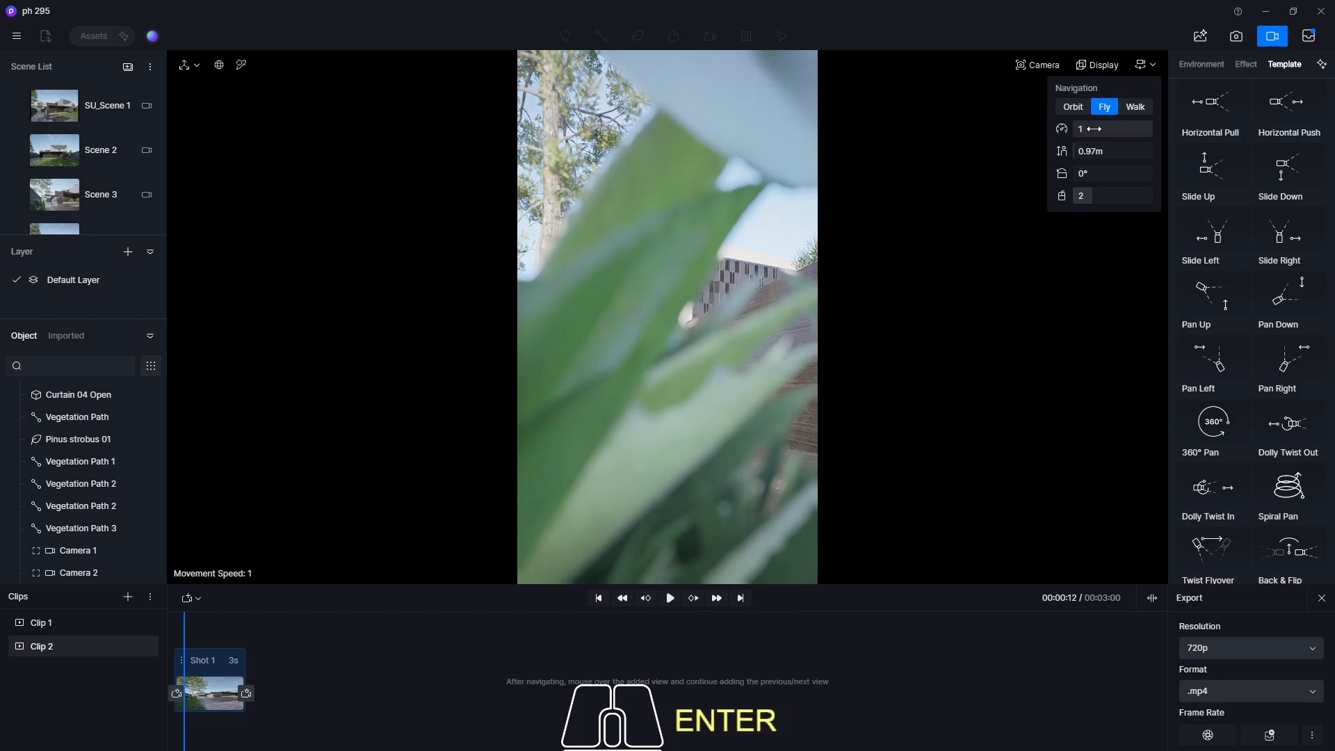
Fine-tune the camera sideways so foreground leaves frame the house, and focus on the courtyard paving behind them.
{"action": "key", "text": "d"}
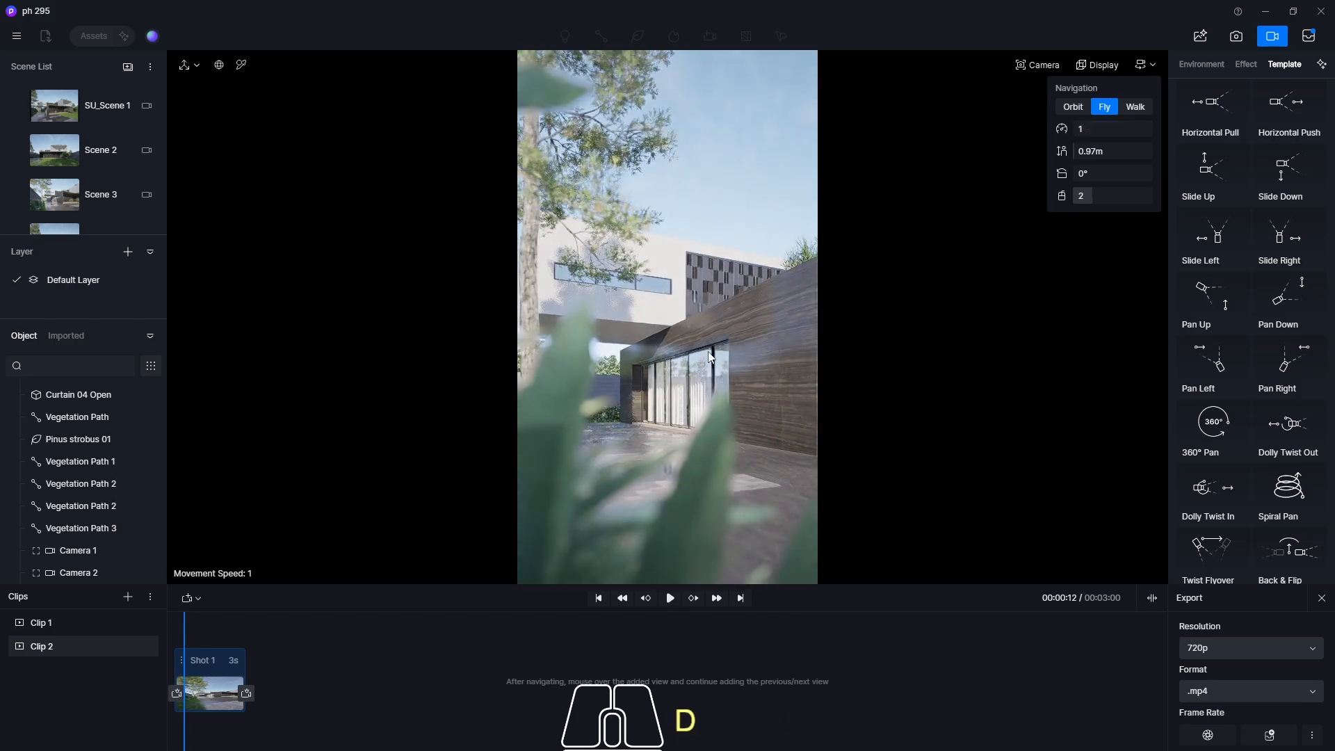
{"action": "key", "text": "a"}
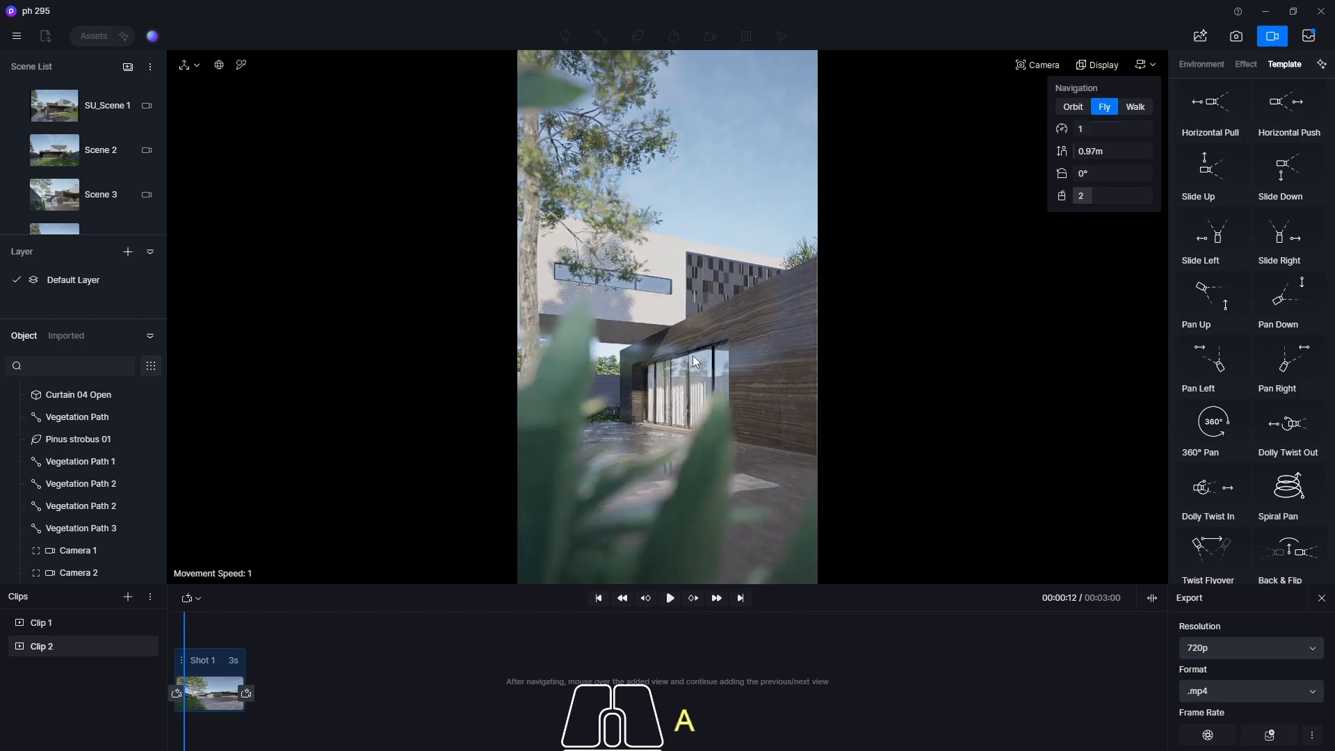
{"action": "key", "text": "d"}
{"action": "left_click", "coordinate": [1046, 65]}
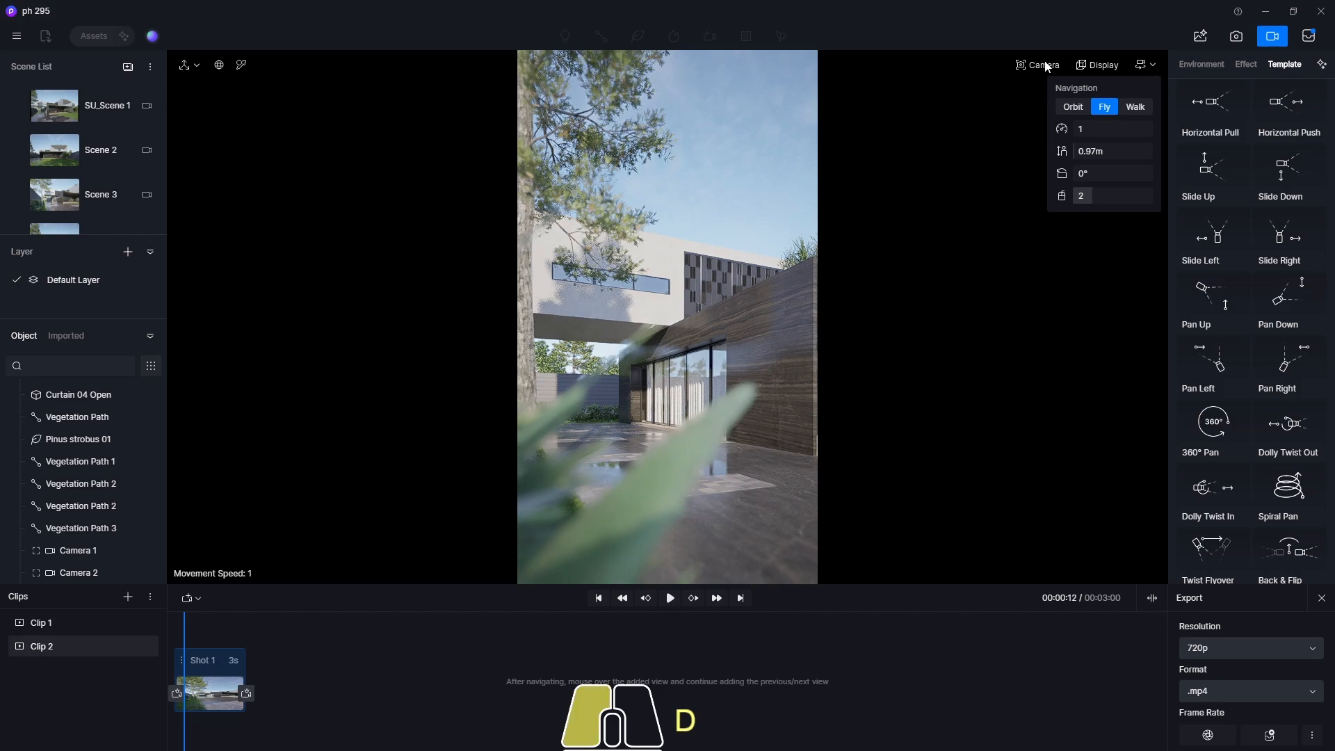
{"action": "left_click", "coordinate": [640, 503]}
{"action": "left_click", "coordinate": [669, 486]}
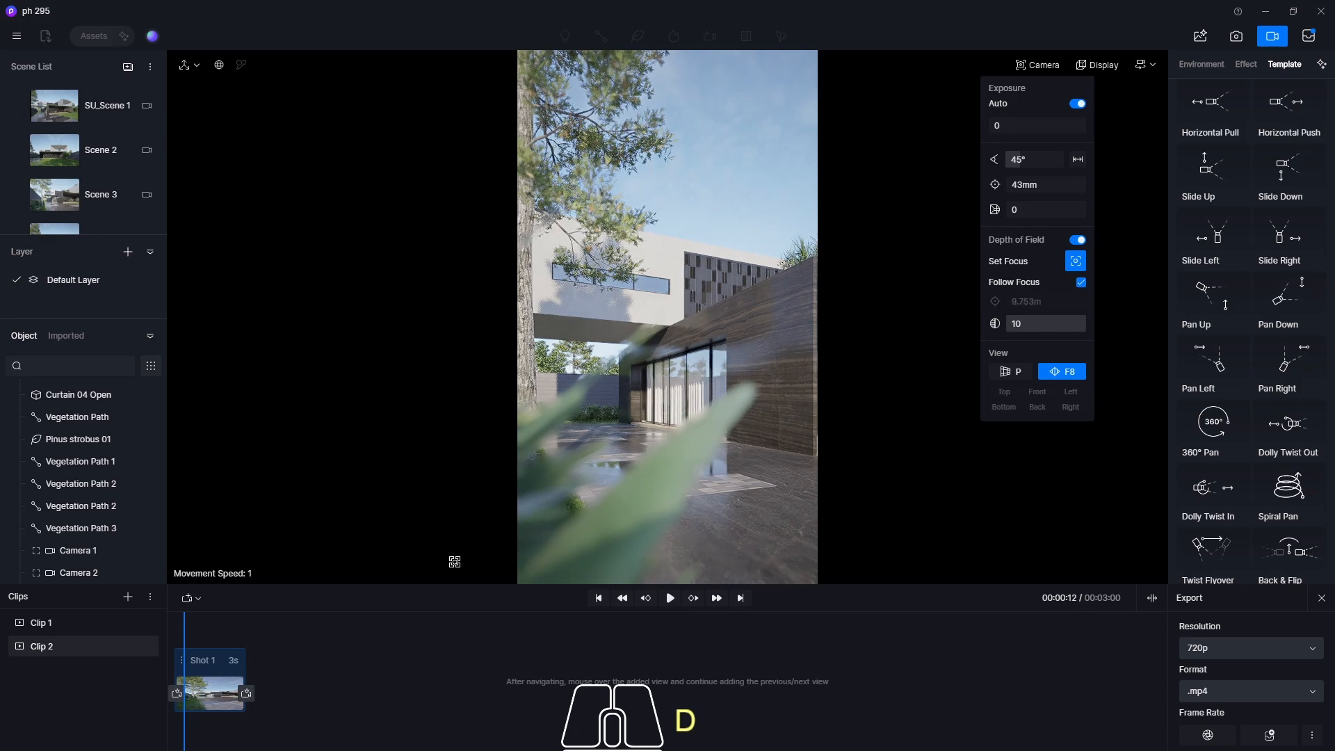
Update the first view of Clip 2's Shot 1 with the current framing and select that view.
{"action": "left_click", "coordinate": [233, 730]}
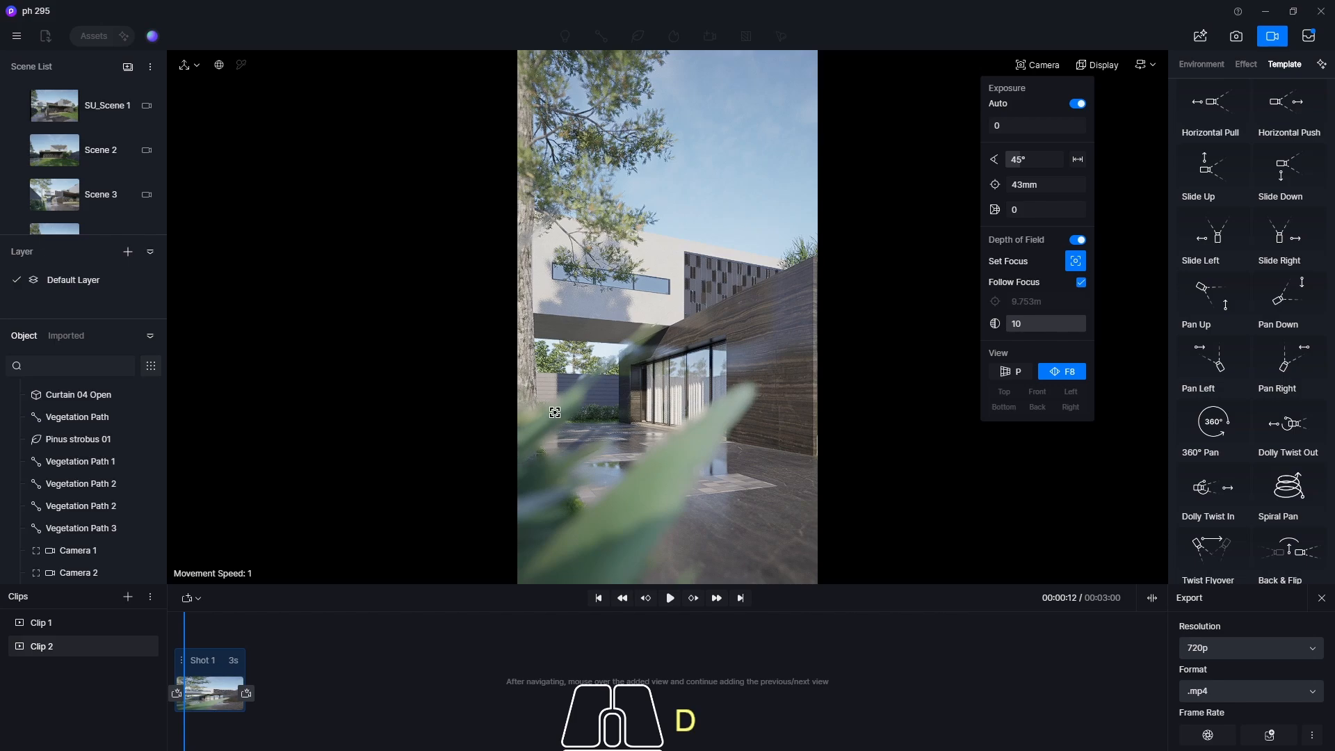
{"action": "key", "text": "d"}
{"action": "left_click", "coordinate": [203, 690]}
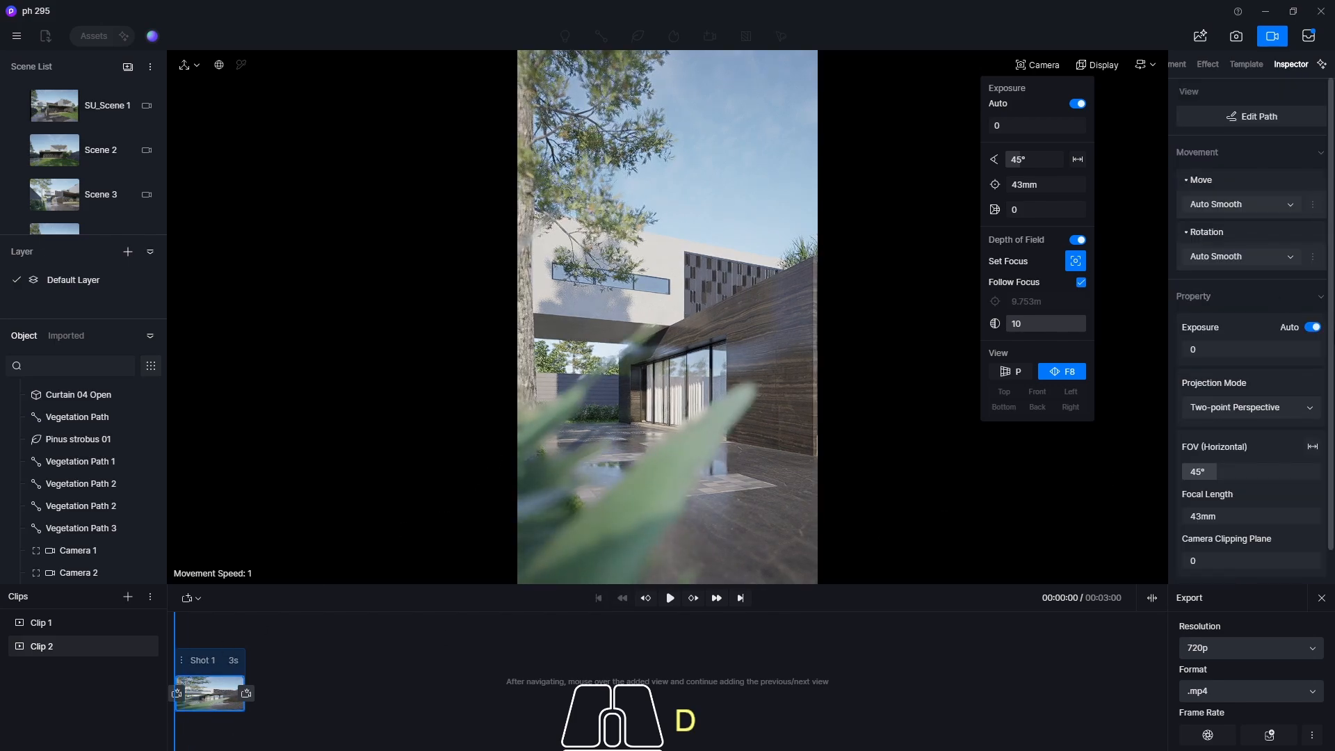
Enable wind for the selected view and set its strength to 1.
{"action": "left_click", "coordinate": [1180, 64]}
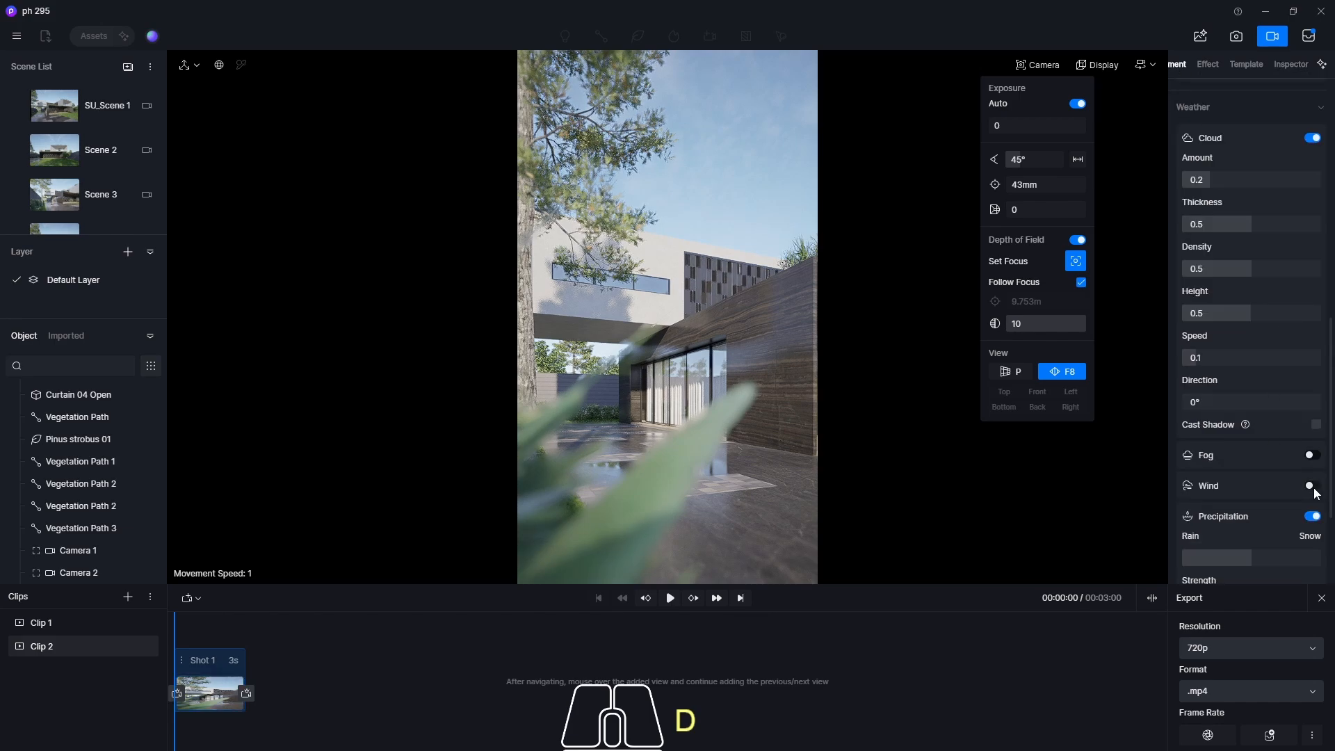
{"action": "left_click", "coordinate": [1312, 487]}
{"action": "left_click", "coordinate": [1209, 528]}
{"action": "type", "text": "1"}
{"action": "key", "text": "Return"}
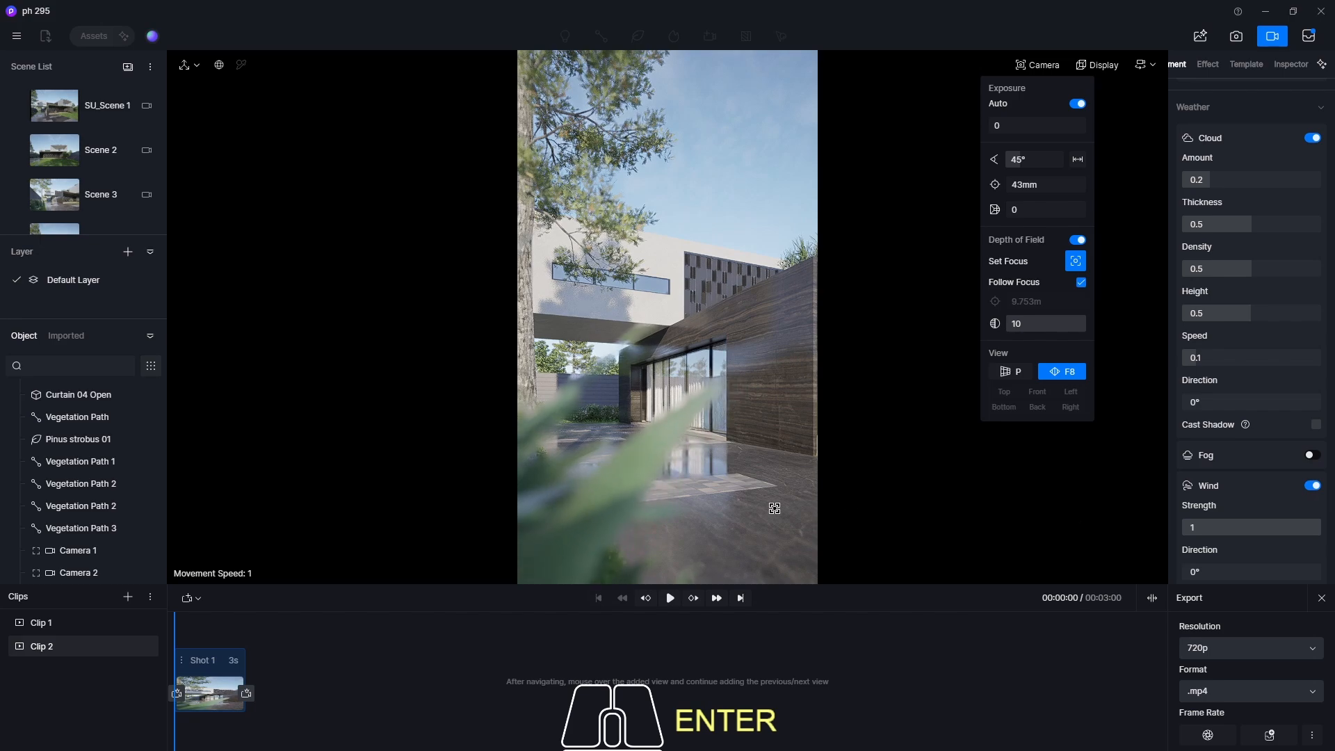
Shift the camera sideways behind the dense foreground leaves and update Shot 1's first view with this leaf-covered framing.
{"action": "mouse_move", "coordinate": [178, 713]}
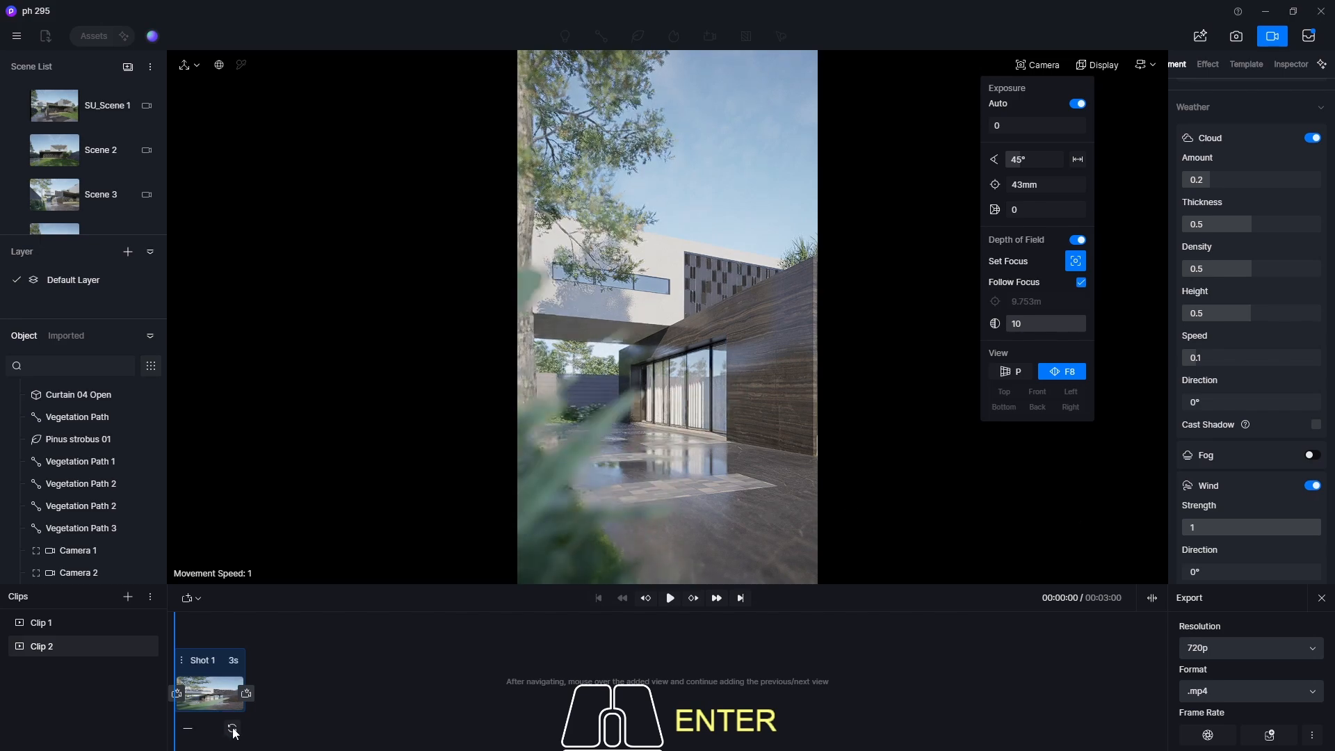
{"action": "key", "text": "a"}
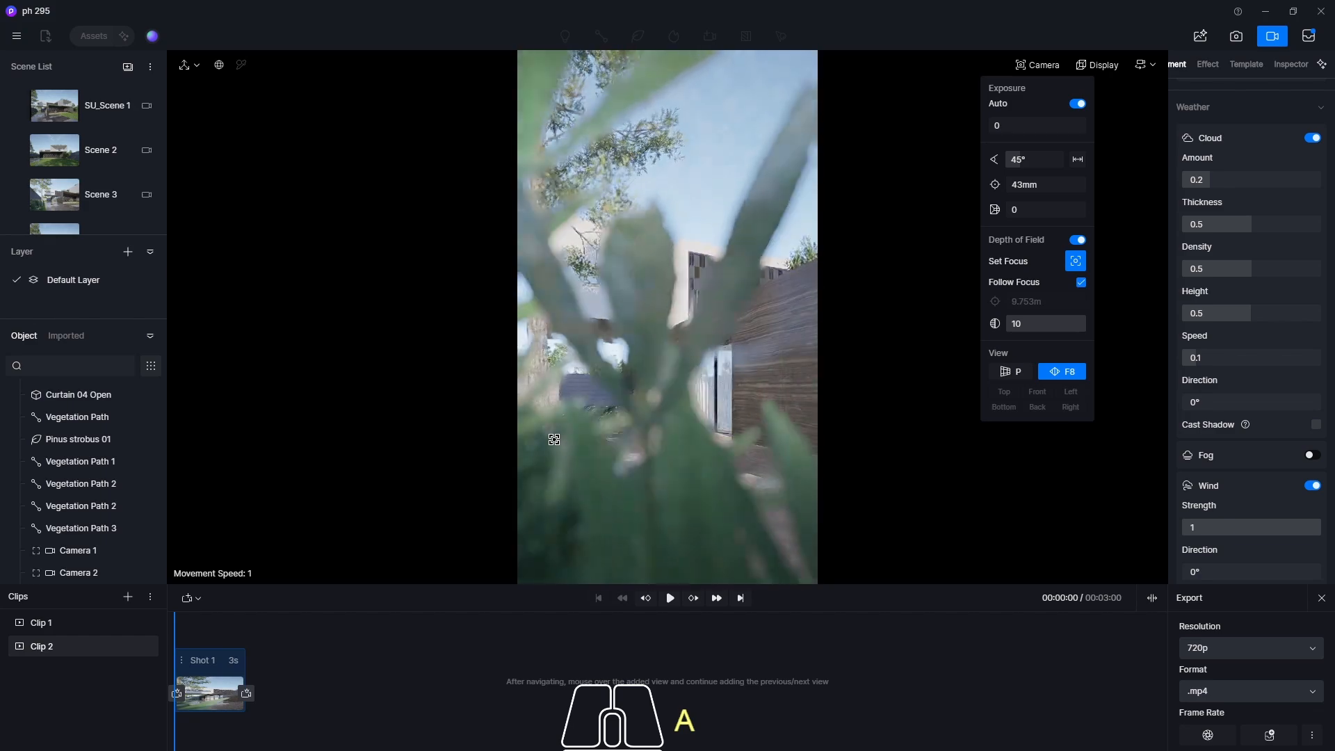
{"action": "key", "text": "d"}
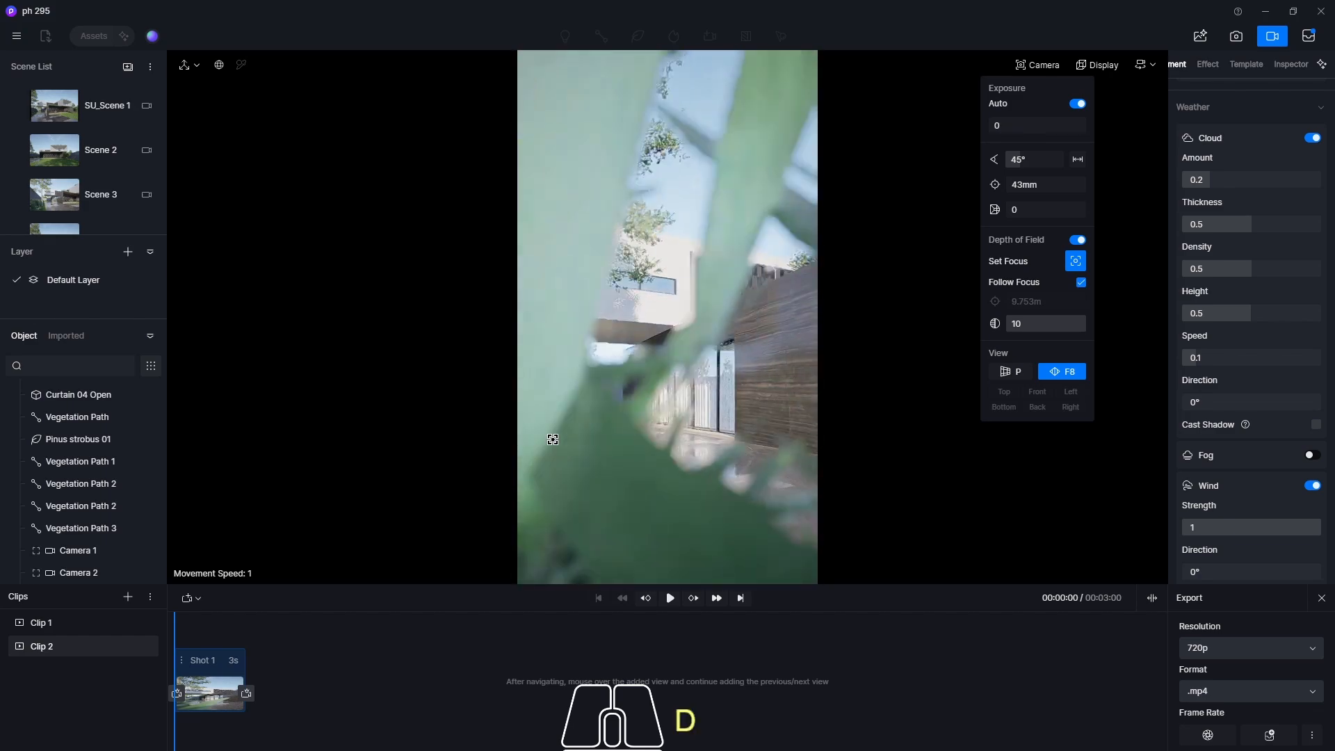
{"action": "mouse_move", "coordinate": [223, 699]}
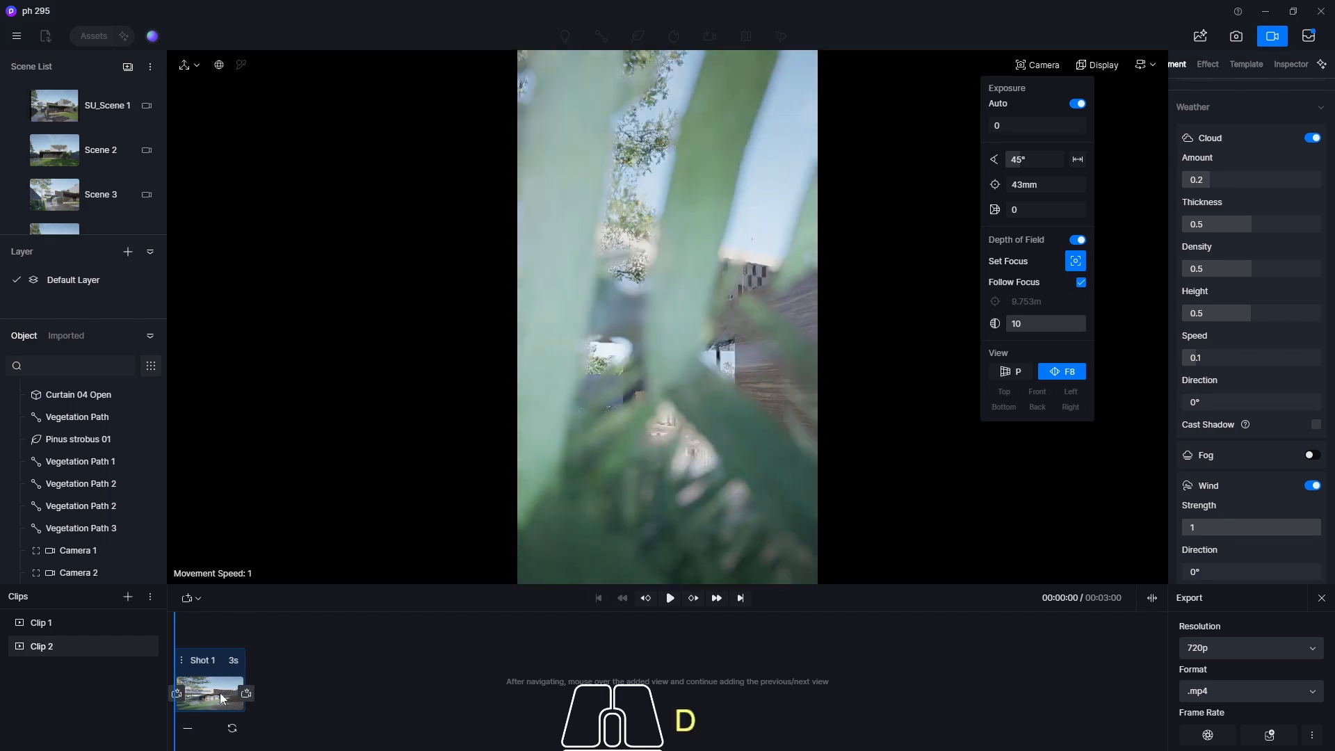
{"action": "left_click", "coordinate": [233, 728]}
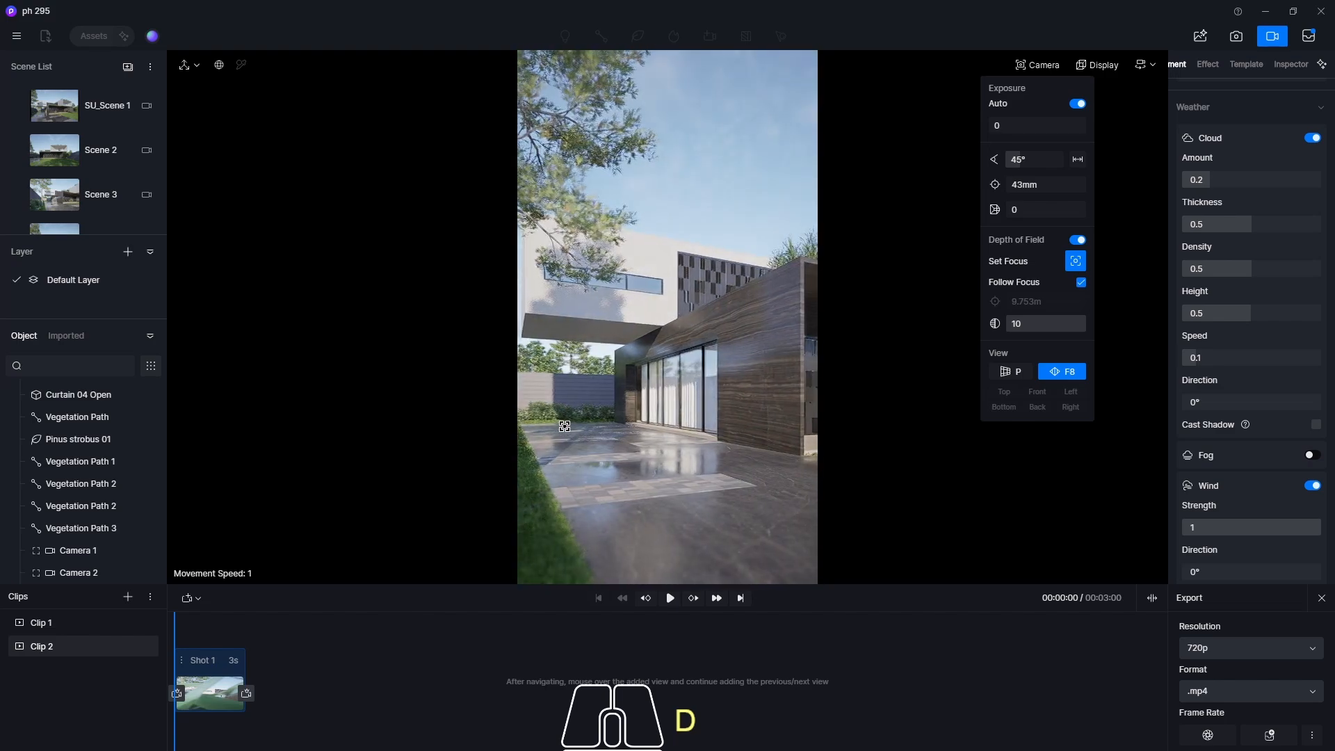
Slide the camera sideways to the patterned facade, focus on its panels, and add this framing as Shot 1's second view.
{"action": "key", "text": "shift"}
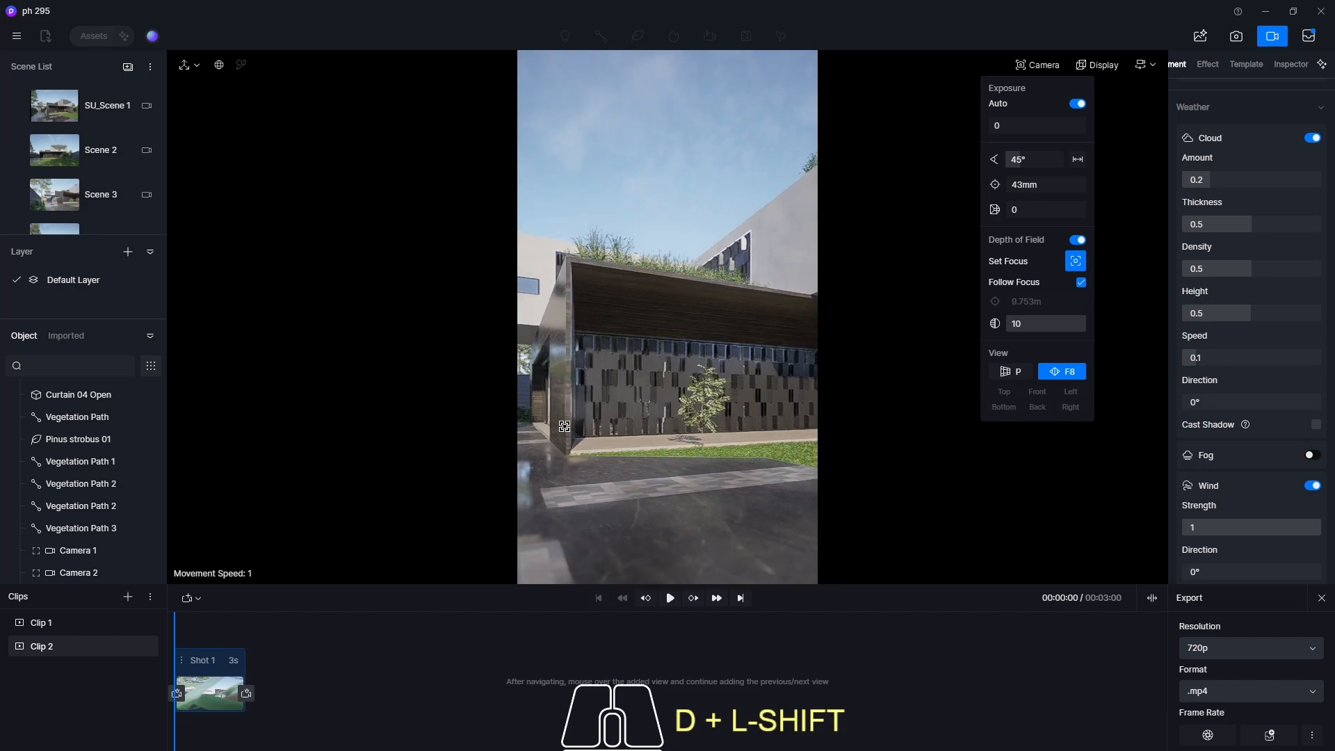
{"action": "key", "text": "a"}
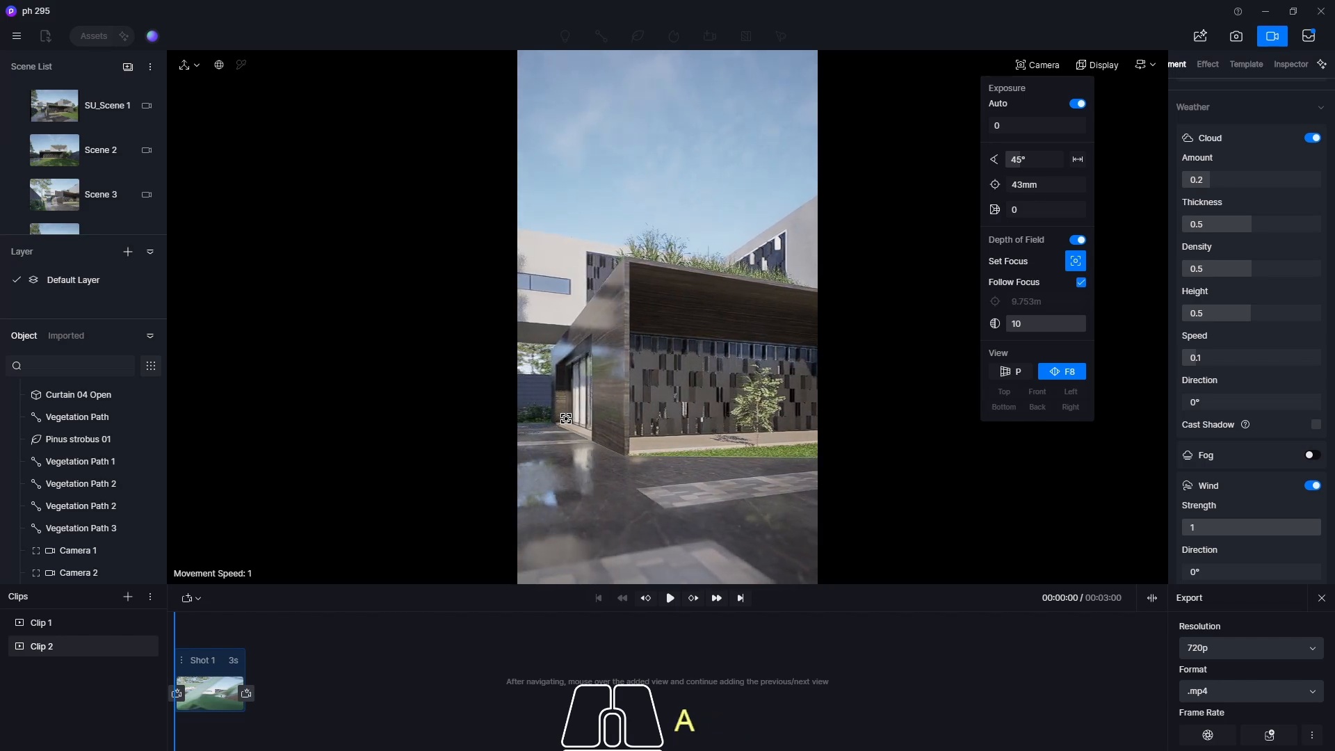
{"action": "key", "text": "d"}
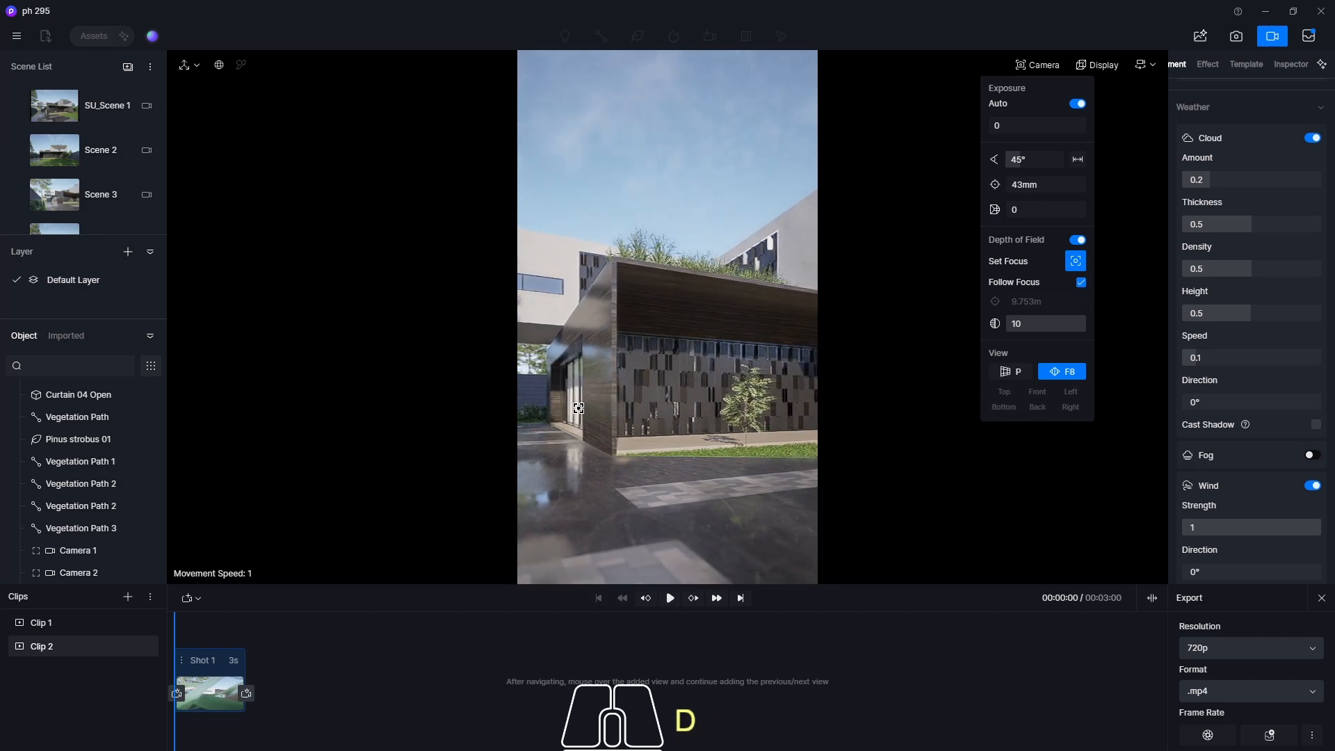
{"action": "key", "text": "a"}
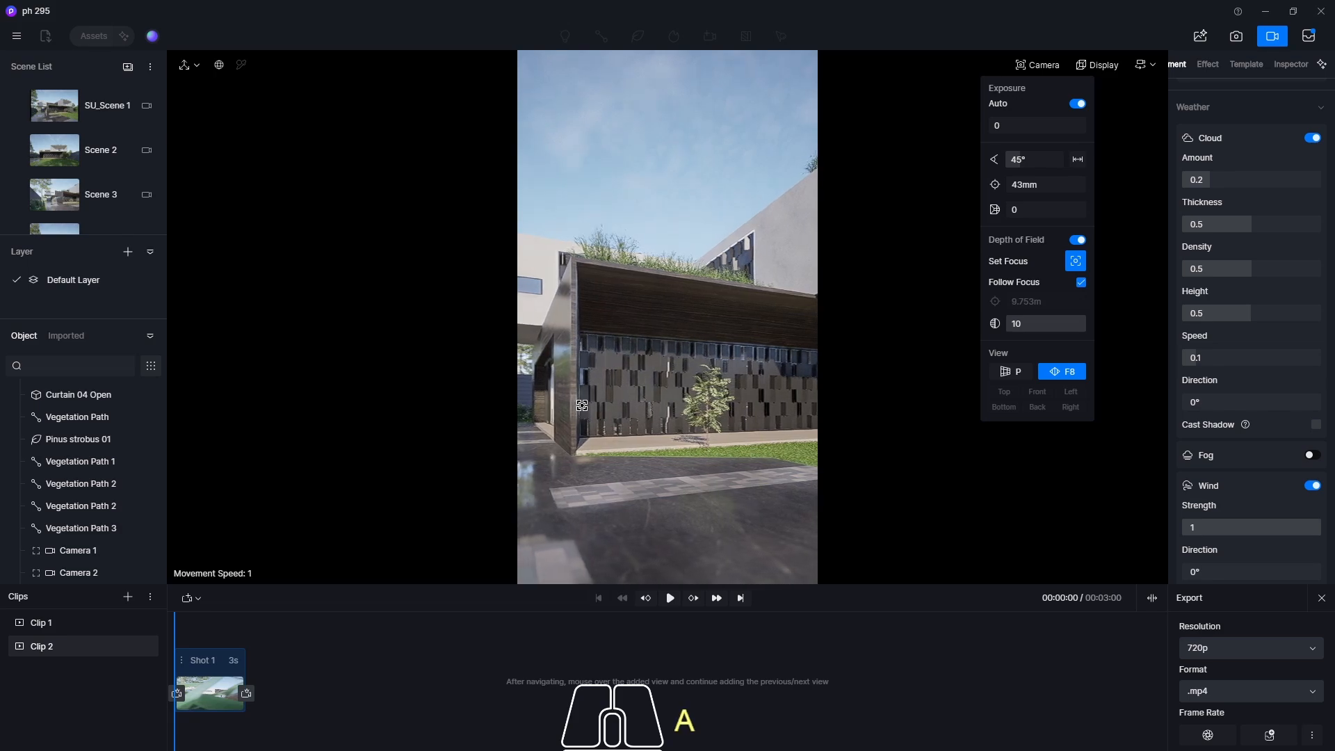
{"action": "left_click", "coordinate": [673, 383]}
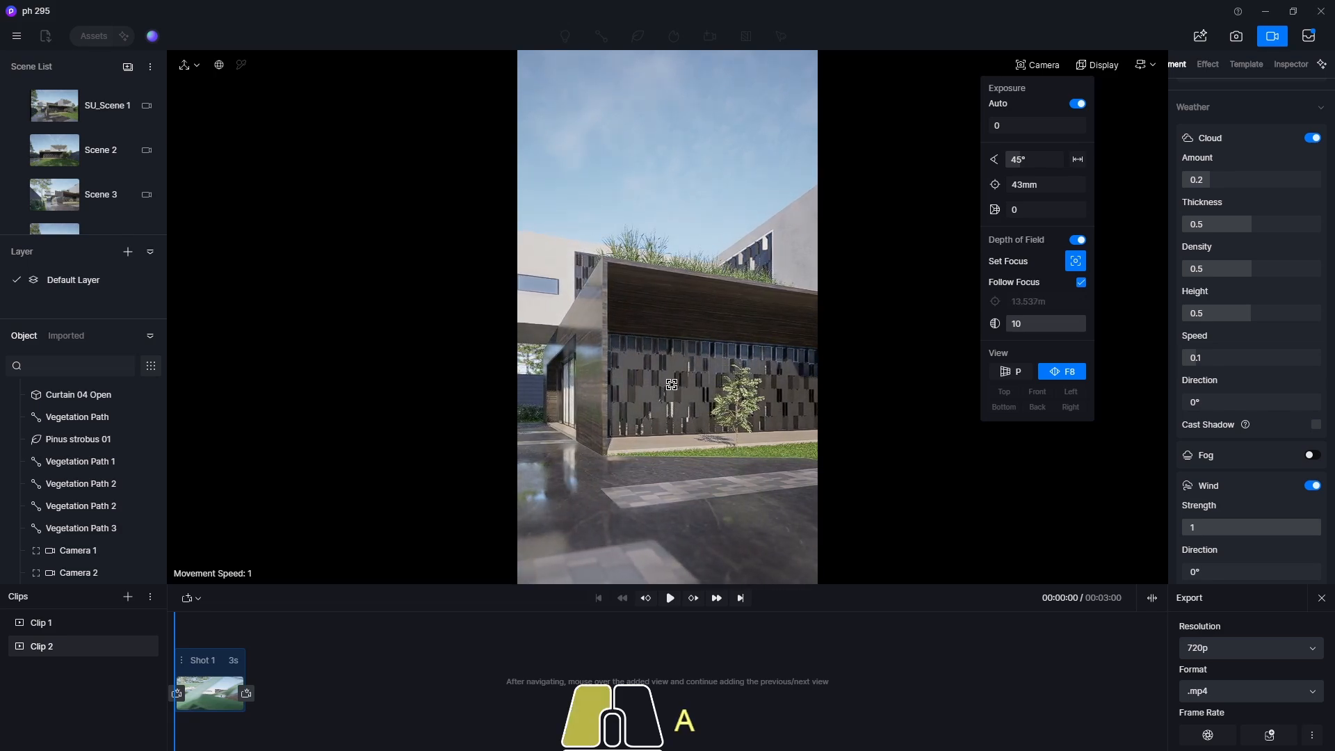
{"action": "left_click", "coordinate": [247, 693]}
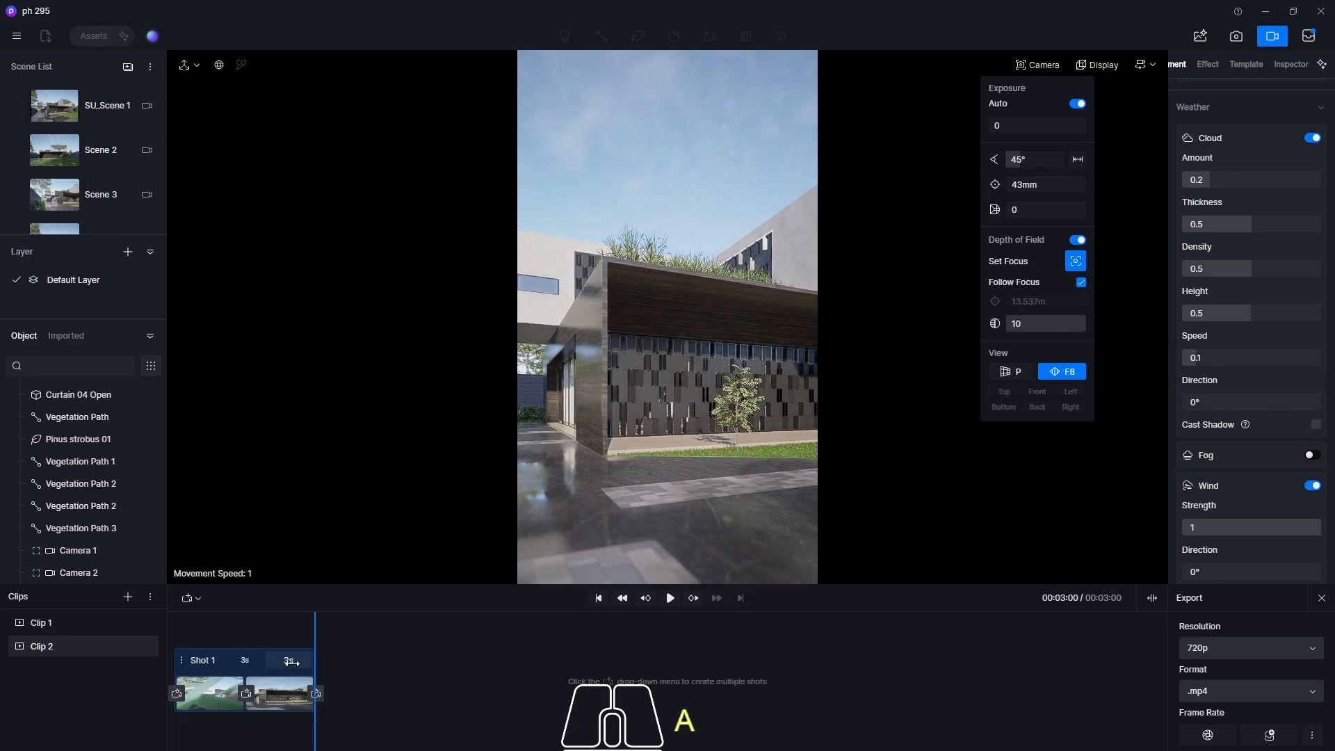
Set Clip 2's Shot 1 duration to 5 s and its Move interpolation to Linear.
{"action": "key", "text": "Return"}
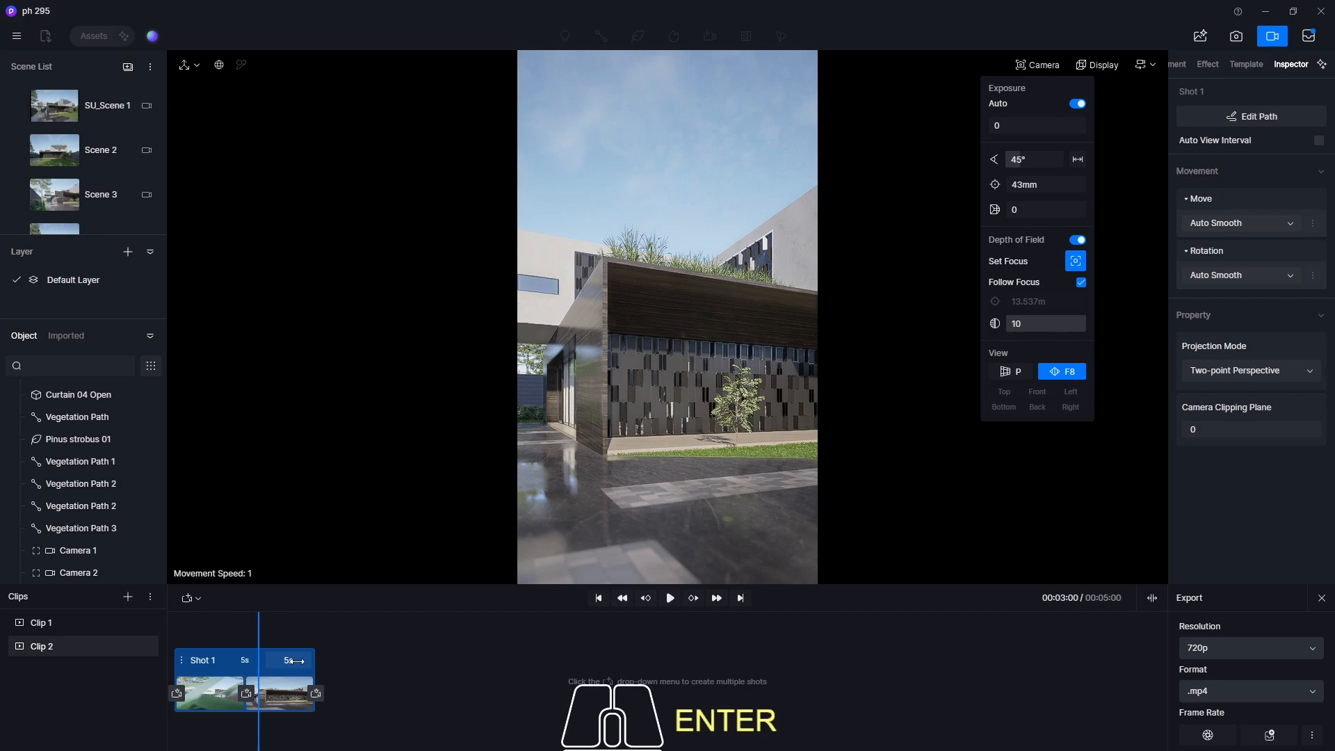
{"action": "left_click", "coordinate": [224, 660]}
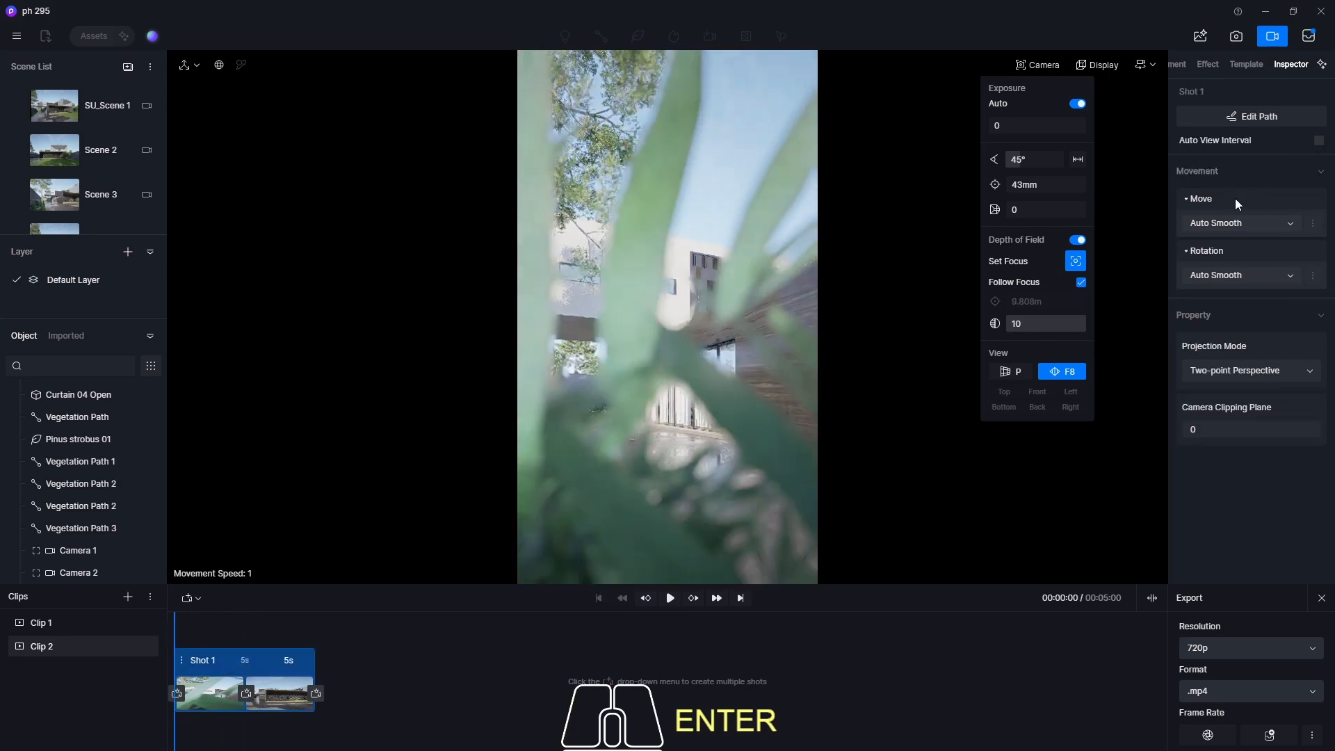
{"action": "left_click", "coordinate": [1229, 223]}
{"action": "left_click", "coordinate": [1217, 259]}
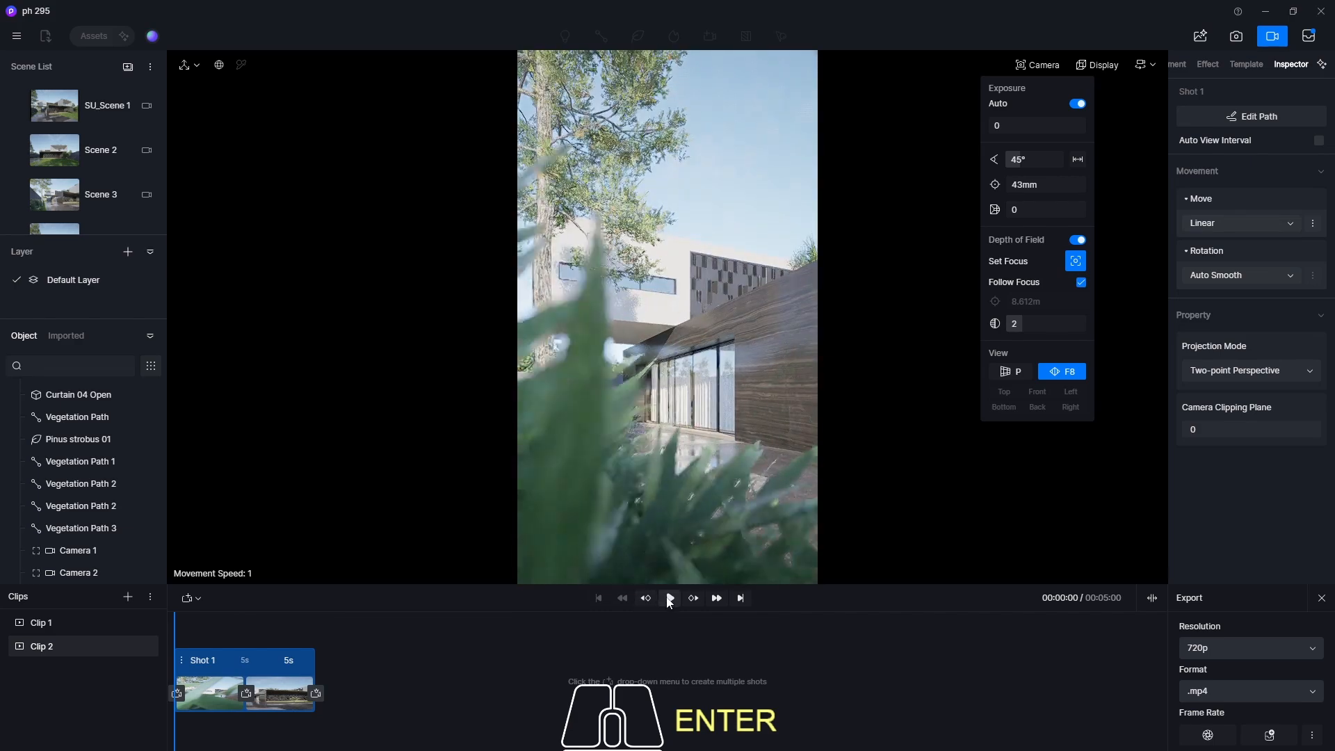
Play and scrub through Clip 2 to examine the sideways camera move from the leaves to the facade.
{"action": "left_click", "coordinate": [670, 599]}
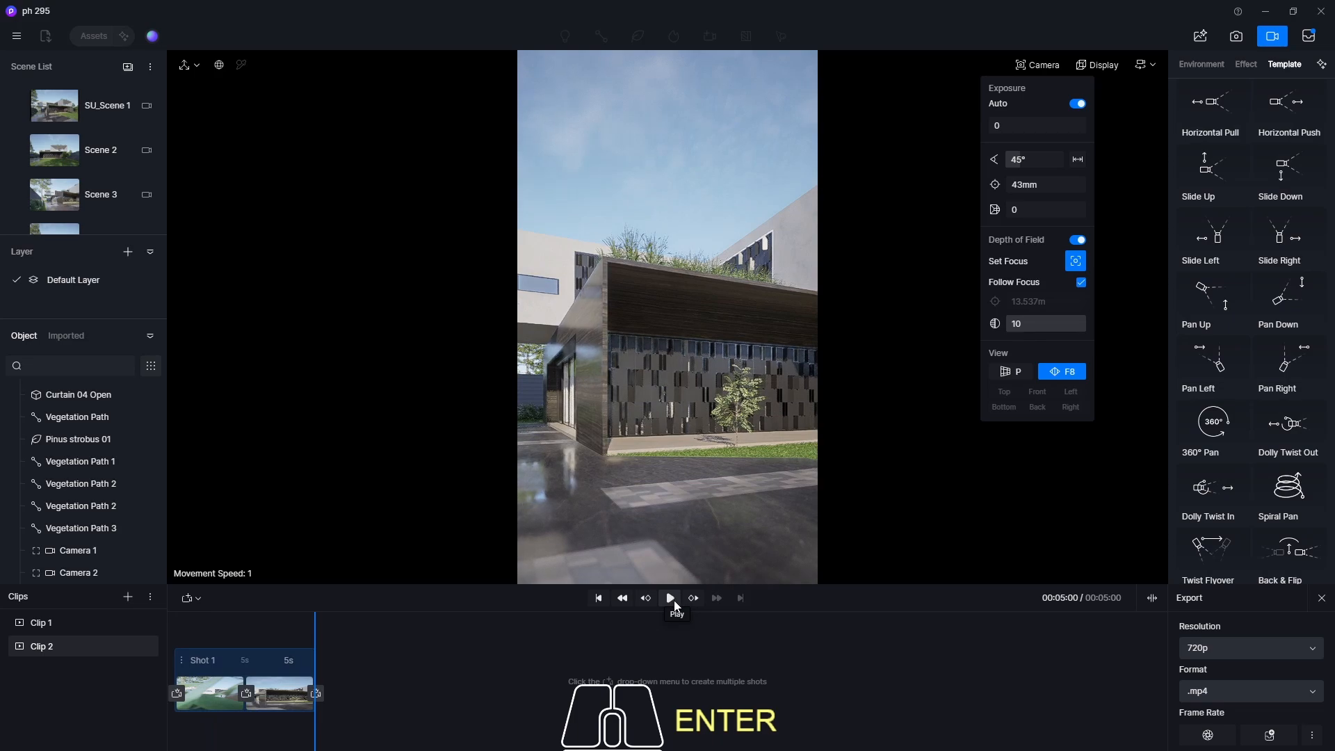
{"action": "left_click", "coordinate": [674, 606]}
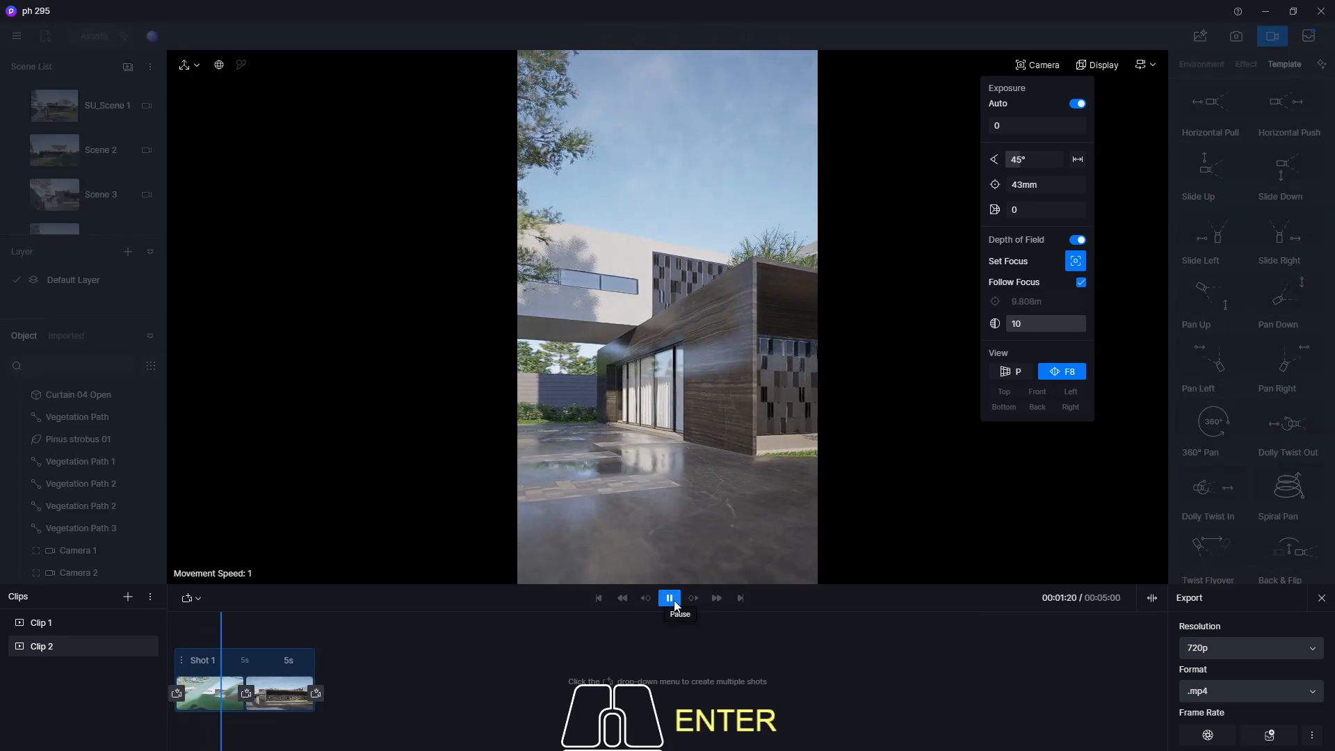
{"action": "left_click", "coordinate": [672, 602]}
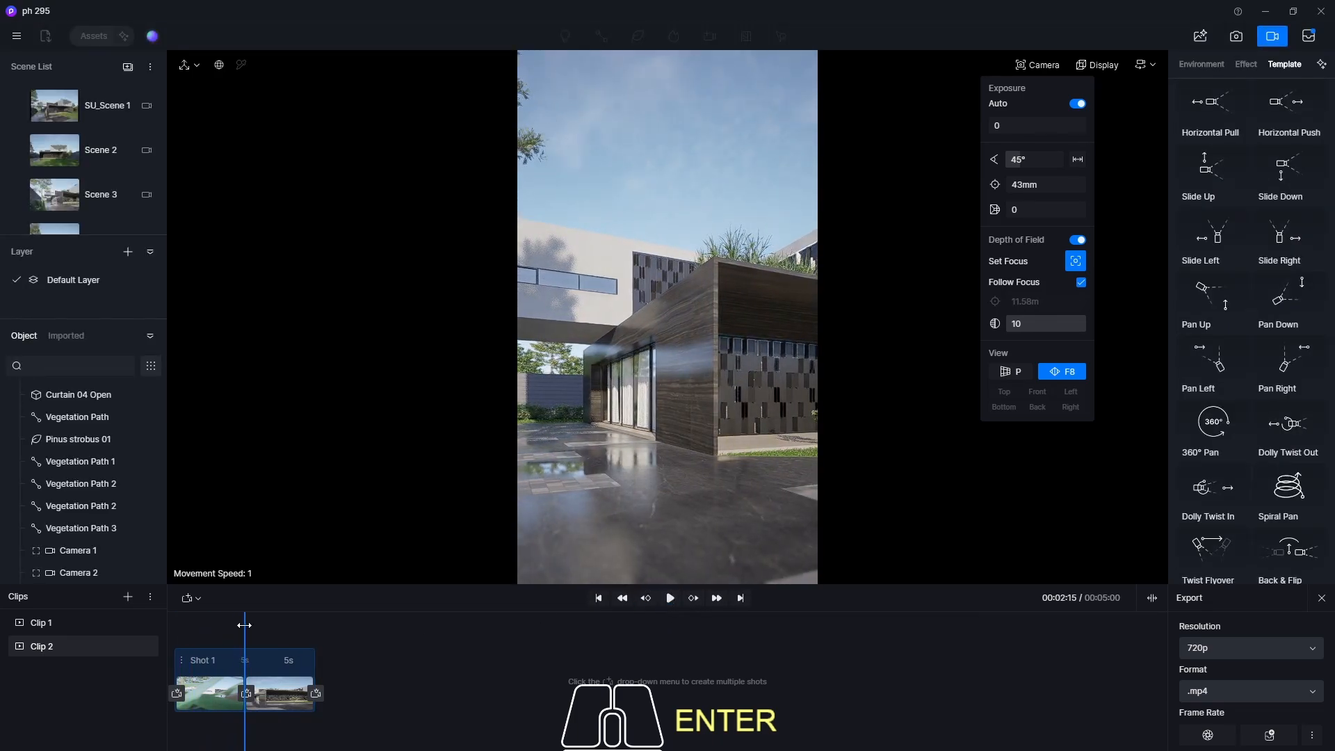
{"action": "left_click_drag", "start_coordinate": [245, 625], "coordinate": [166, 630]}
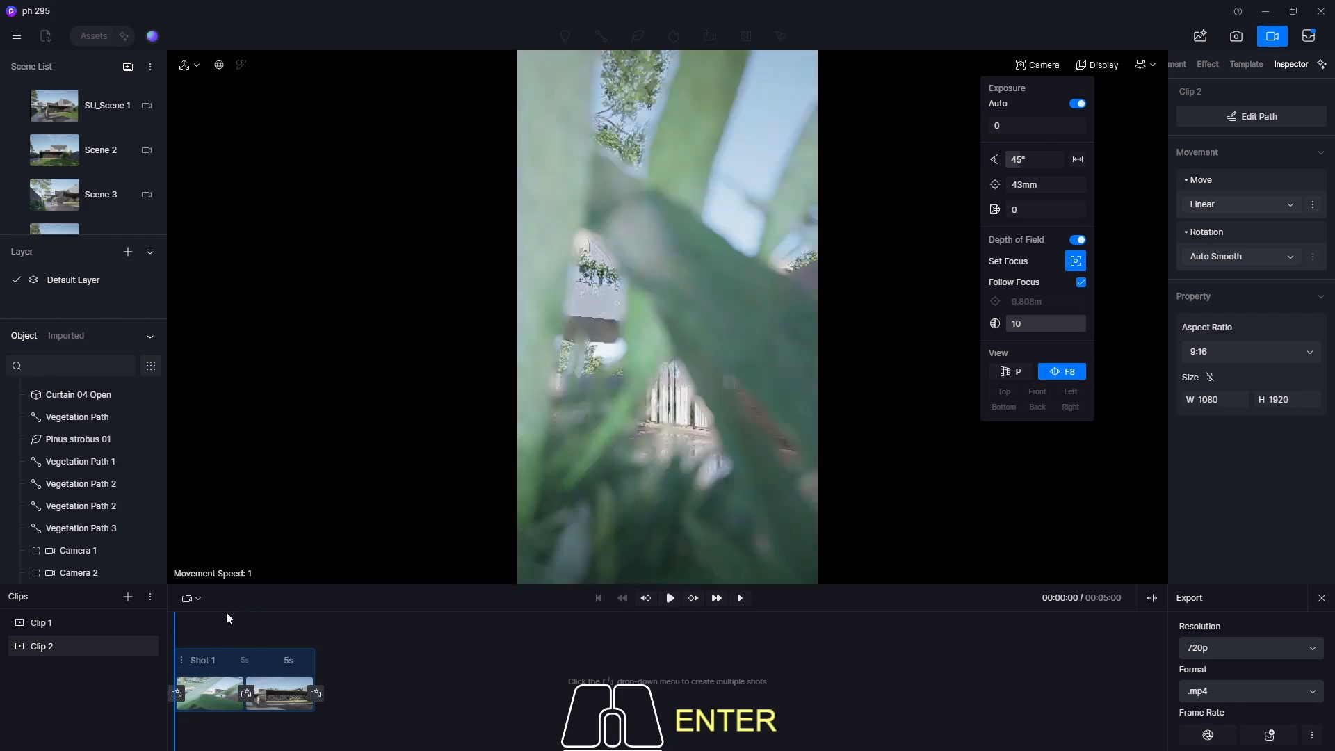
{"action": "left_click", "coordinate": [190, 629]}
{"action": "left_click_drag", "start_coordinate": [191, 630], "coordinate": [285, 635]}
{"action": "left_click", "coordinate": [304, 730]}
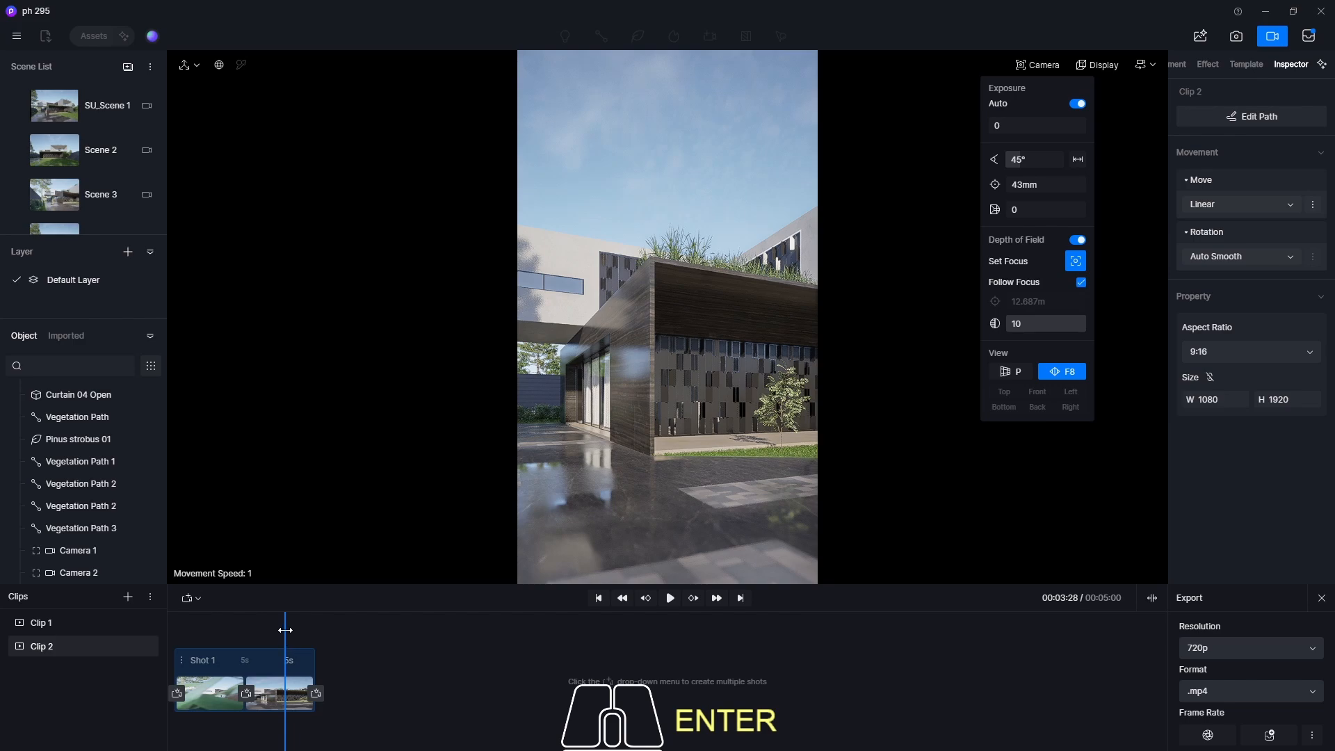
{"action": "left_click_drag", "start_coordinate": [285, 635], "coordinate": [172, 629]}
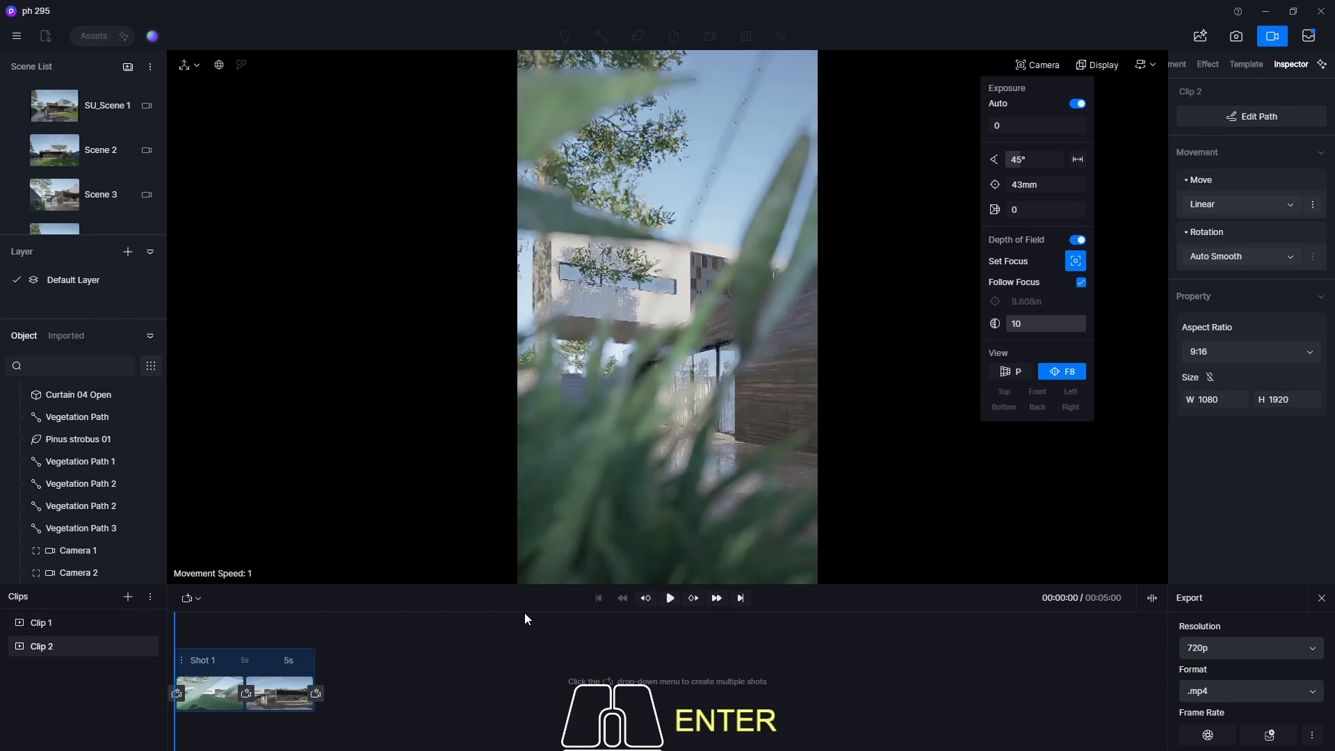
{"action": "left_click", "coordinate": [670, 598]}
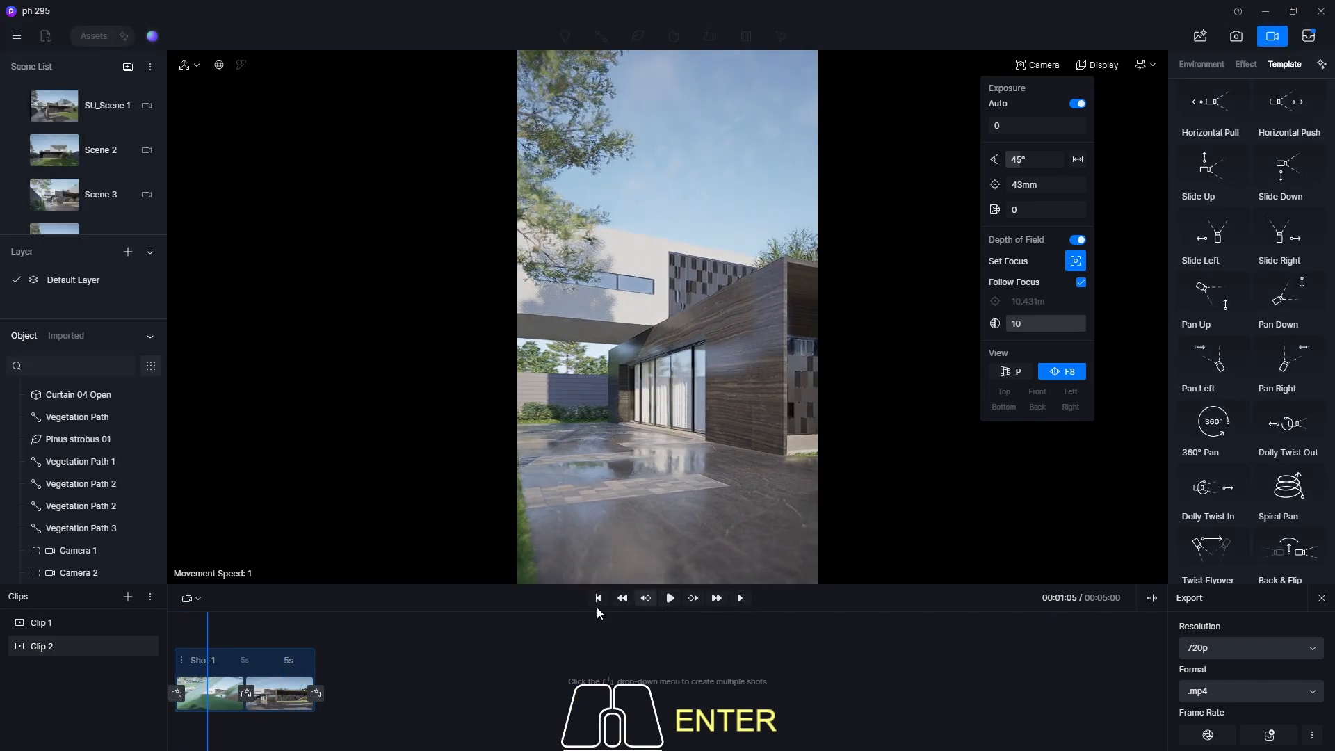
Set Clip 2's Shot 1 duration to 8 s and play the clip to check its pacing.
{"action": "left_click", "coordinate": [299, 655]}
{"action": "type", "text": "8"}
{"action": "key", "text": "Return"}
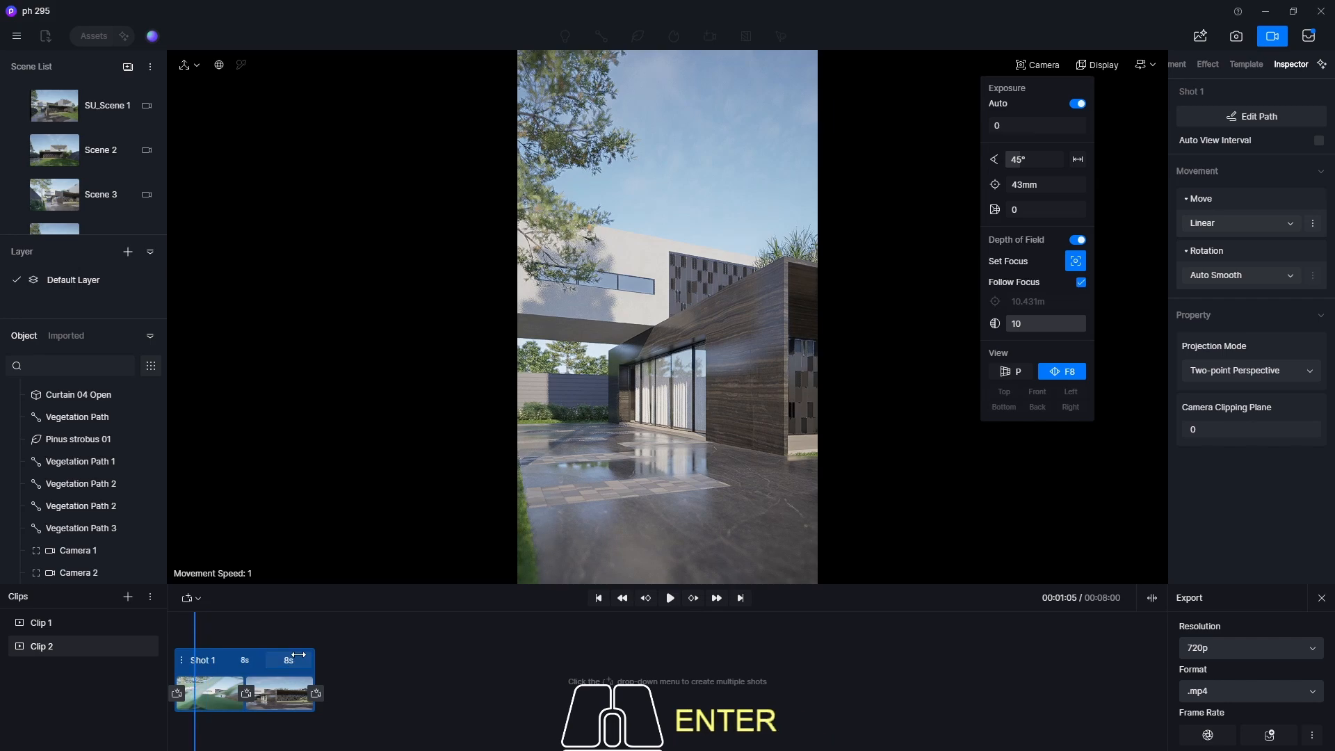
{"action": "left_click", "coordinate": [191, 619]}
{"action": "left_click", "coordinate": [670, 598]}
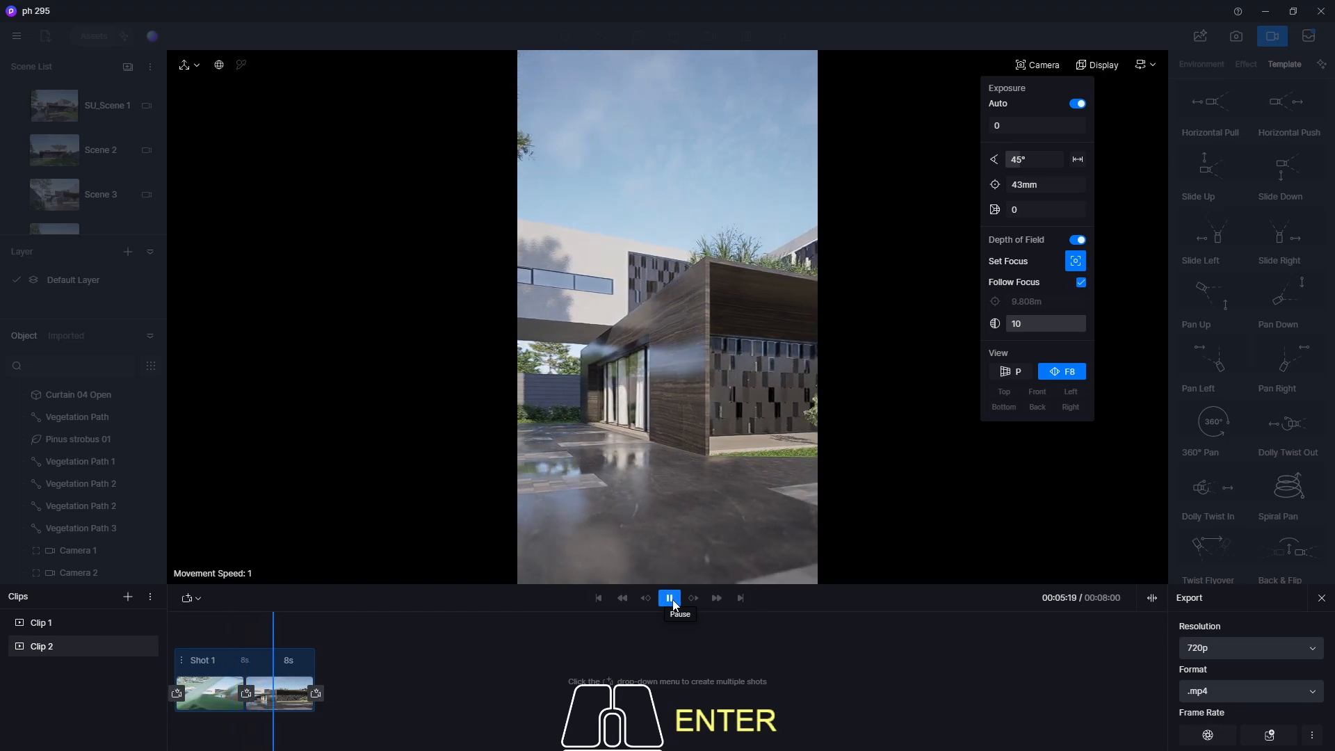
{"action": "left_click", "coordinate": [671, 600]}
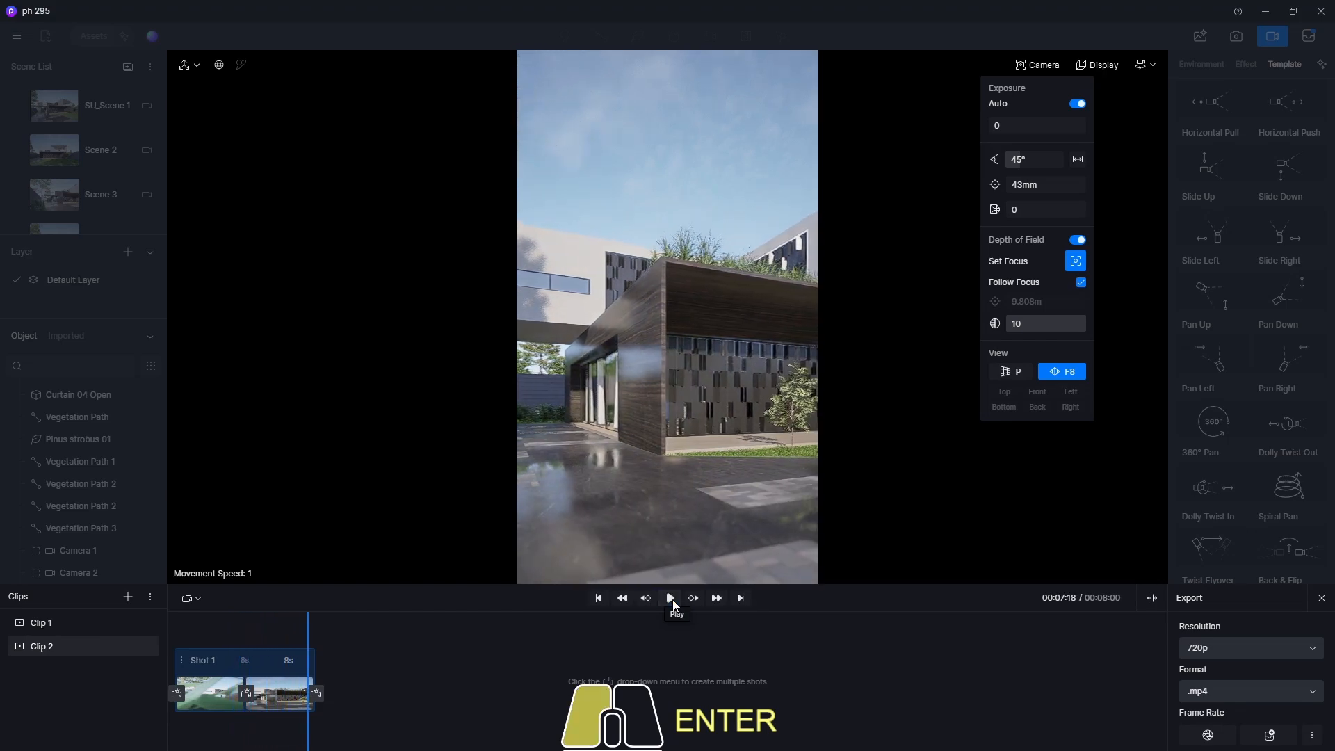
{"action": "left_click", "coordinate": [673, 601]}
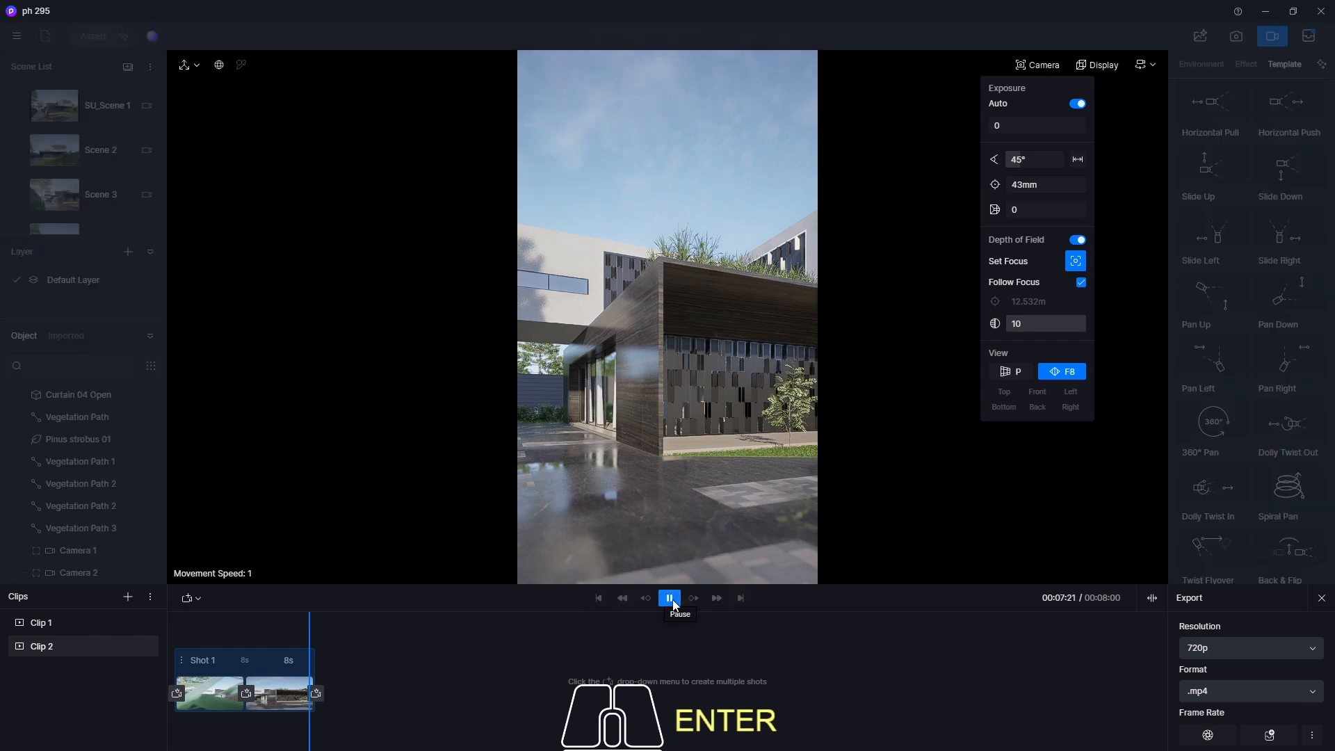
Preview Clip 1's camera move through playback and scrubbing, and replay Clip 2 for comparison.
{"action": "left_click", "coordinate": [43, 623]}
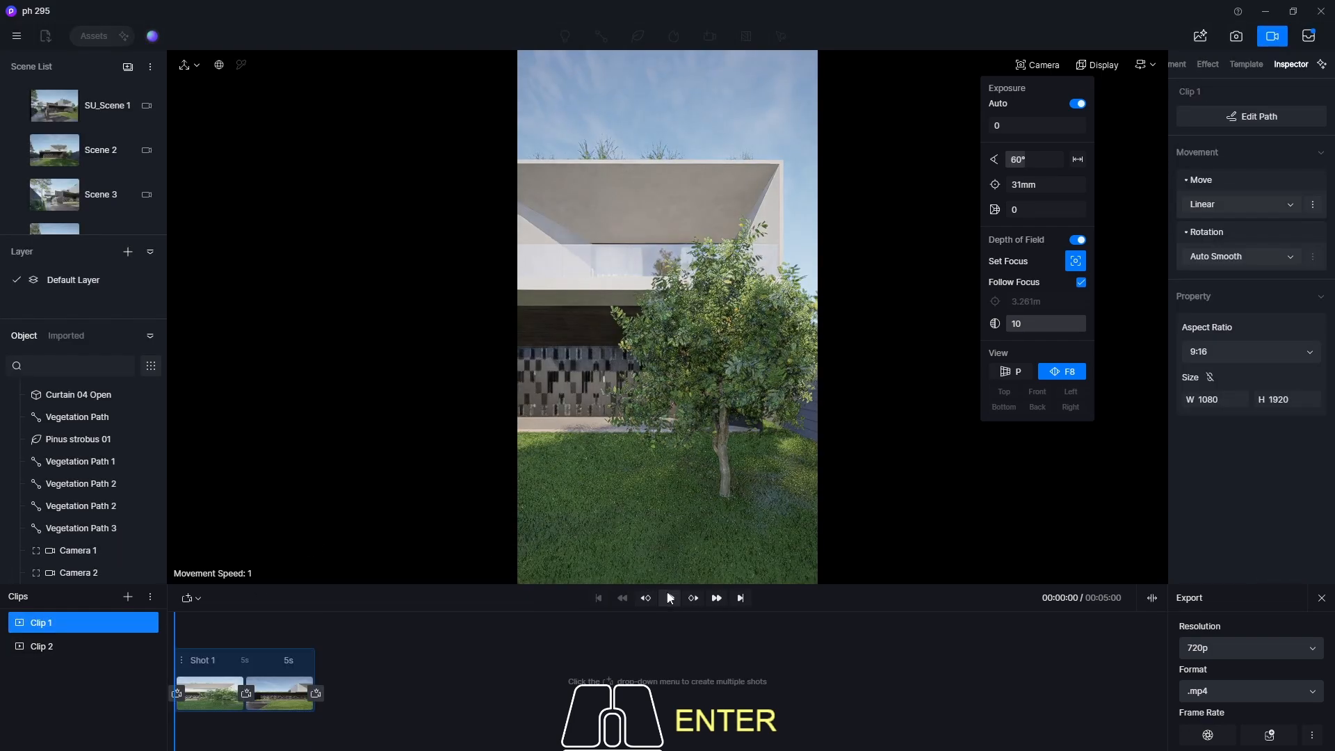
{"action": "left_click", "coordinate": [670, 599]}
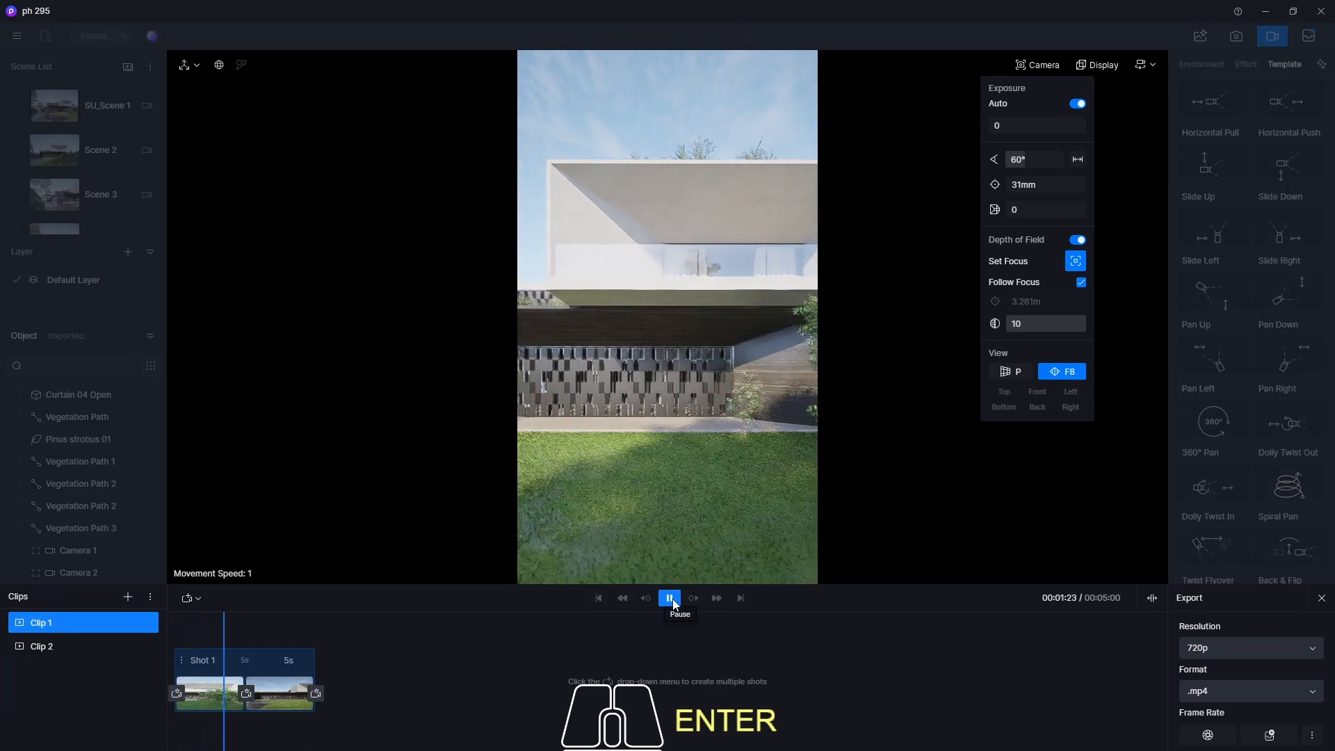
{"action": "left_click", "coordinate": [673, 599]}
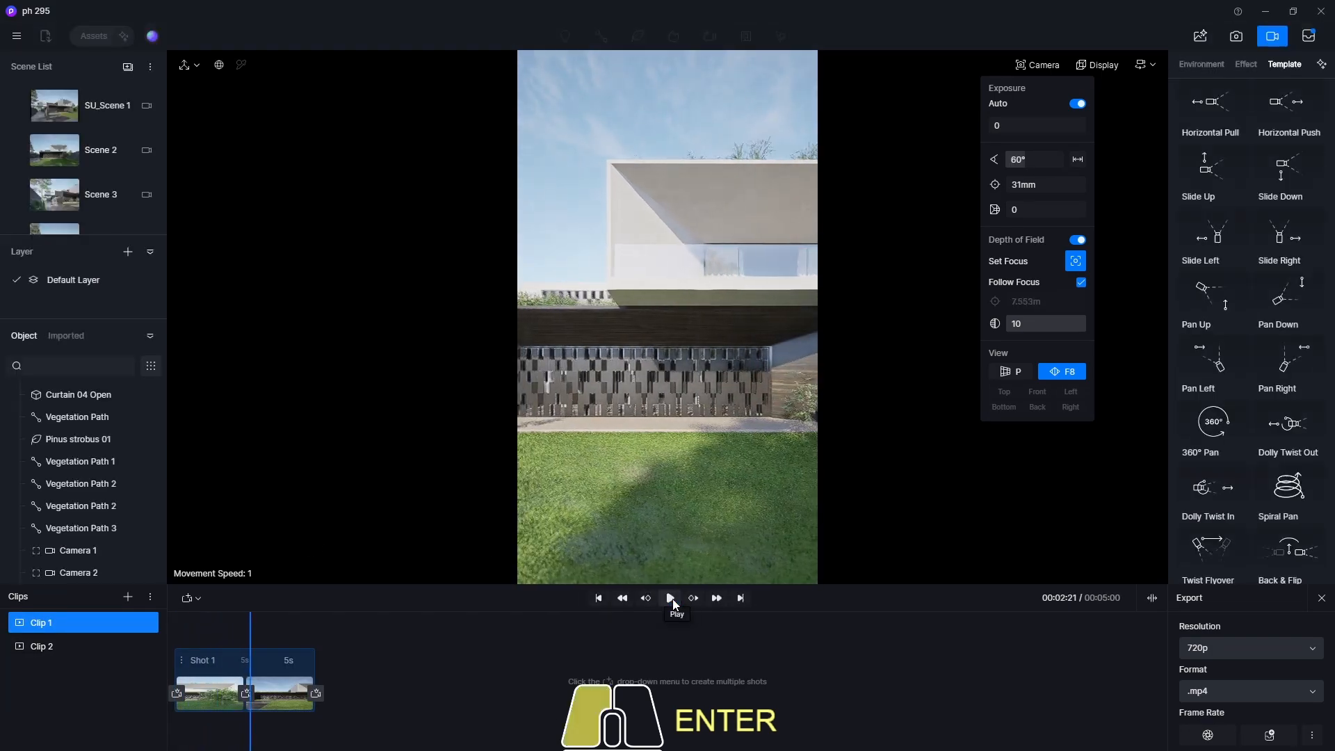
{"action": "left_click", "coordinate": [73, 621]}
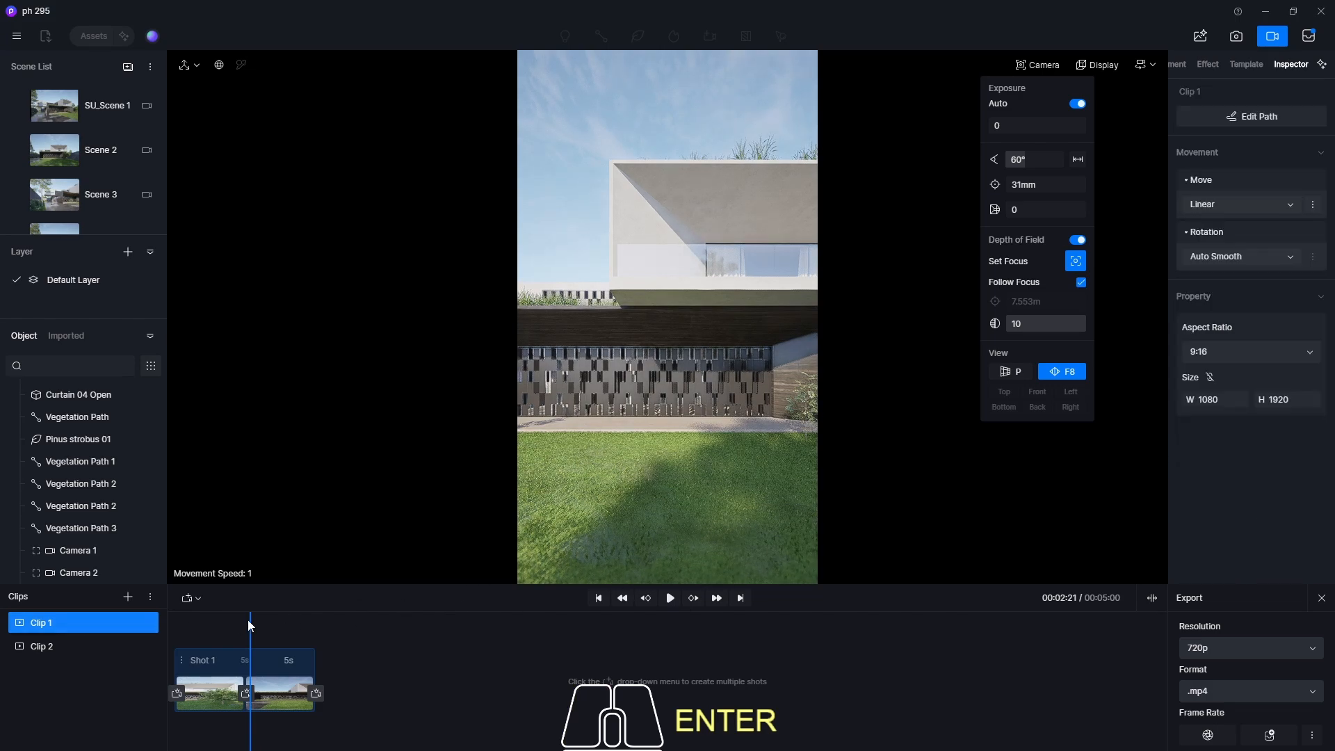
{"action": "mouse_move", "coordinate": [250, 627]}
{"action": "left_mouse_down"}
{"action": "mouse_move", "coordinate": [316, 628]}
{"action": "mouse_move", "coordinate": [174, 629]}
{"action": "mouse_move", "coordinate": [249, 643]}
{"action": "left_mouse_up"}
{"action": "left_click", "coordinate": [302, 731]}
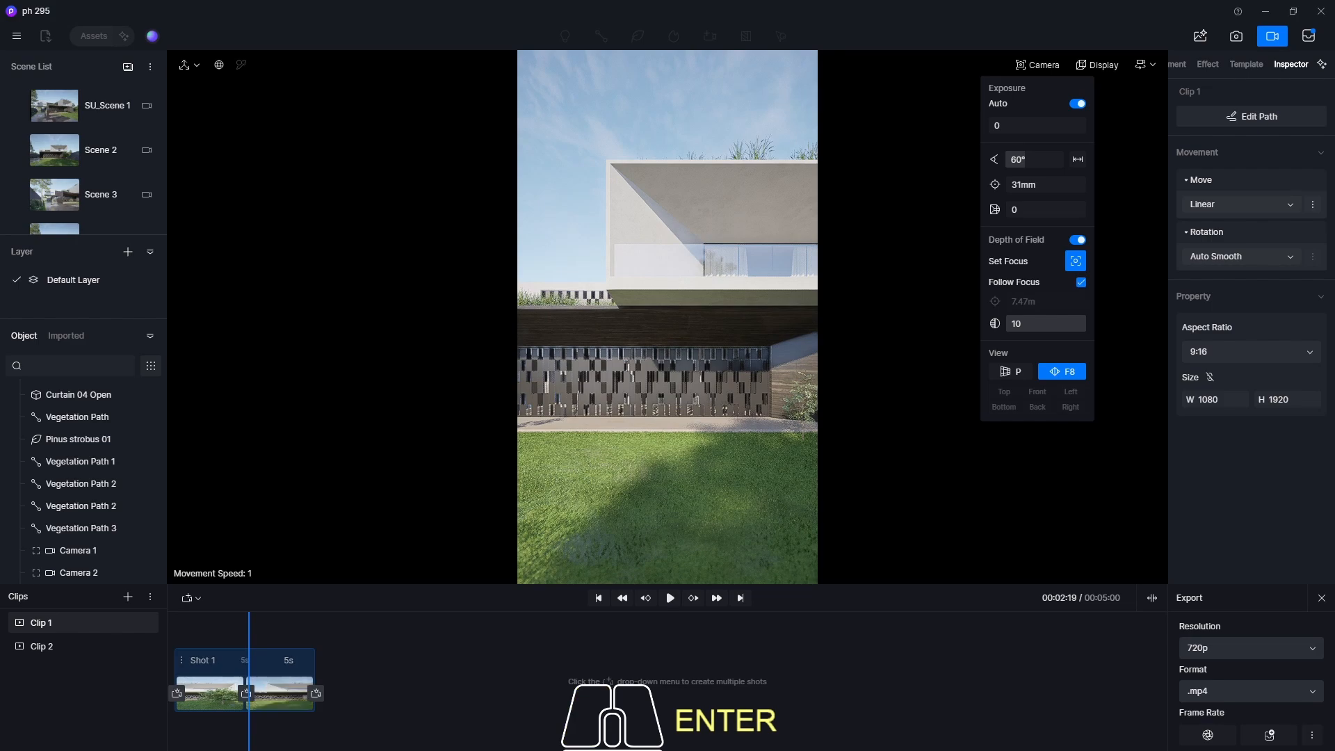
{"action": "left_click_drag", "start_coordinate": [254, 631], "coordinate": [170, 623]}
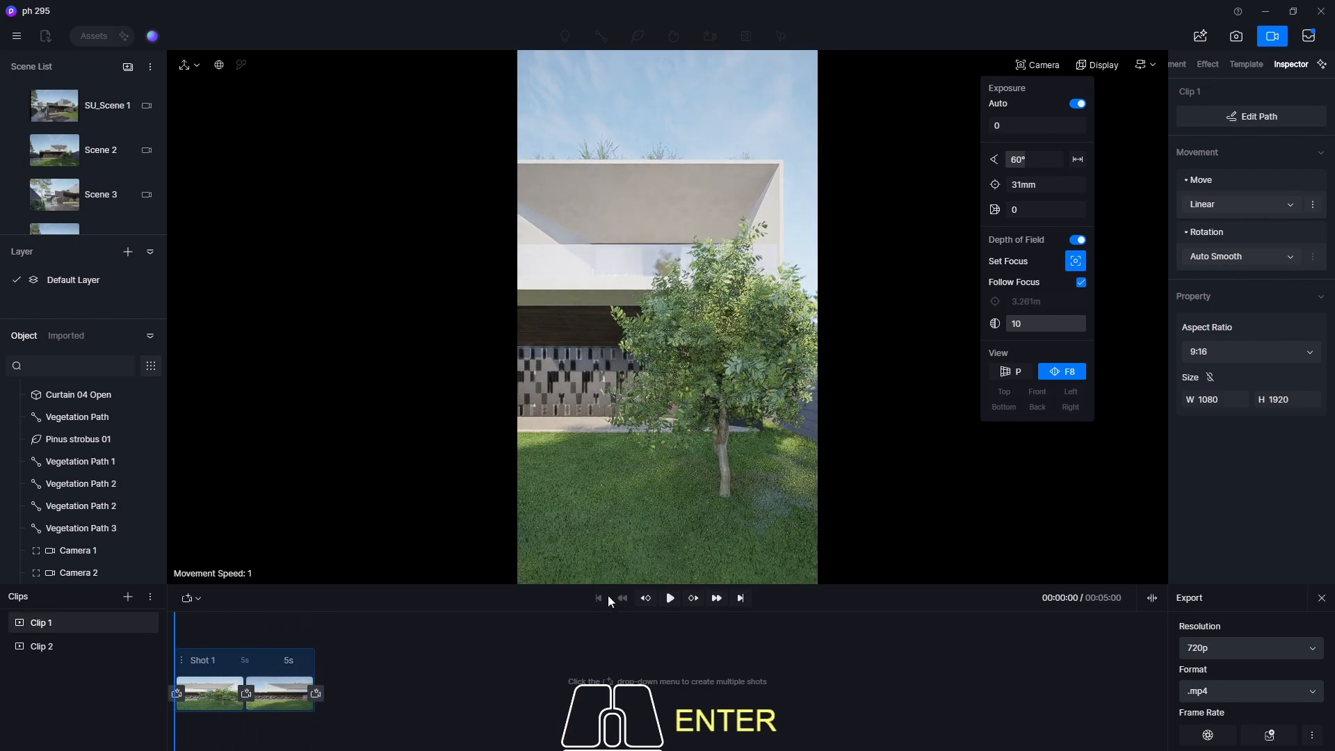
{"action": "left_click", "coordinate": [672, 598]}
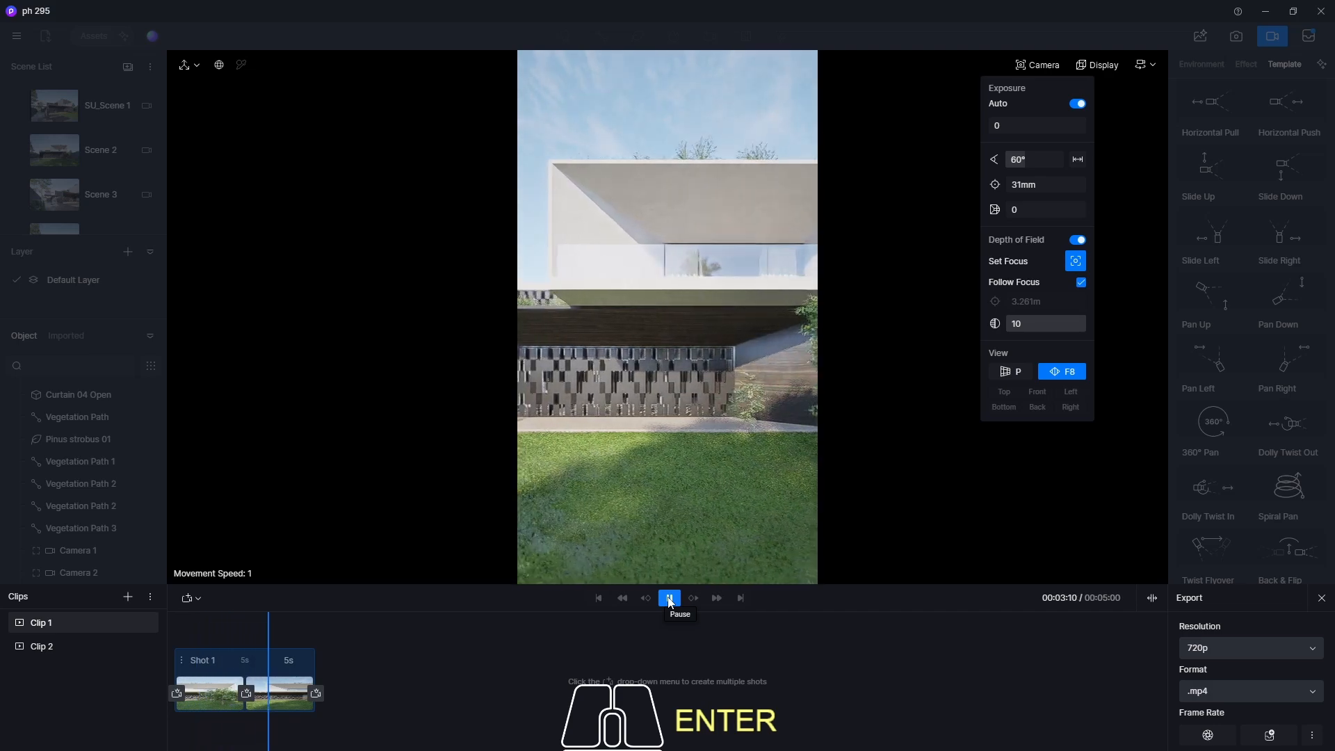
{"action": "left_click", "coordinate": [49, 646]}
{"action": "left_click", "coordinate": [671, 598]}
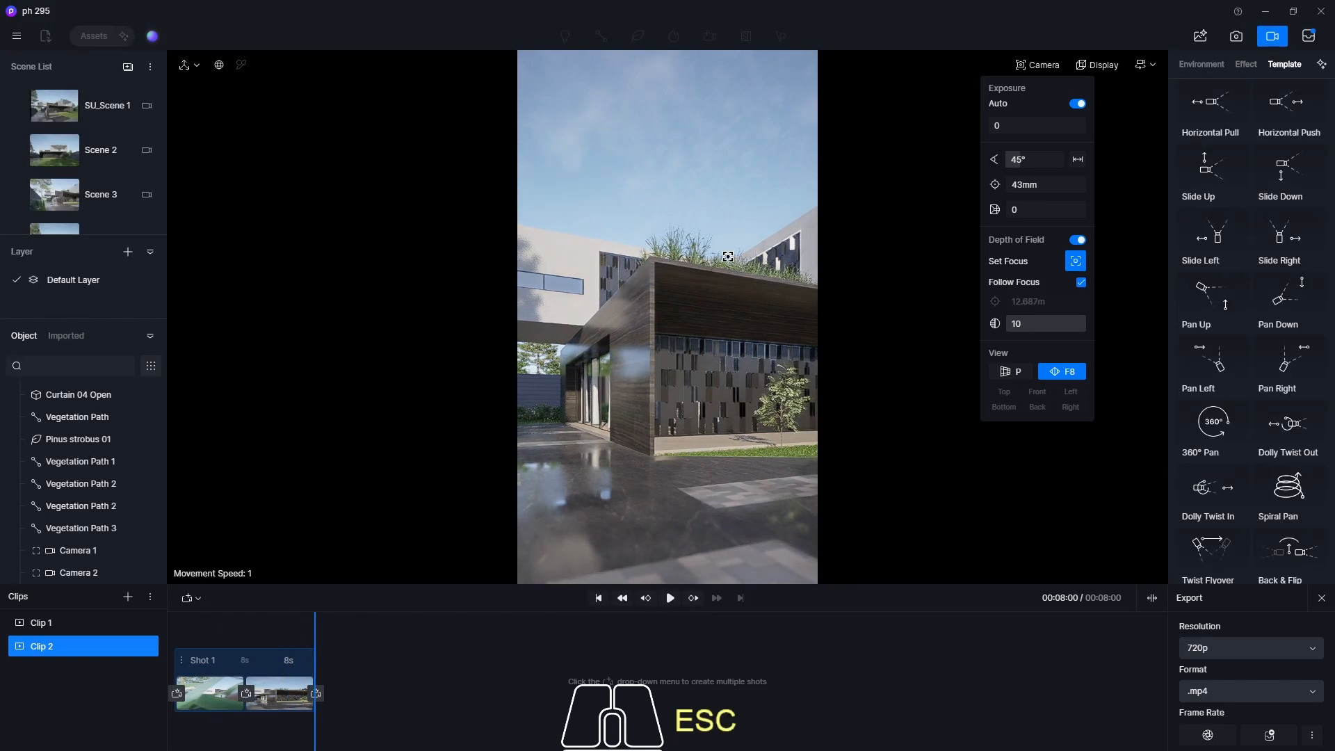
Leave video mode, restore Scene 4, and place a camera from that view with a 9:16 aspect ratio.
{"action": "left_click", "coordinate": [1271, 35]}
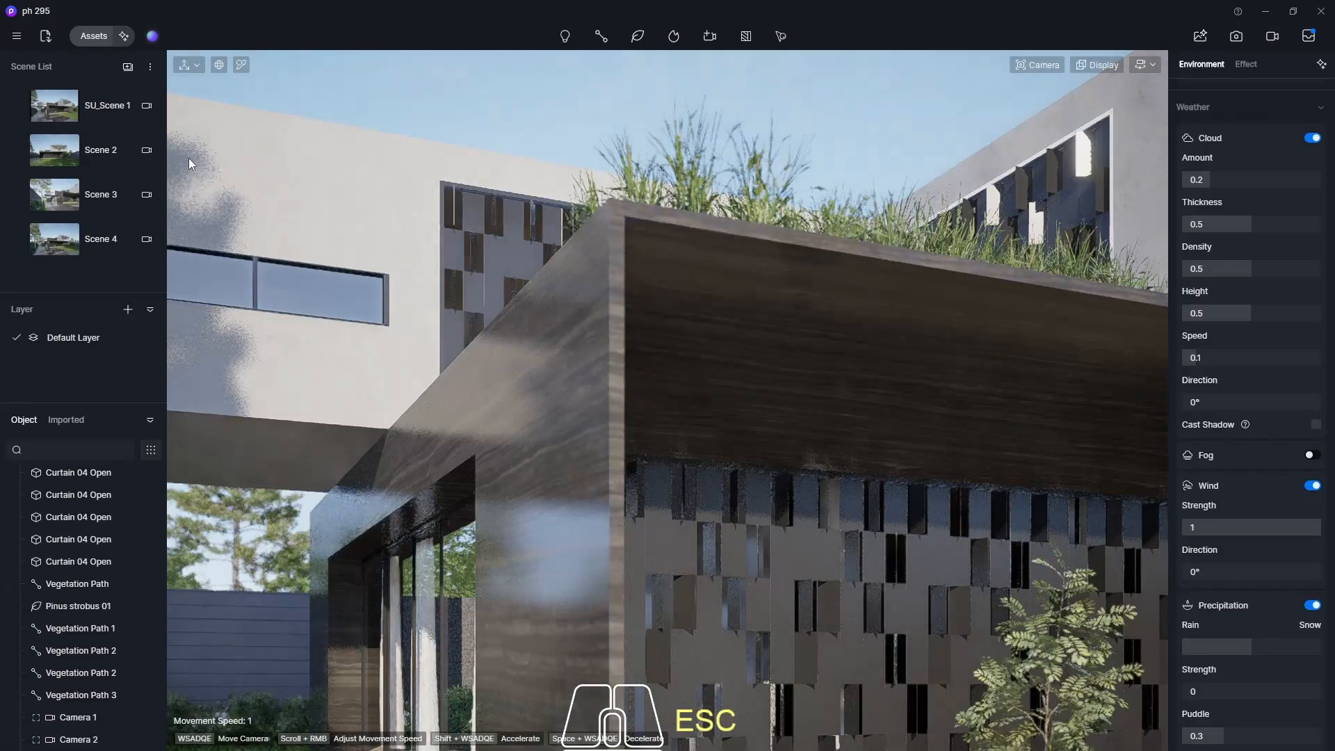
{"action": "left_click", "coordinate": [50, 238]}
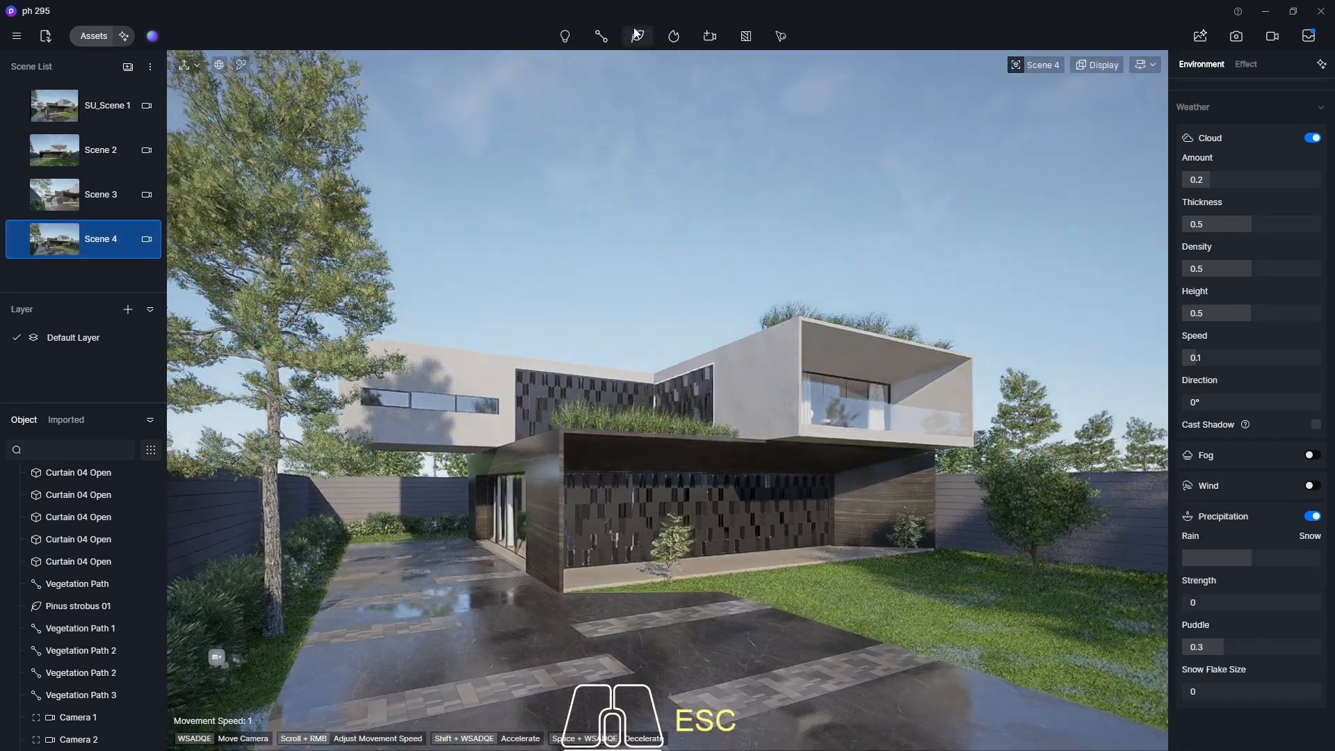
{"action": "left_click", "coordinate": [707, 35]}
{"action": "left_click", "coordinate": [716, 88]}
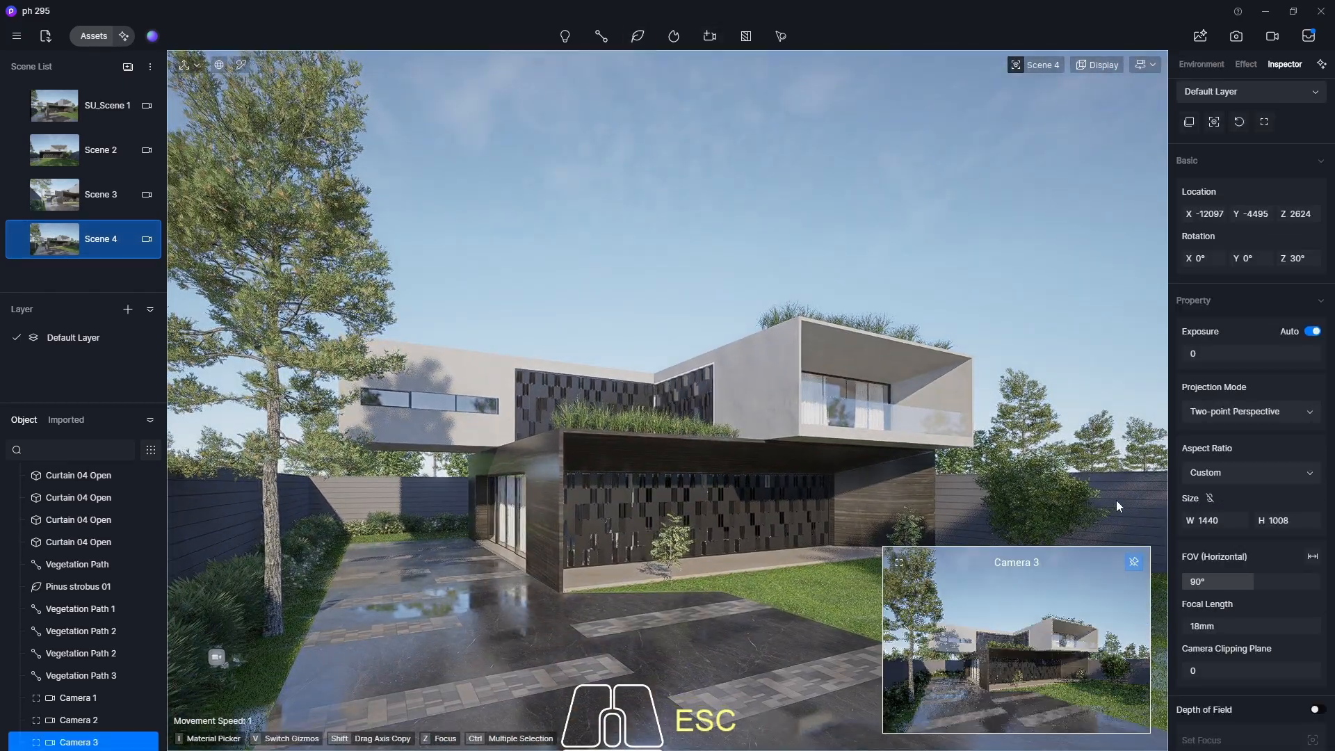
{"action": "left_click", "coordinate": [1215, 470]}
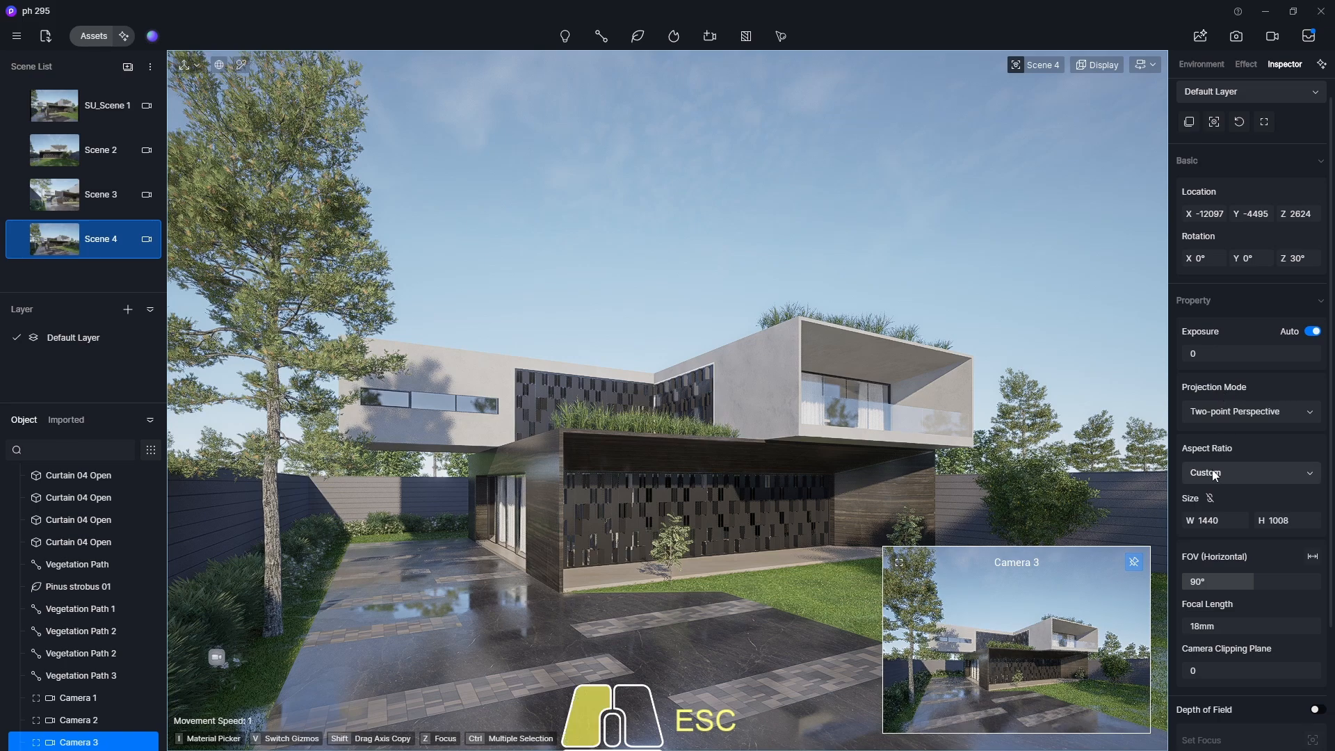
{"action": "left_click", "coordinate": [1229, 584]}
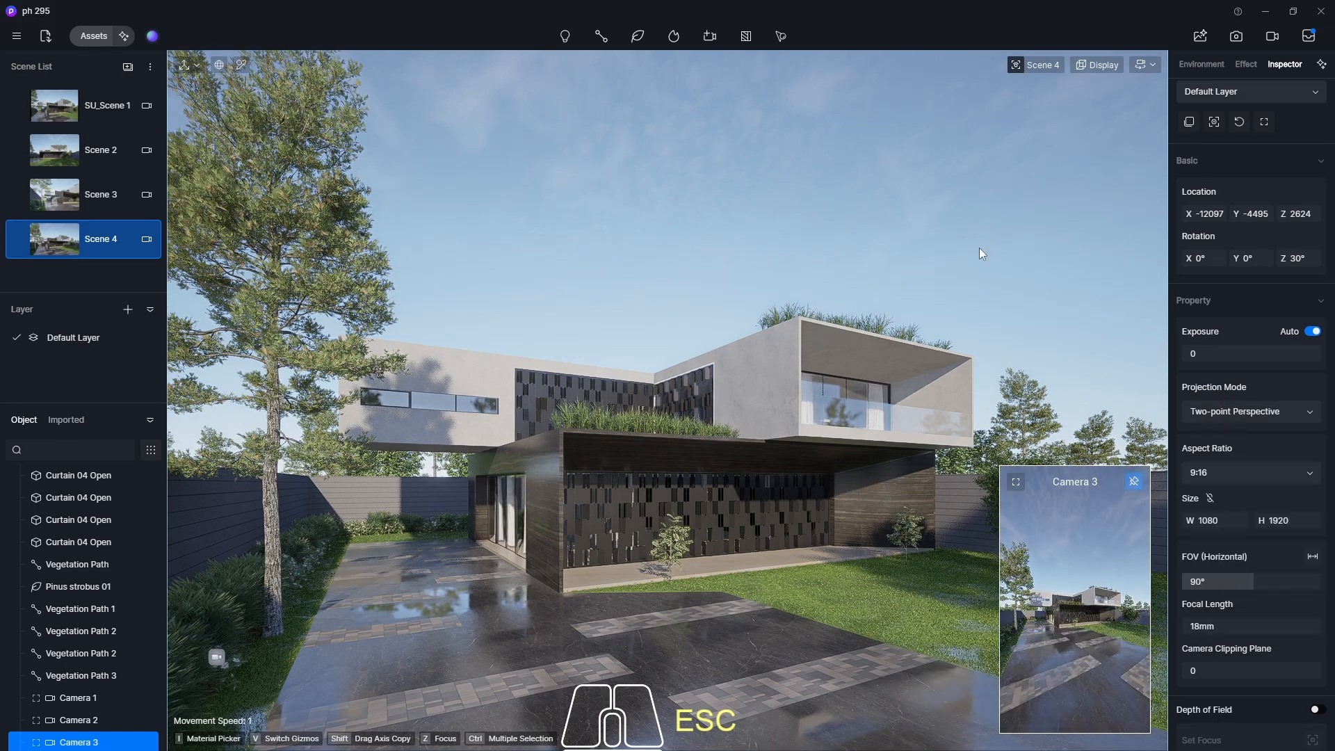
Return to video mode and create a third, empty clip.
{"action": "left_click", "coordinate": [1272, 36]}
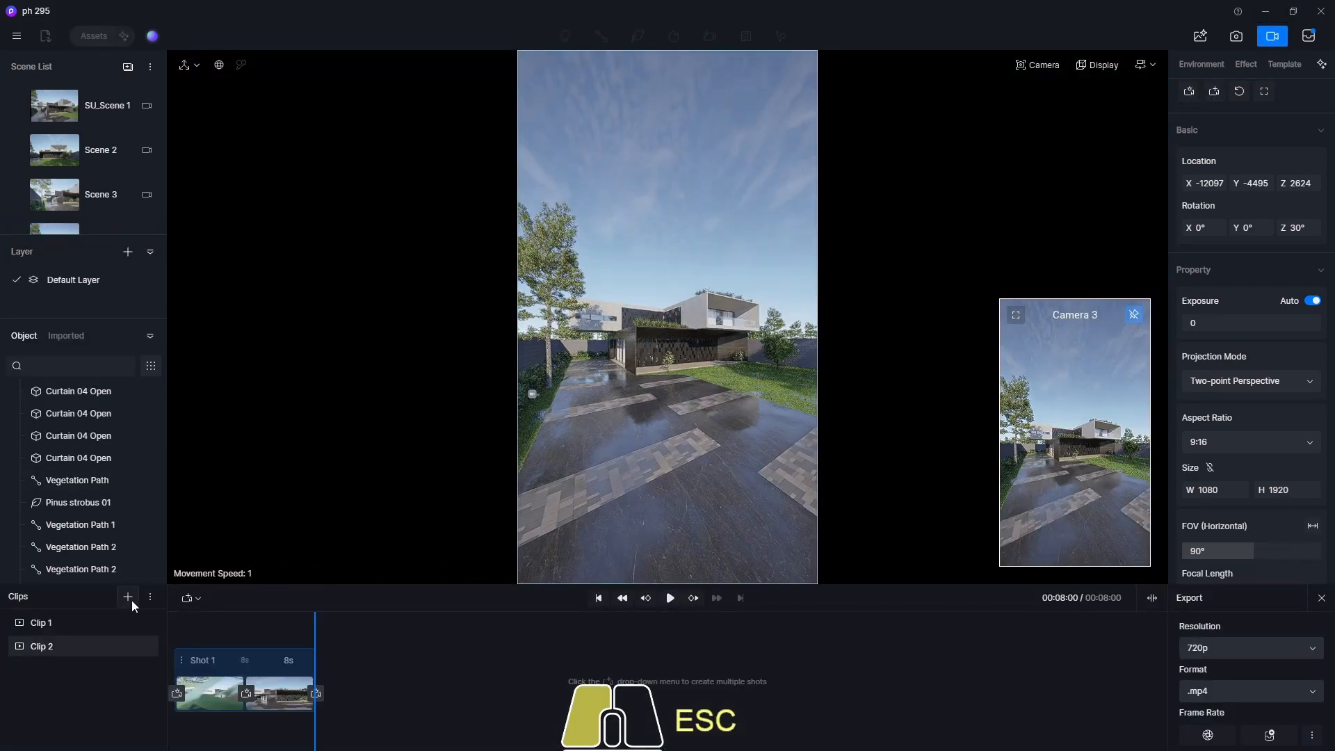
{"action": "left_click", "coordinate": [127, 596]}
{"action": "left_click", "coordinate": [82, 674]}
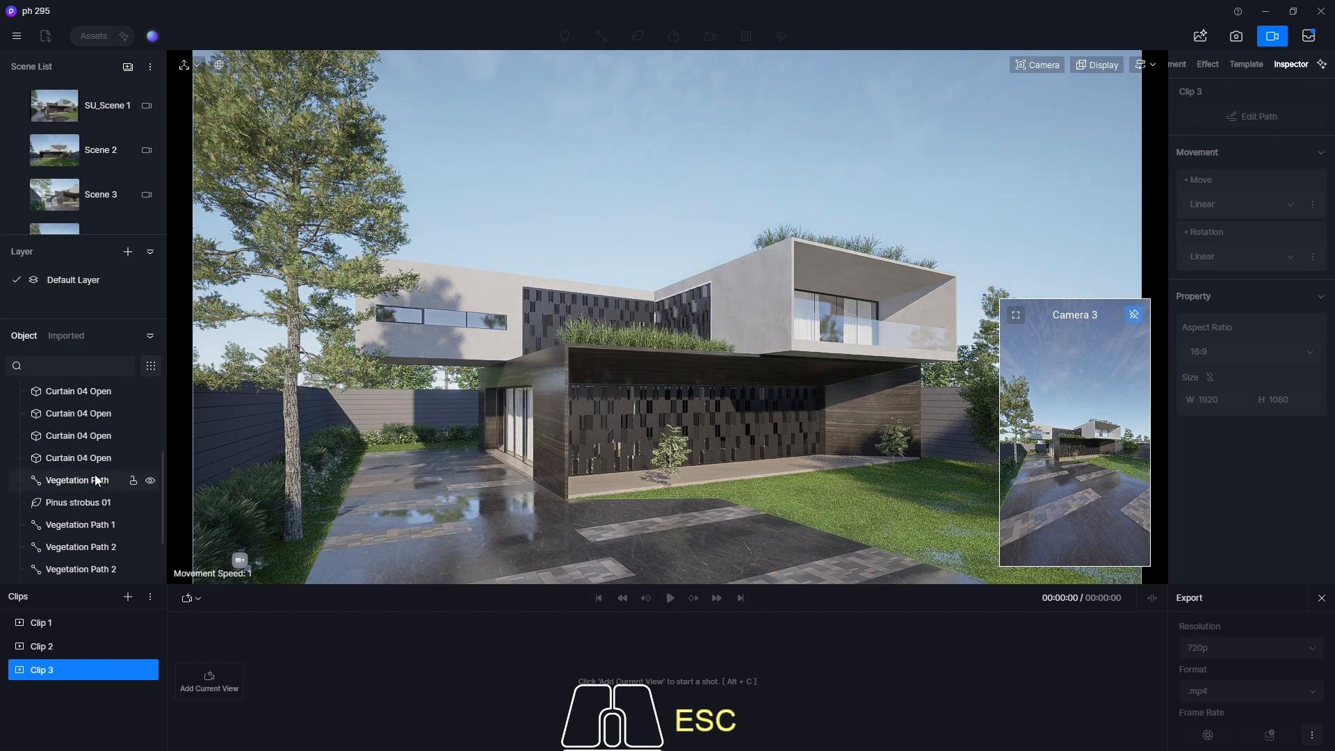
Select Camera 3 in the scene's object list and add it as the first shot of Clip 3.
{"action": "left_click", "coordinate": [166, 464]}
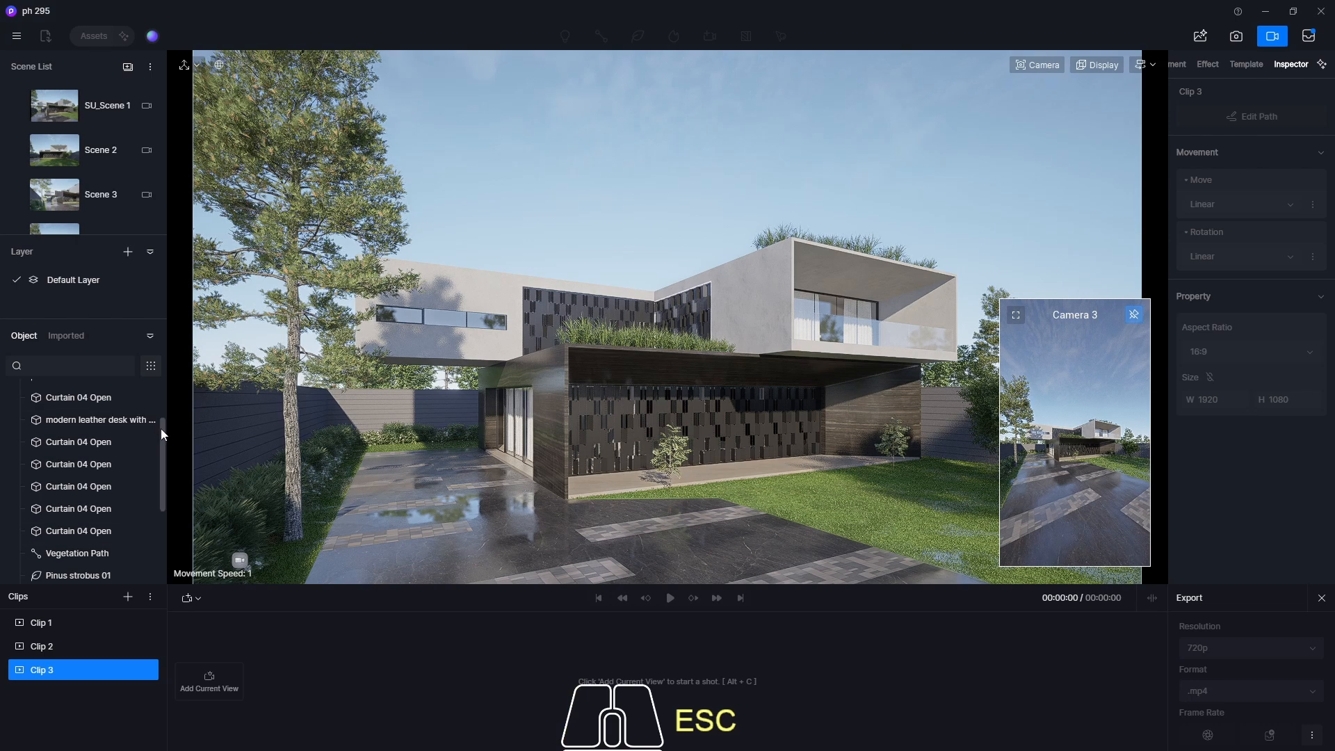
{"action": "left_click_drag", "start_coordinate": [160, 429], "coordinate": [166, 527]}
{"action": "left_click", "coordinate": [93, 571]}
{"action": "left_click", "coordinate": [189, 599]}
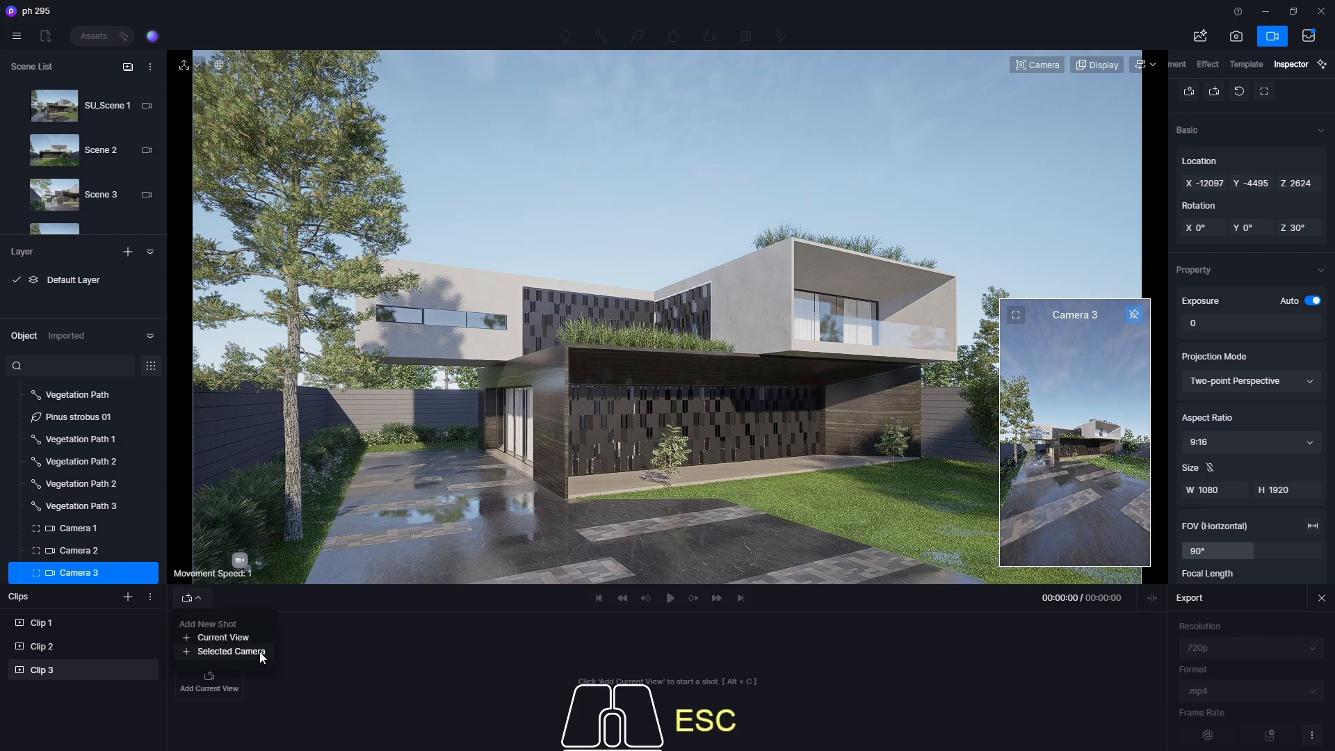
{"action": "left_click", "coordinate": [249, 651]}
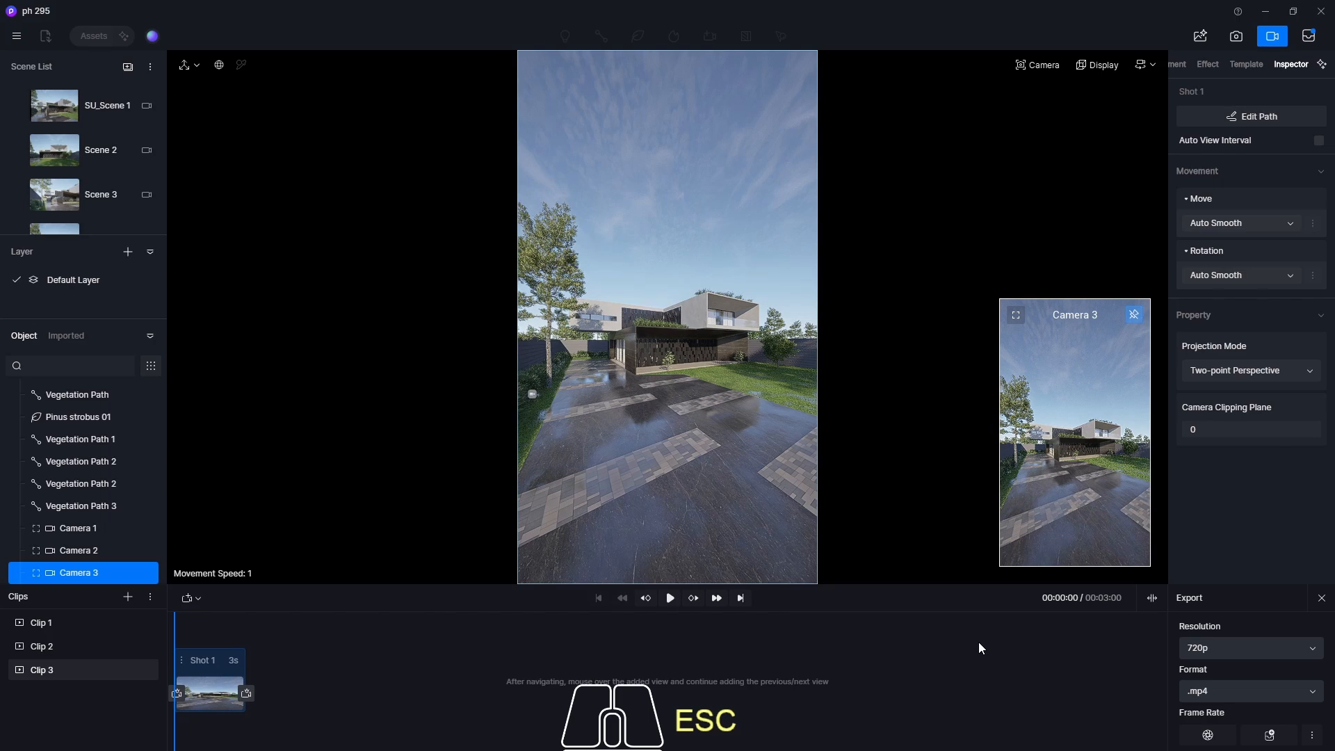
Set the current view's field of view to 45° for Clip 3, trying 60° for comparison.
{"action": "left_click", "coordinate": [668, 599]}
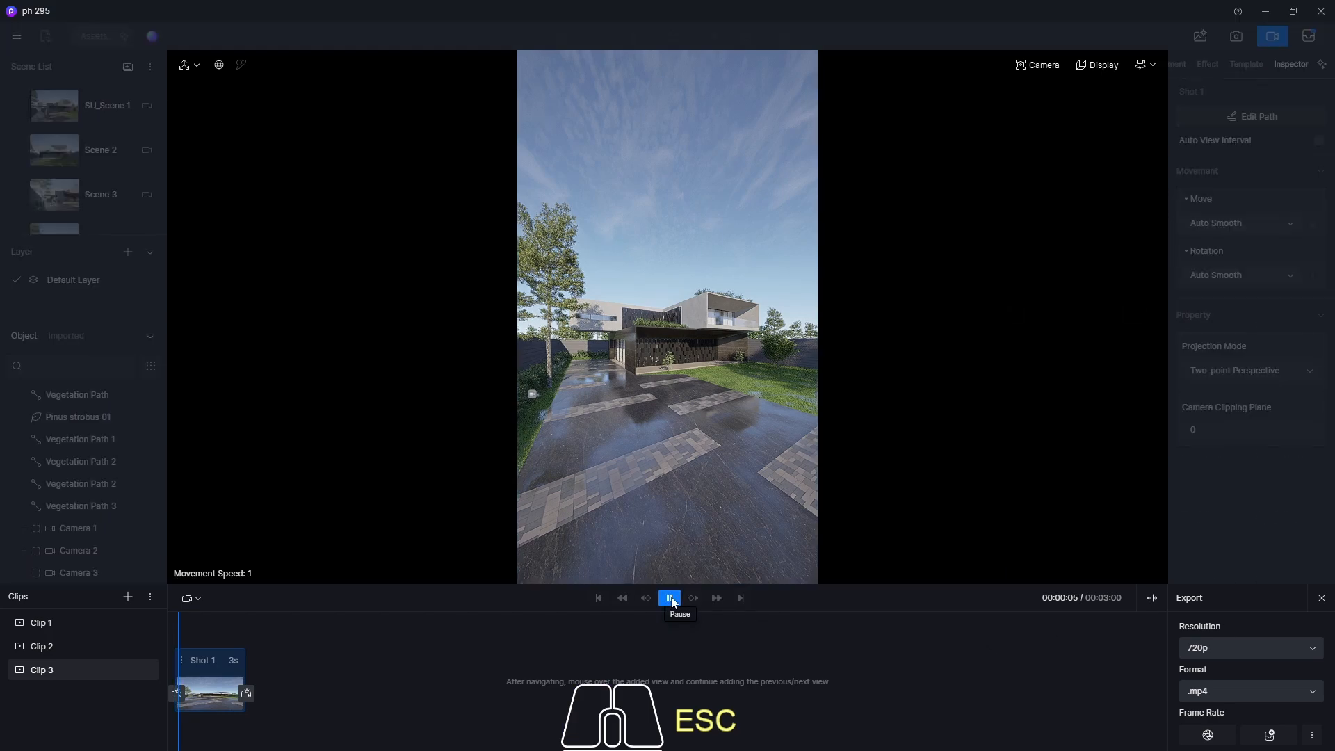
{"action": "left_click", "coordinate": [1043, 68]}
{"action": "left_click", "coordinate": [1034, 160]}
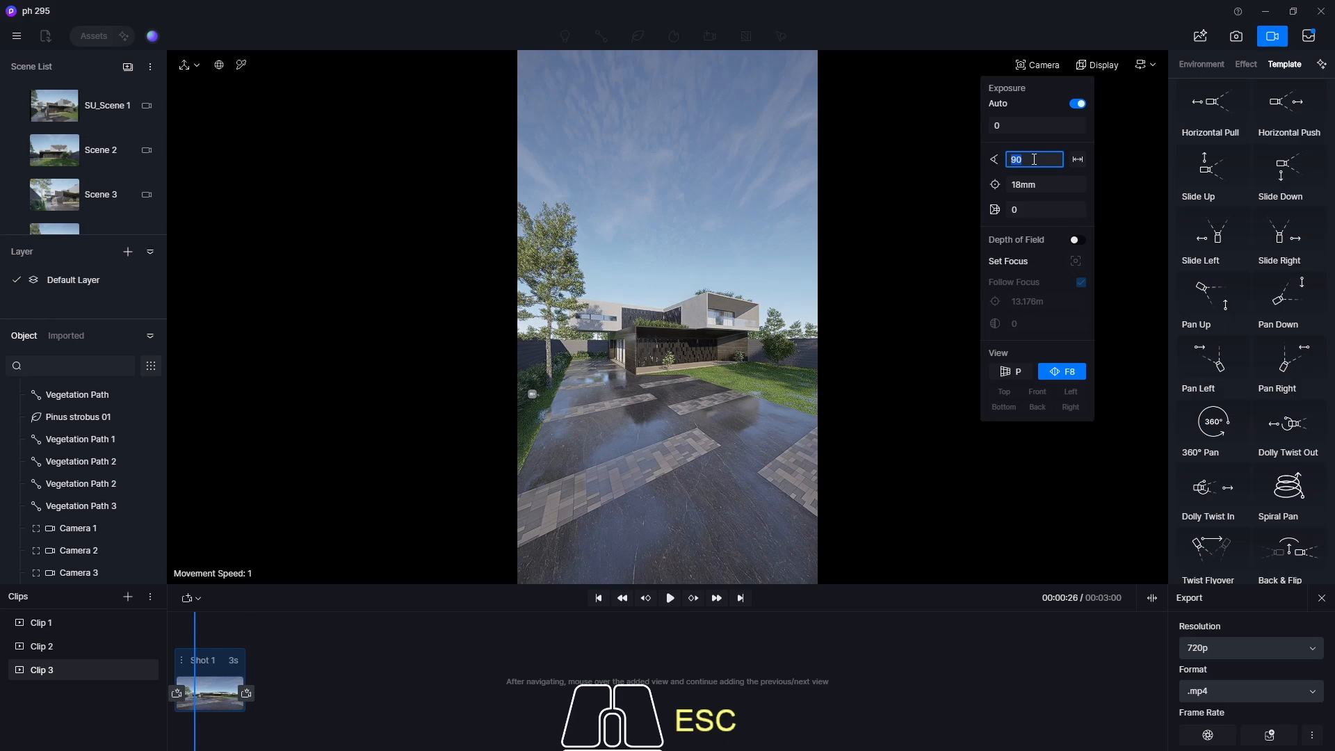
{"action": "type", "text": "45"}
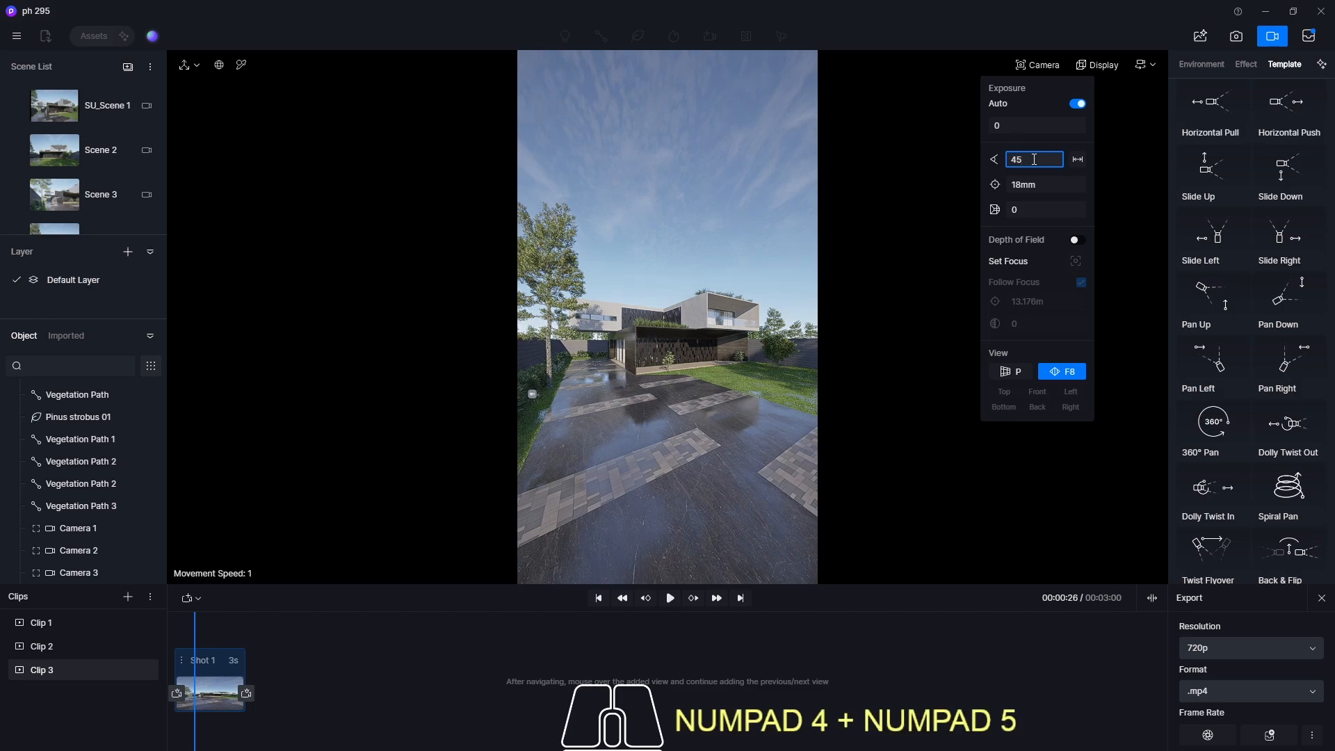
{"action": "key", "text": "Return"}
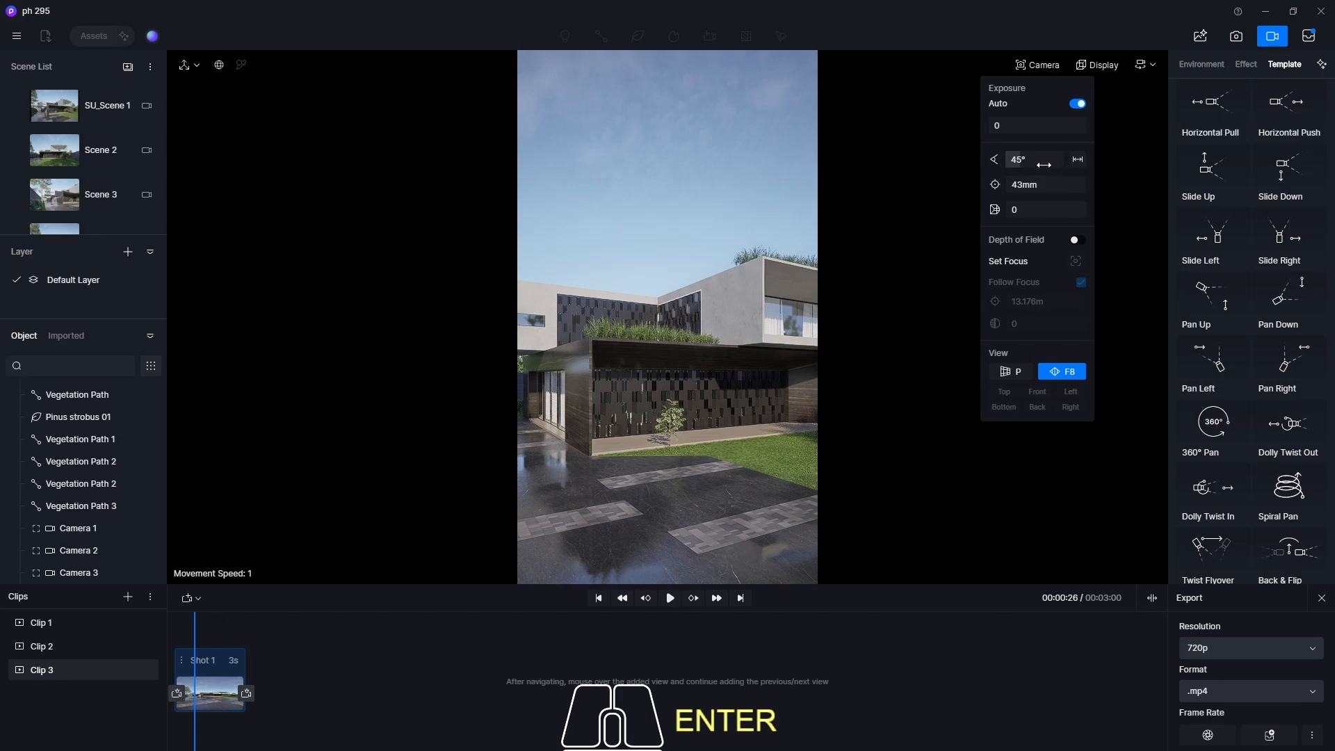
{"action": "left_click", "coordinate": [1044, 165]}
{"action": "type", "text": "60"}
{"action": "key", "text": "Return"}
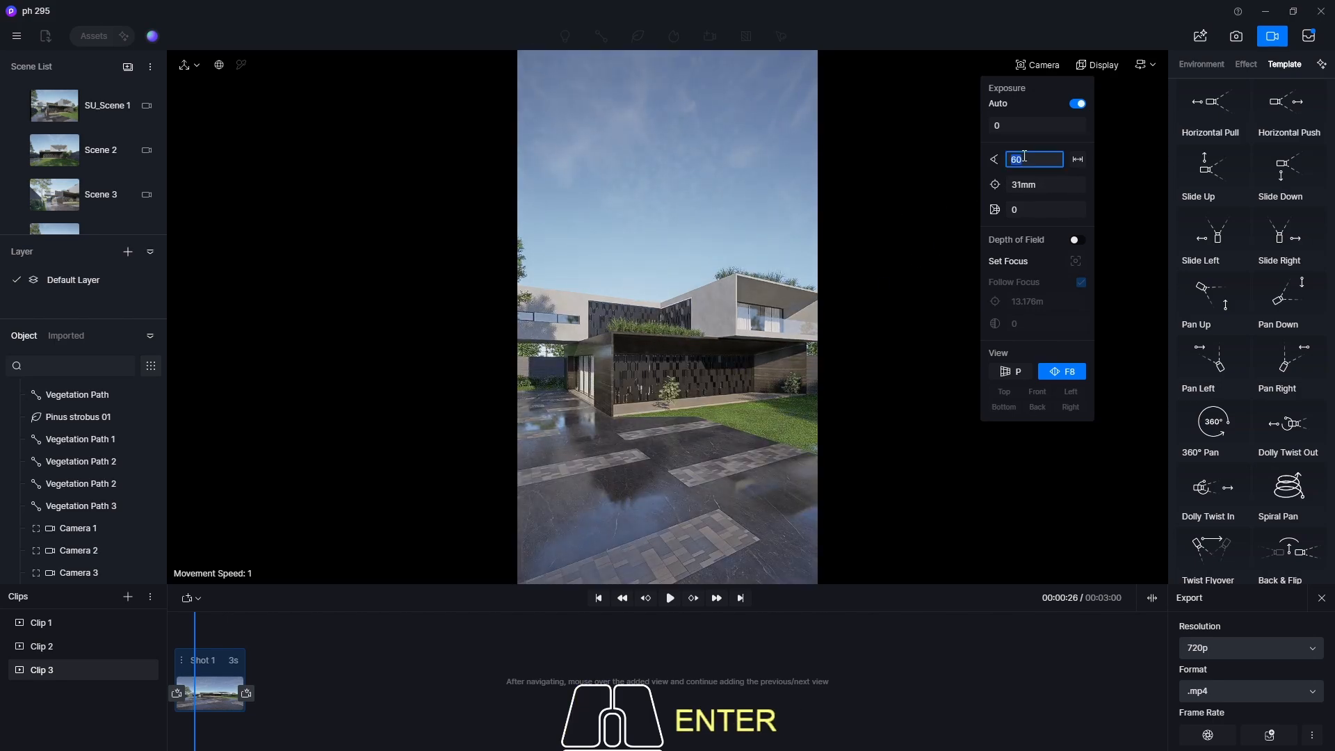
{"action": "type", "text": "45"}
{"action": "key", "text": "Return"}
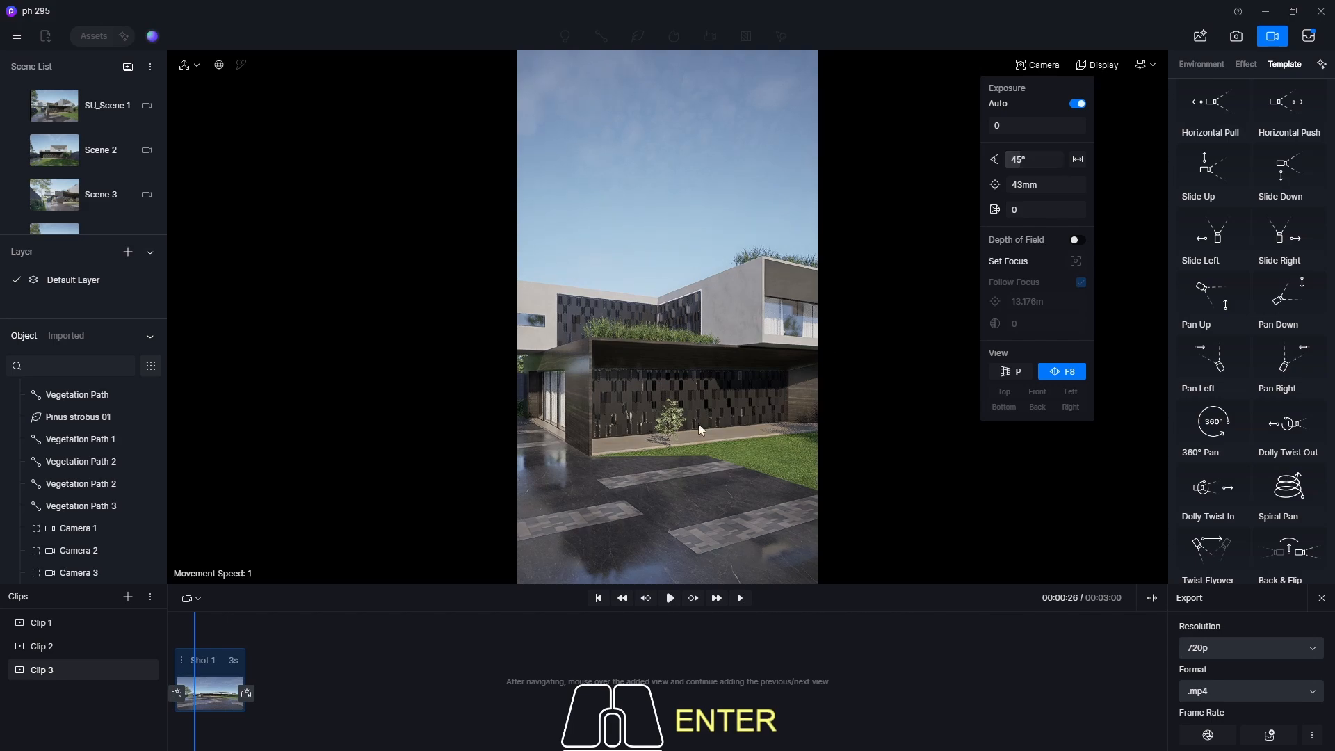
Update Clip 3's opening view to face the tall tree and driveway, and add a second view rotated toward the cantilevered volume and lawn.
{"action": "middle_click_drag", "start_coordinate": [698, 423], "coordinate": [494, 413]}
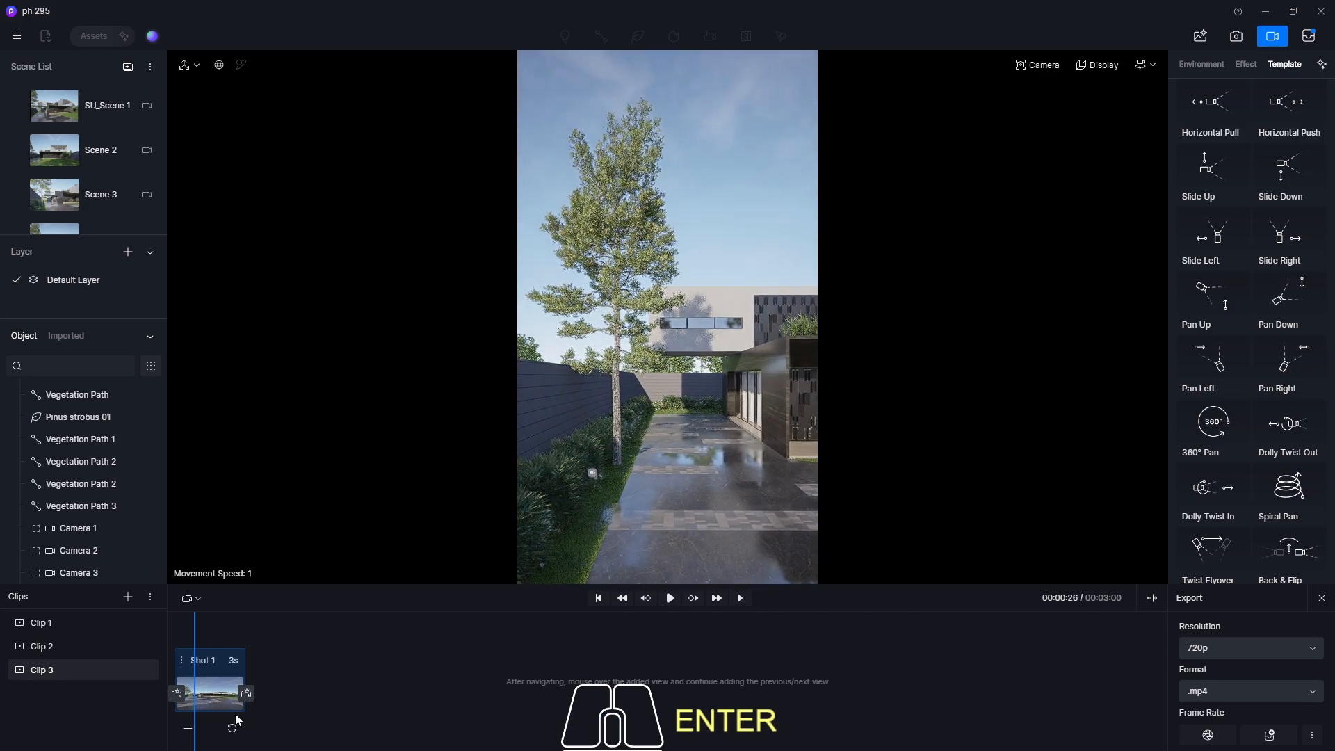
{"action": "middle_click_drag", "start_coordinate": [568, 478], "coordinate": [799, 436]}
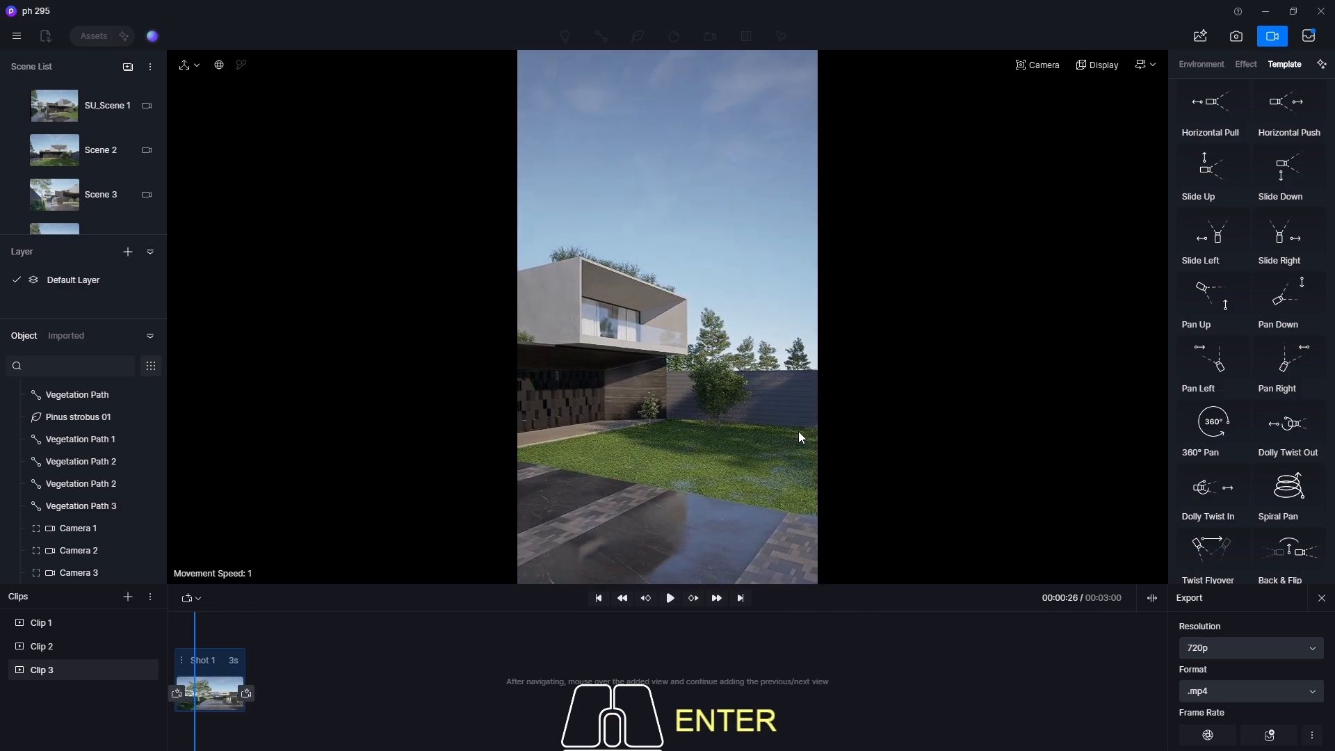
{"action": "left_click", "coordinate": [248, 692]}
Set the duration of Clip 3's Shot 1 to 6 s and return the playhead to the clip's start.
{"action": "type", "text": "6"}
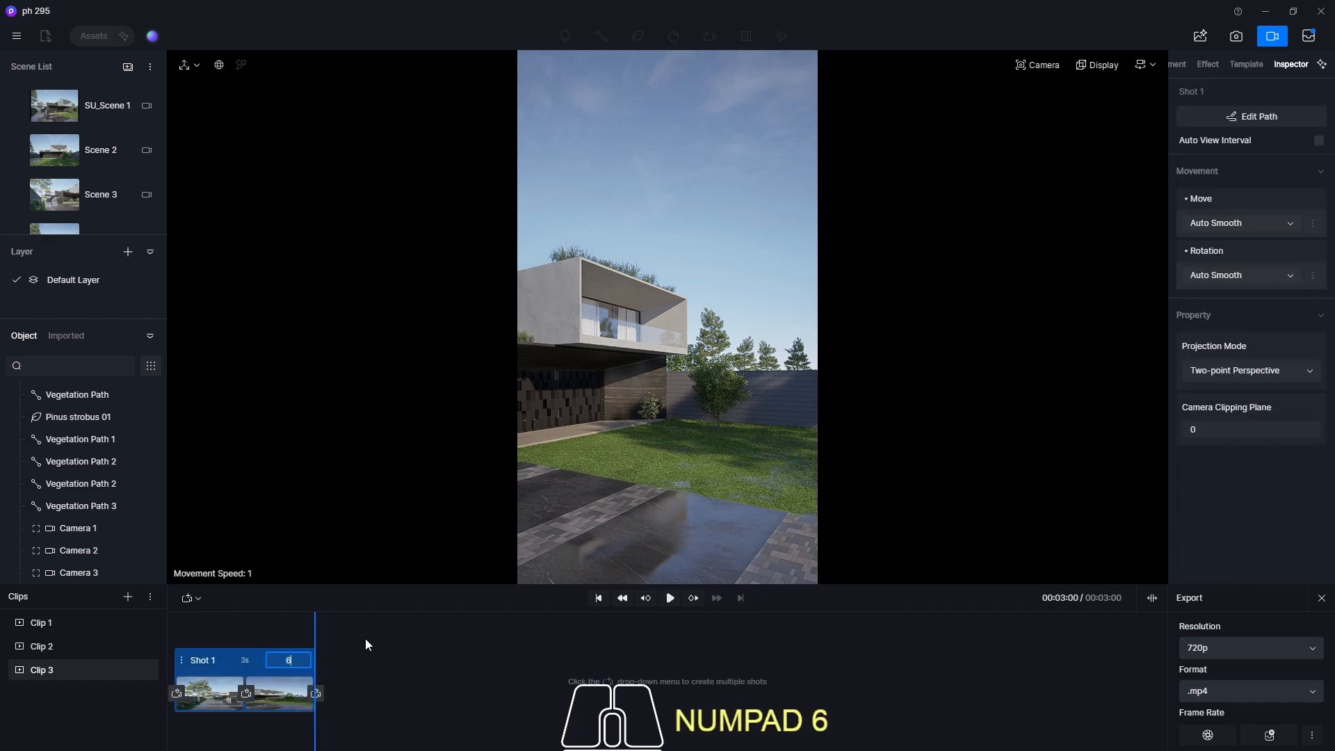
{"action": "key", "text": "Return"}
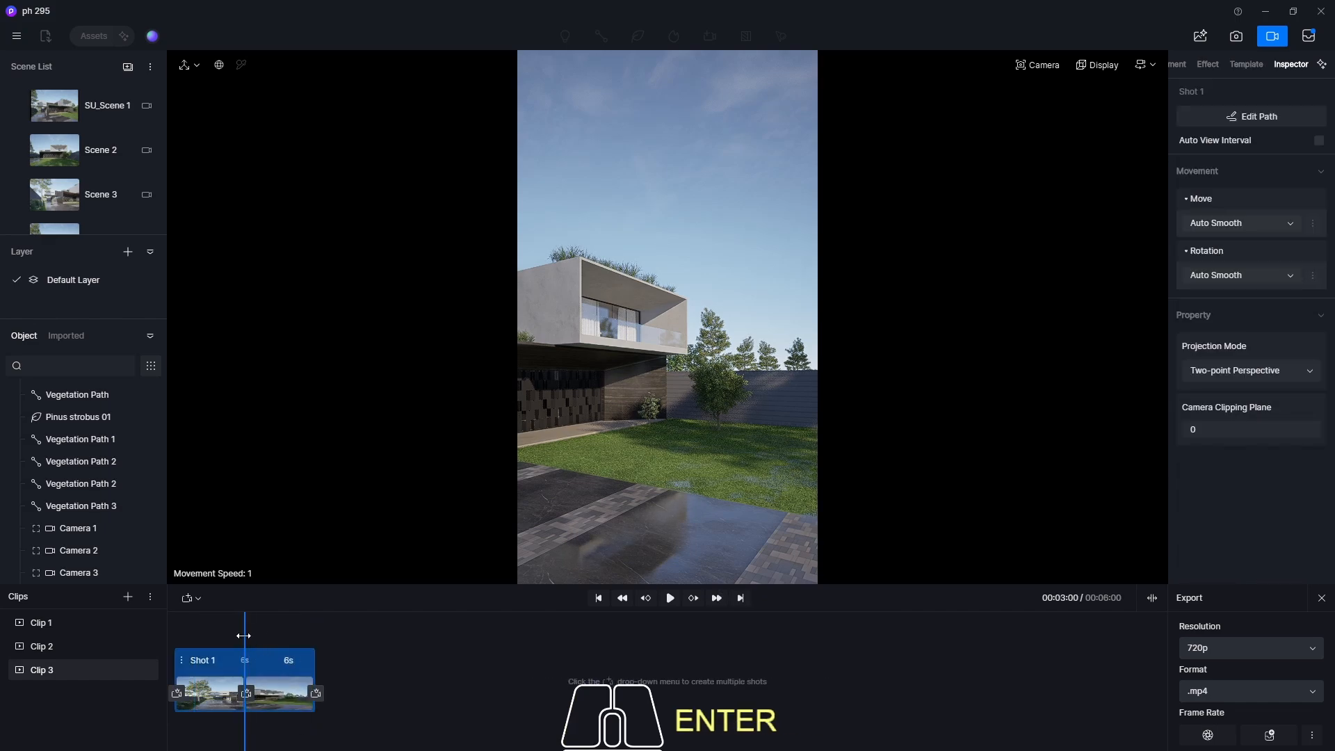
{"action": "left_click_drag", "start_coordinate": [244, 636], "coordinate": [161, 645]}
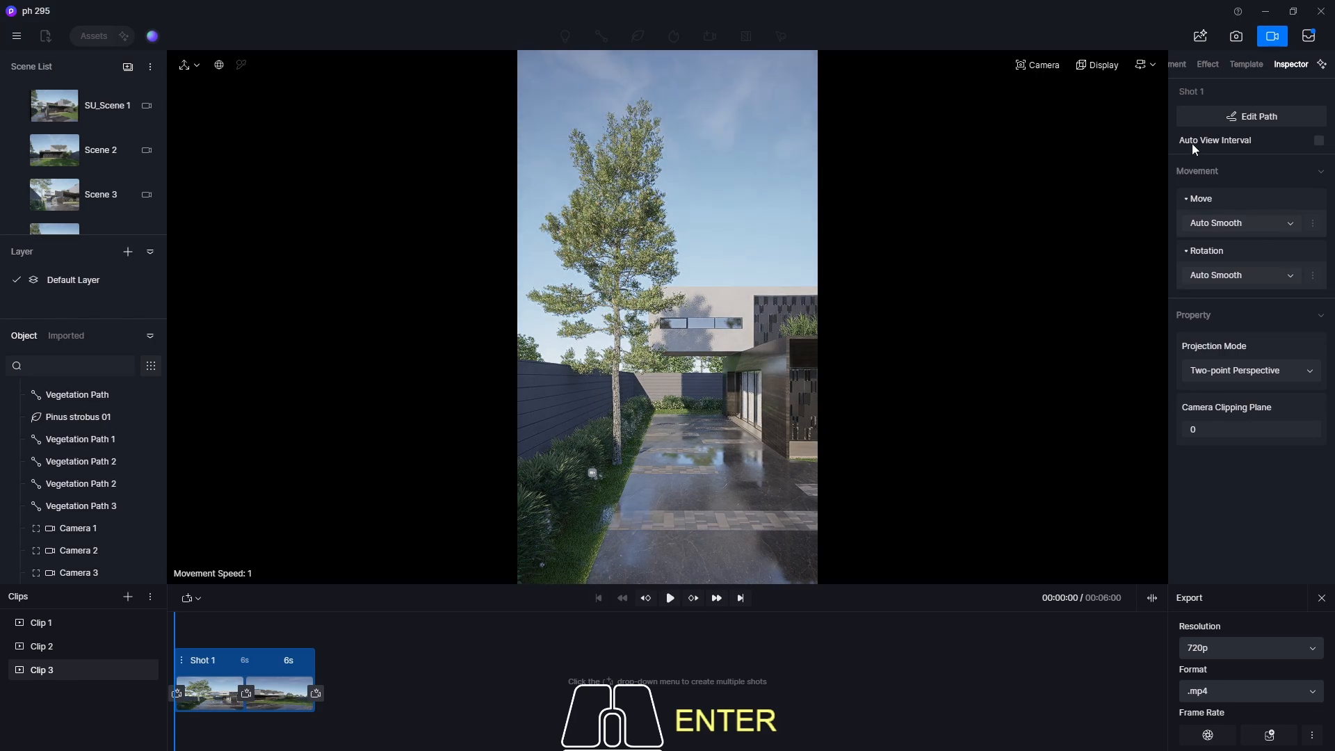
Change Shot 1's rotation movement in Clip 3 to Linear and play the clip to check the camera turn.
{"action": "left_click", "coordinate": [1222, 273]}
{"action": "left_click", "coordinate": [1223, 317]}
{"action": "left_click", "coordinate": [670, 598]}
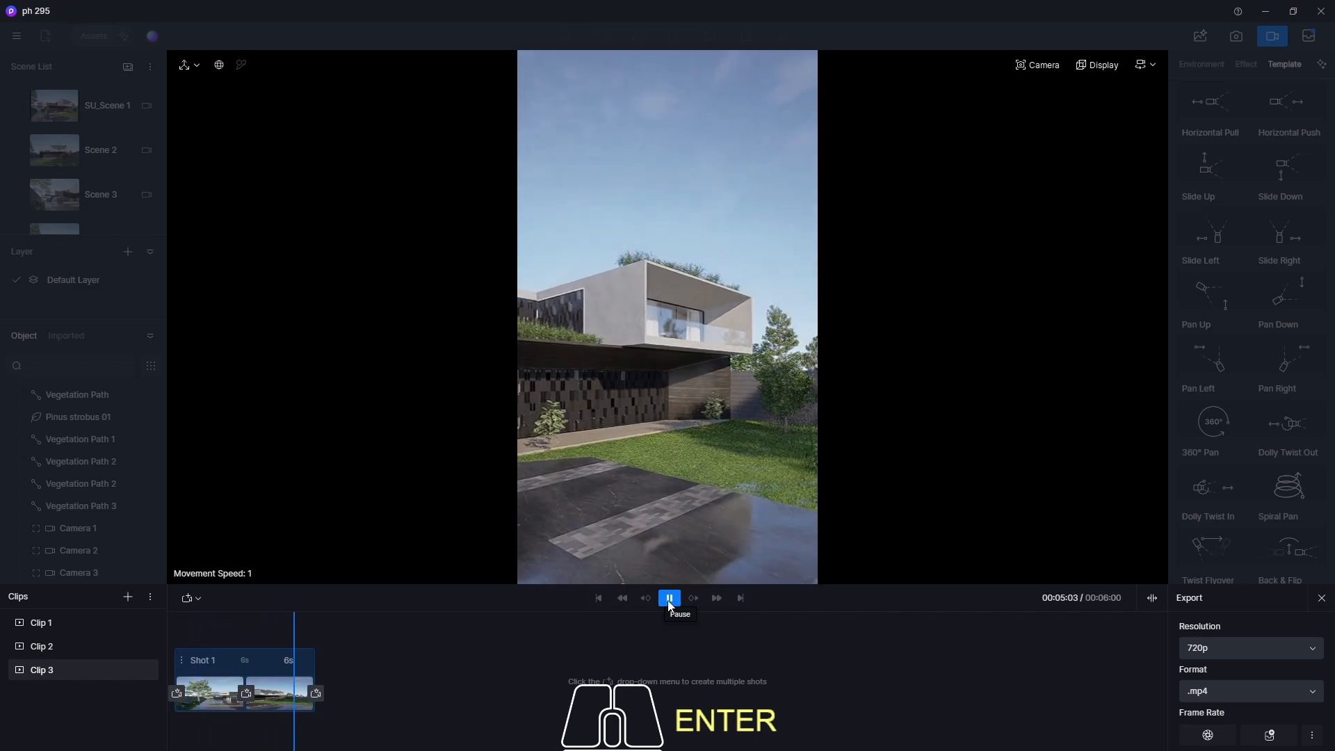
Play Clips 1, 2 and 3 one after another to compare their camera moves.
{"action": "left_click", "coordinate": [42, 622]}
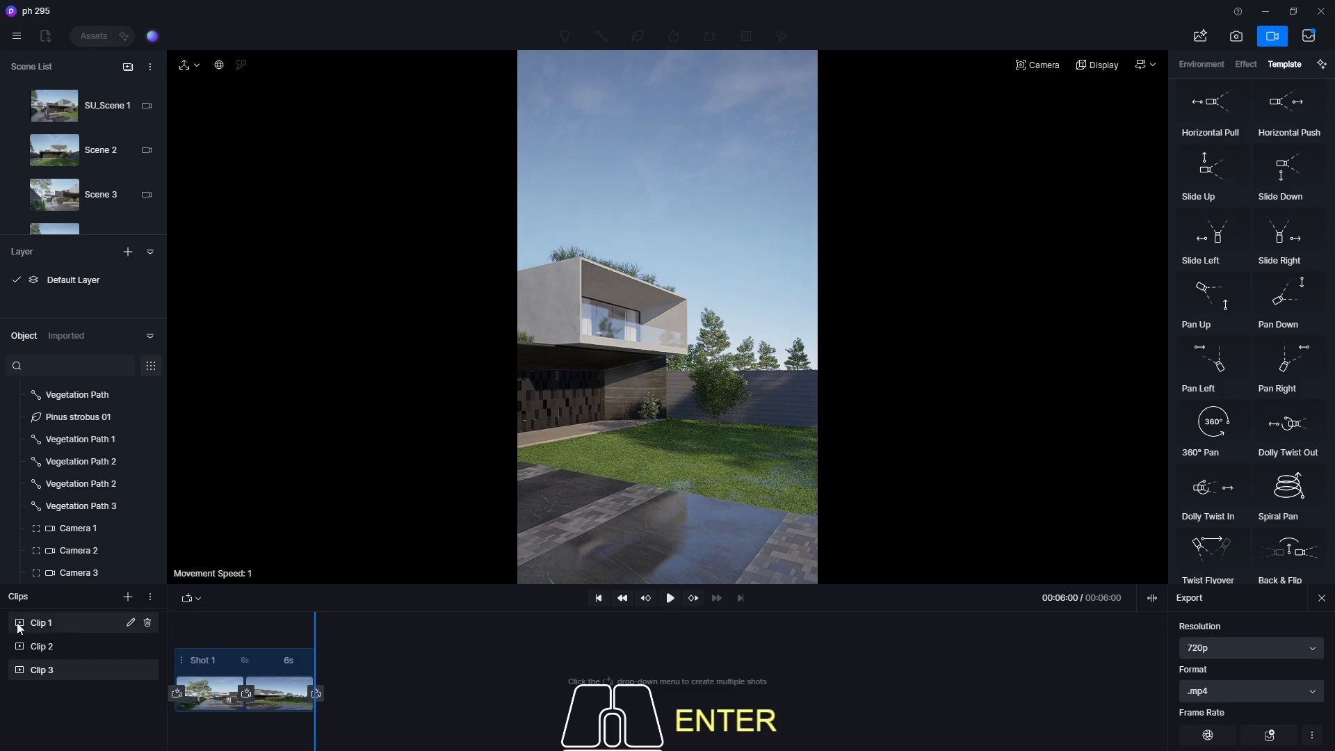
{"action": "left_click", "coordinate": [668, 599]}
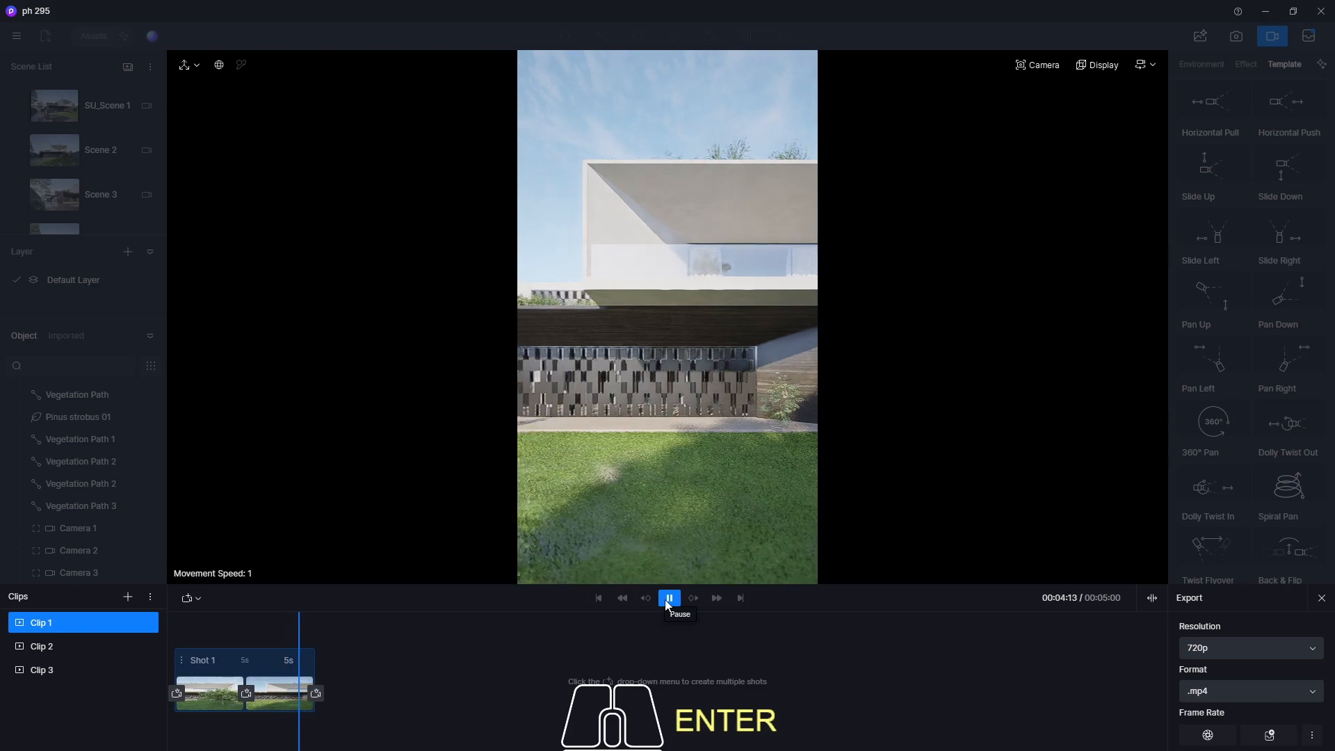
{"action": "left_click", "coordinate": [42, 648]}
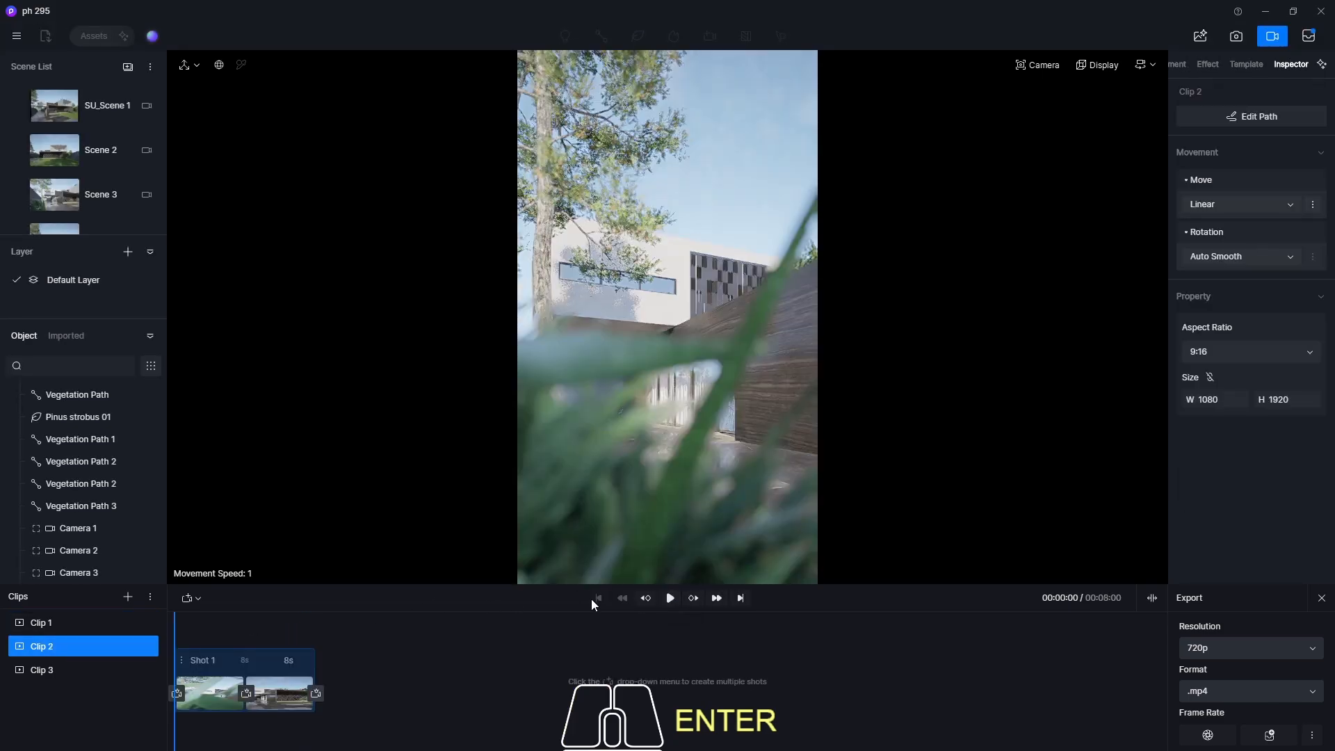
{"action": "left_click", "coordinate": [670, 598]}
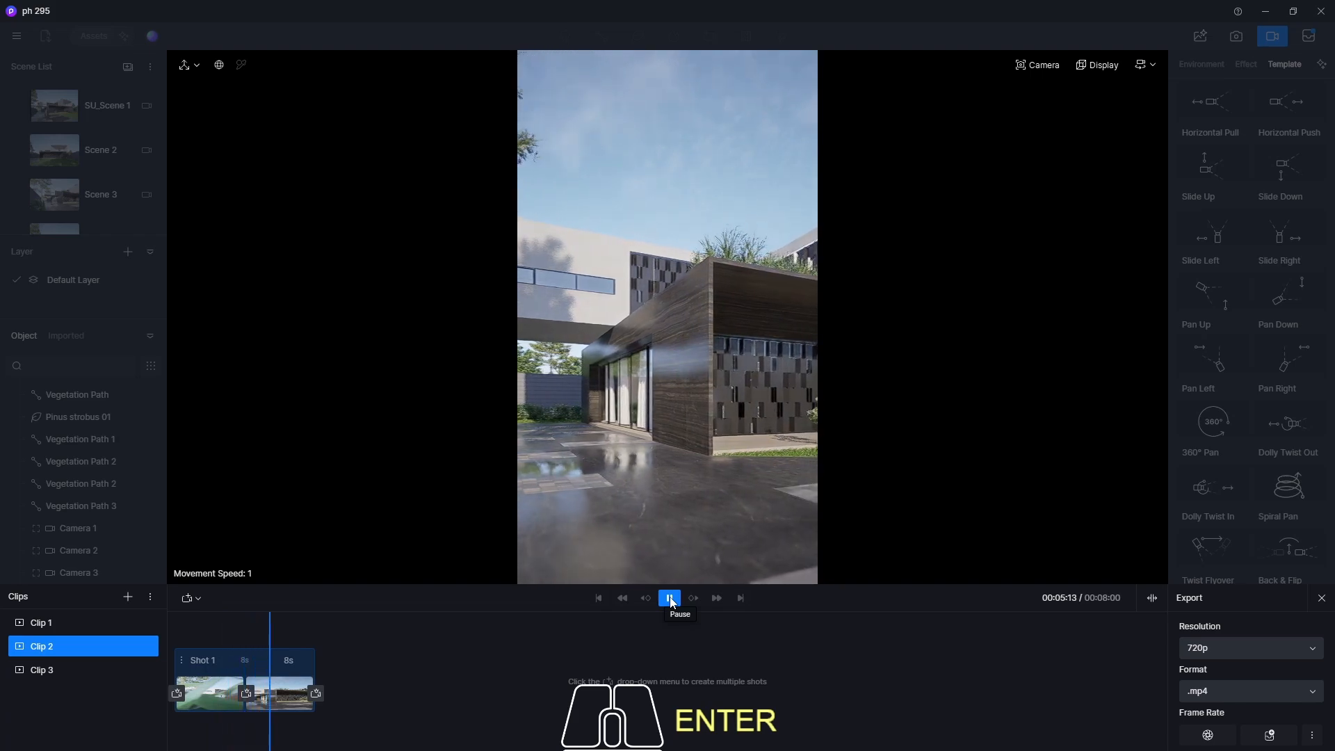
{"action": "left_click", "coordinate": [49, 671]}
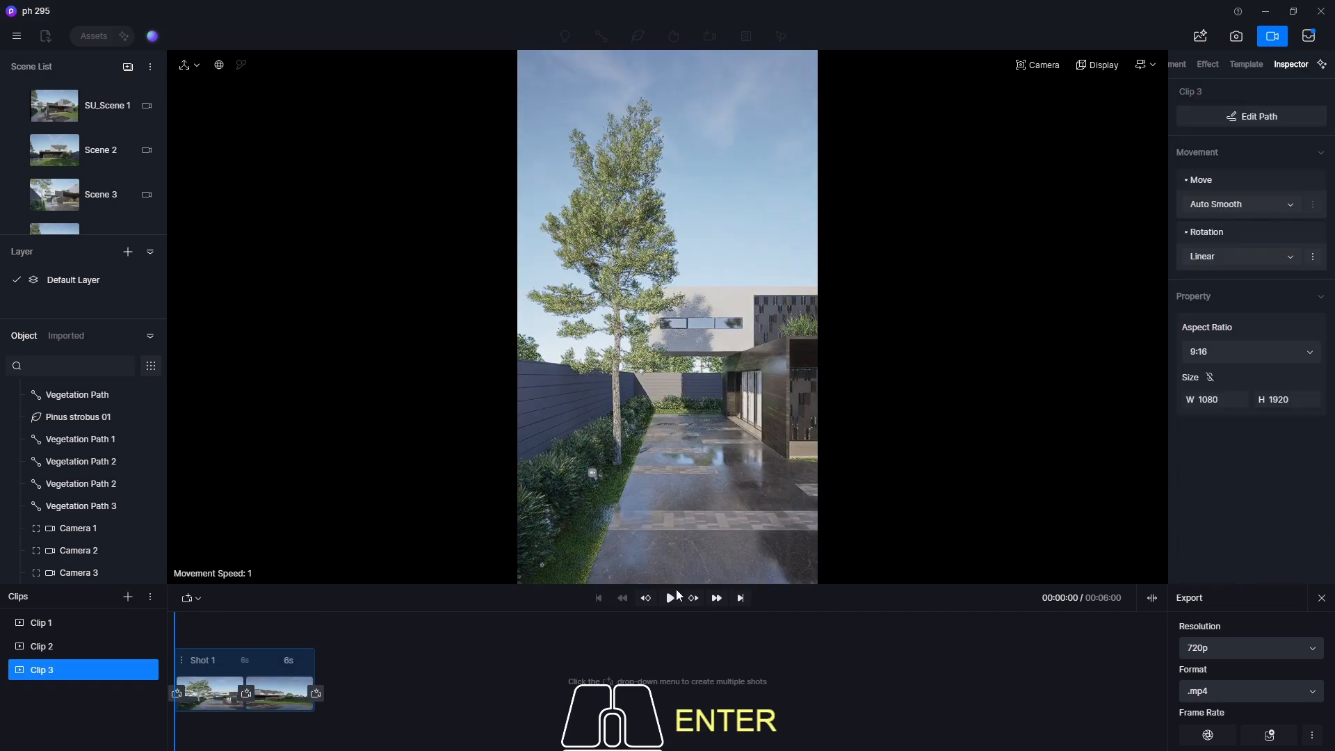
{"action": "left_click", "coordinate": [670, 599]}
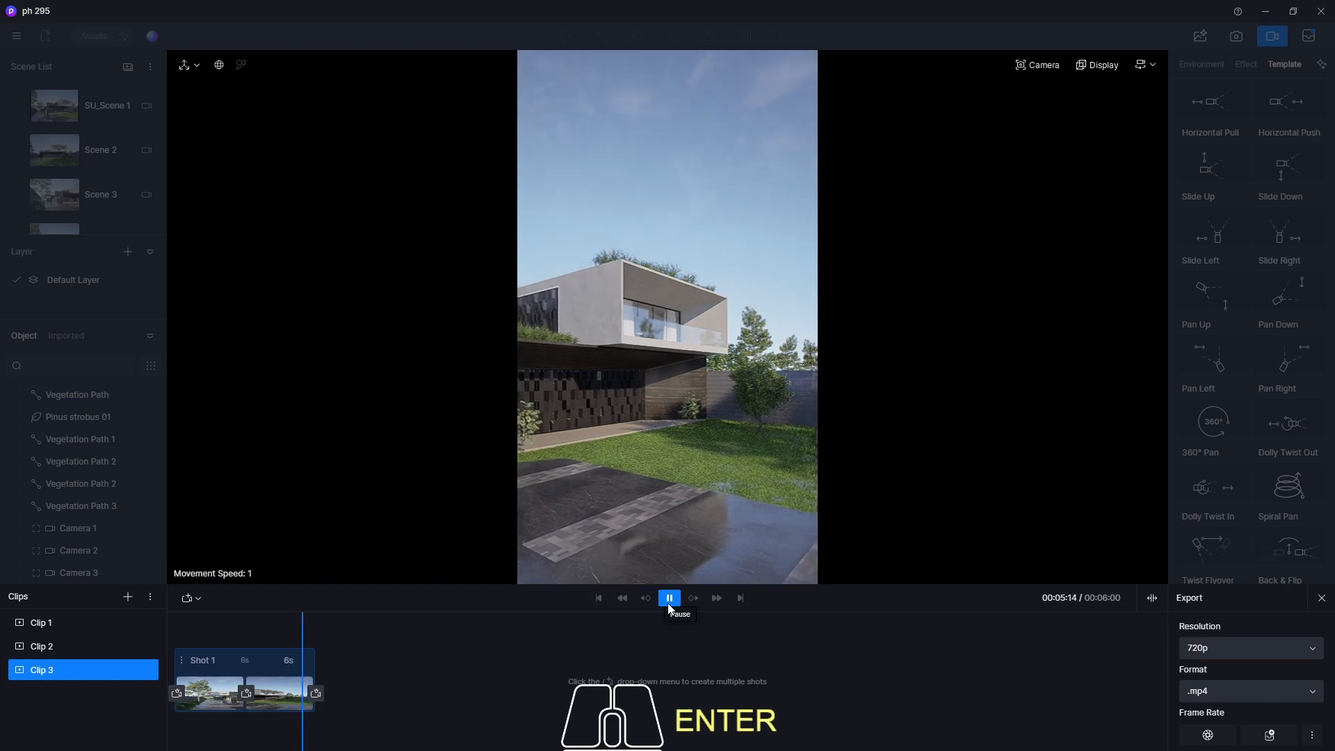
Turn on wind with strength 1 for the opening view of Clip 3.
{"action": "left_click", "coordinate": [224, 685]}
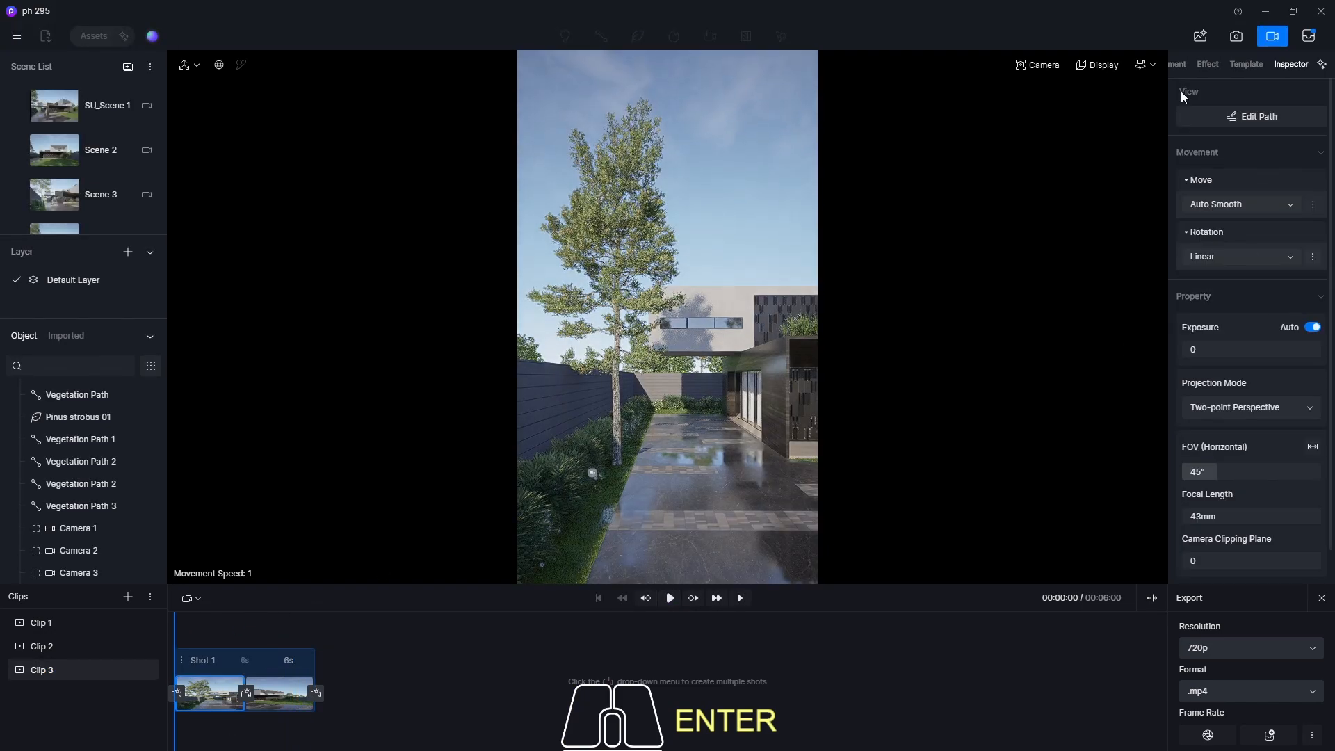
{"action": "left_click", "coordinate": [1177, 64]}
{"action": "scroll", "coordinate": [1332, 457], "scroll_direction": "down", "scroll_amount": 3}
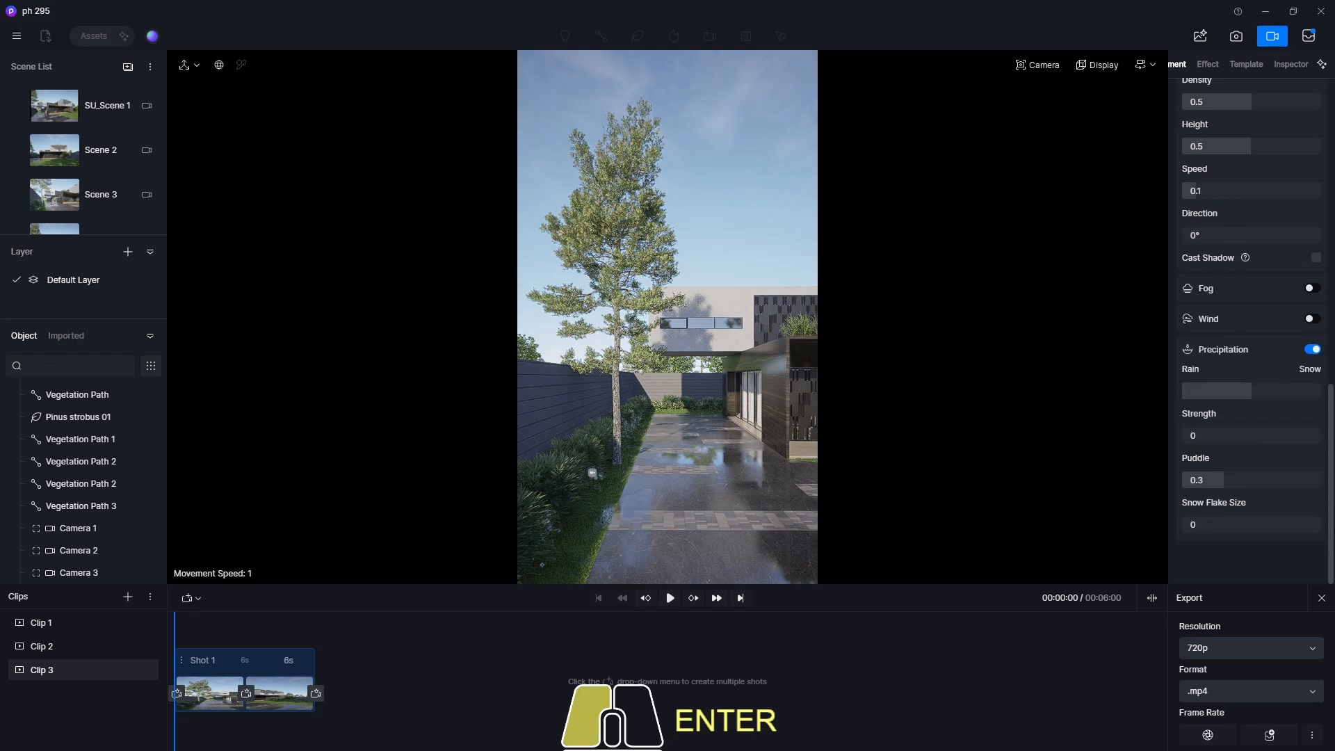
{"action": "left_click", "coordinate": [1311, 319]}
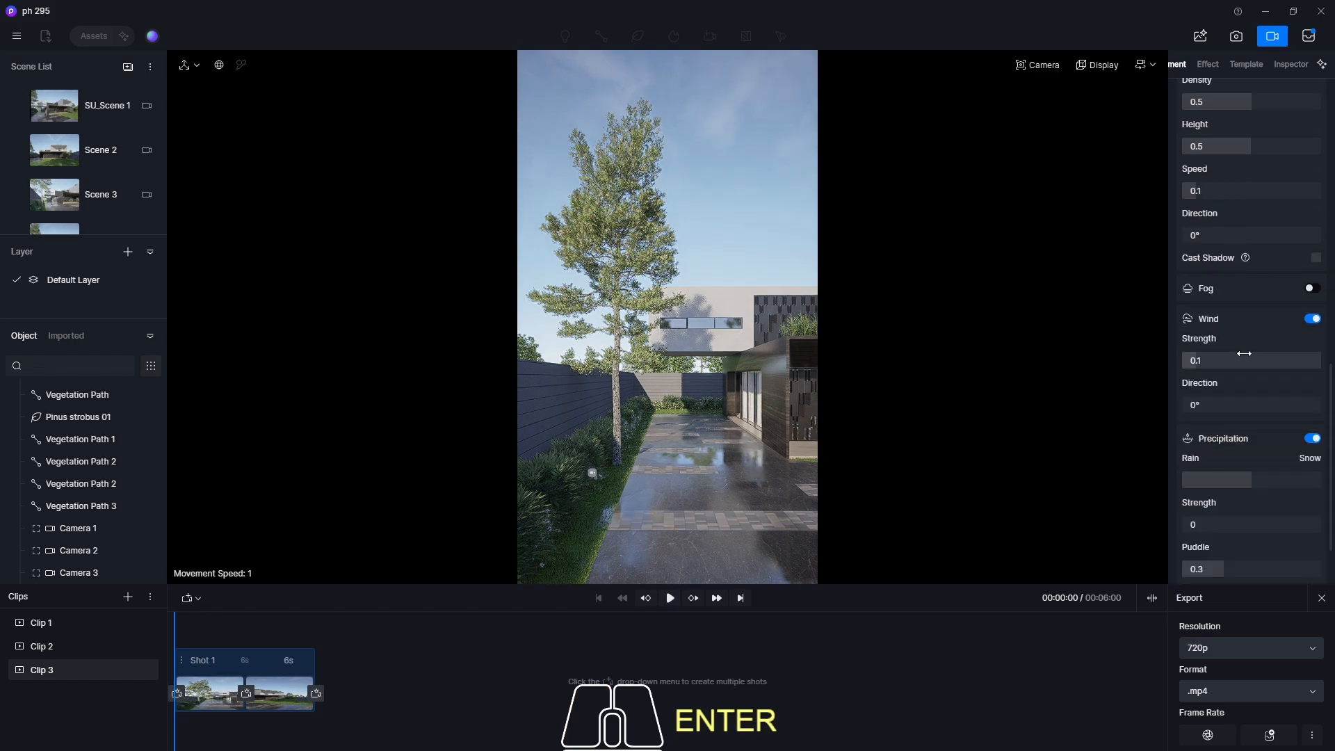
{"action": "type", "text": "1"}
{"action": "key", "text": "Return"}
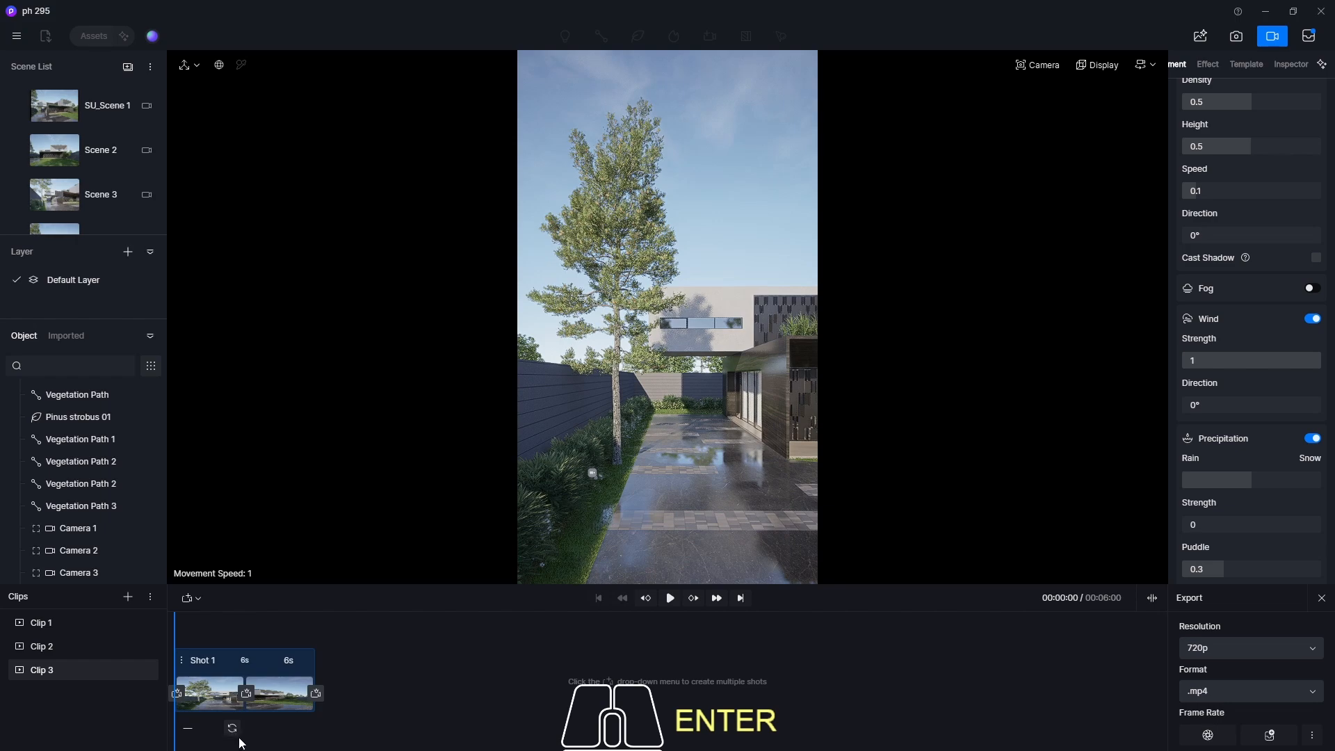
Turn on wind with strength 1 at Clip 3's end view and play the clip from its start.
{"action": "left_click_drag", "start_coordinate": [176, 624], "coordinate": [378, 625]}
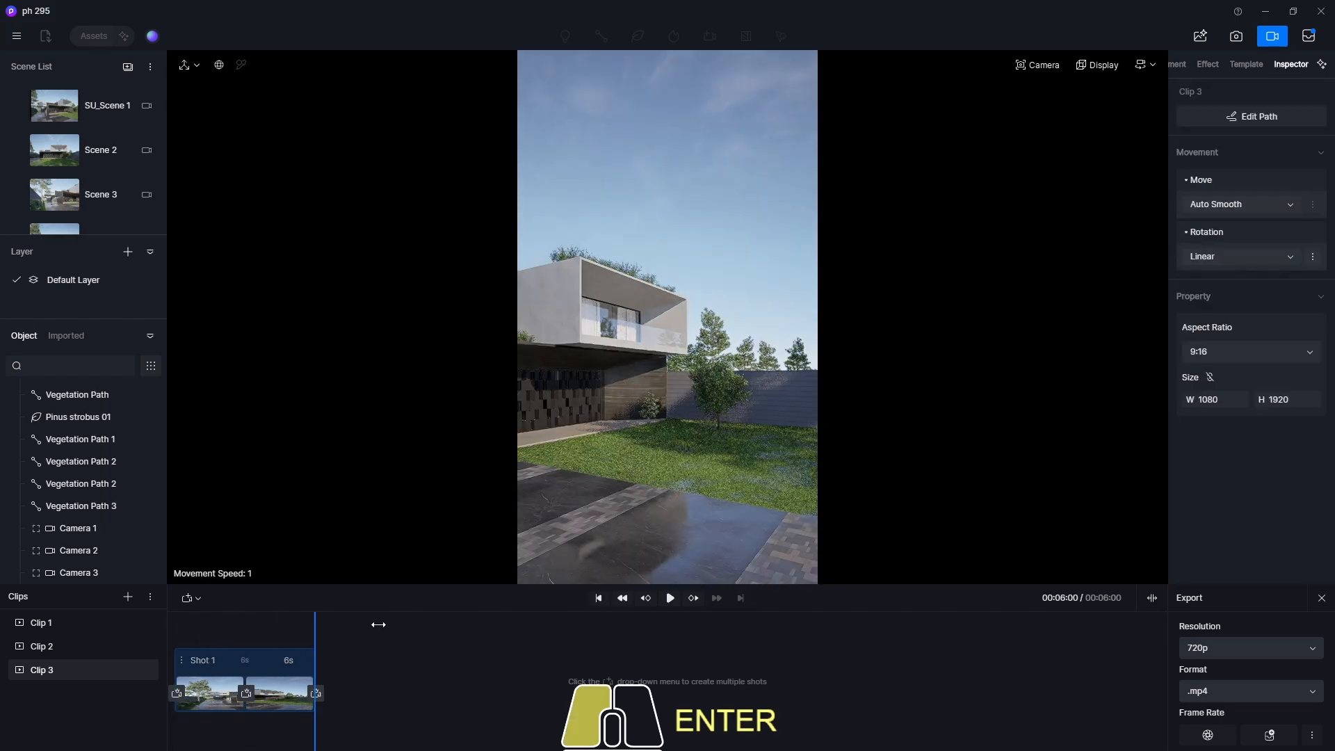
{"action": "left_click", "coordinate": [1179, 67]}
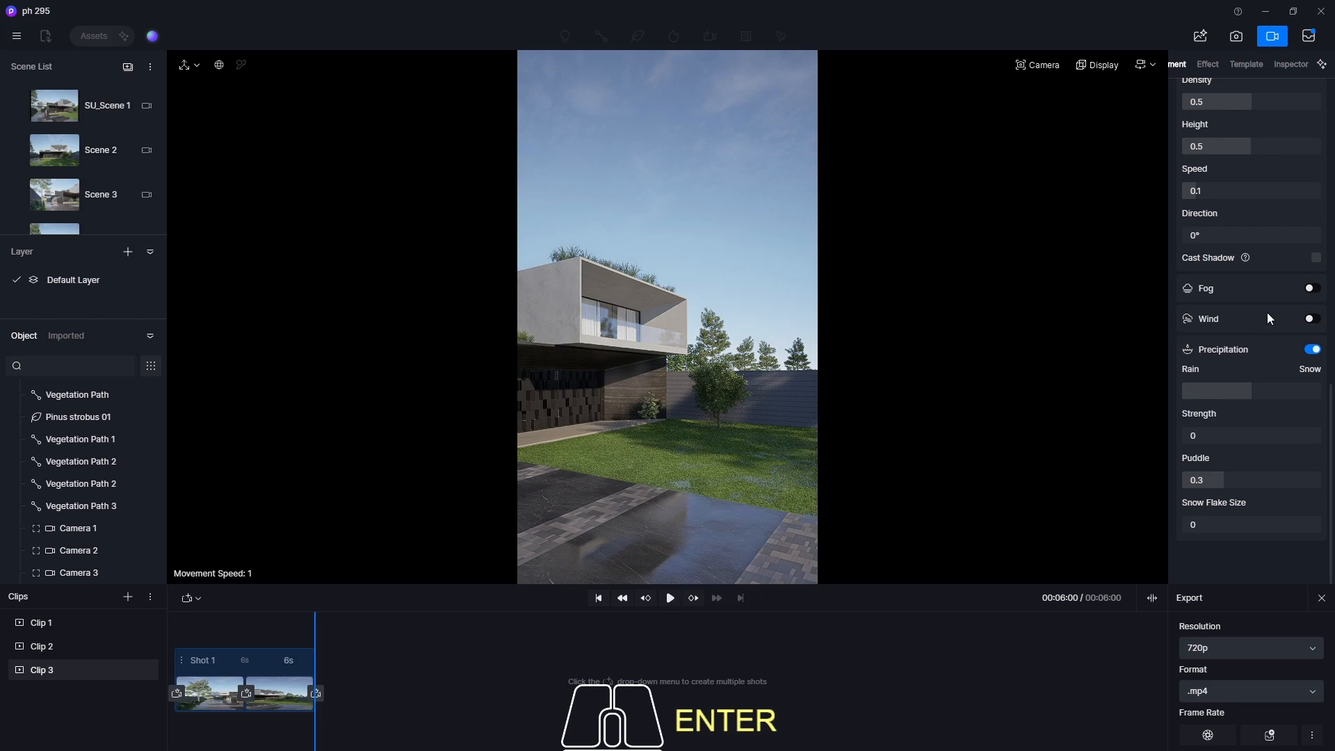
{"action": "left_click", "coordinate": [1313, 319]}
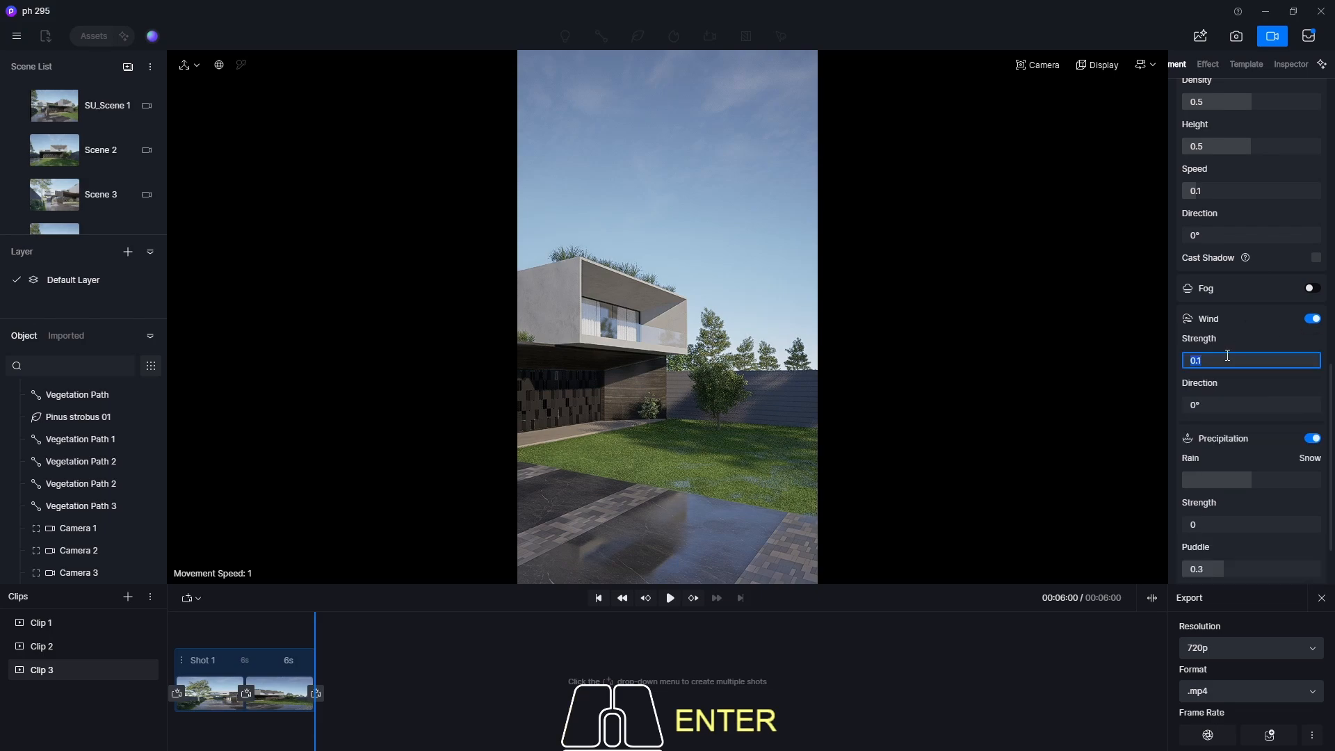
{"action": "type", "text": "1"}
{"action": "key", "text": "Return"}
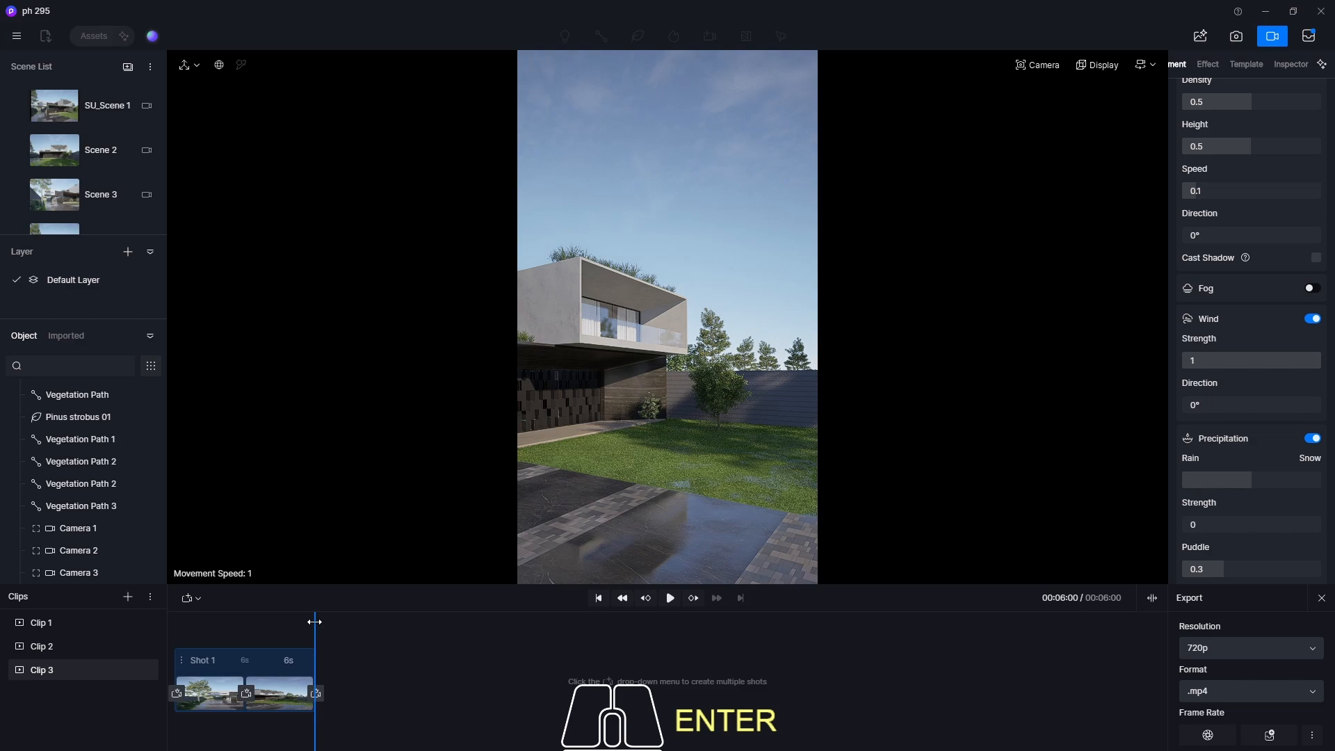
{"action": "left_click_drag", "start_coordinate": [183, 619], "coordinate": [175, 618]}
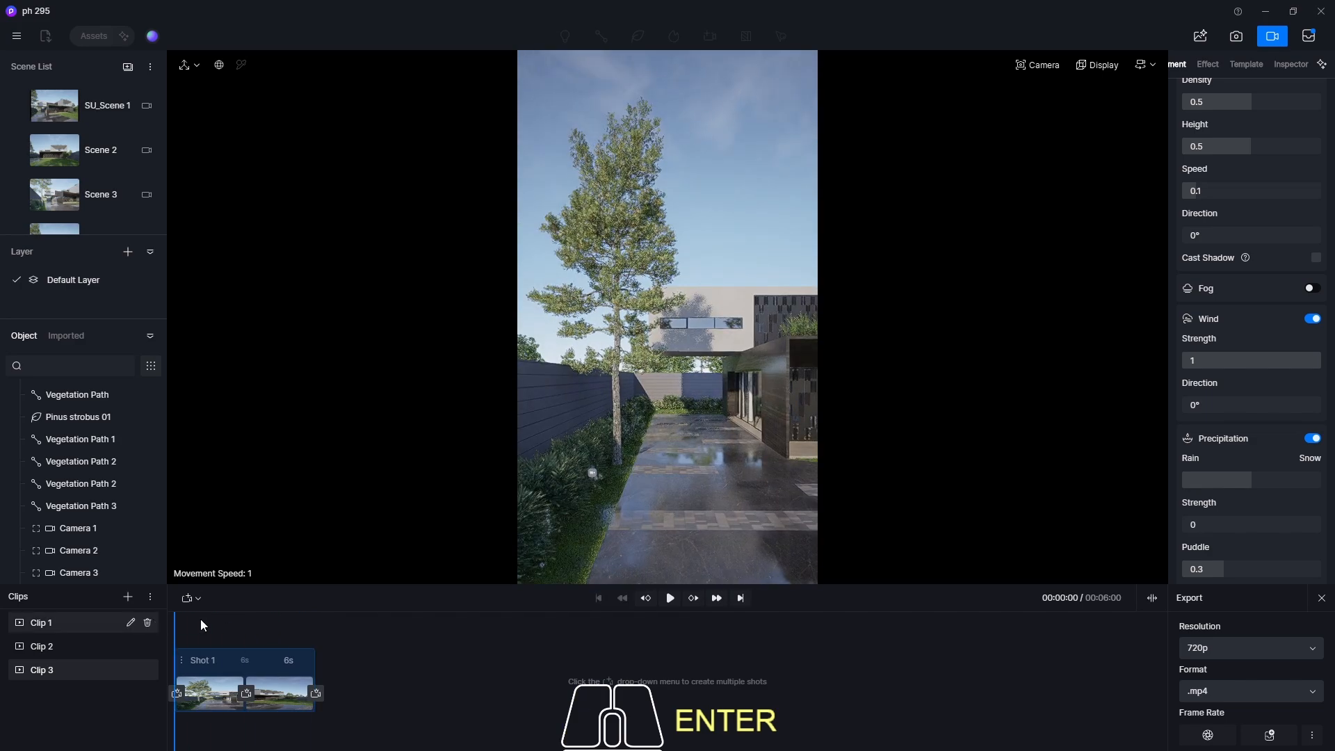
{"action": "left_click", "coordinate": [669, 598]}
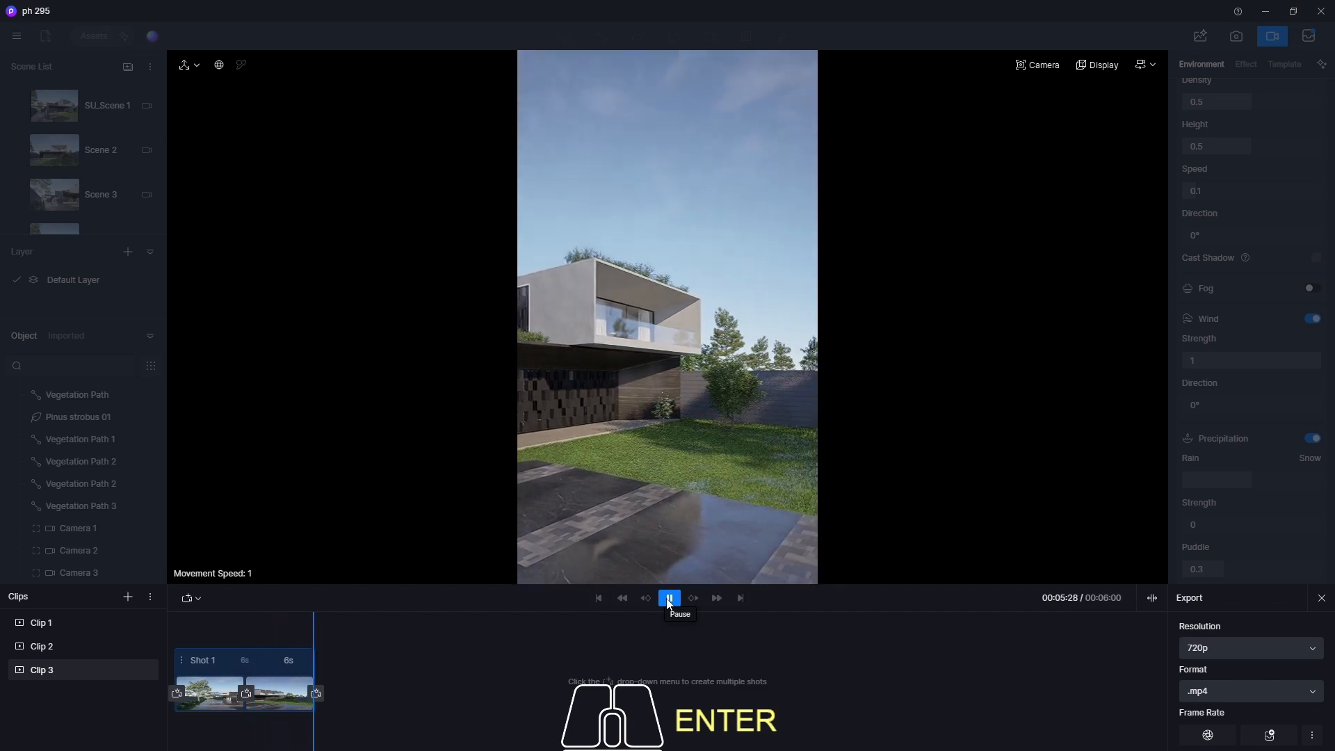
Set Clip 1's export resolution to 1080p and add the clip to the render queue.
{"action": "left_click", "coordinate": [94, 620]}
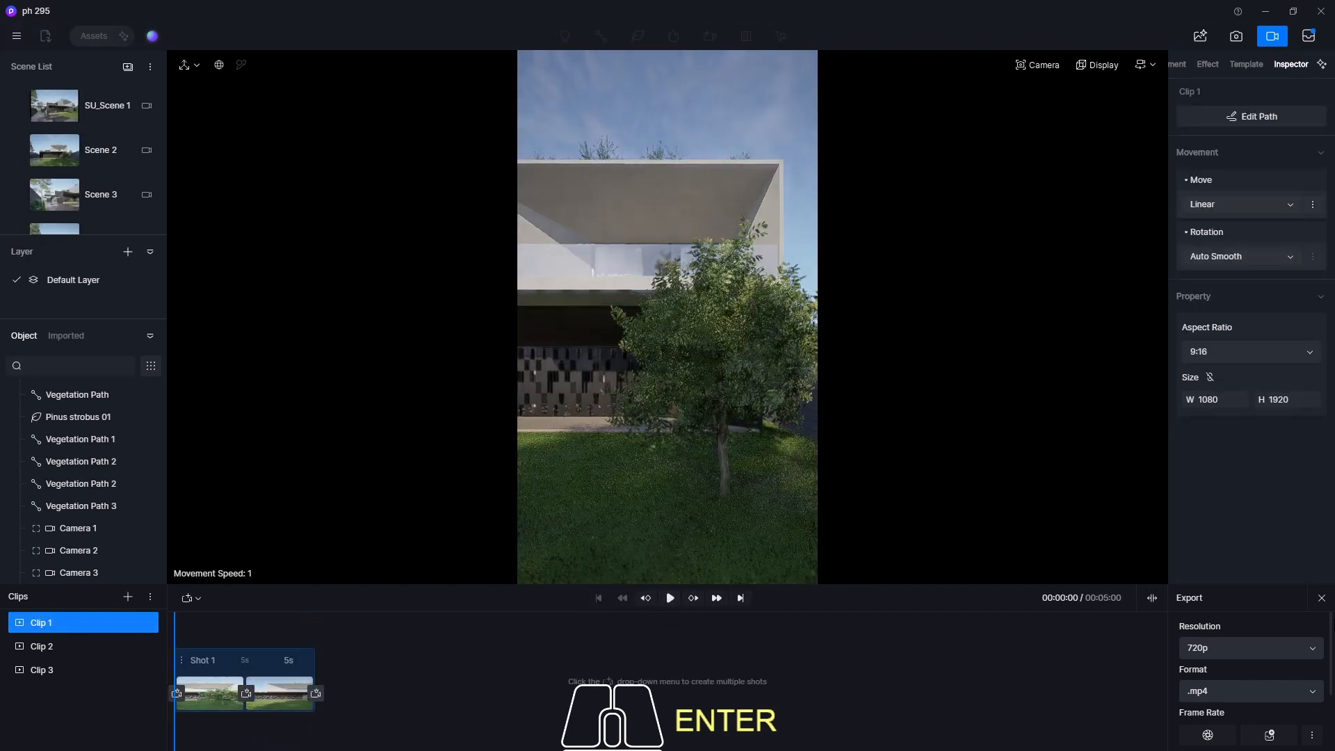
{"action": "left_click", "coordinate": [1261, 647]}
{"action": "left_click", "coordinate": [1232, 690]}
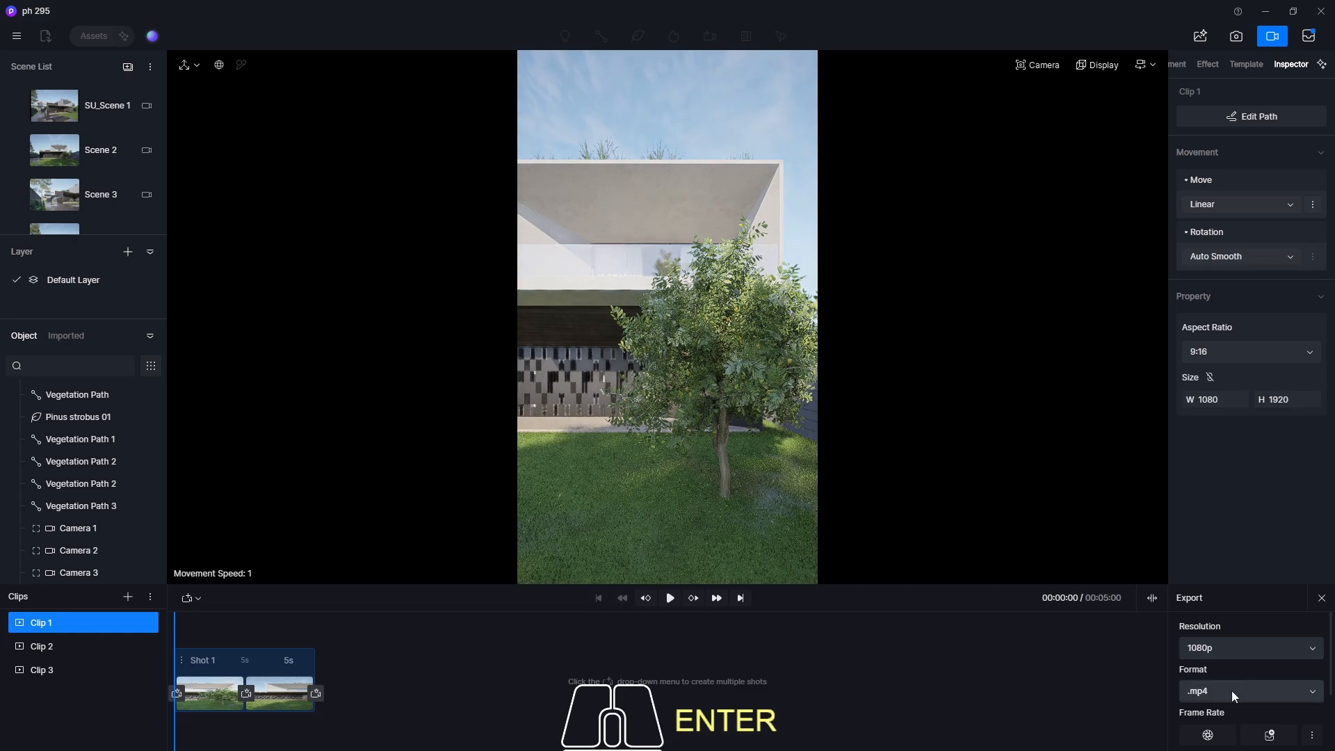
{"action": "left_click", "coordinate": [1270, 736]}
{"action": "scroll", "coordinate": [1252, 668], "scroll_direction": "down", "scroll_amount": 1}
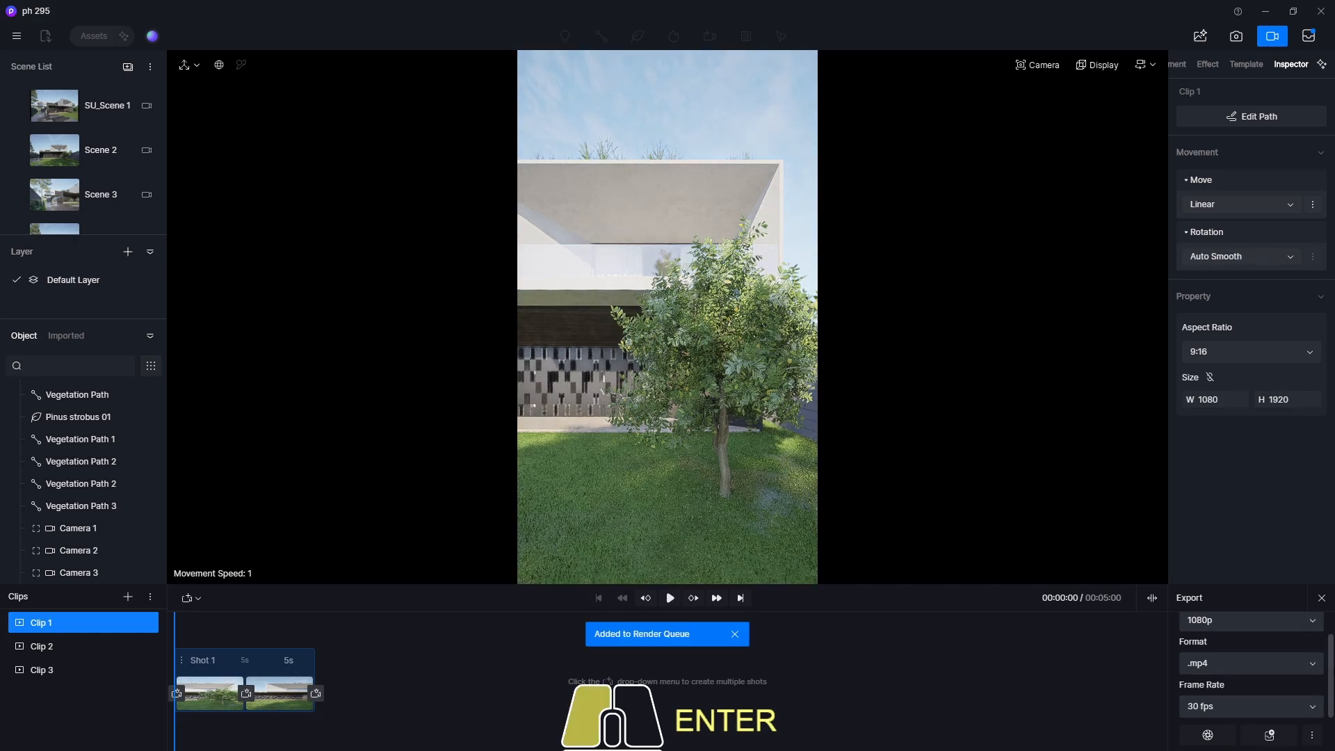
Add Clip 2 and Clip 3 to the render queue as 1080p .mp4 videos at 30 fps.
{"action": "left_click", "coordinate": [69, 648]}
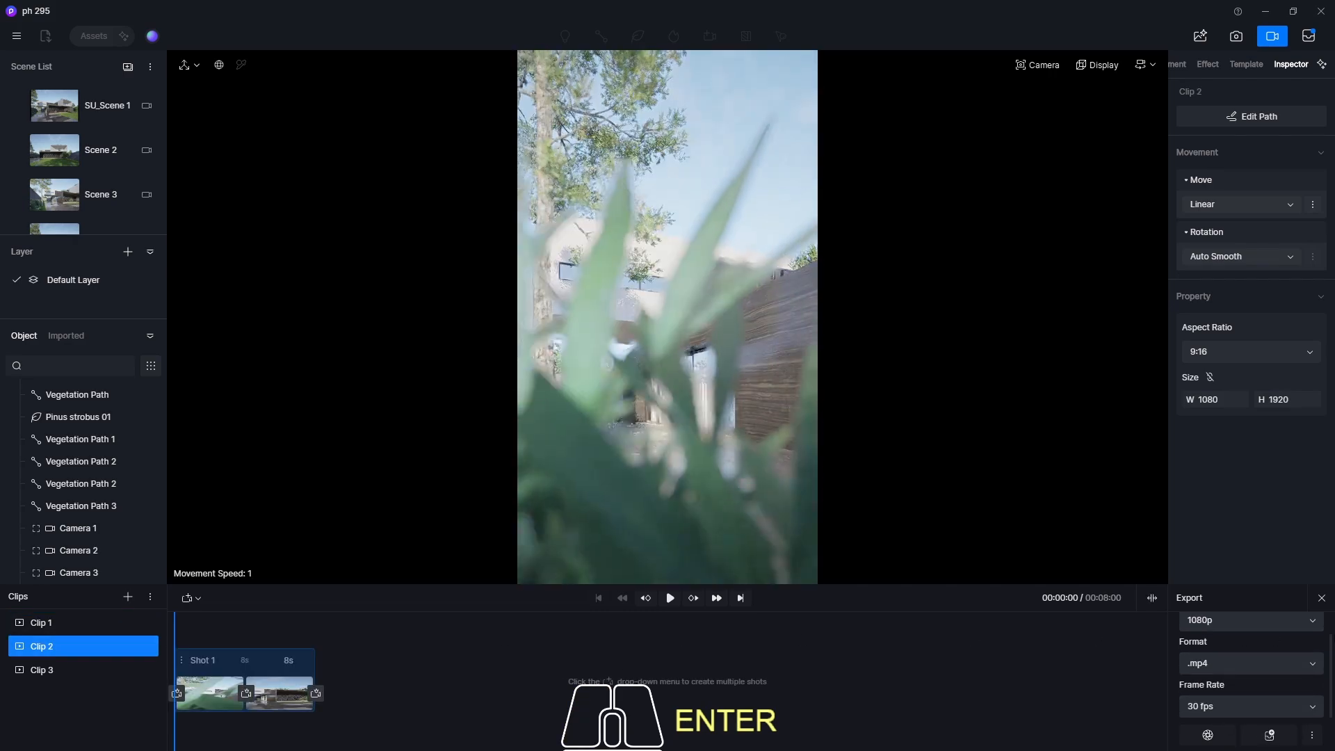
{"action": "left_click", "coordinate": [1268, 739]}
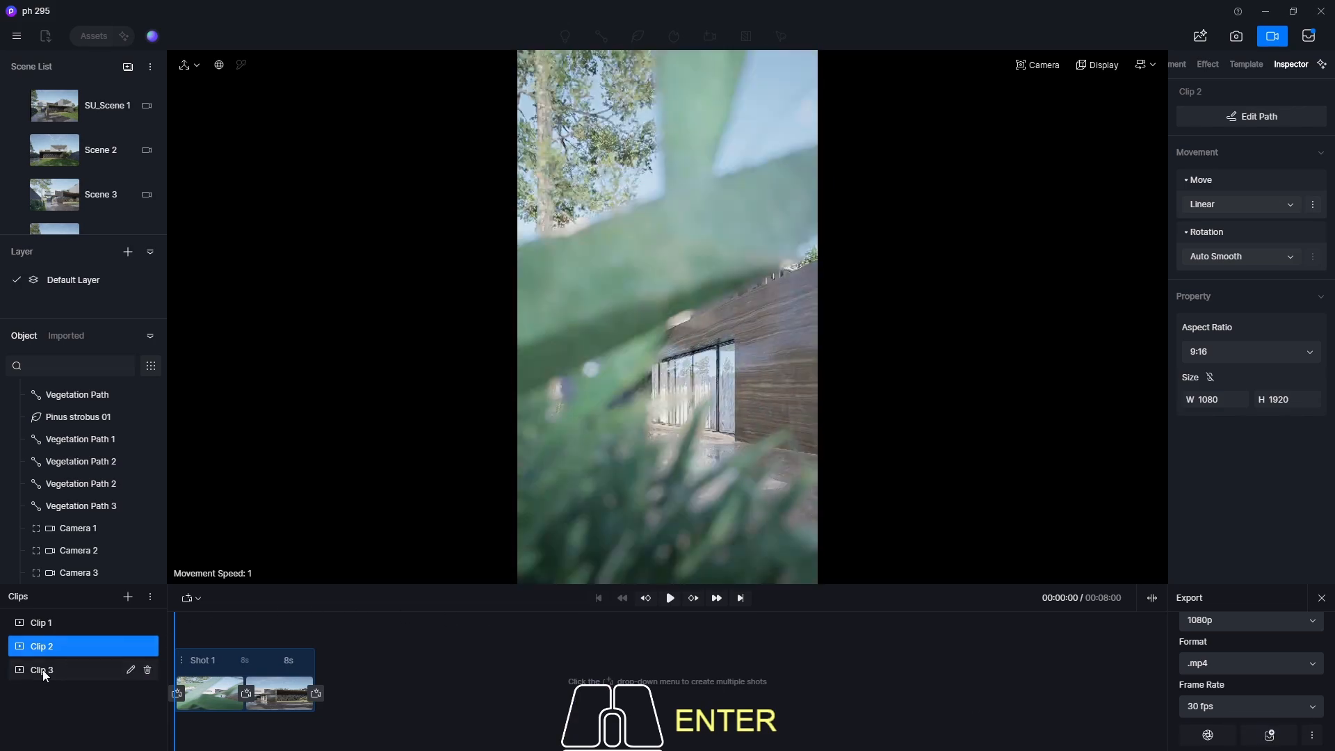
{"action": "left_click", "coordinate": [43, 670]}
{"action": "left_click", "coordinate": [1270, 732]}
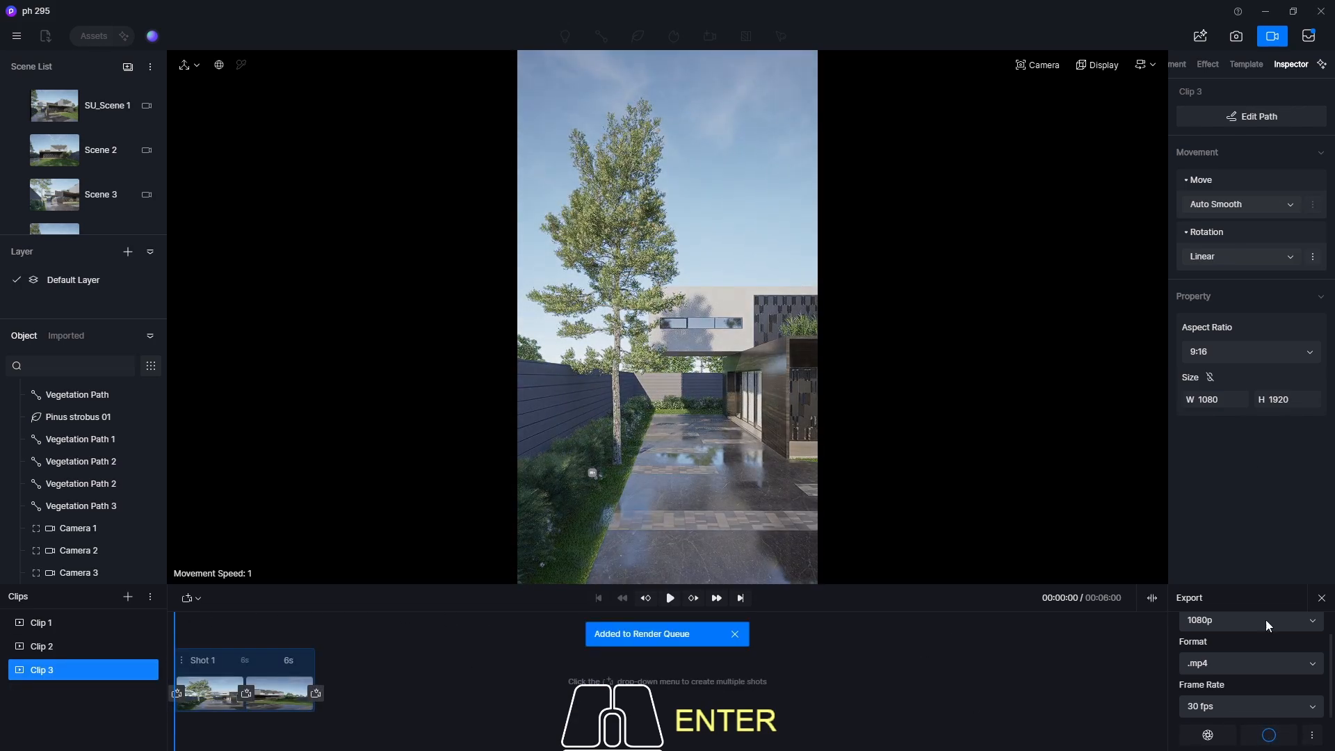
Render the queued Clips 1, 2 and 3 together, with D5 set to auto-close after rendering finishes.
{"action": "left_click", "coordinate": [1309, 34]}
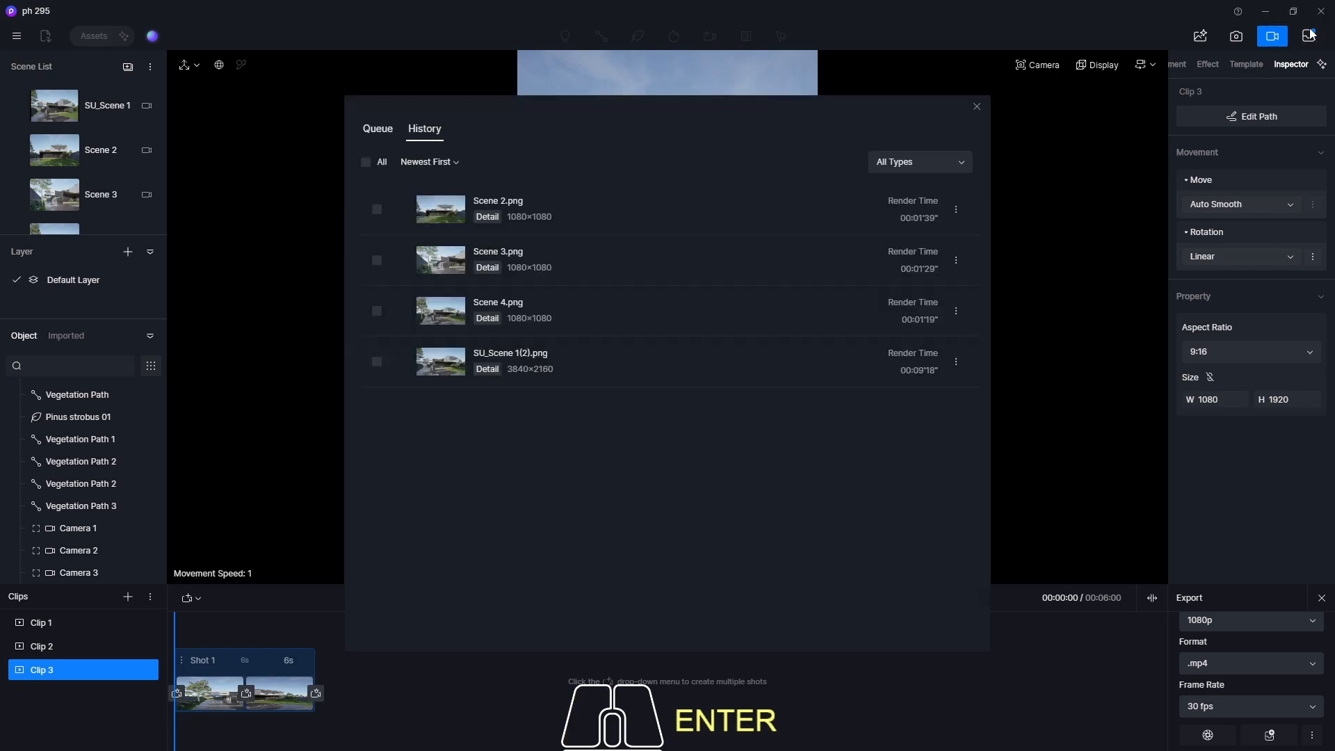
{"action": "left_click", "coordinate": [378, 130]}
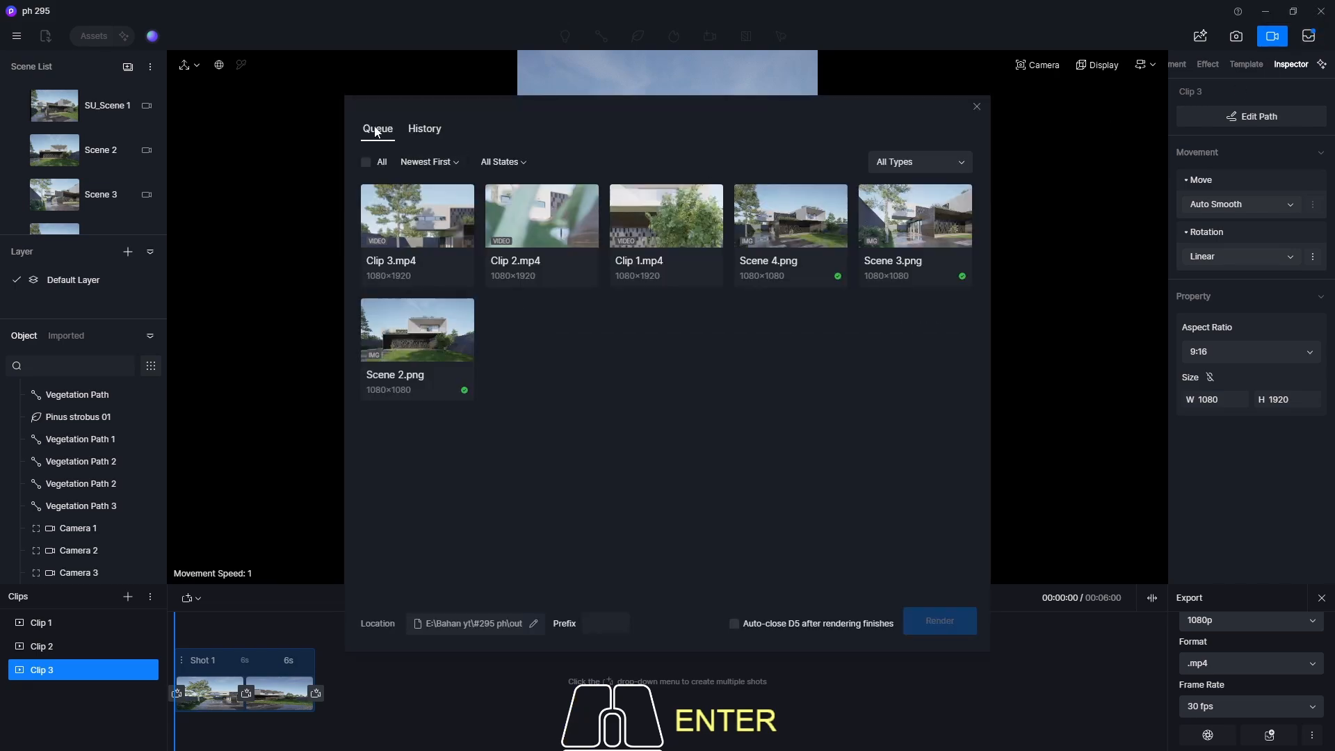
{"action": "left_click", "coordinate": [419, 231]}
{"action": "left_click", "coordinate": [555, 221]}
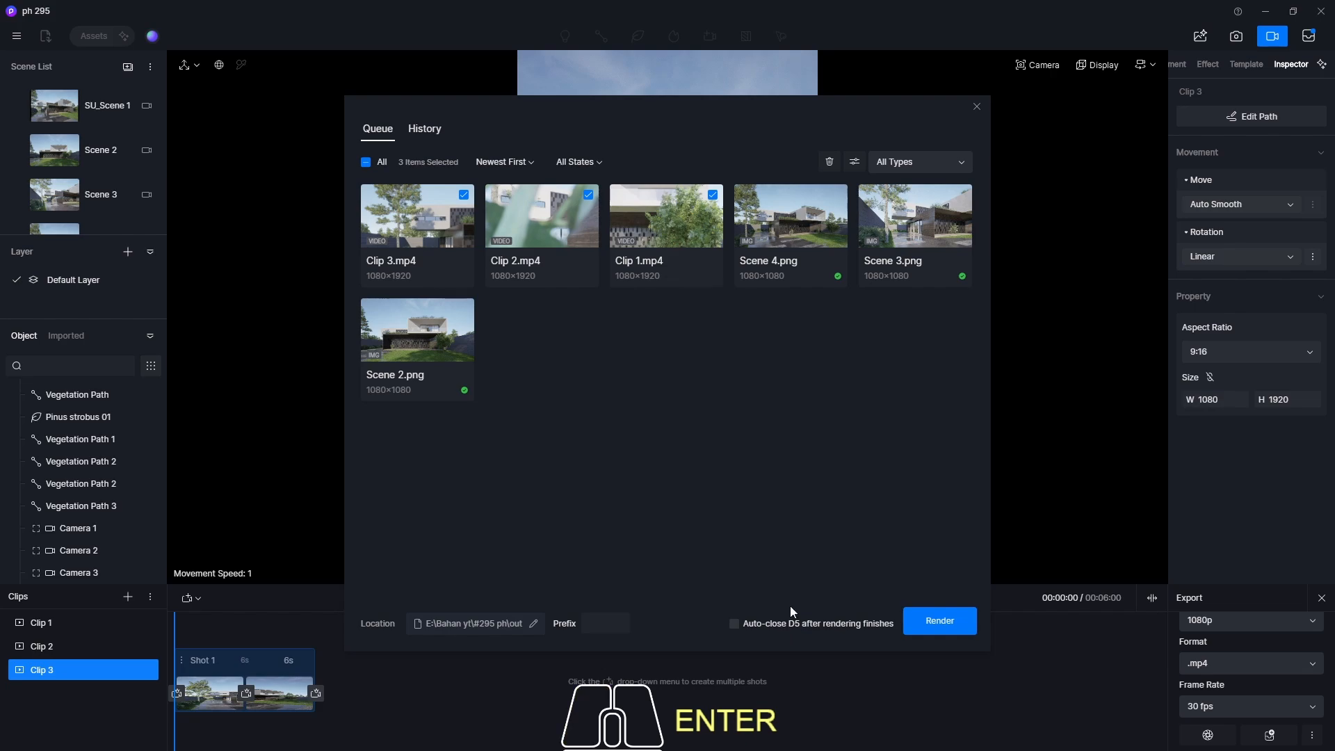
{"action": "left_click", "coordinate": [735, 623]}
{"action": "left_click", "coordinate": [913, 616]}
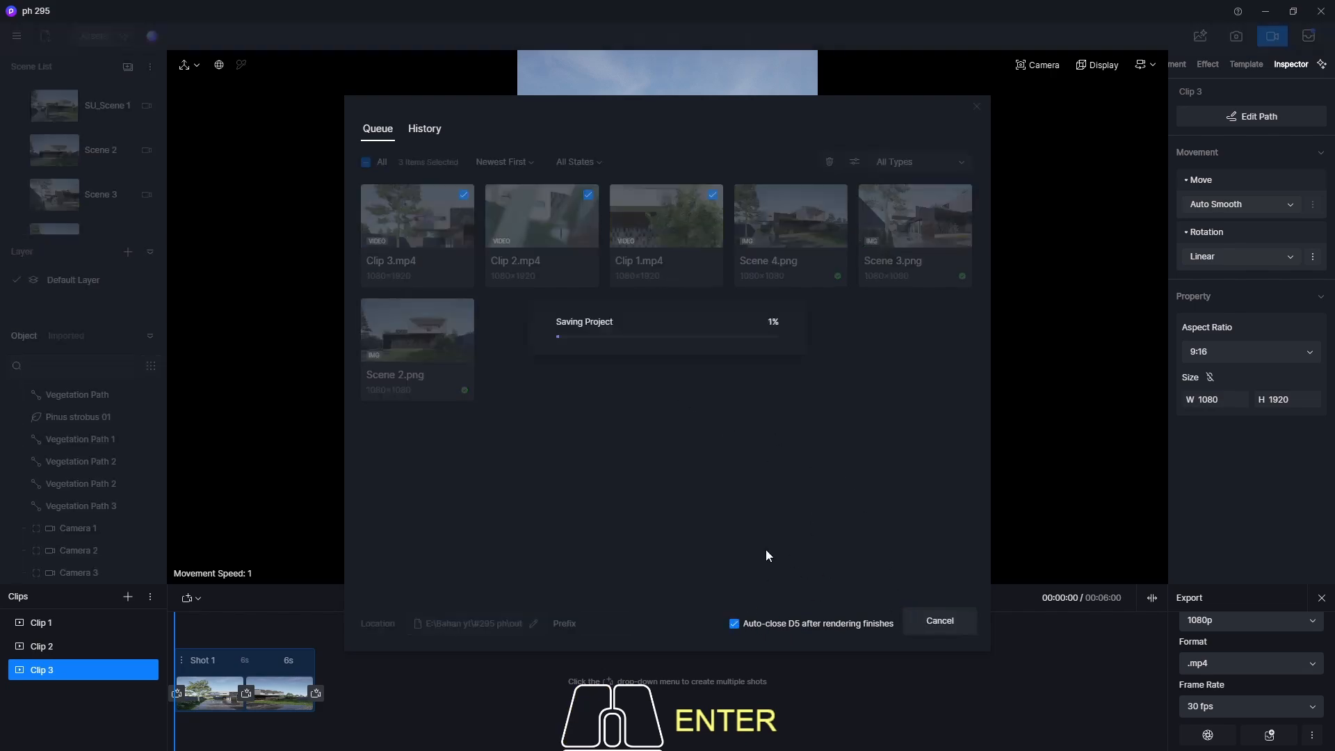